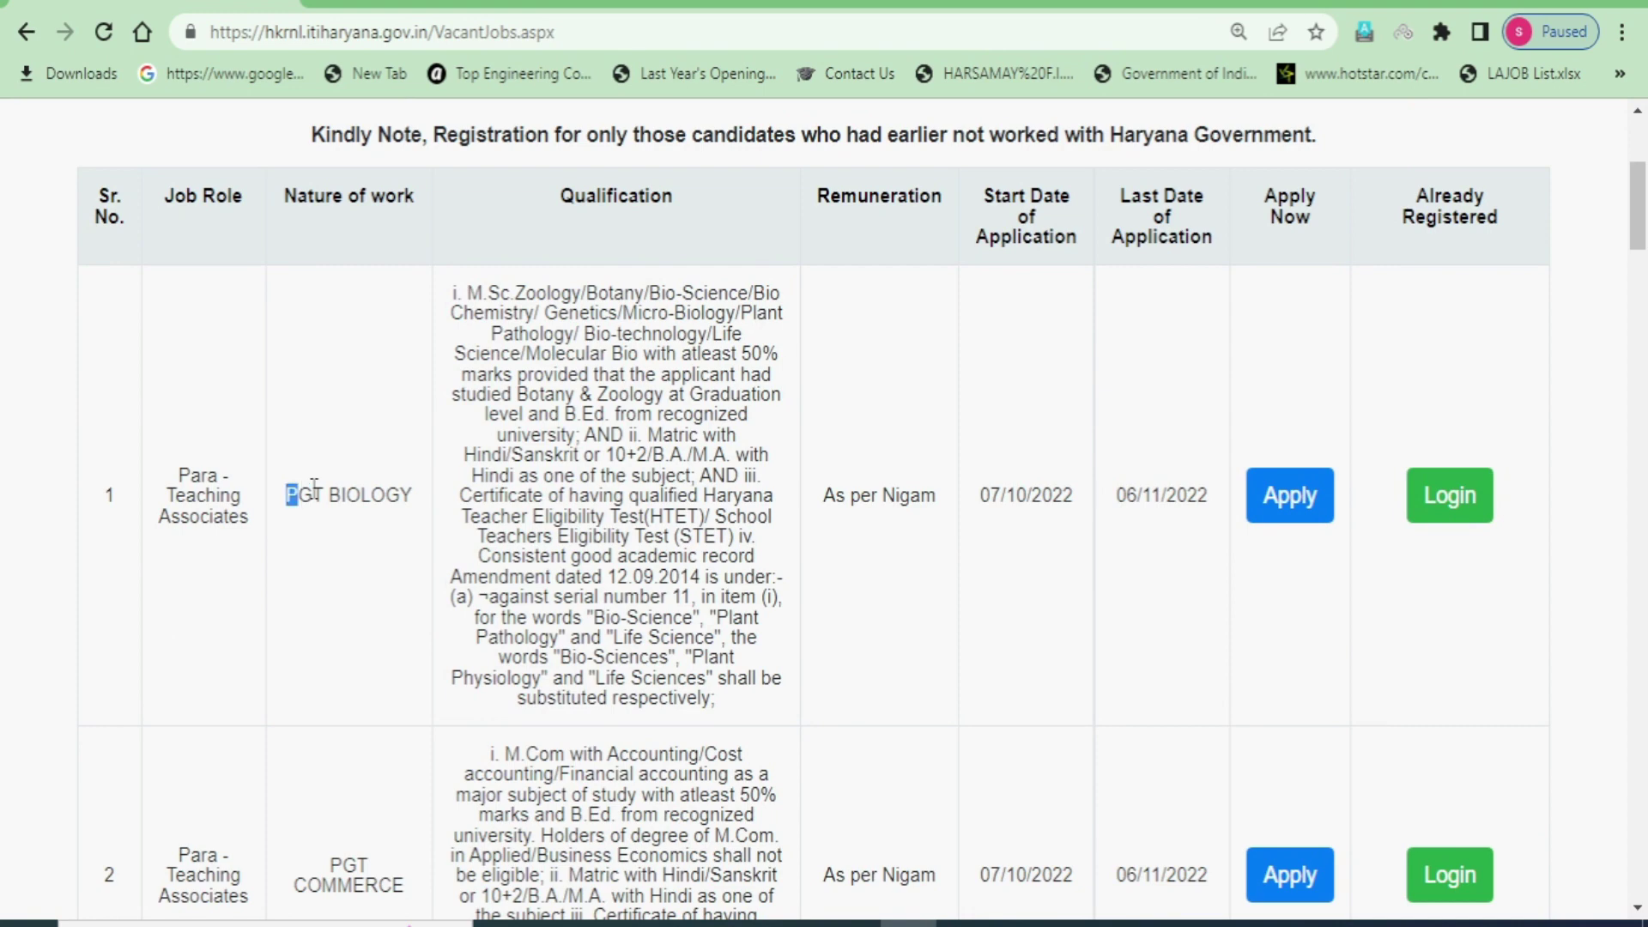
- Scroll through the vacant jobs list, selecting post names along the way
scroll(378, 600, "down", 6)
scroll(351, 562, "up", 5)
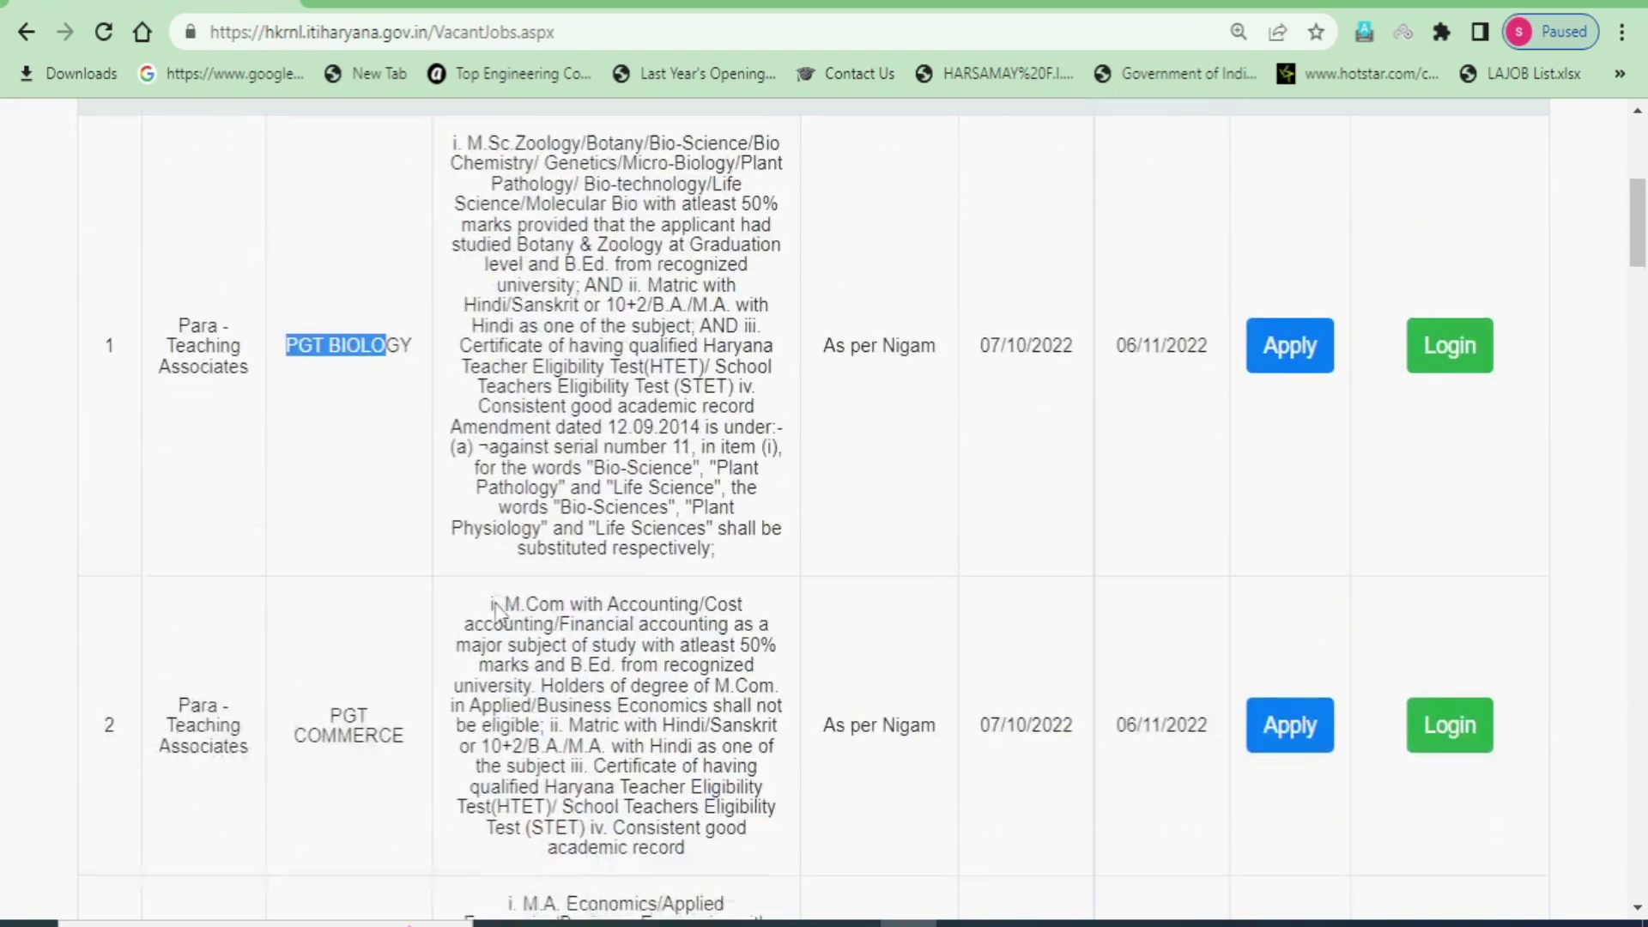
scroll(352, 562, "down", 20)
scroll(537, 635, "up", 20)
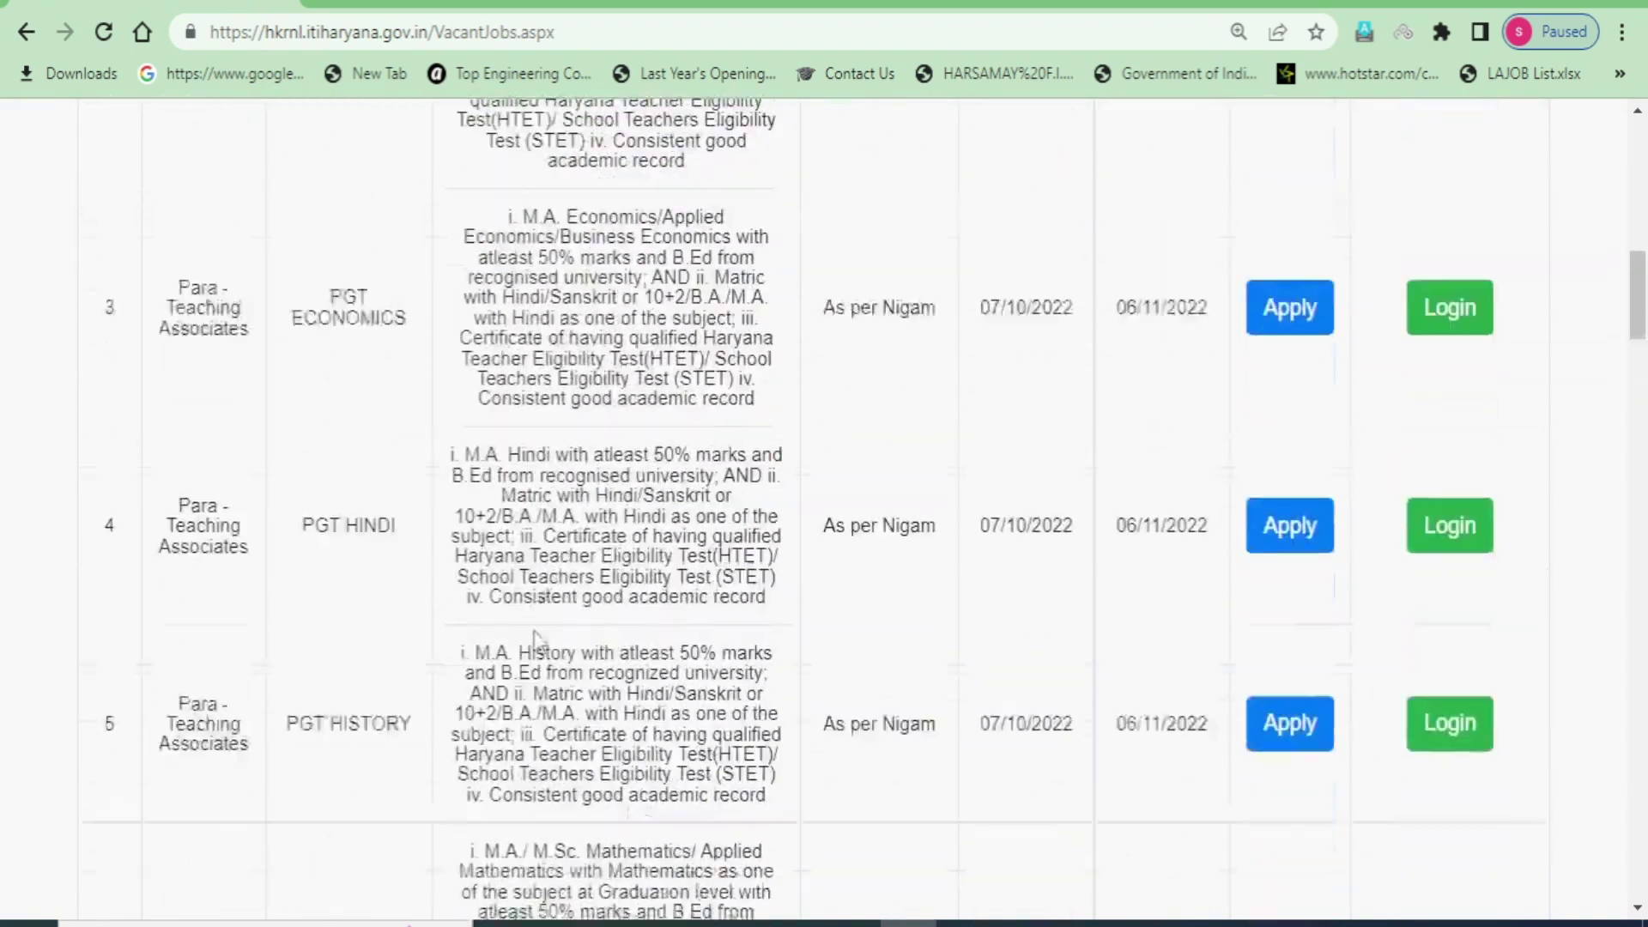
left_click(348, 603)
scroll(338, 607, "down", 3)
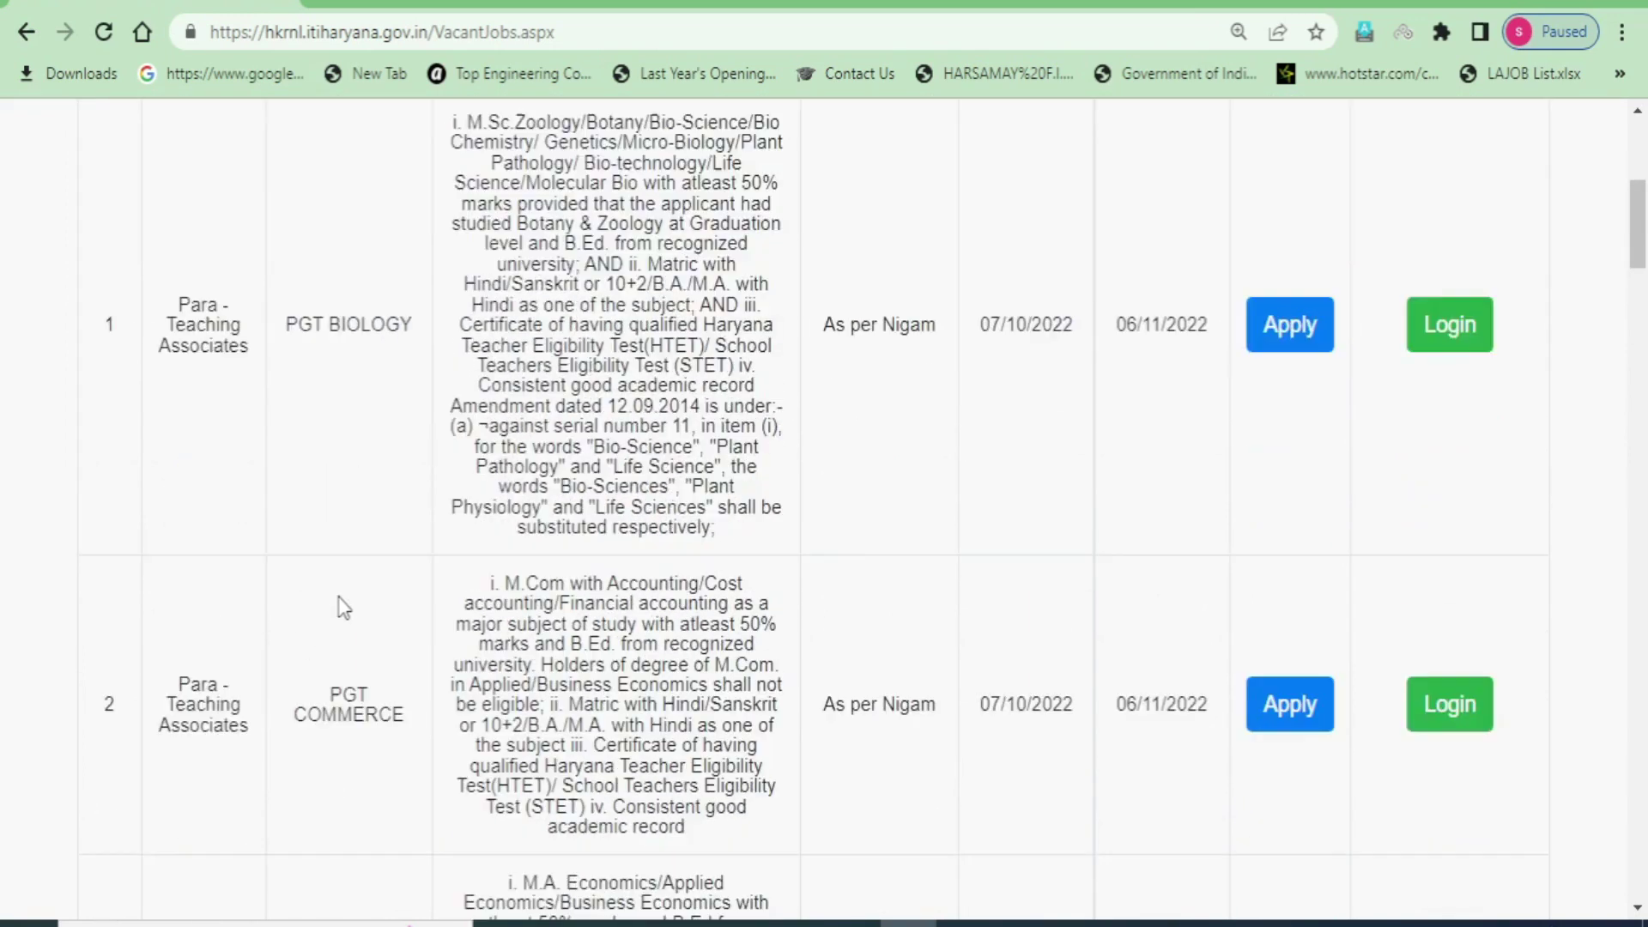
left_click_drag(330, 600, 368, 623)
scroll(371, 684, "down", 3)
scroll(324, 652, "down", 5)
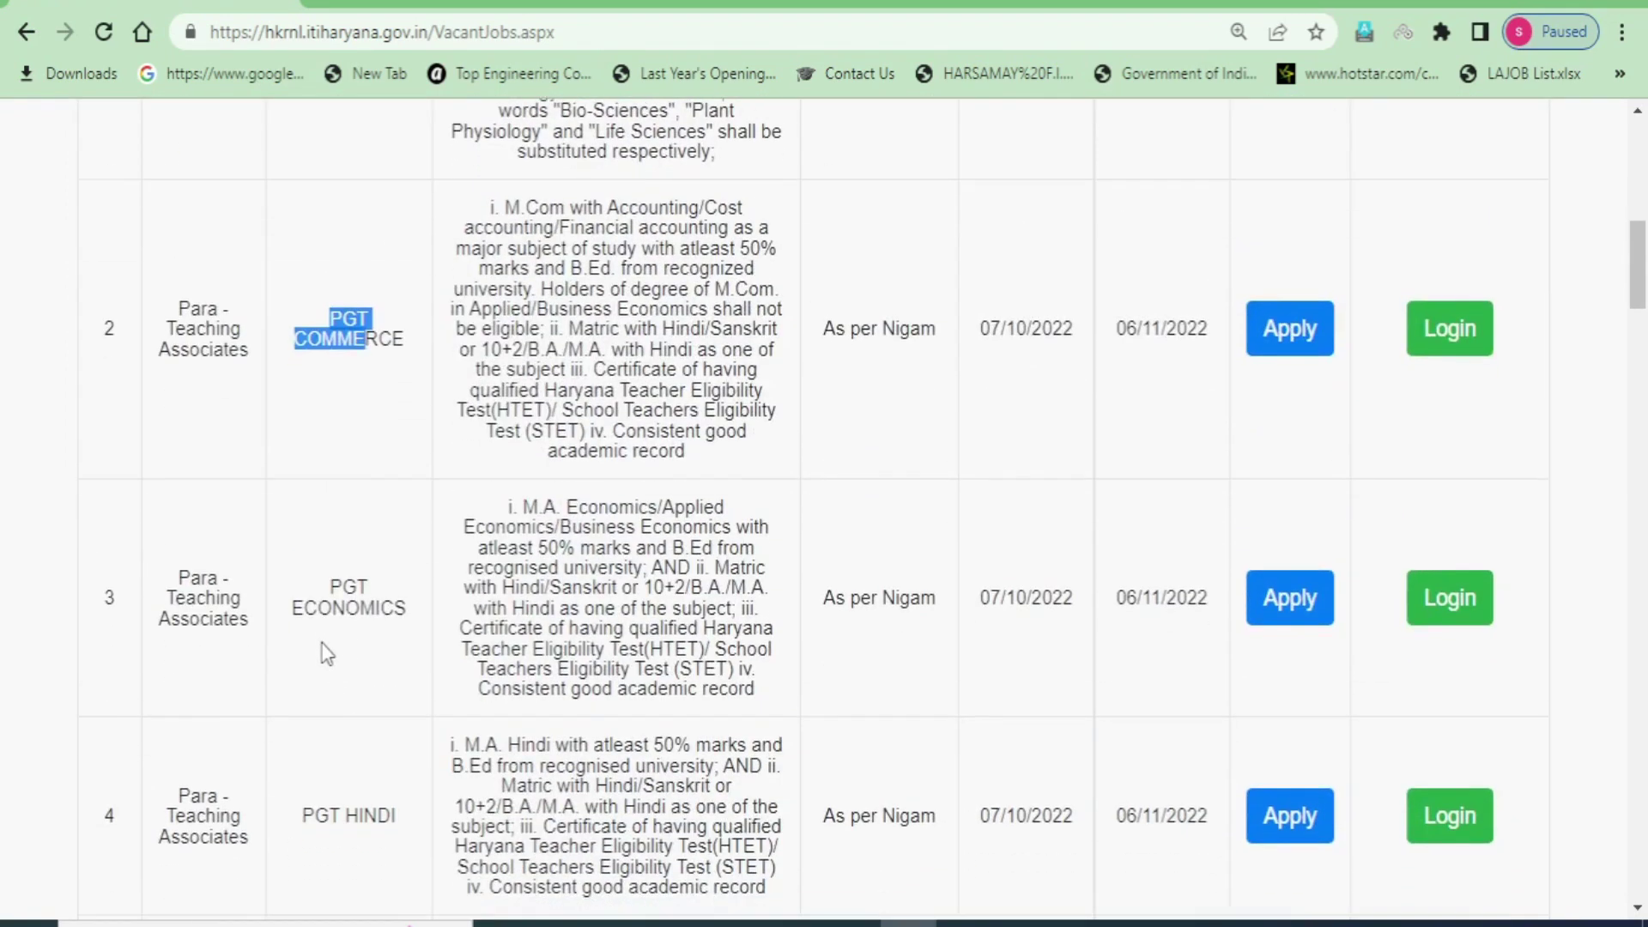
scroll(368, 695, "down", 6)
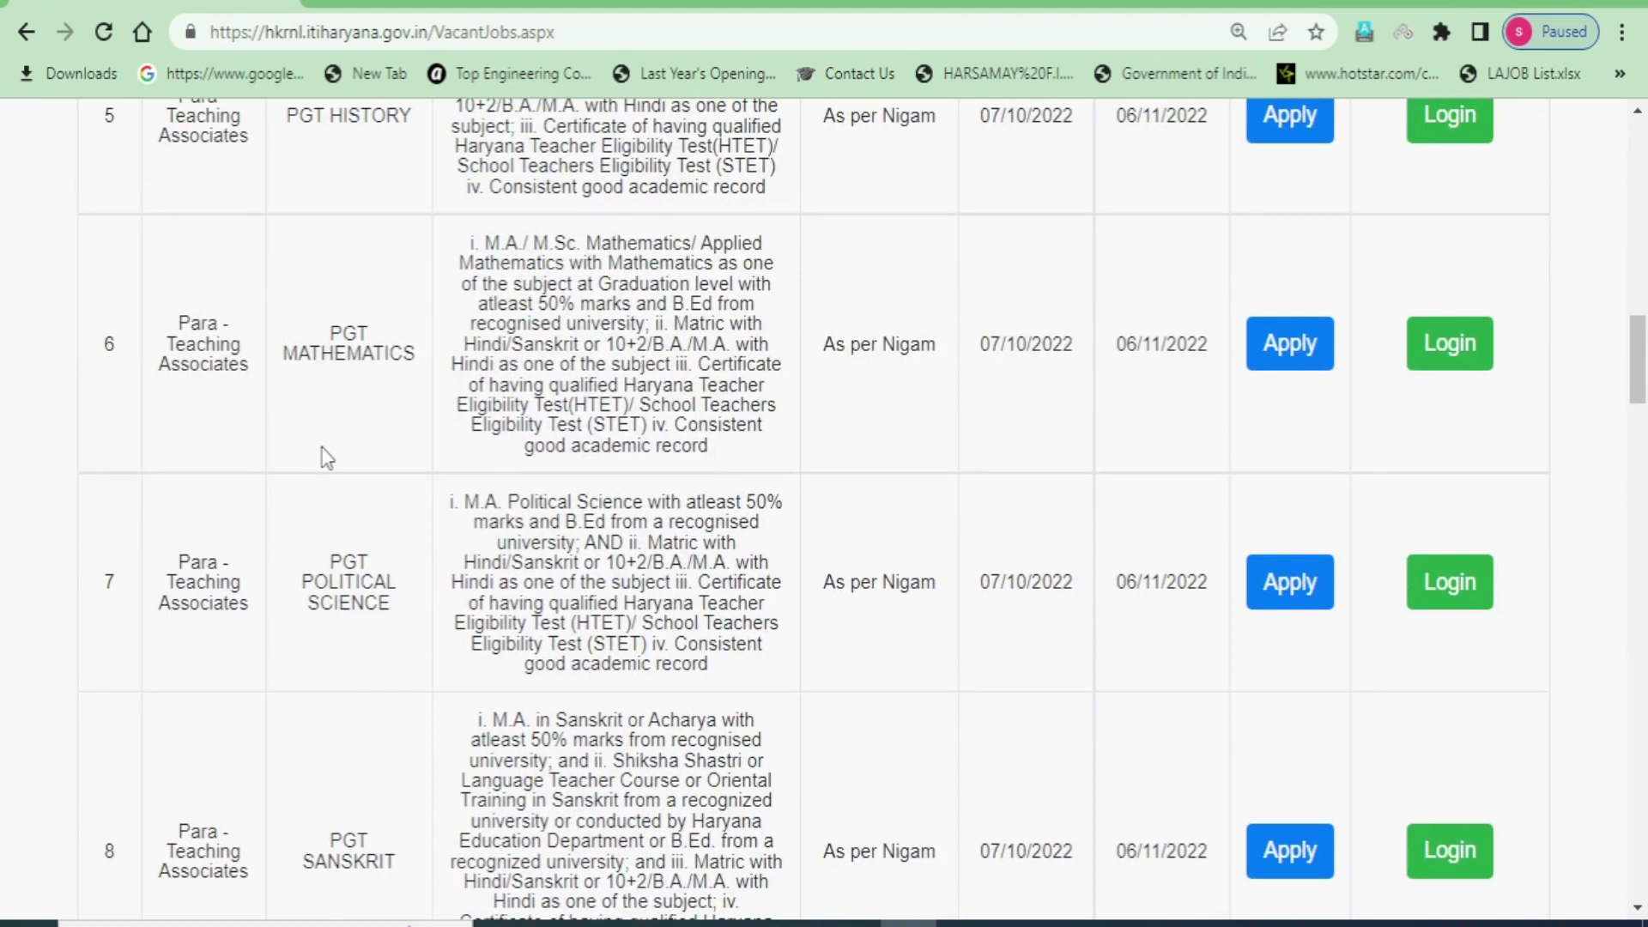
left_click_drag(314, 581, 393, 607)
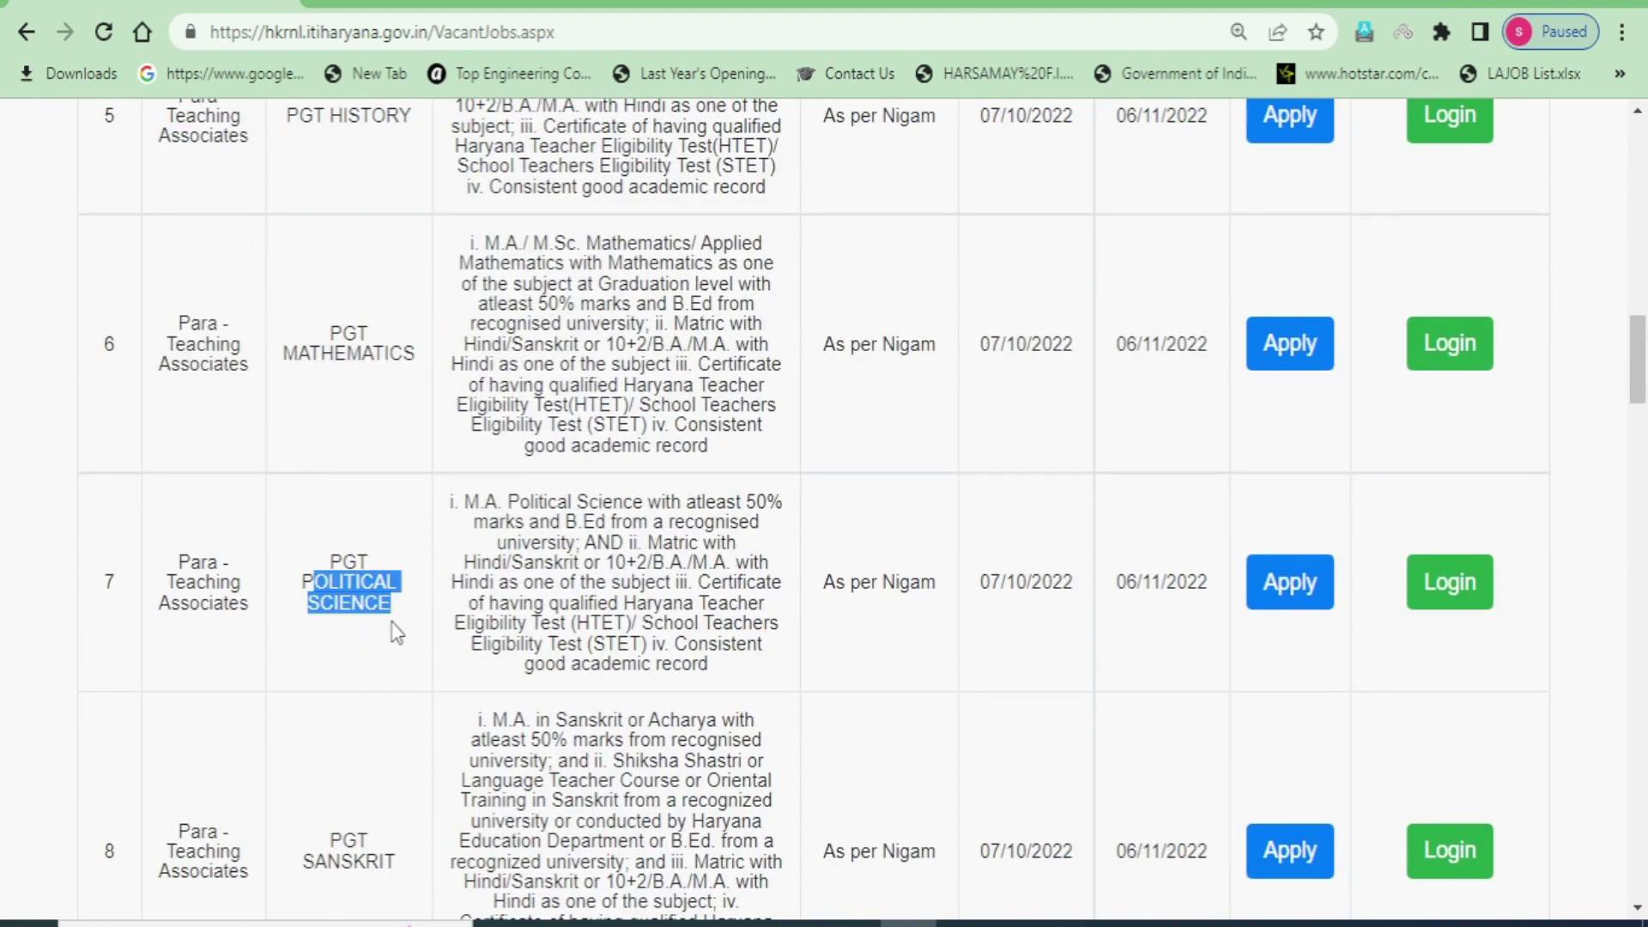
scroll(359, 719, "down", 3)
scroll(343, 592, "down", 3)
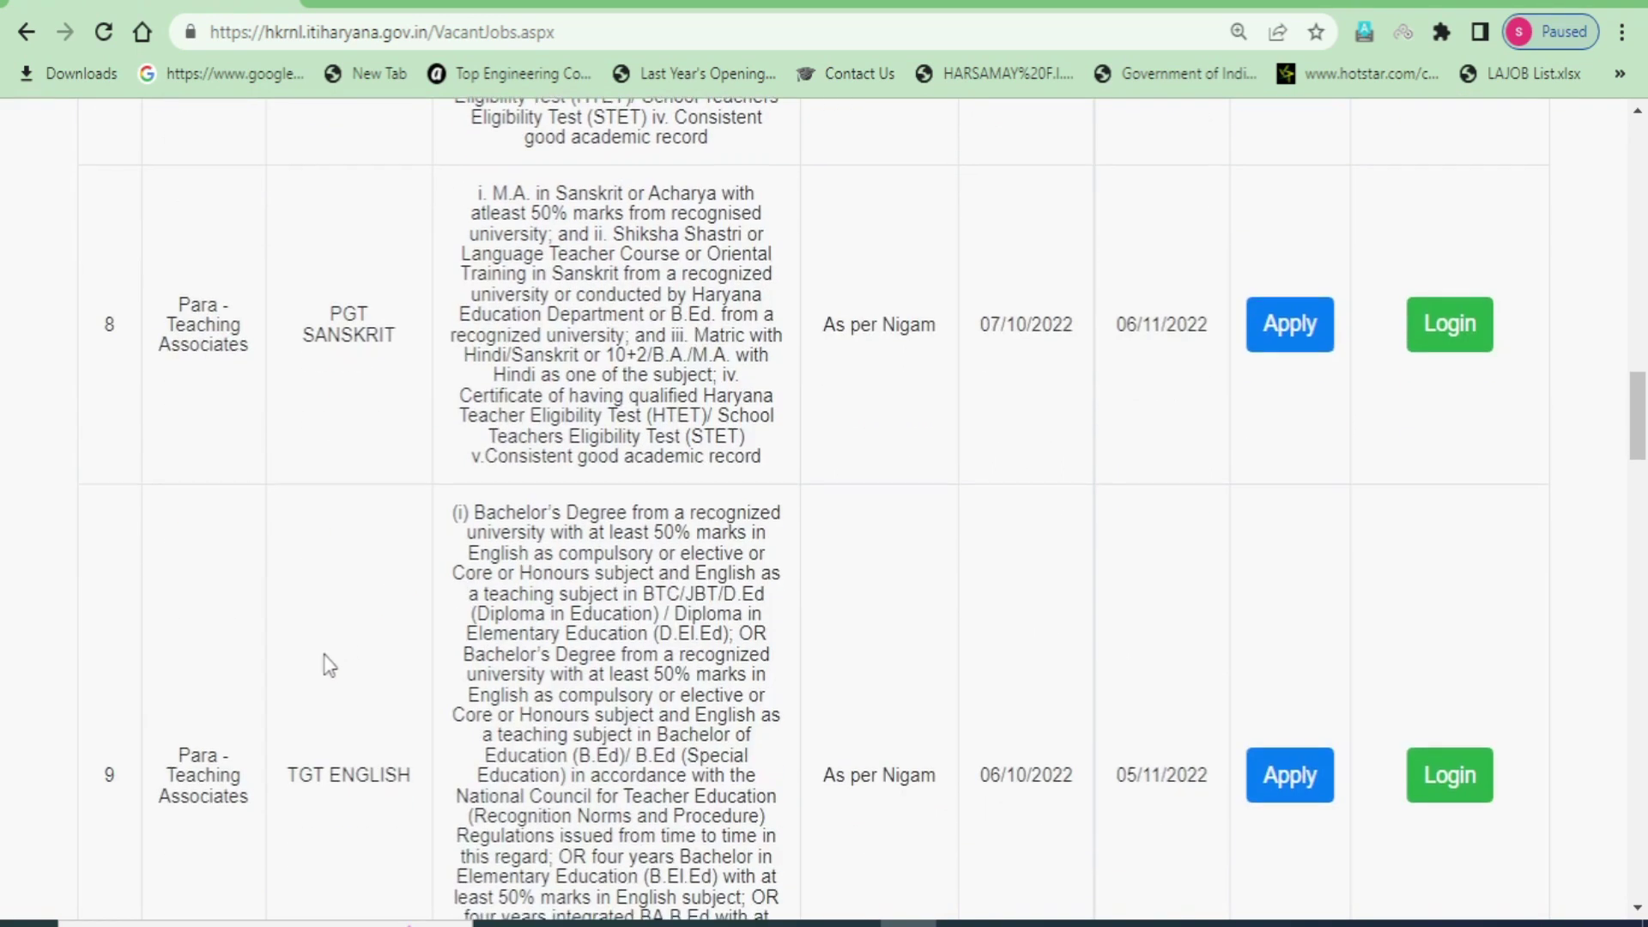
scroll(317, 618, "down", 3)
left_click_drag(301, 523, 397, 526)
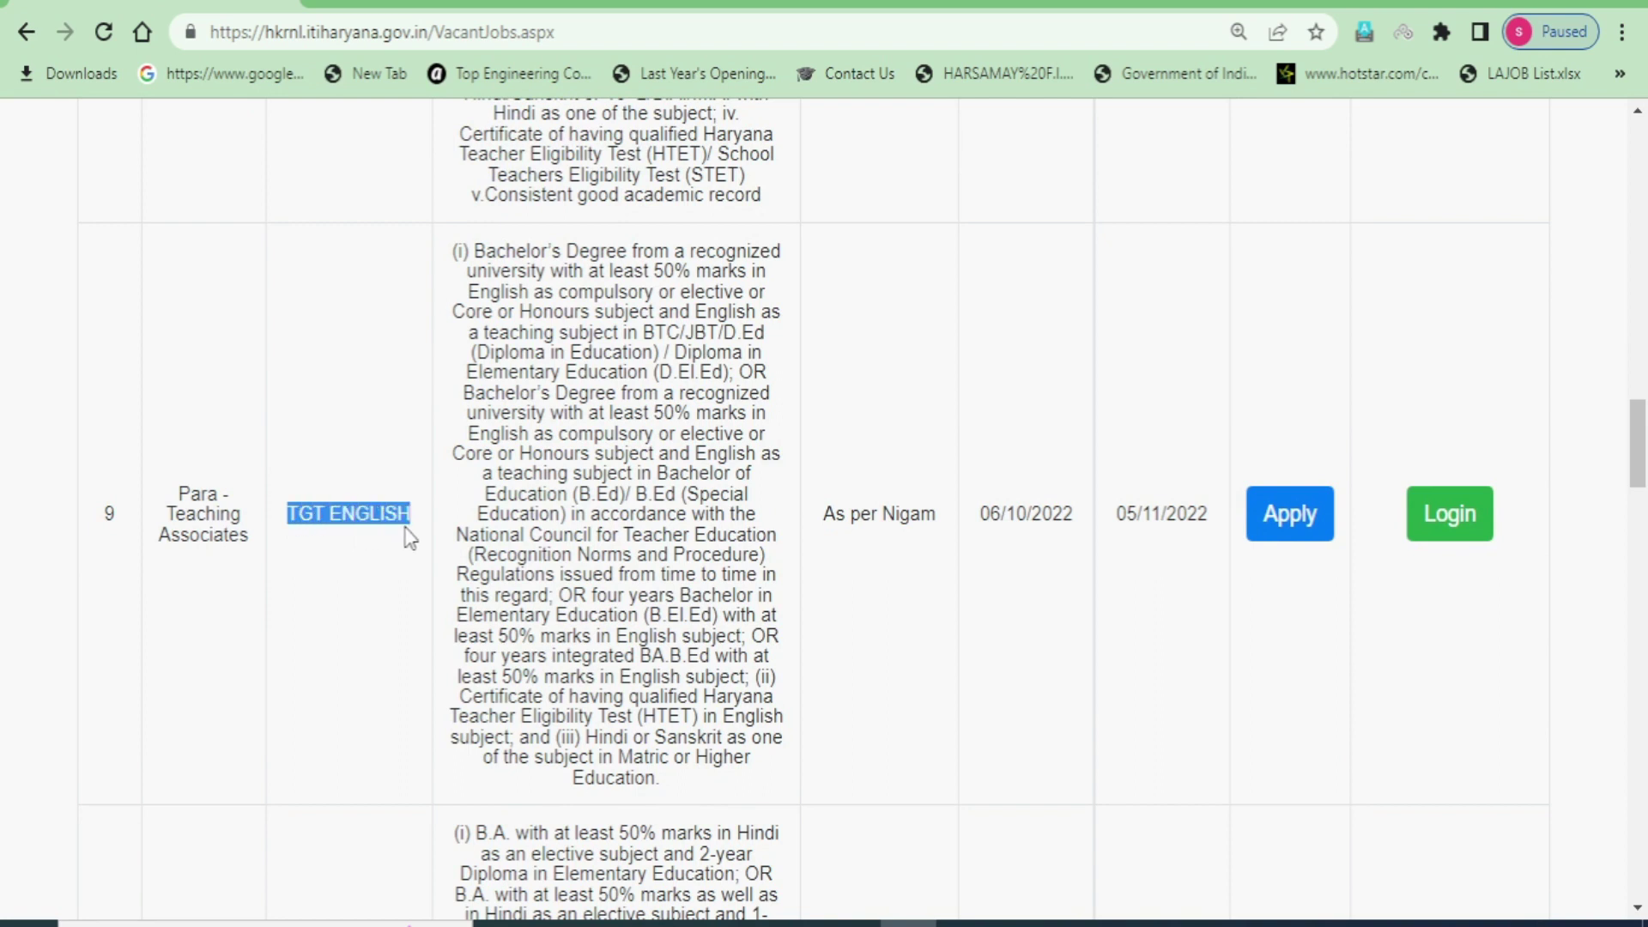
scroll(387, 713, "down", 5)
left_click_drag(369, 729, 367, 648)
scroll(404, 678, "down", 5)
scroll(360, 678, "down", 4)
scroll(378, 661, "down", 15)
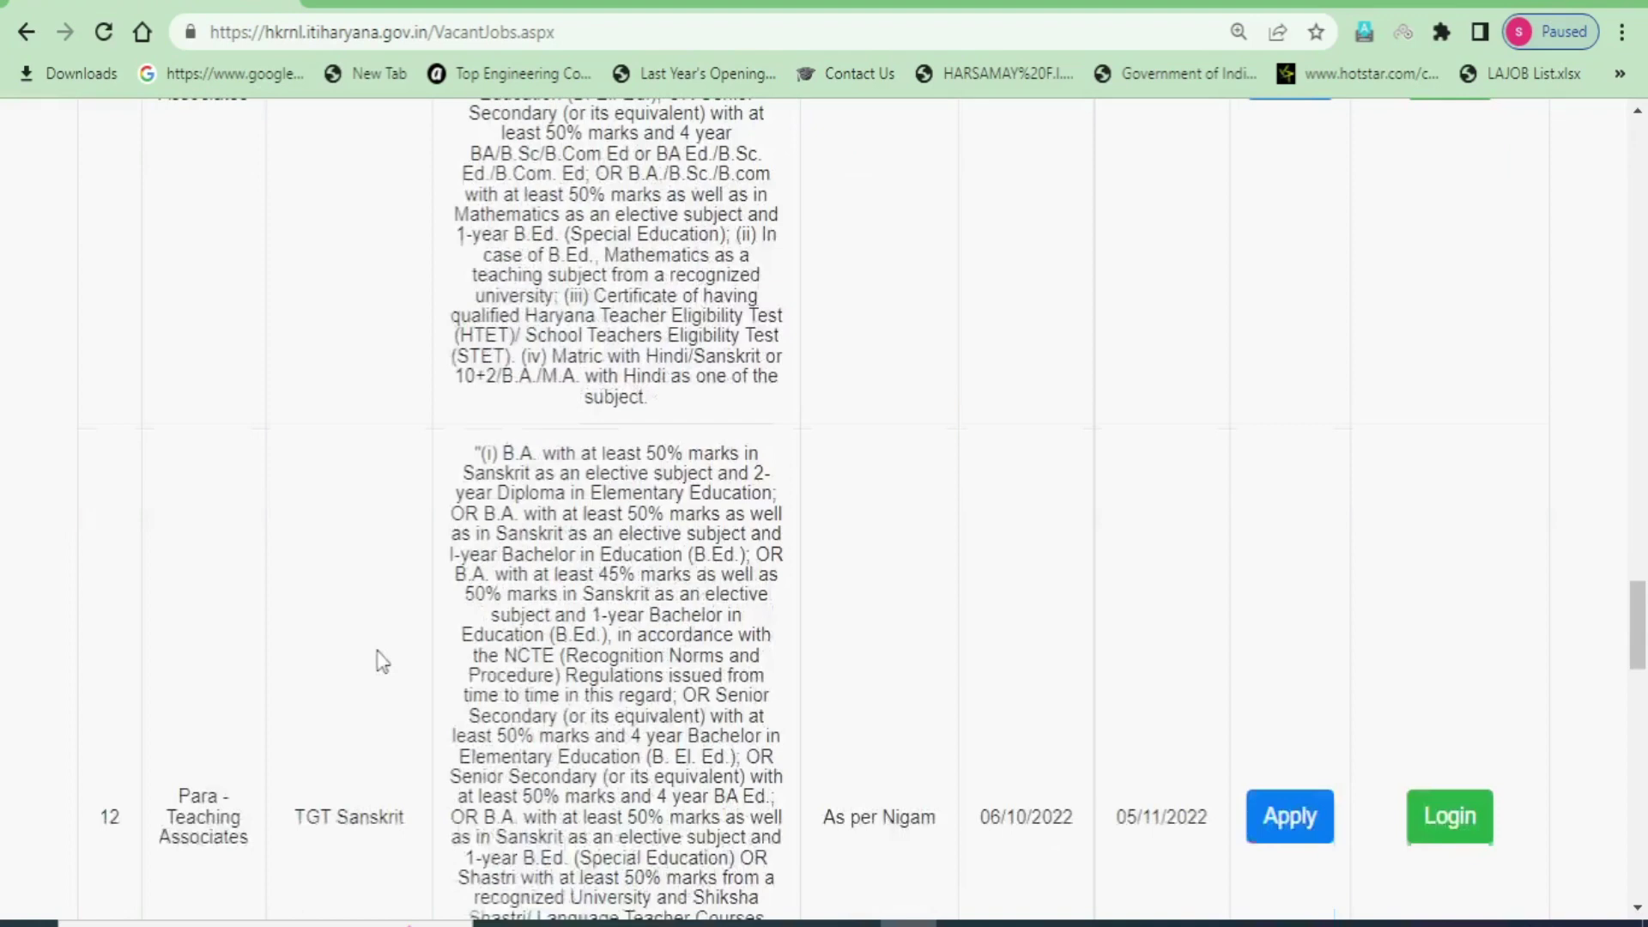
scroll(392, 751, "down", 12)
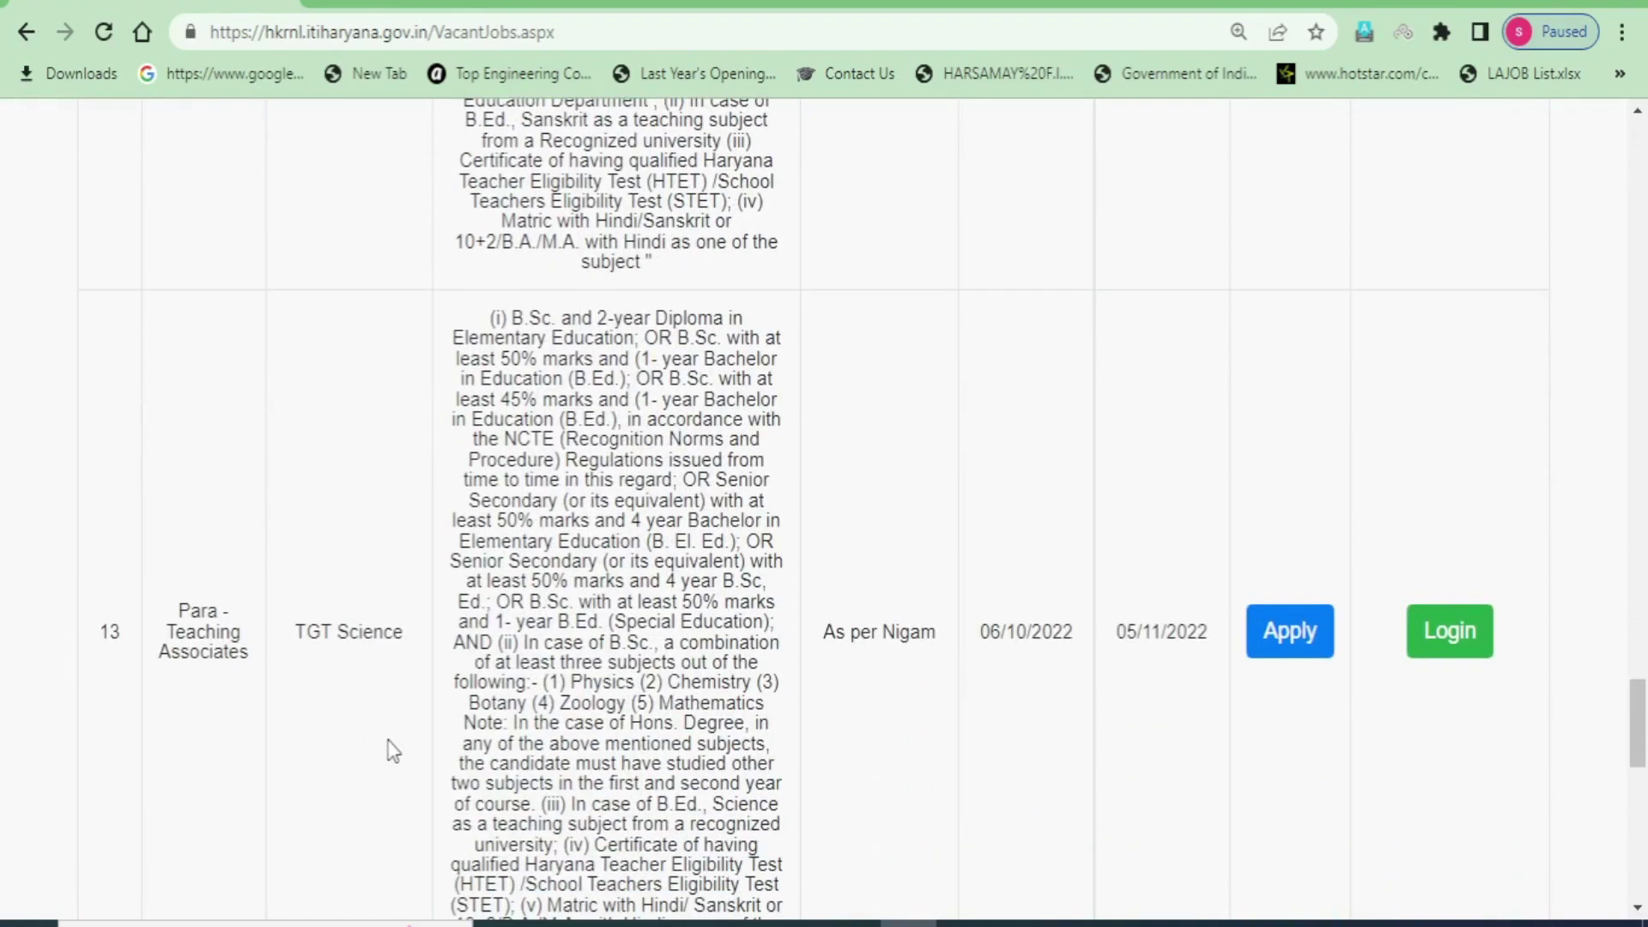
scroll(642, 770, "up", 15)
scroll(642, 769, "up", 20)
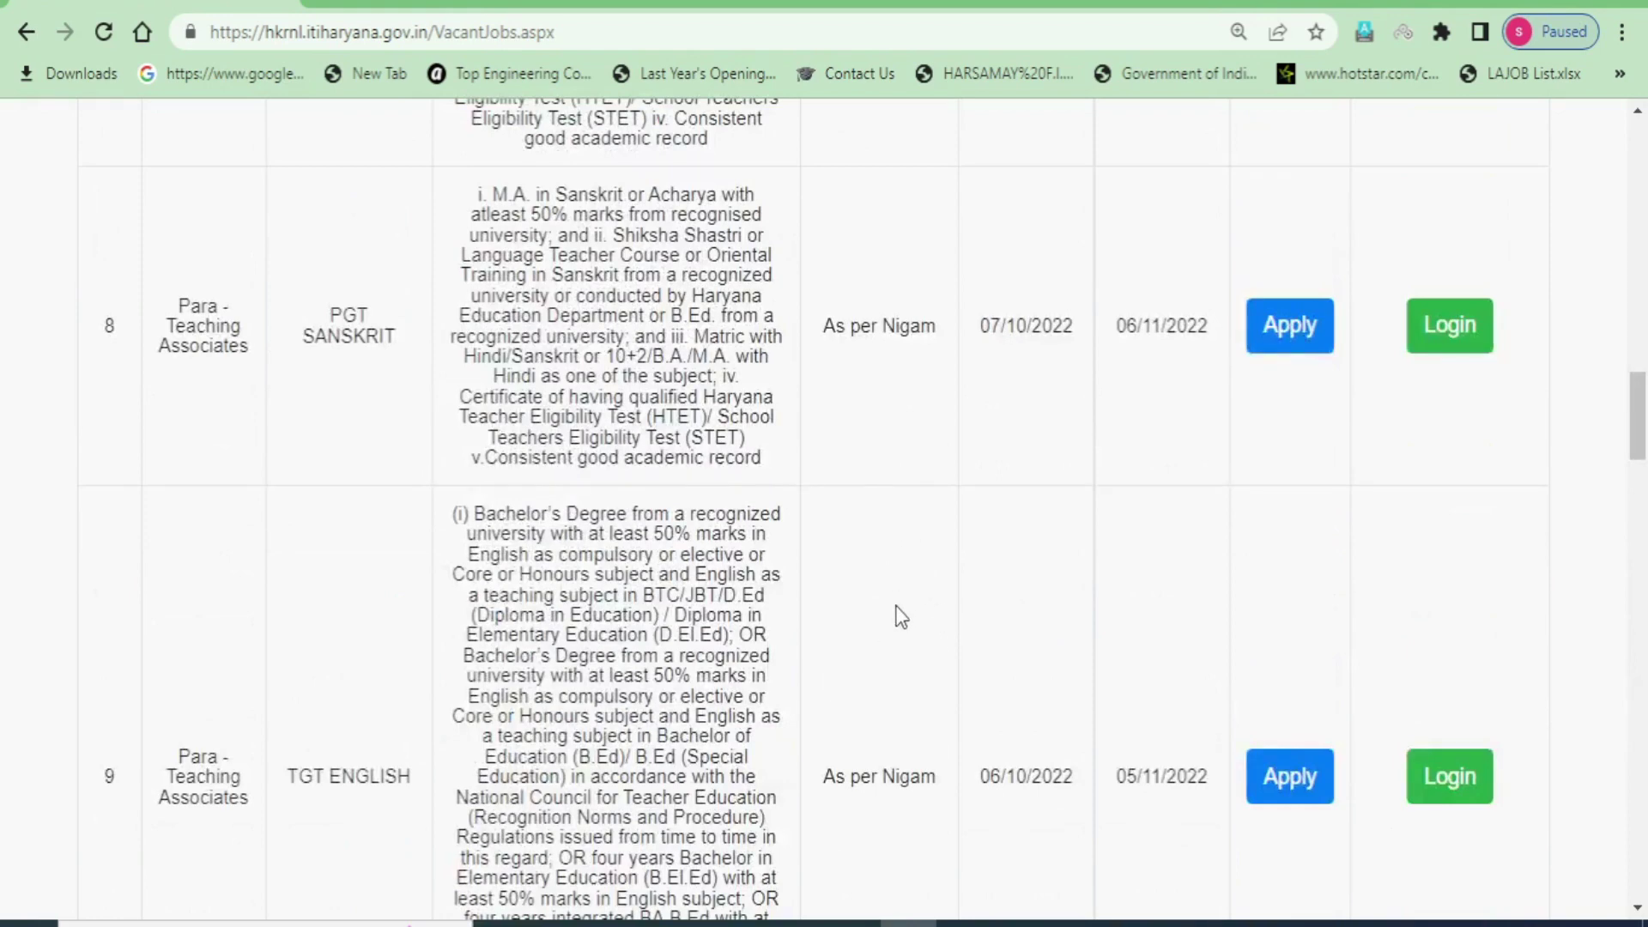
scroll(892, 591, "up", 20)
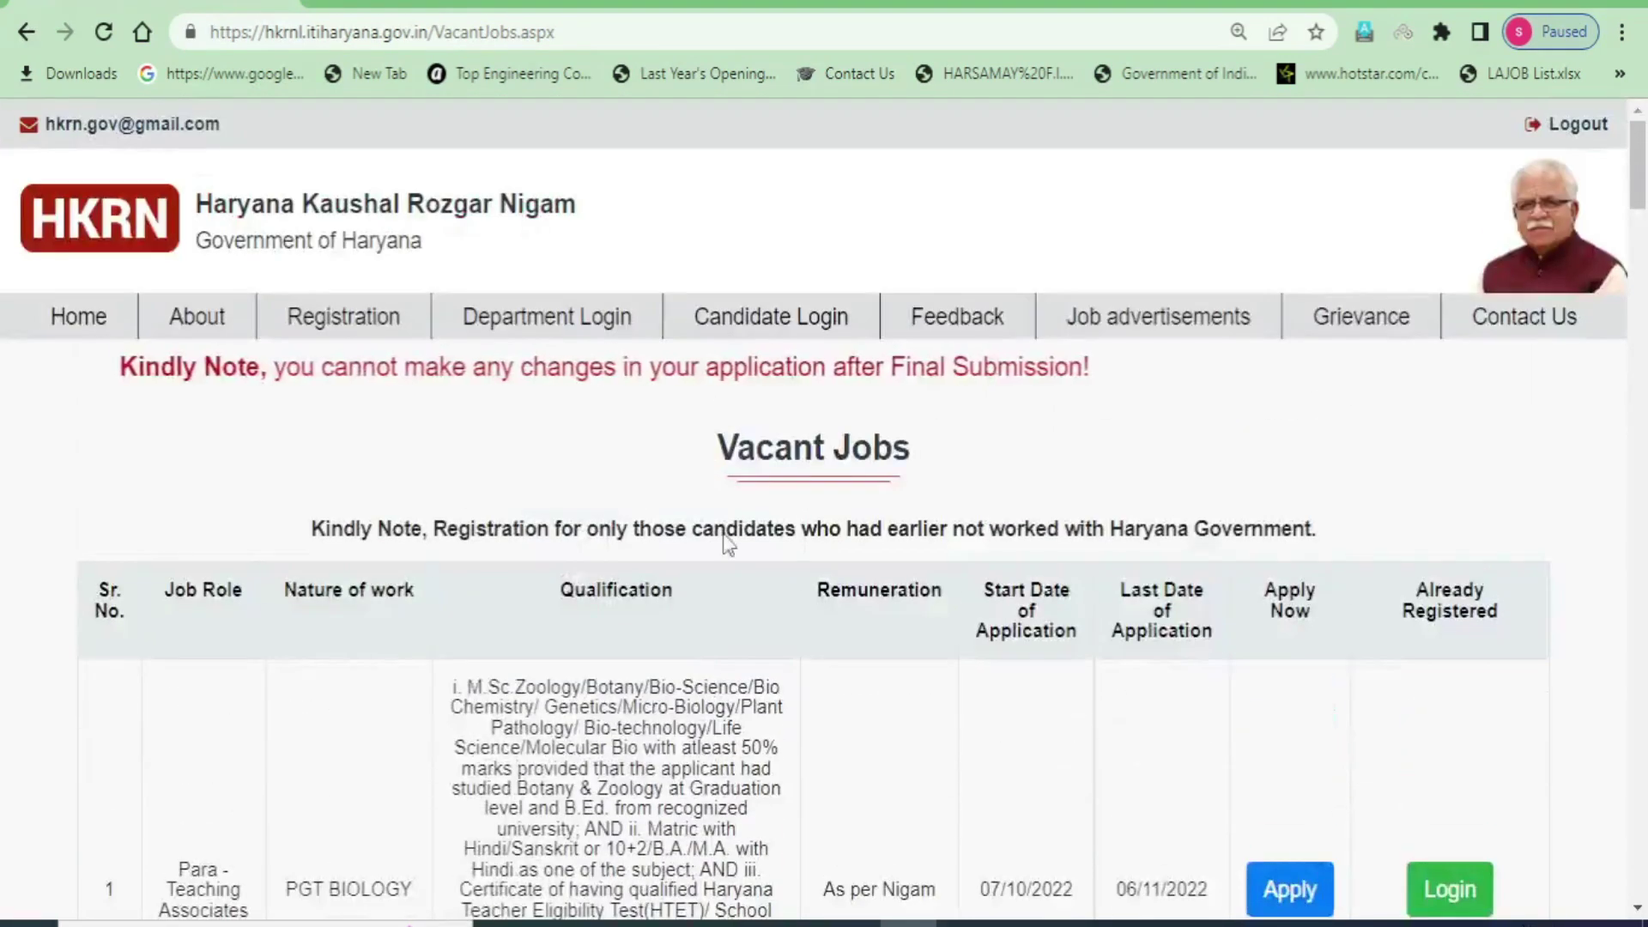
- Highlight the Vacant Jobs heading and the eligibility note about Haryana Government candidates
left_click_drag(717, 448, 914, 459)
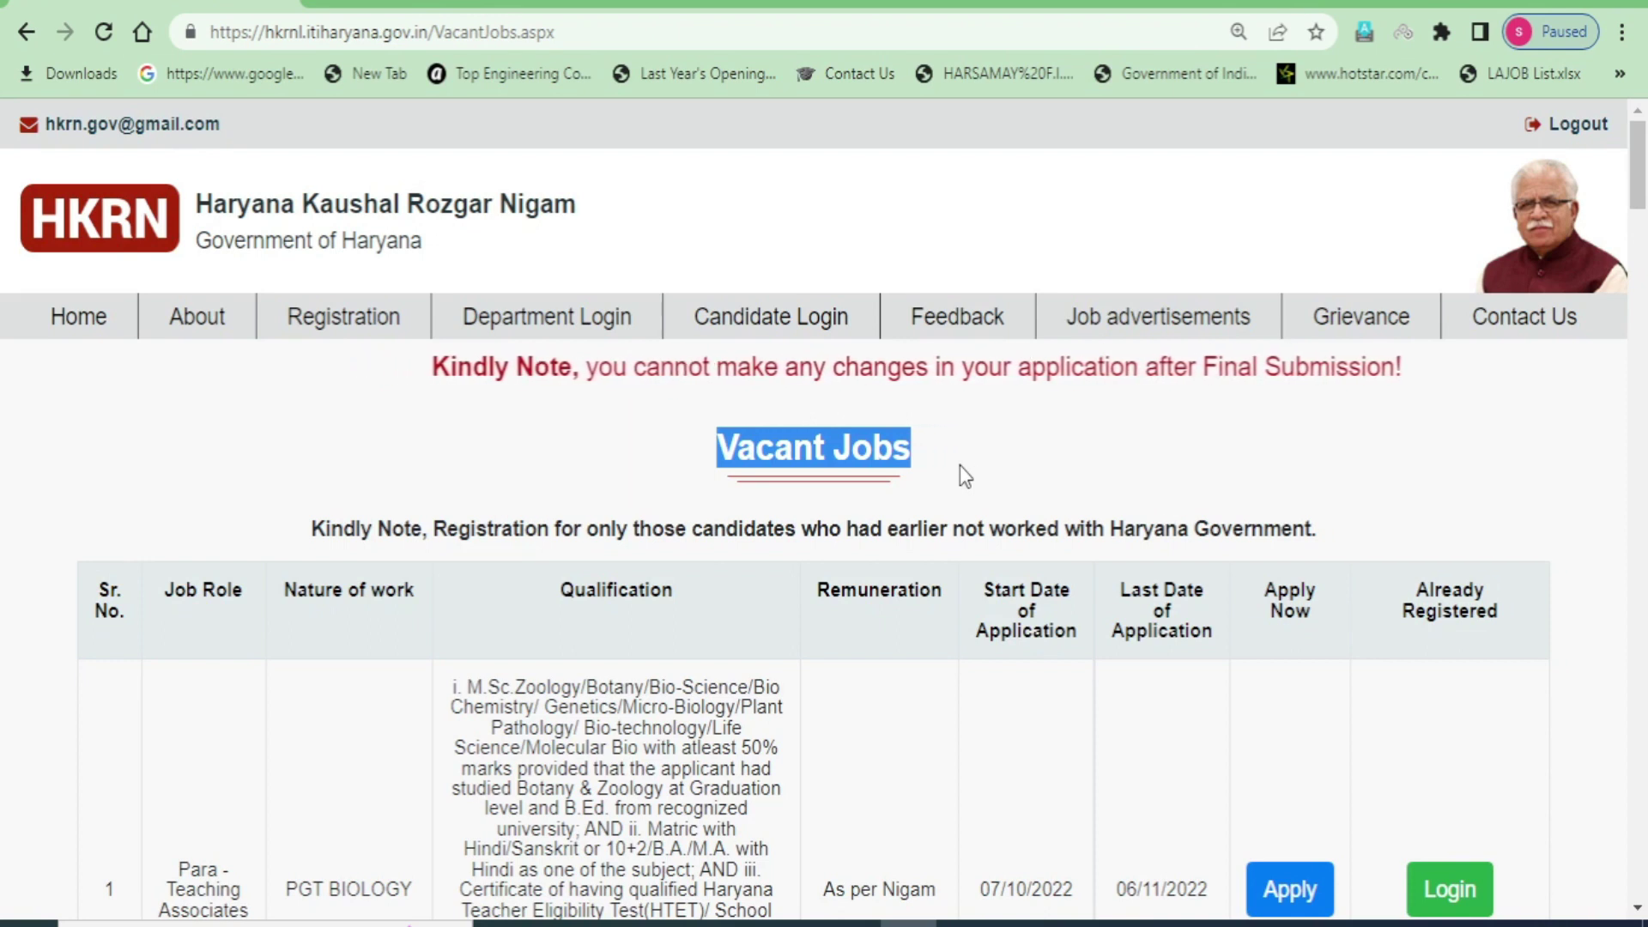
scroll(602, 635, "down", 3)
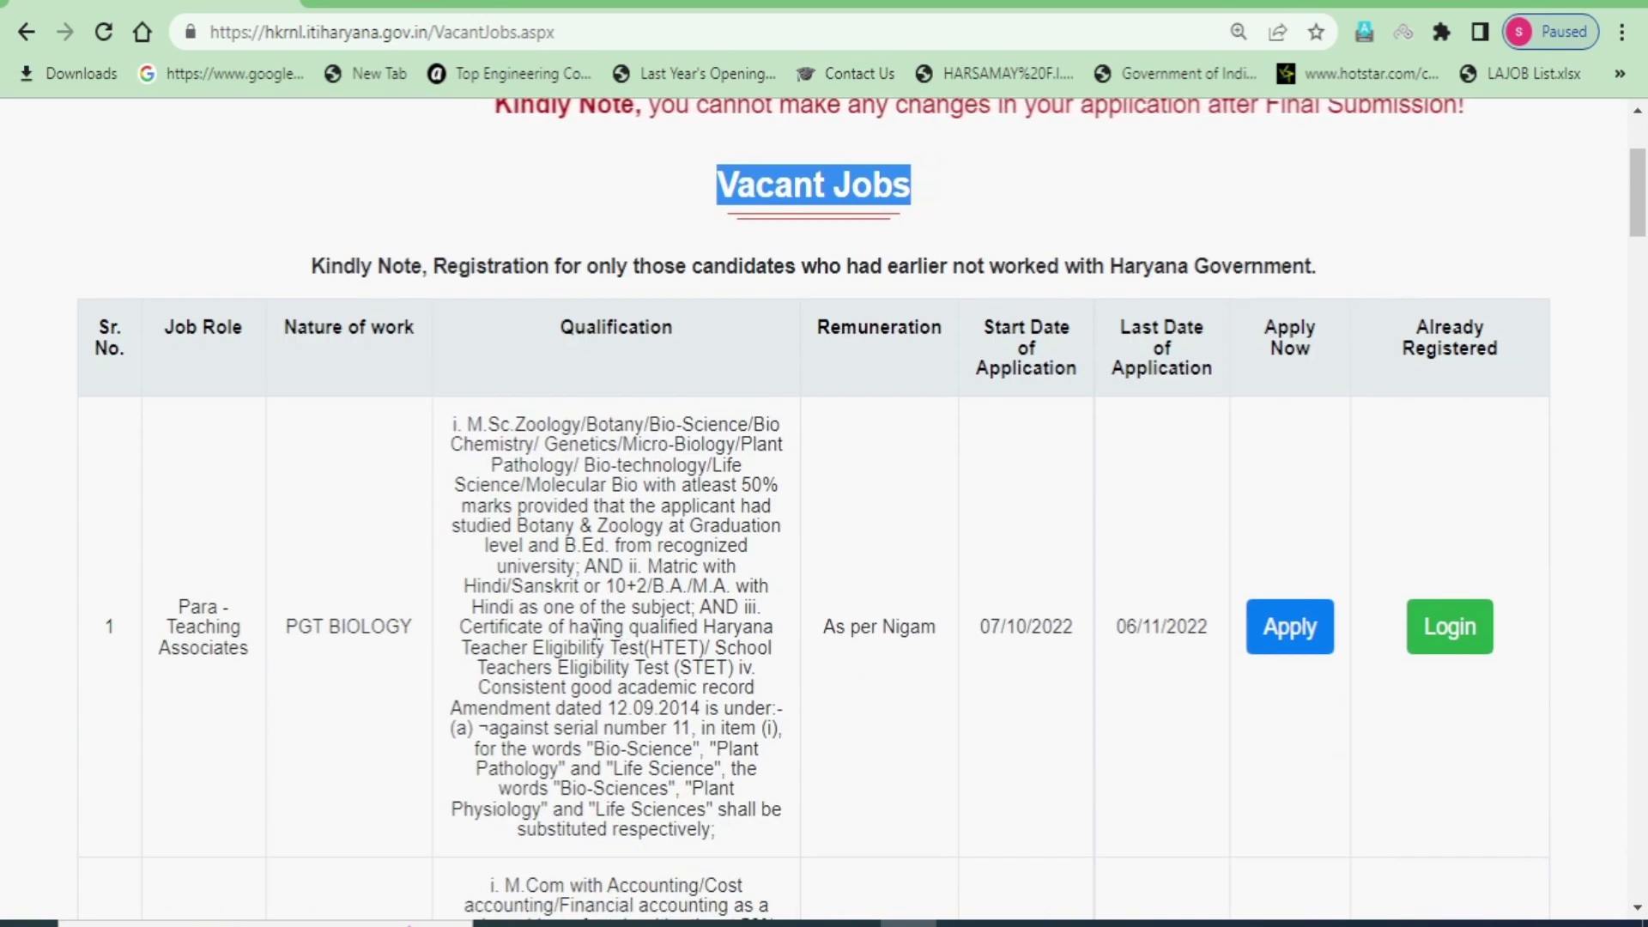
left_click_drag(311, 266, 504, 309)
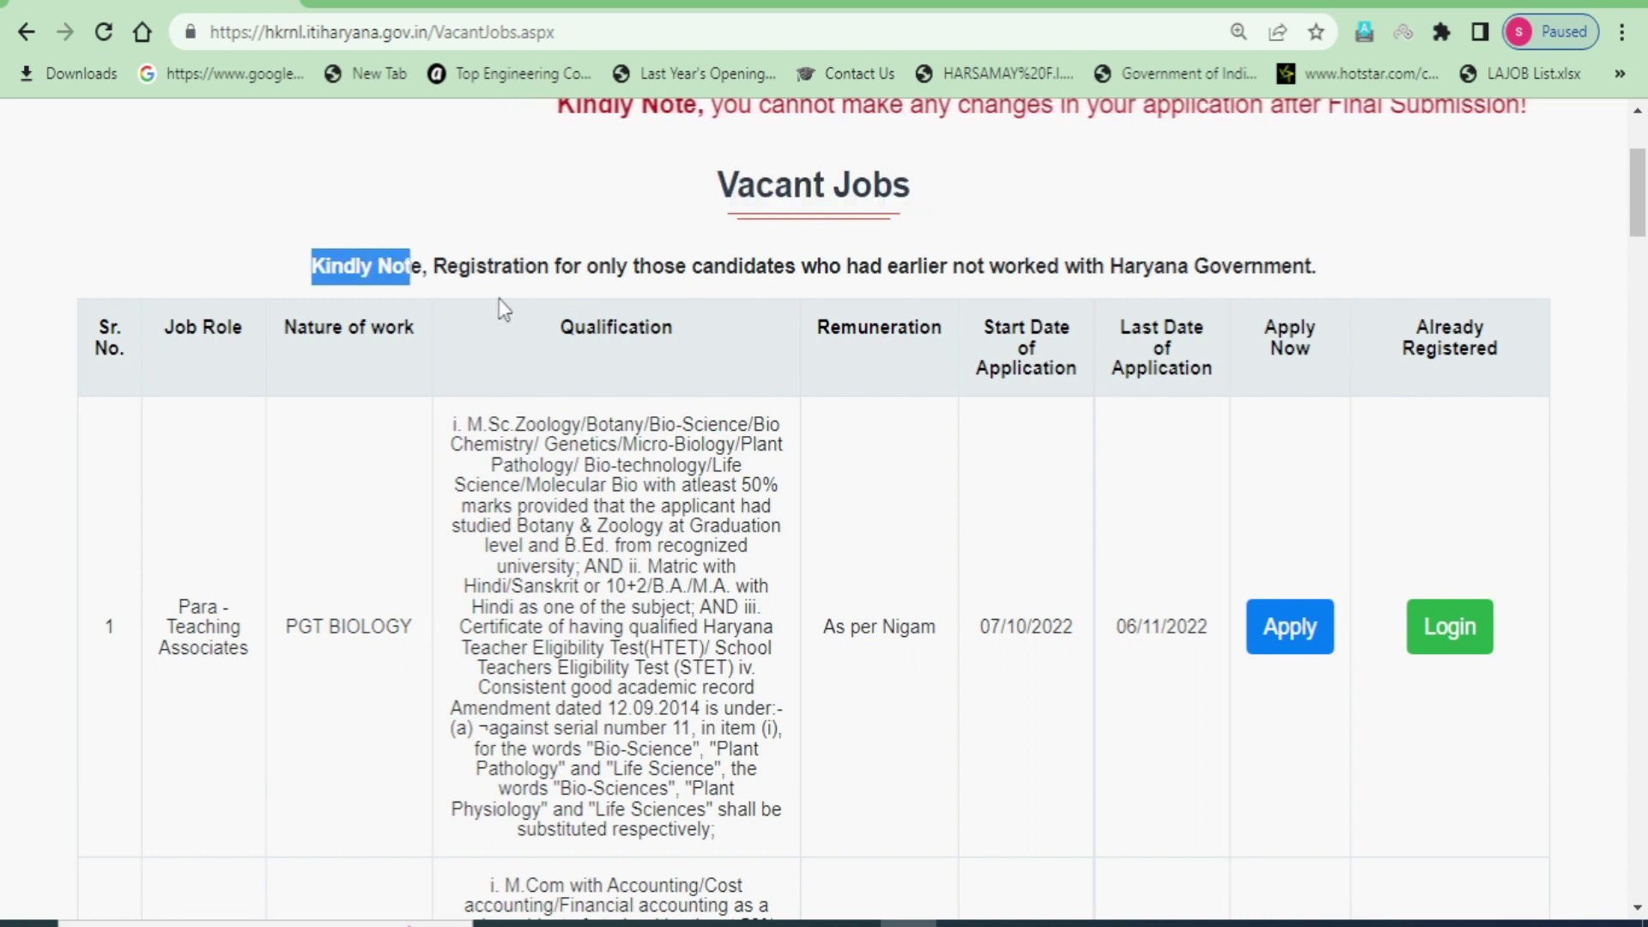
left_click_drag(629, 268, 1326, 287)
left_click(1417, 228)
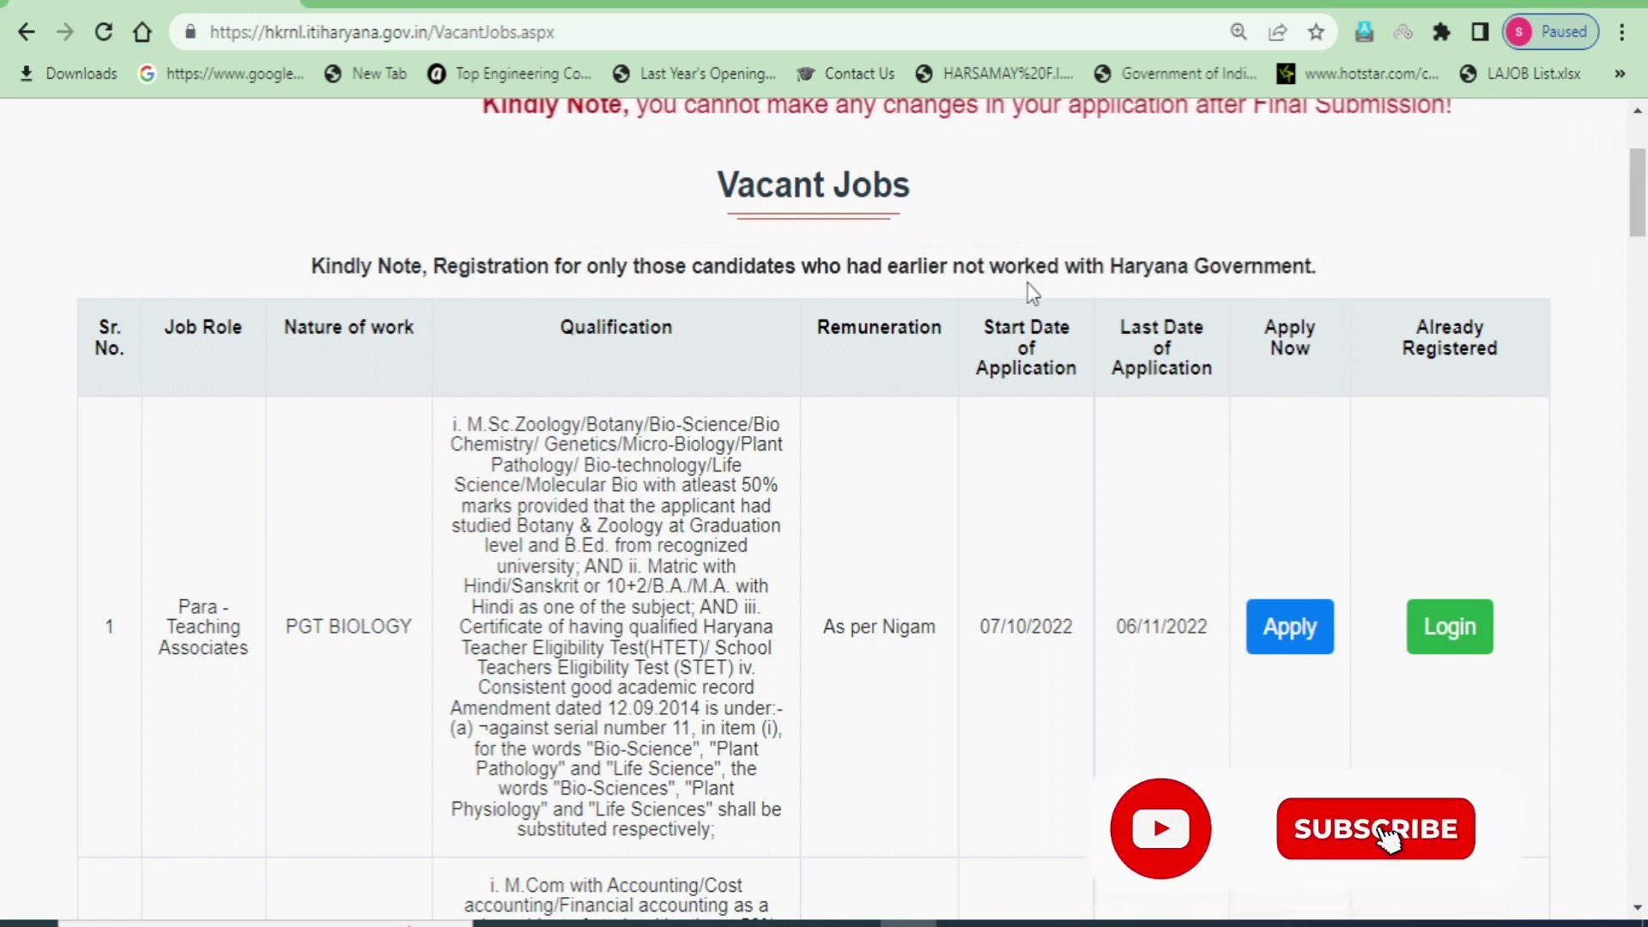
left_click_drag(1092, 266, 1322, 268)
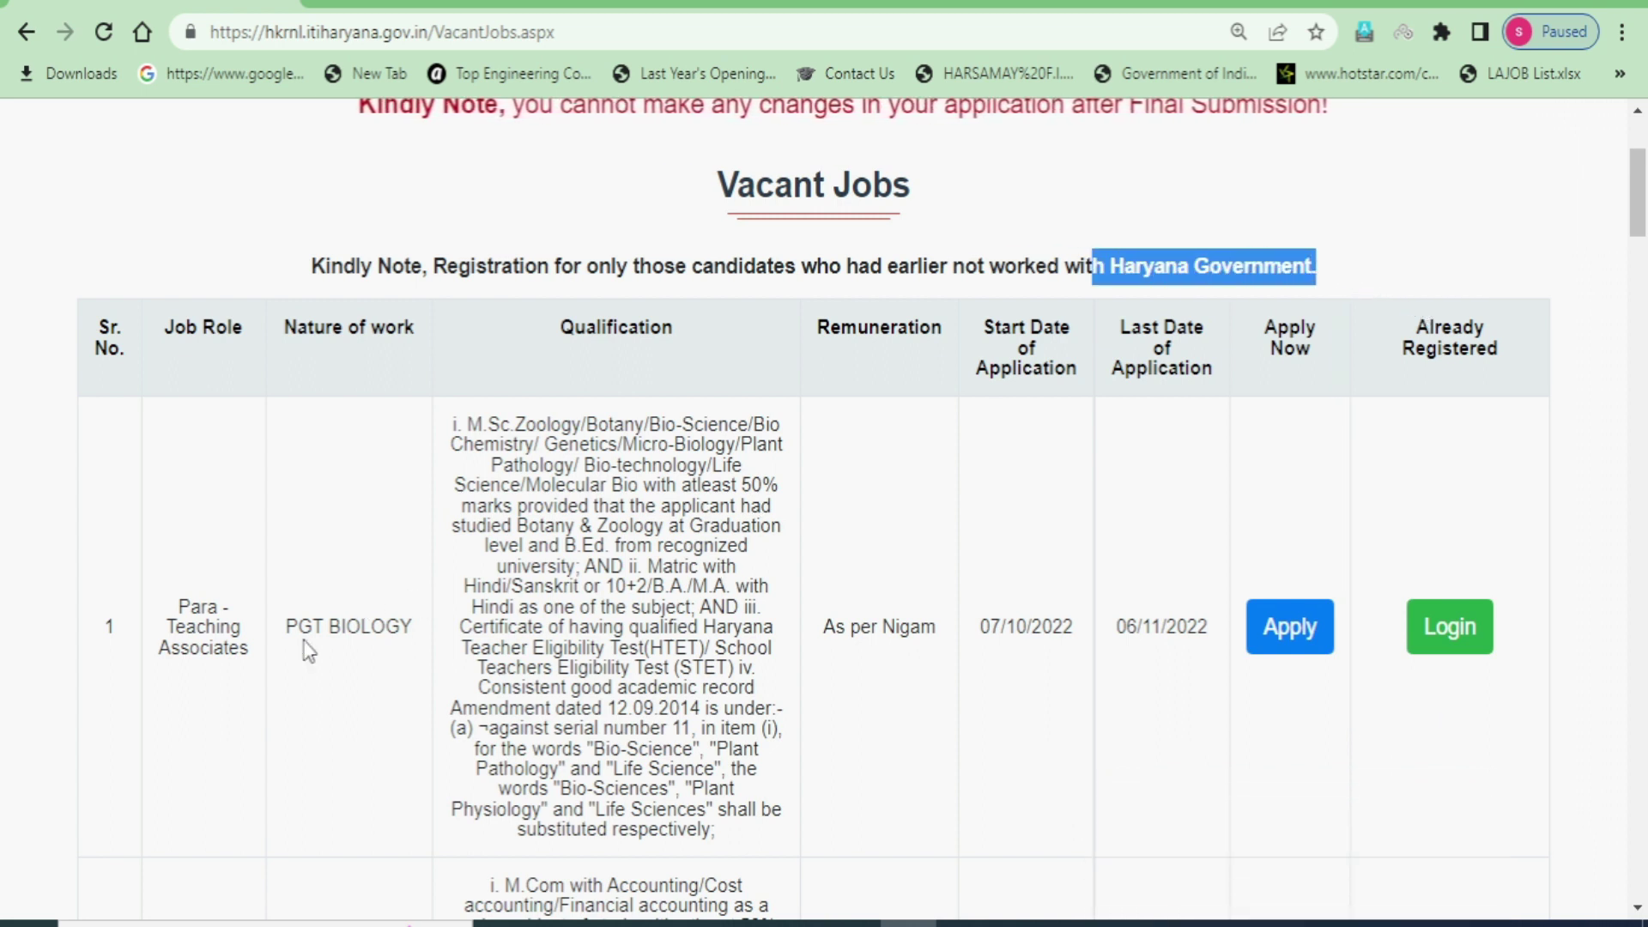
- Select the PGT BIOLOGY post name and its full qualification requirements
left_click_drag(286, 626, 415, 621)
left_click_drag(452, 422, 769, 836)
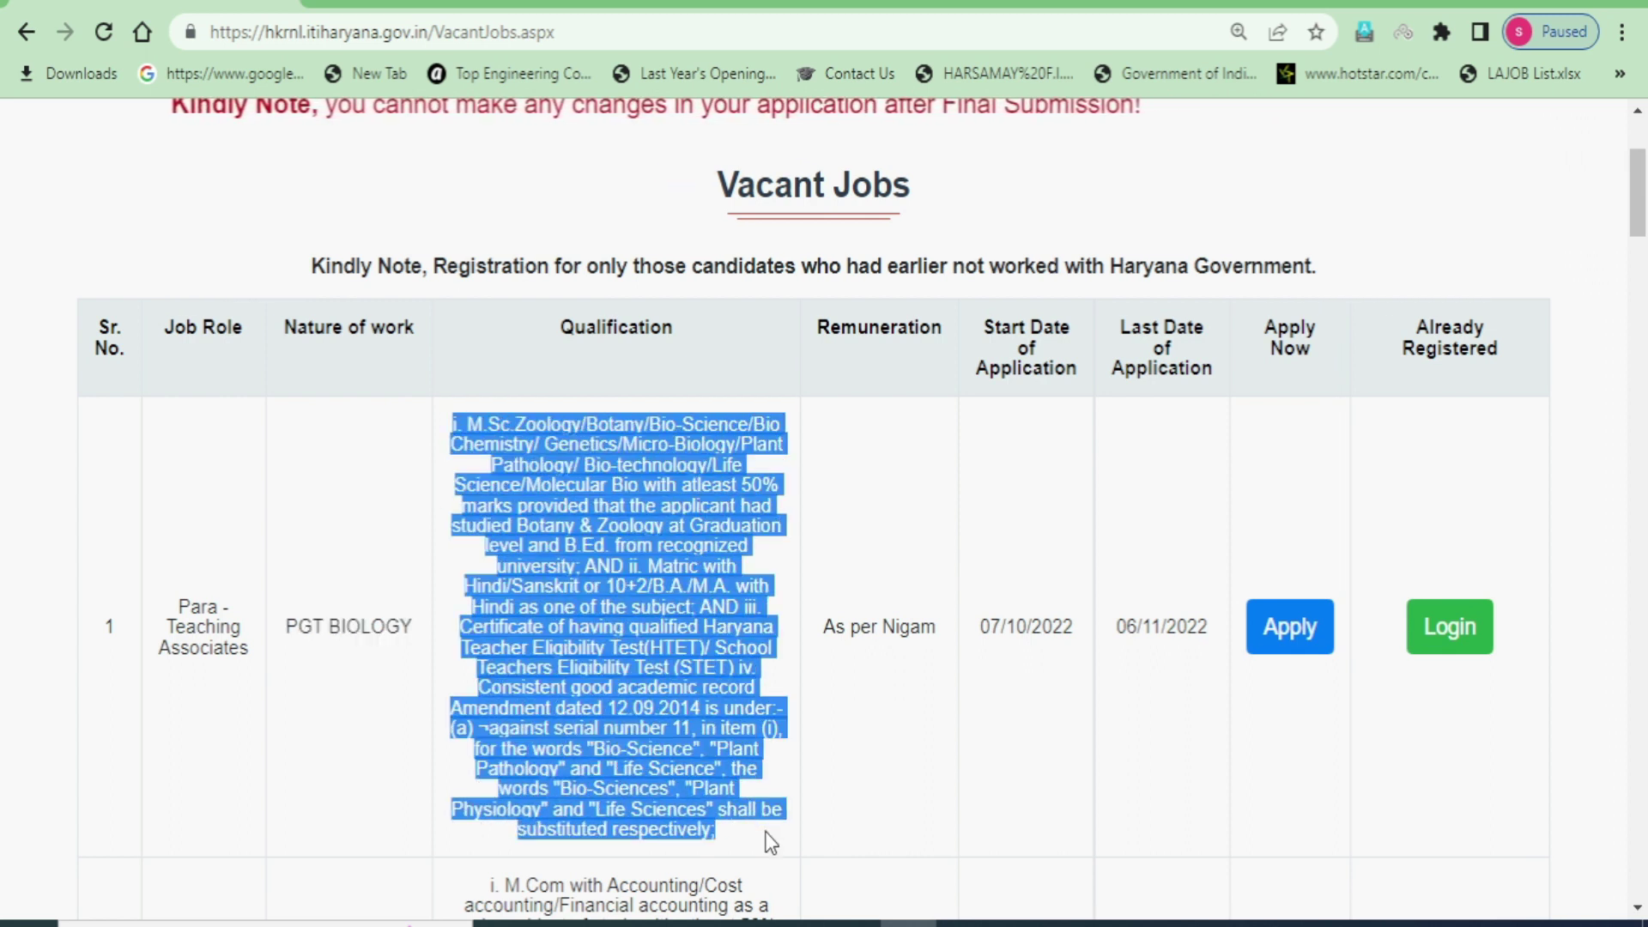
left_click_drag(286, 626, 415, 624)
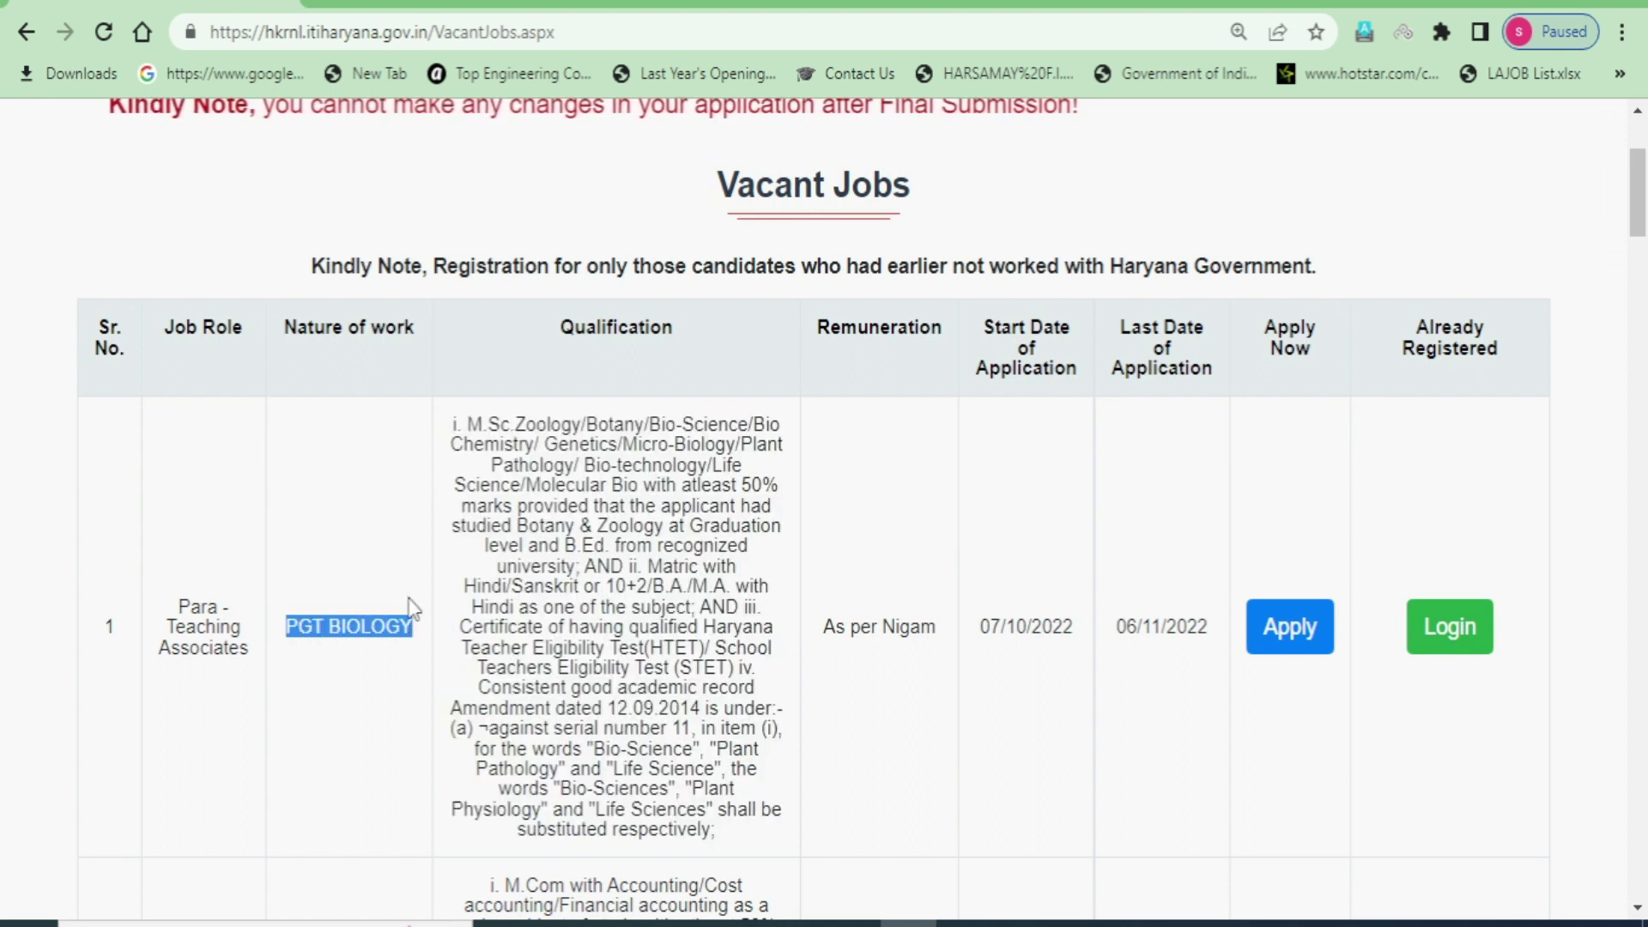
left_click_drag(453, 423, 715, 847)
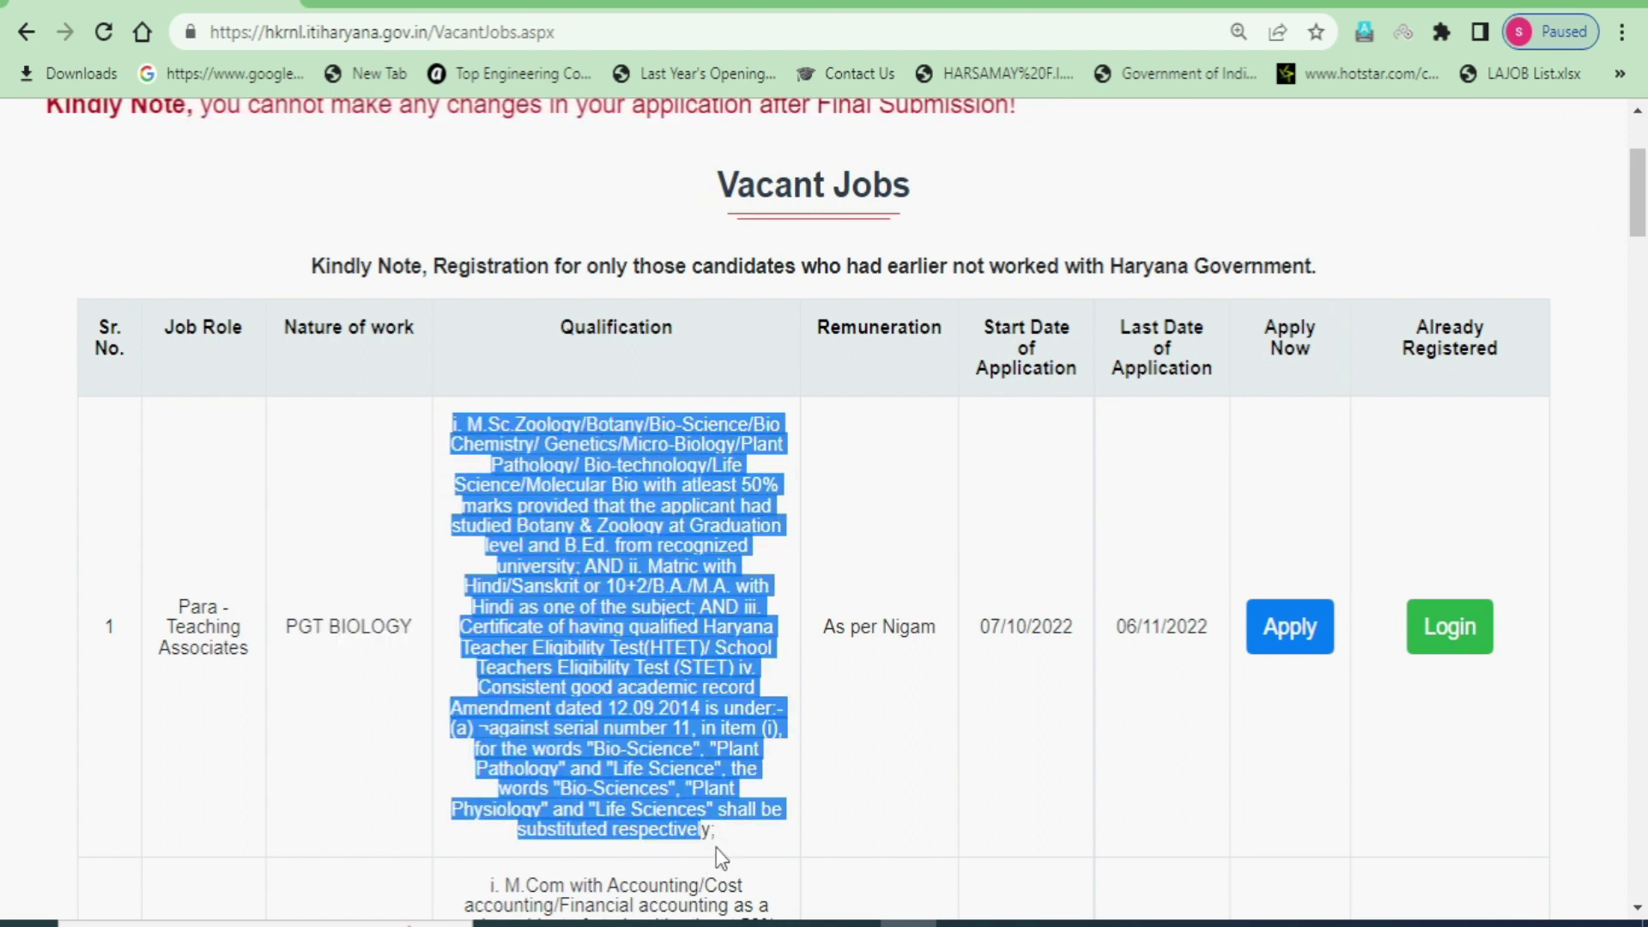
- Select the PGT ECONOMICS qualifications, start date and last date 06/11/2022
scroll(646, 791, "down", 2)
scroll(647, 791, "down", 6)
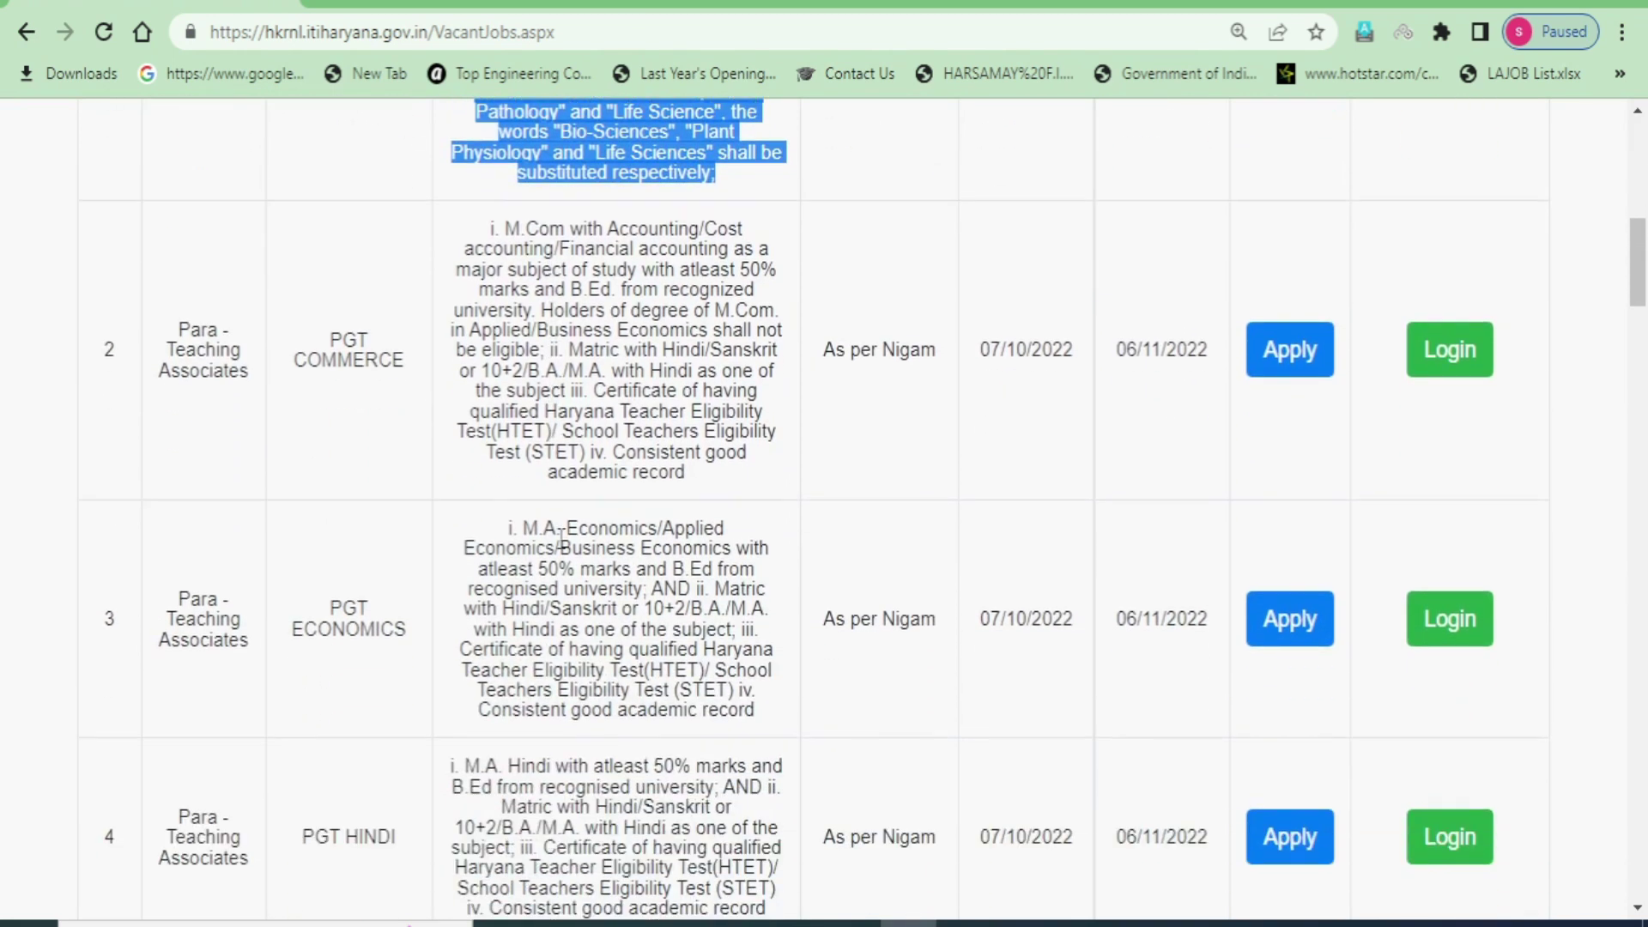
left_click_drag(507, 530, 753, 729)
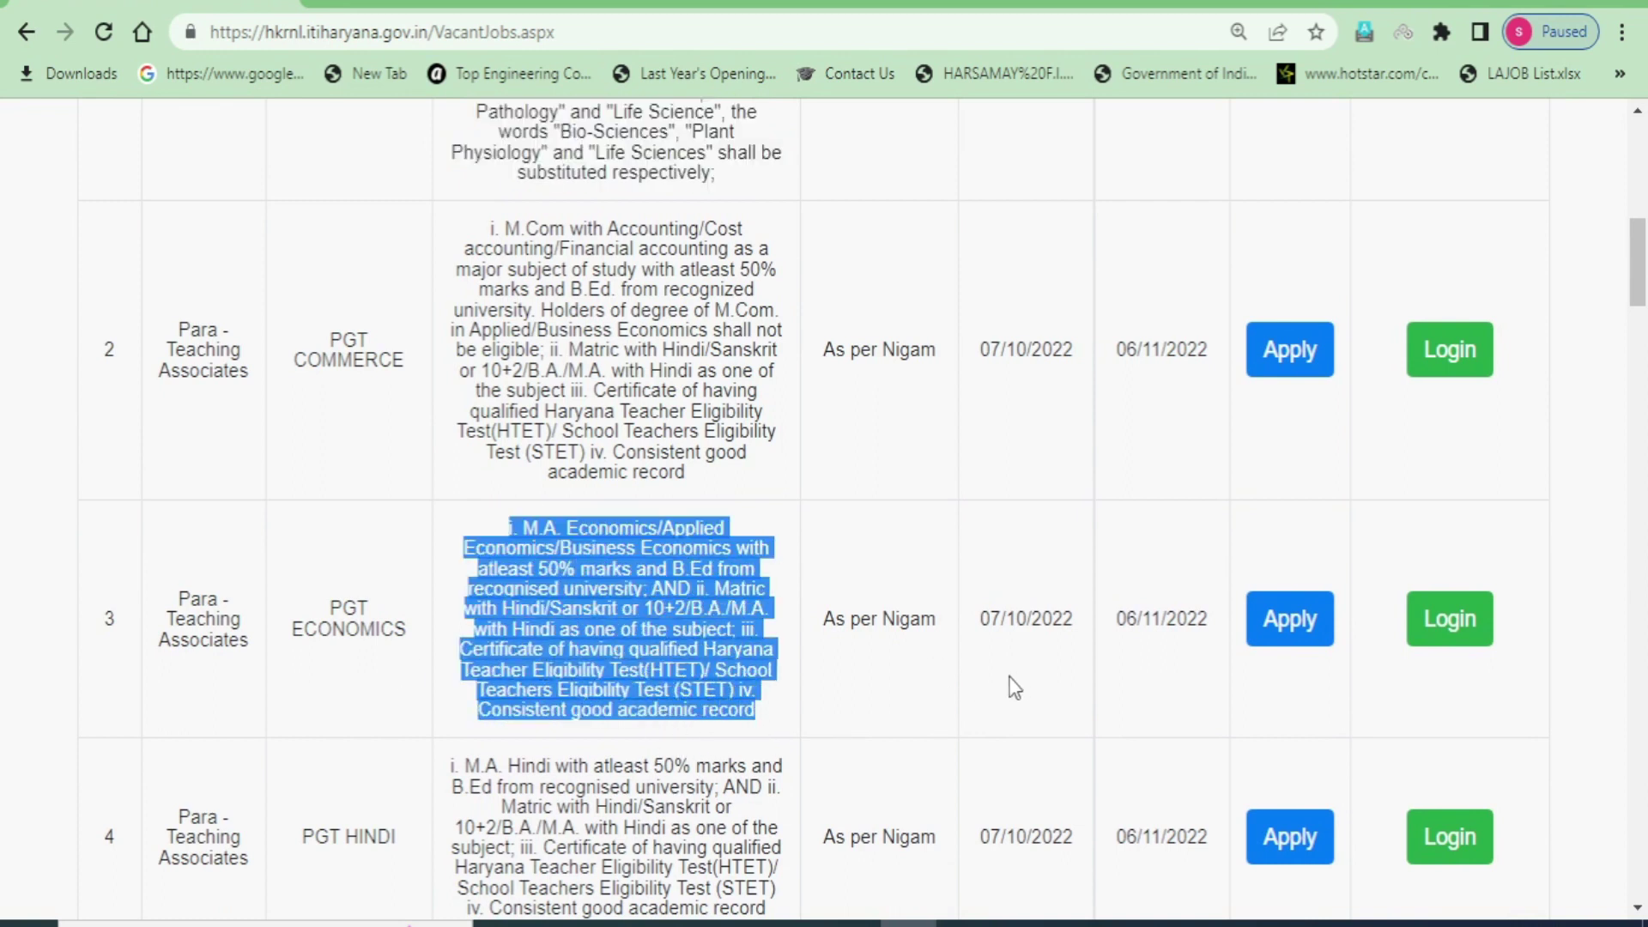
left_click_drag(981, 620, 1055, 630)
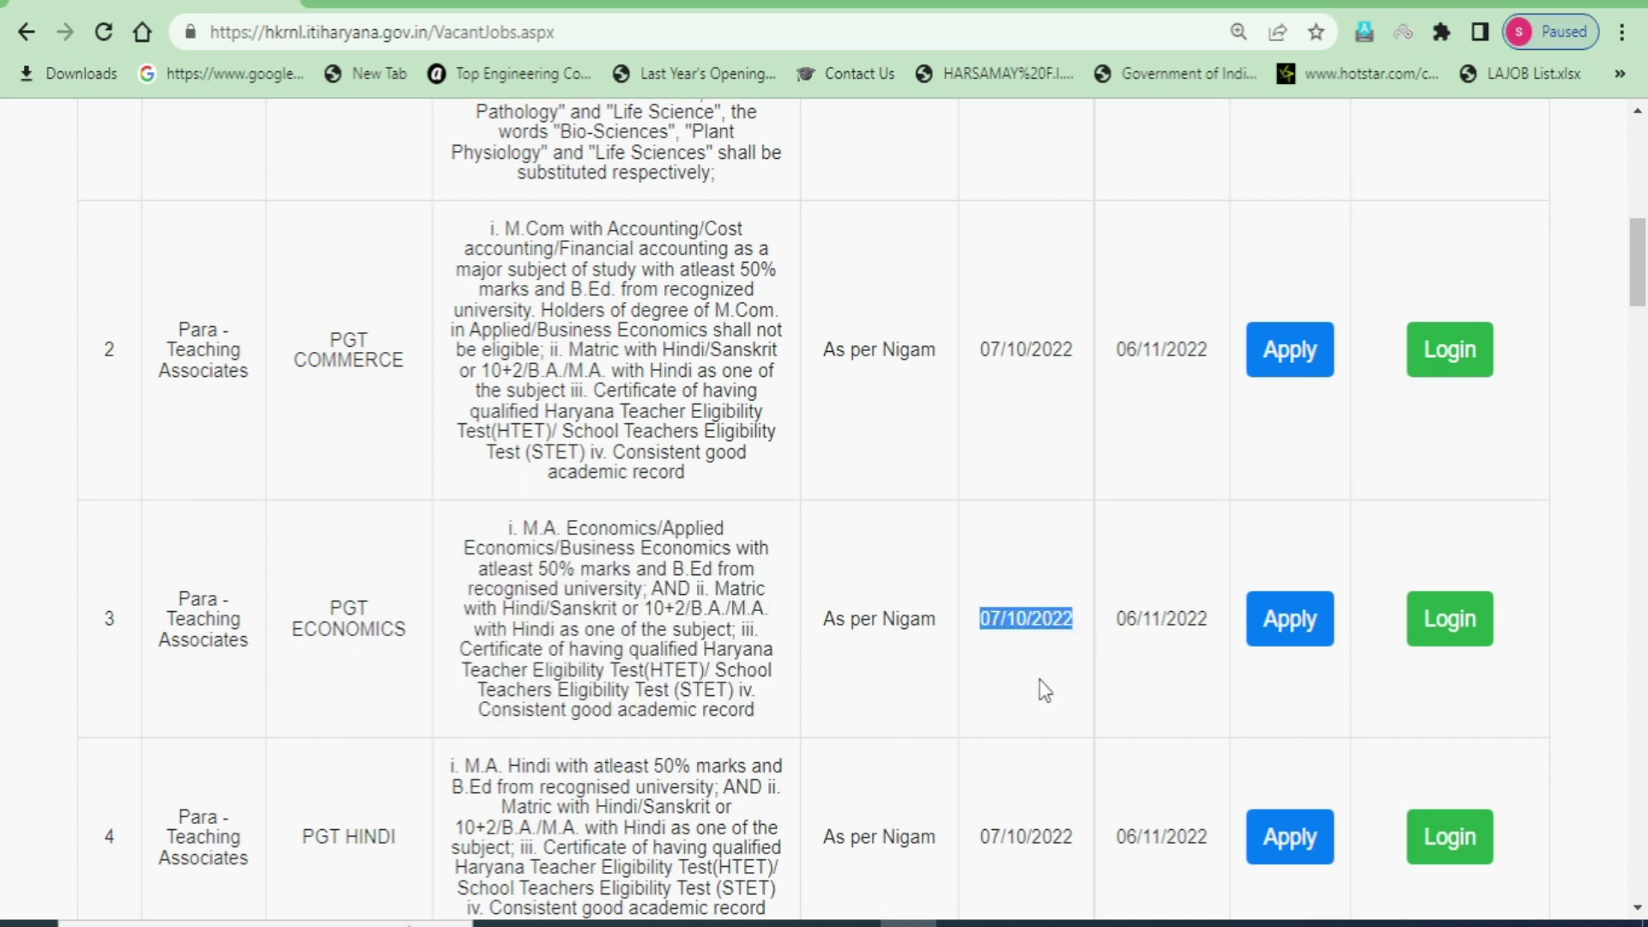
left_click_drag(1118, 621, 1204, 633)
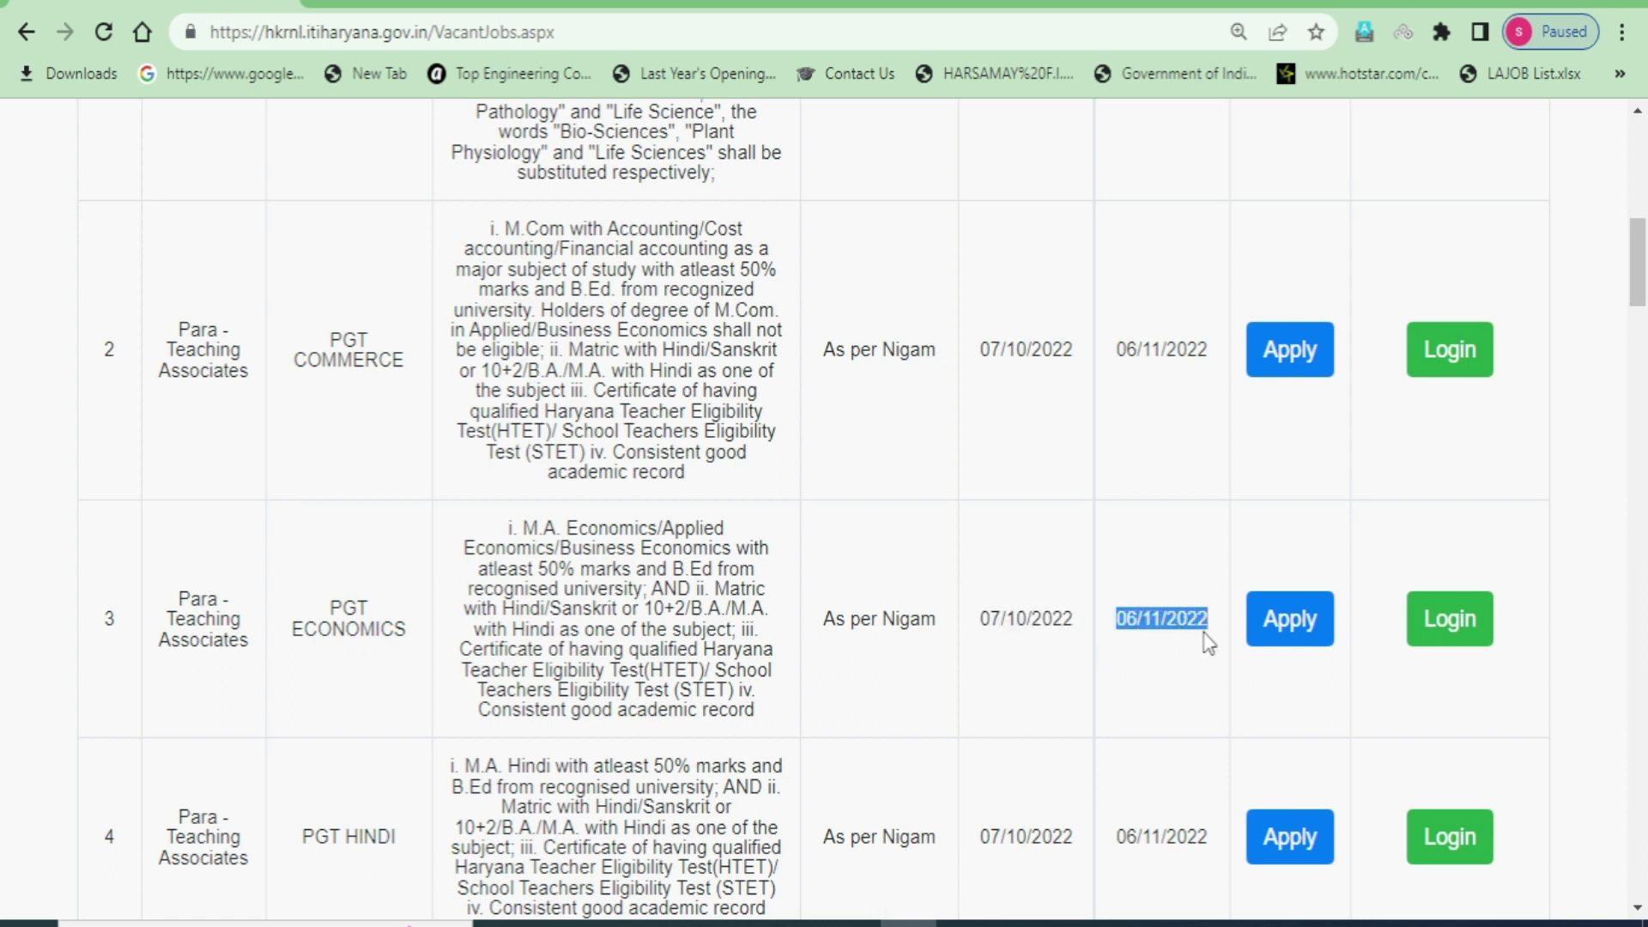
left_click(1180, 719)
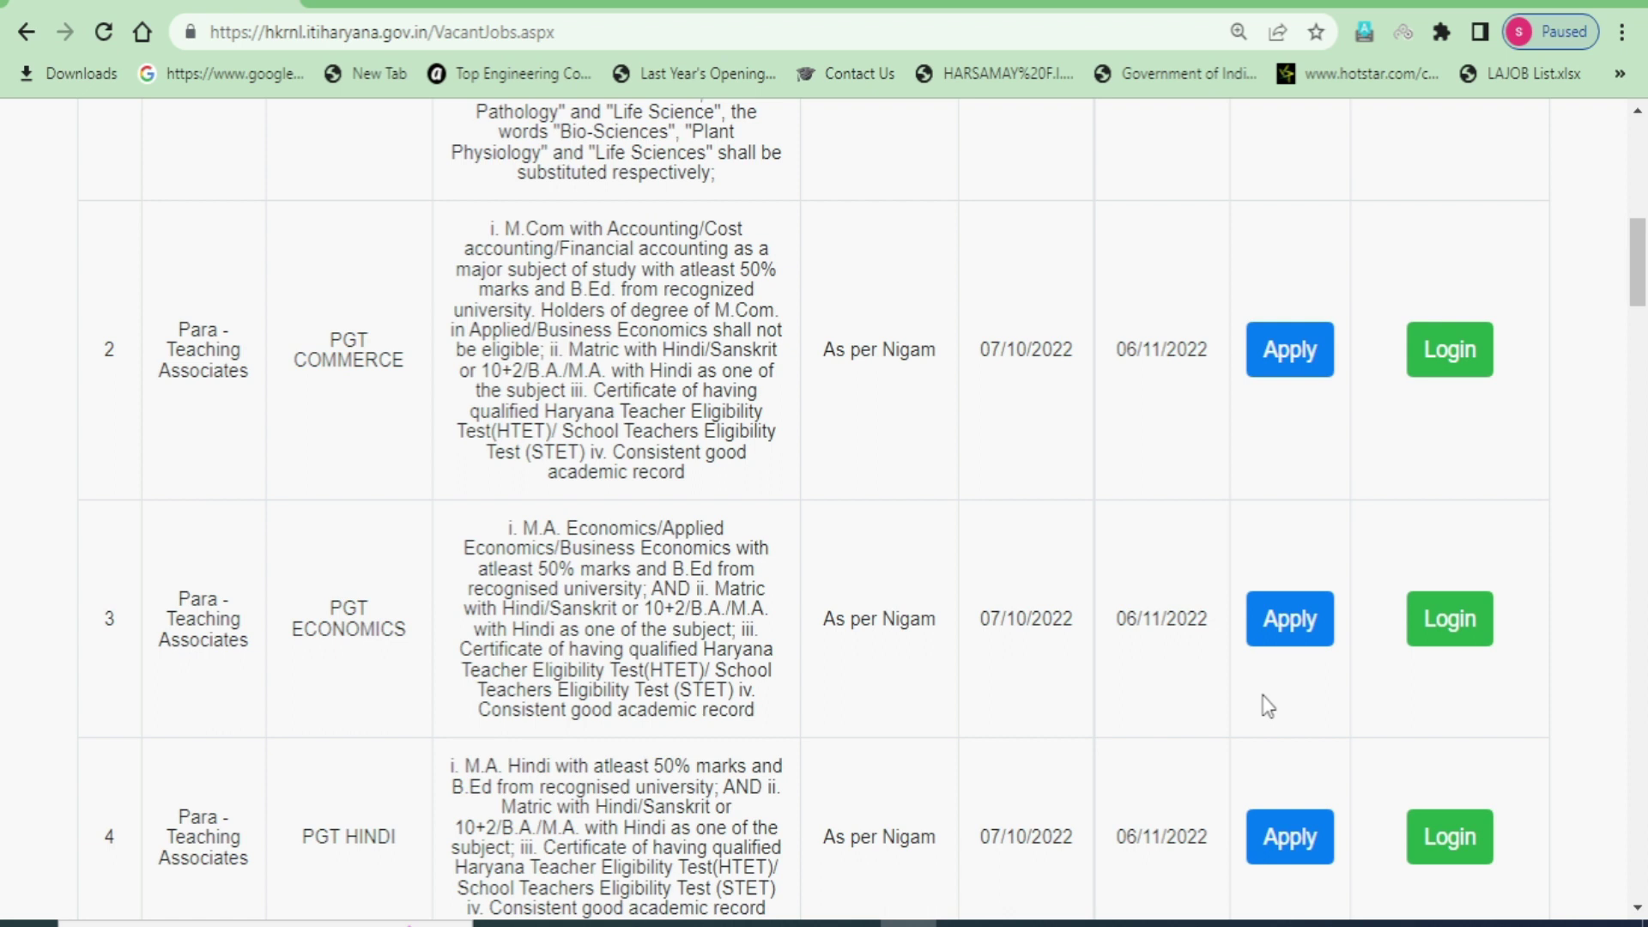
- Select the TGT ENGLISH post name and its qualification requirements in row 9
scroll(760, 787, "up", 8)
scroll(367, 711, "down", 14)
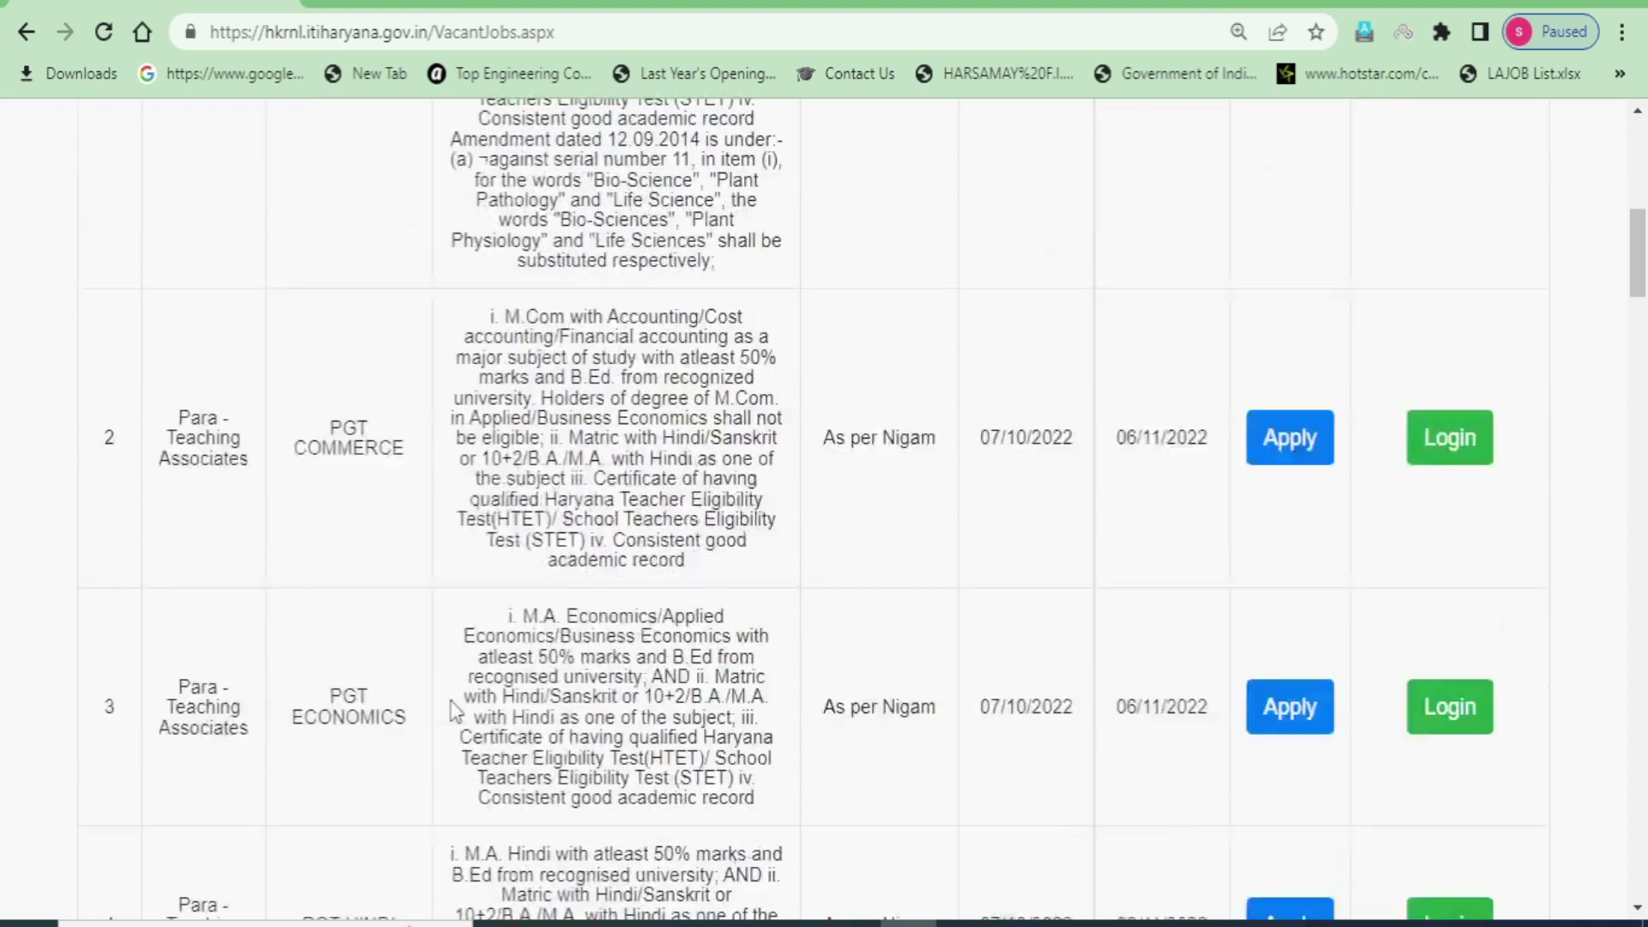
scroll(368, 711, "down", 9)
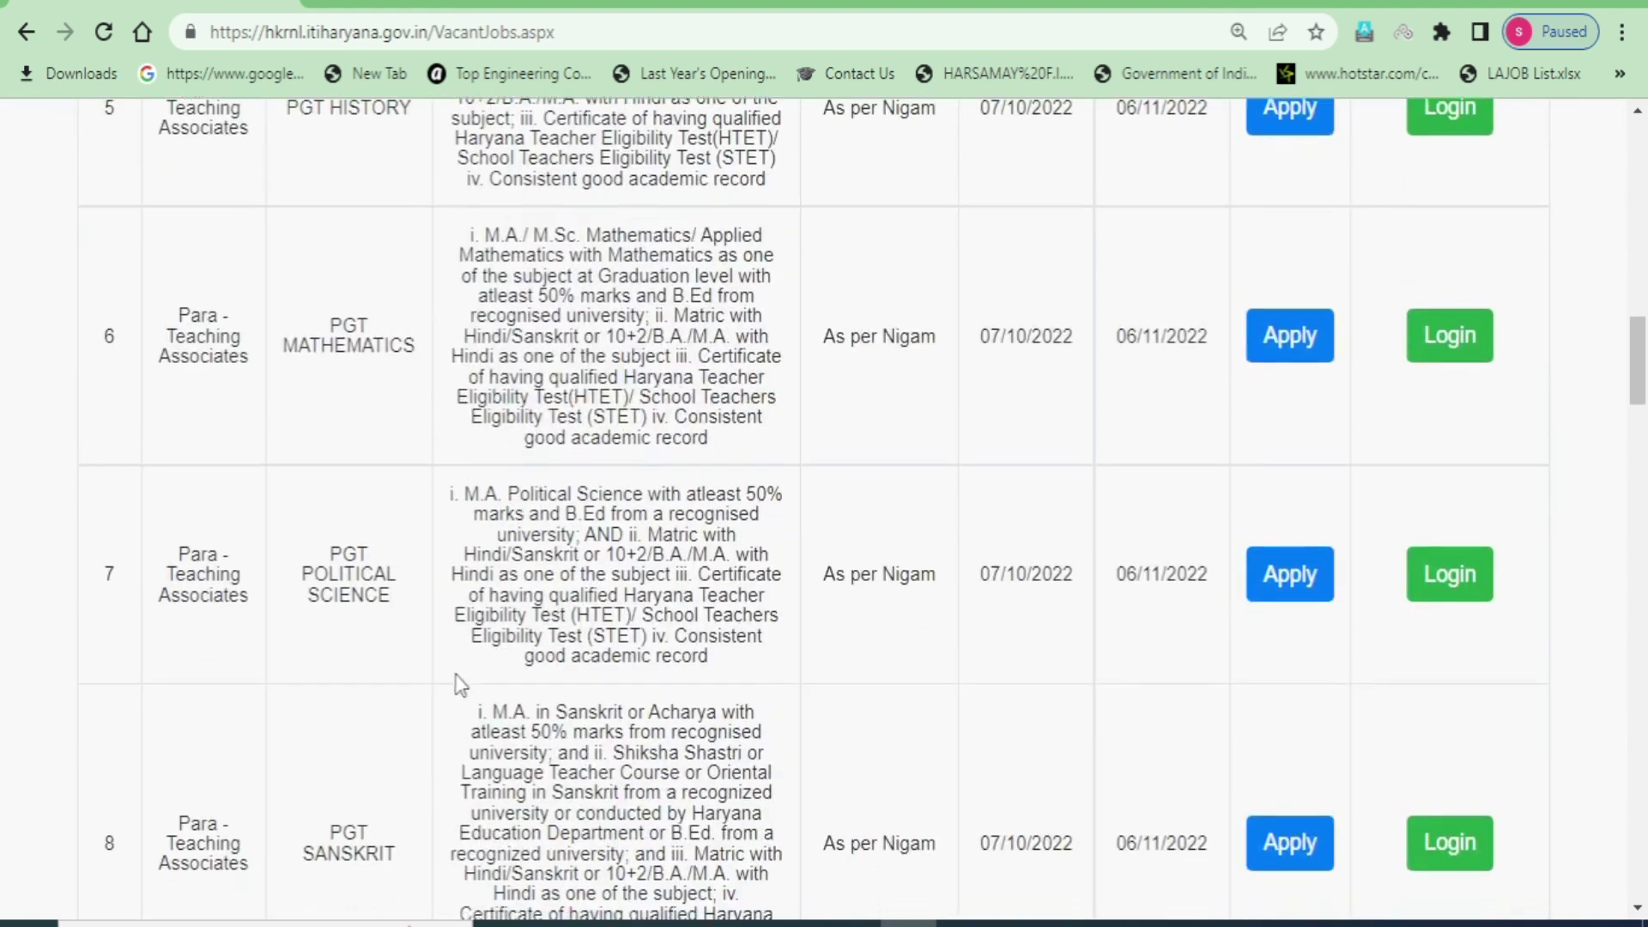
scroll(496, 678, "down", 5)
left_click_drag(286, 515, 412, 515)
scroll(566, 640, "down", 3)
scroll(404, 662, "up", 6)
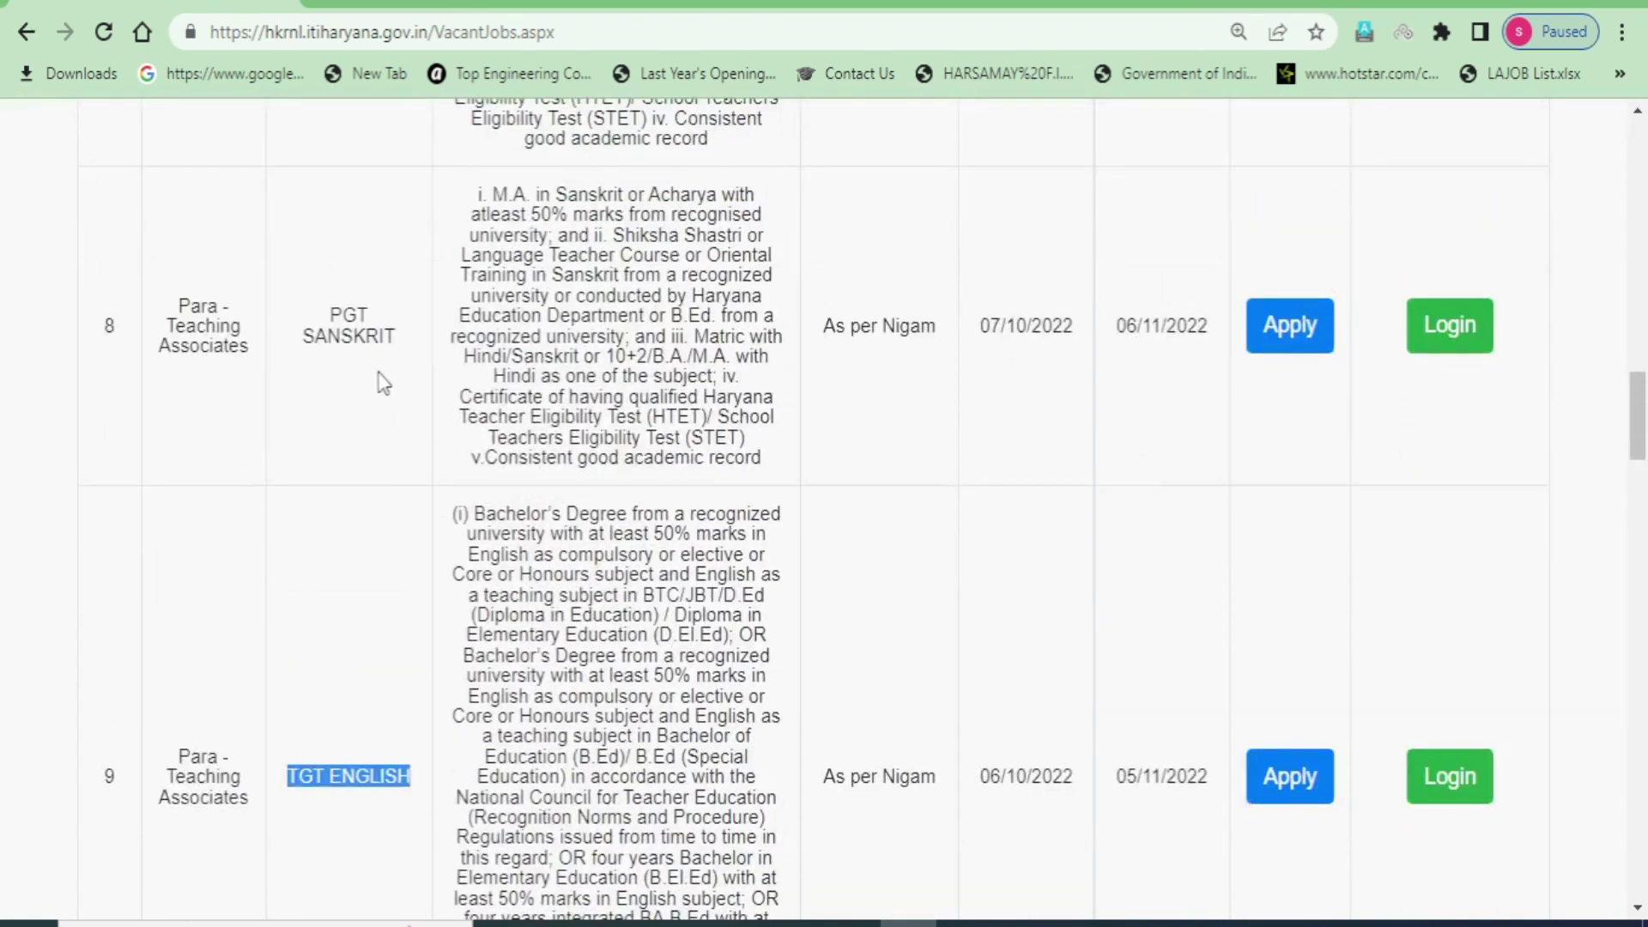
scroll(378, 714, "down", 9)
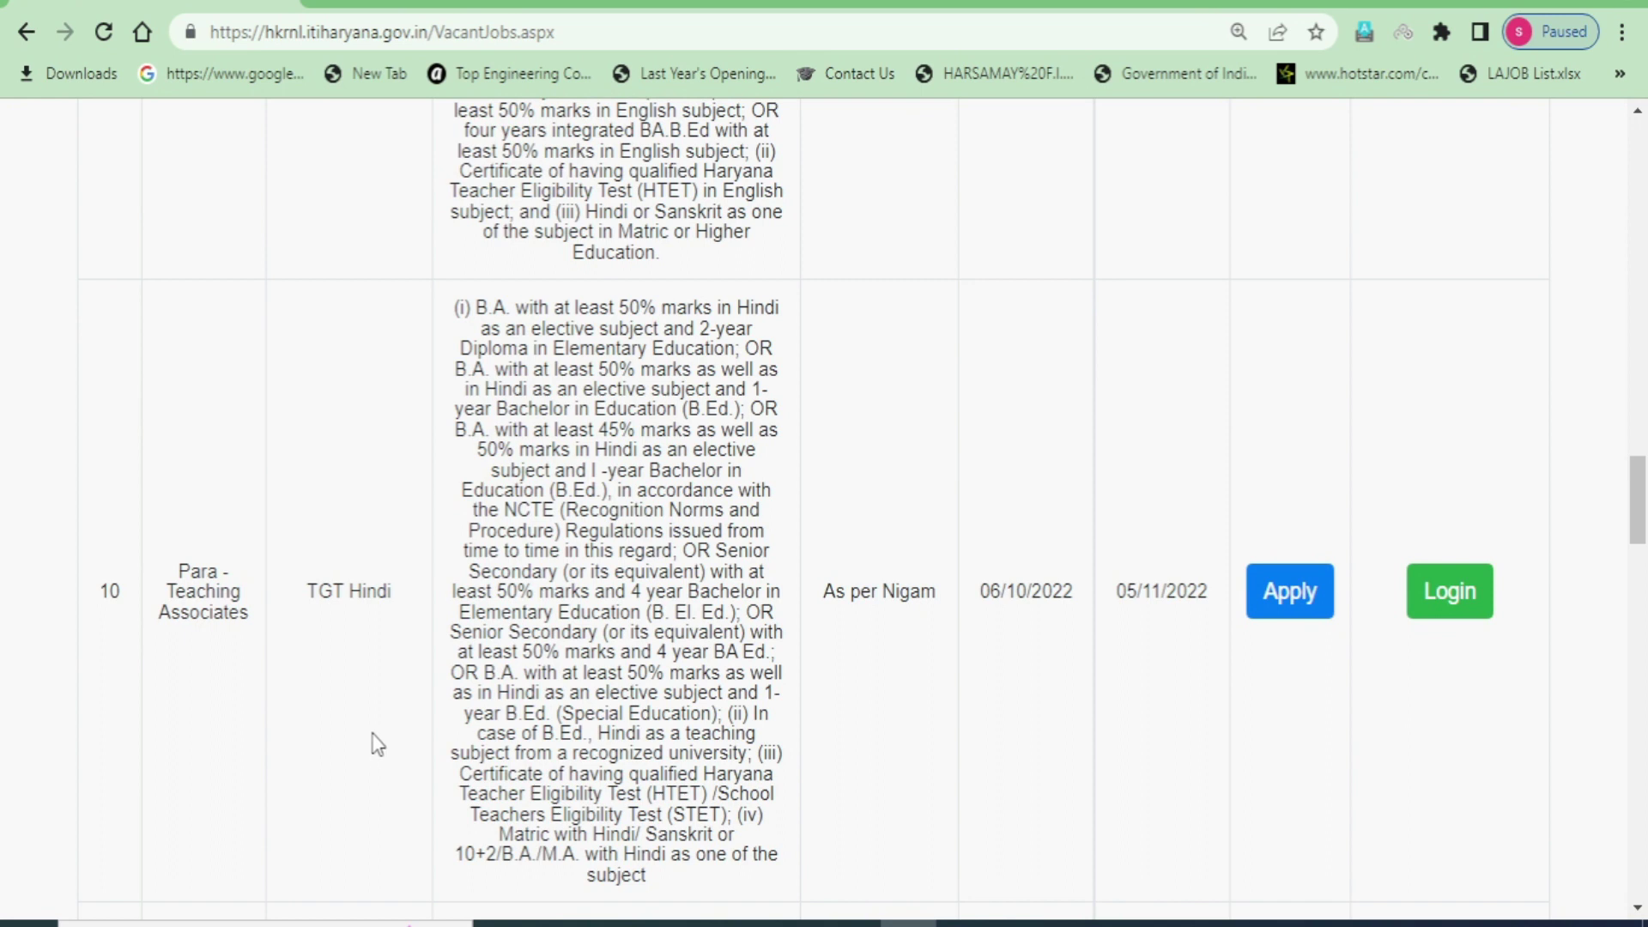
scroll(406, 739, "up", 6)
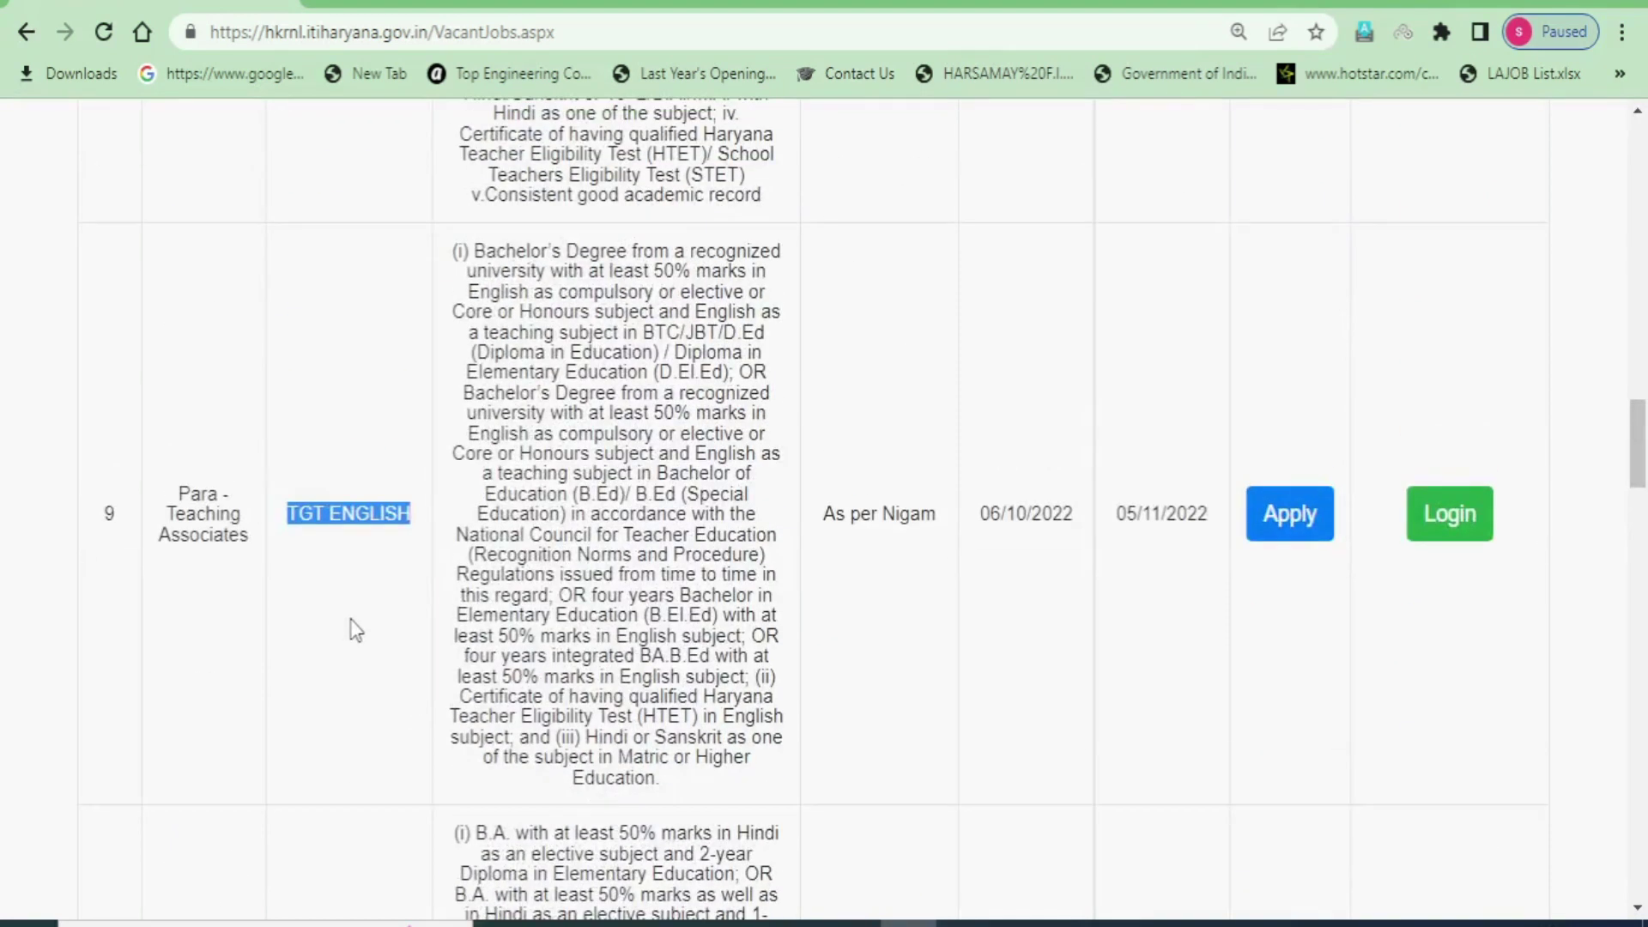
left_click(344, 597)
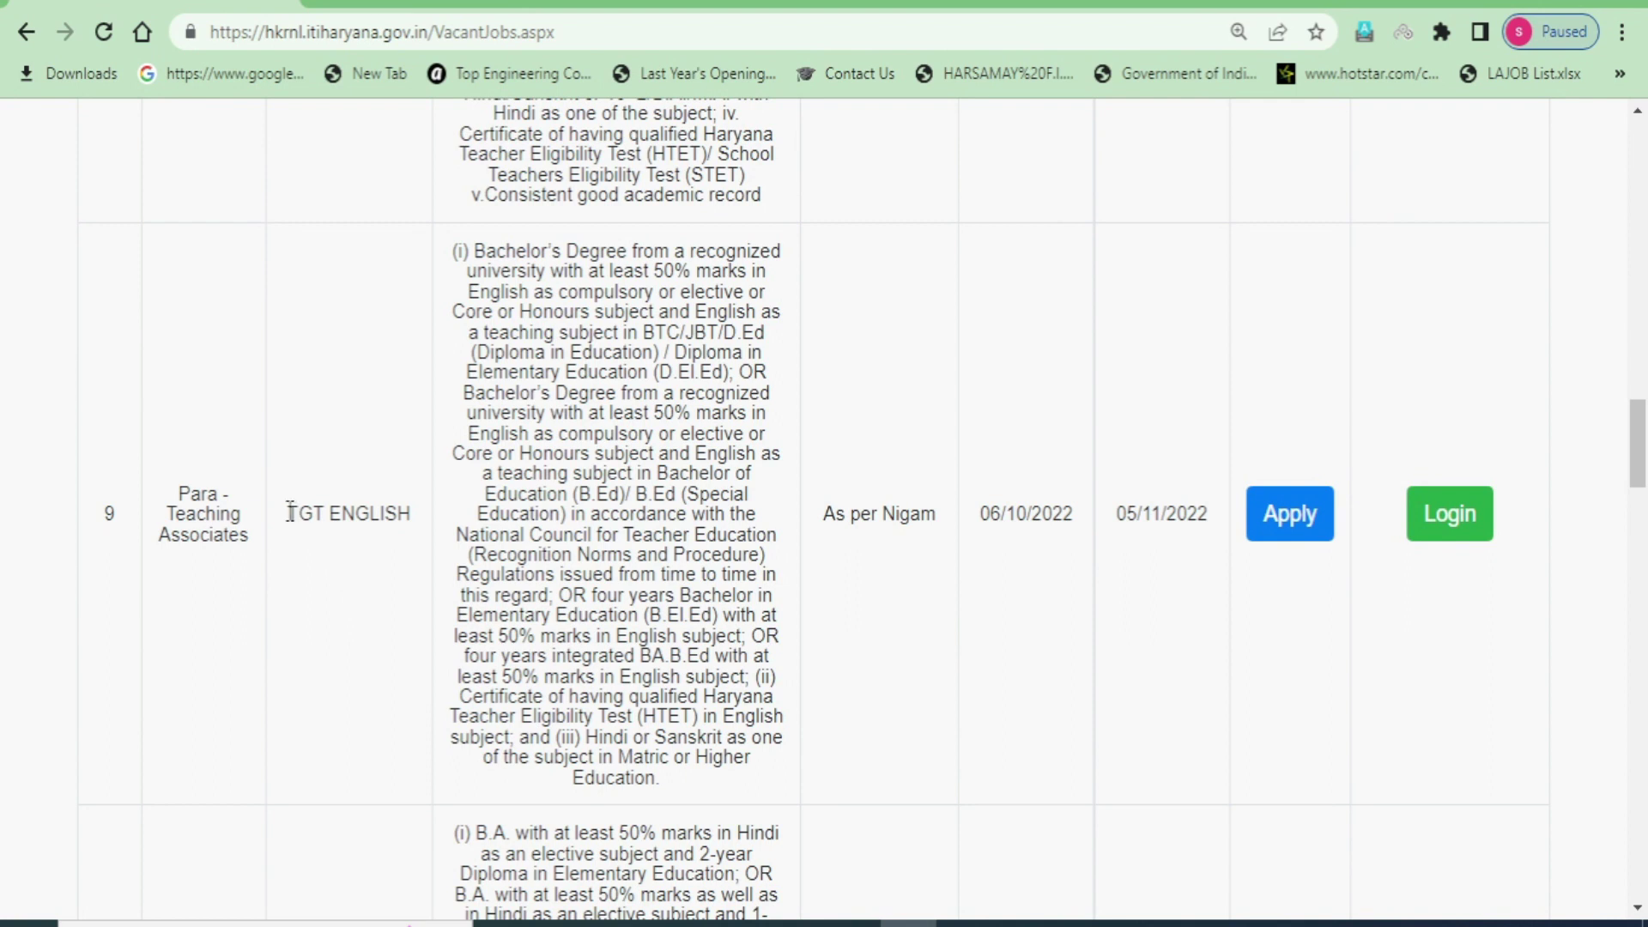
left_click_drag(291, 512, 392, 513)
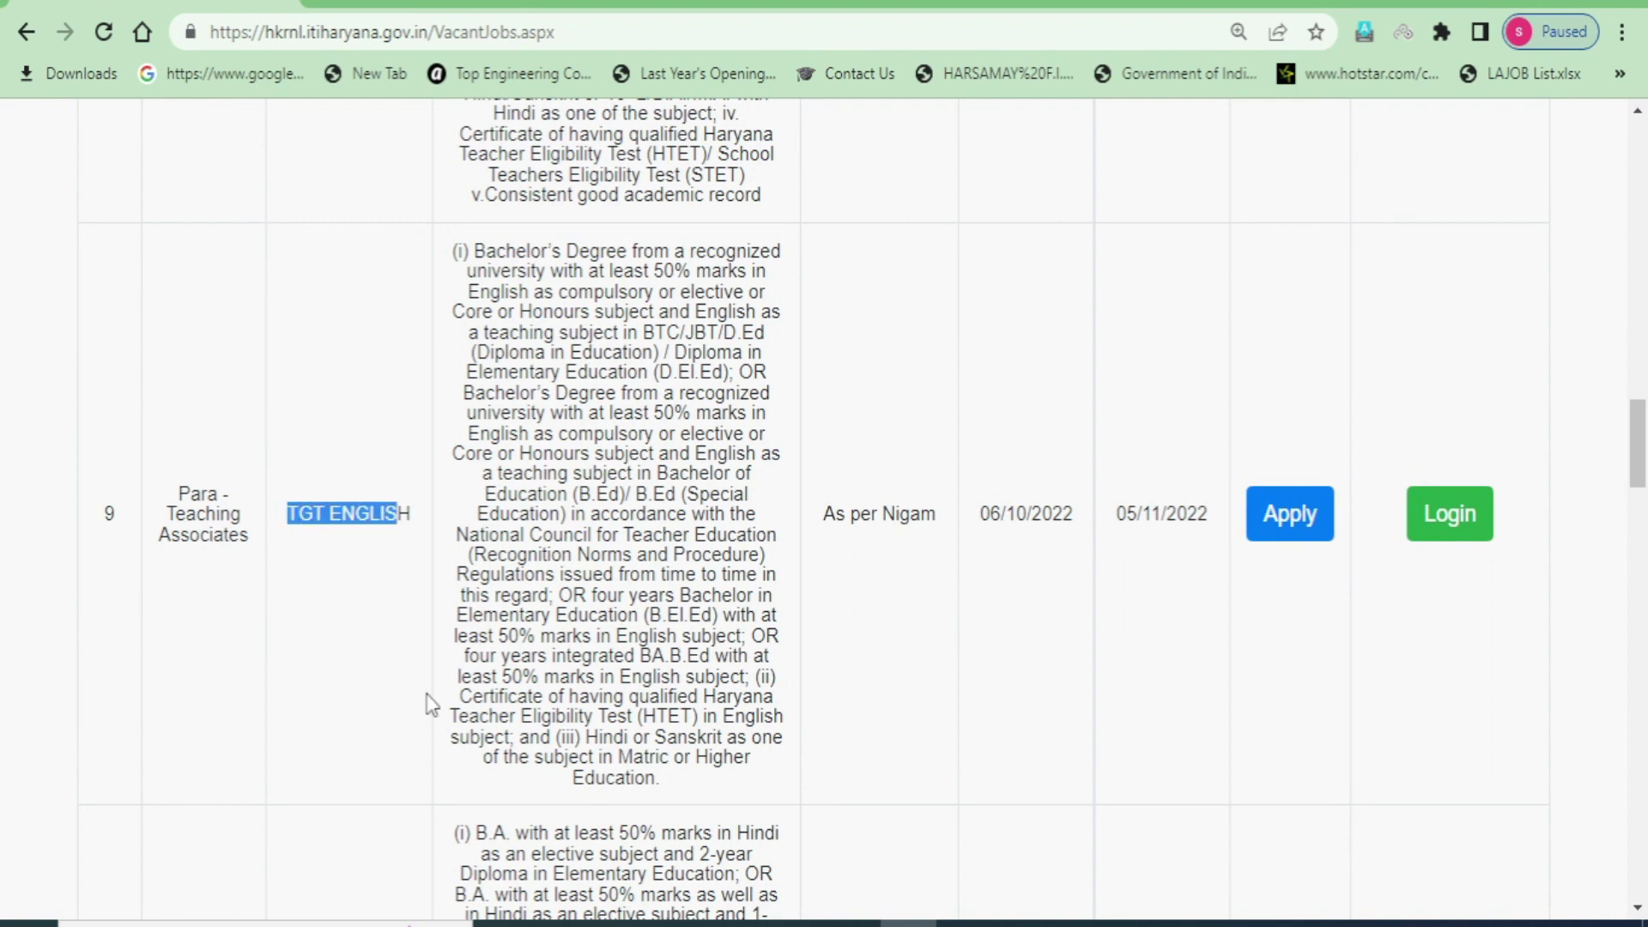
left_click(366, 728)
scroll(353, 823, "up", 3)
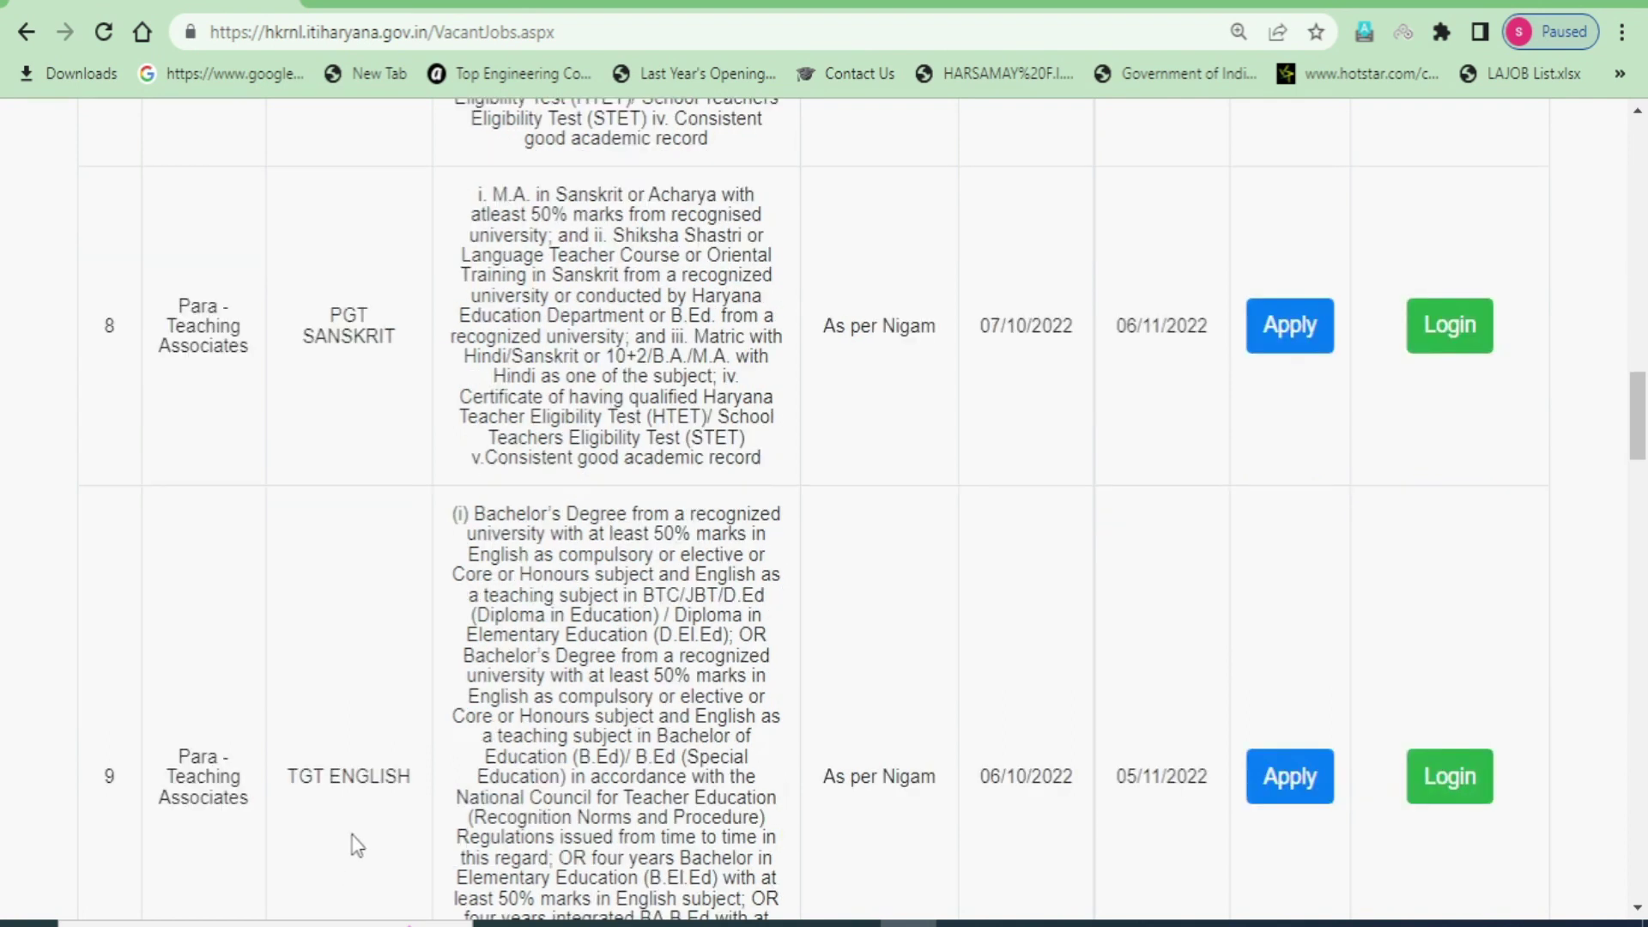
scroll(303, 650, "down", 1)
left_click_drag(331, 640, 425, 651)
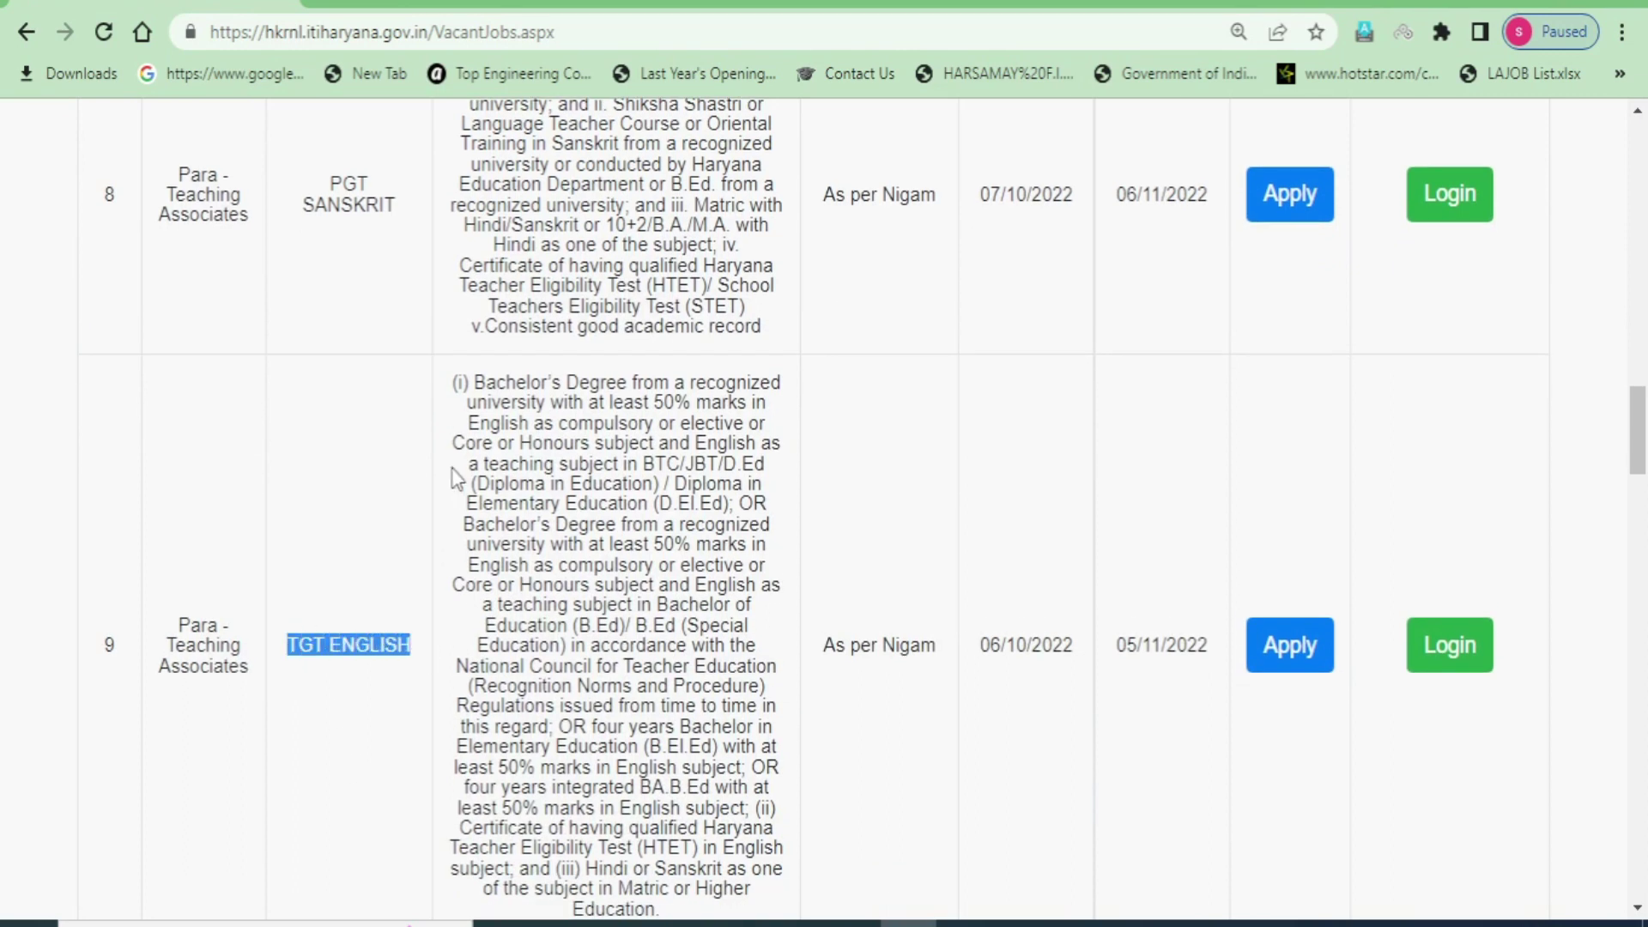
left_click_drag(456, 383, 690, 781)
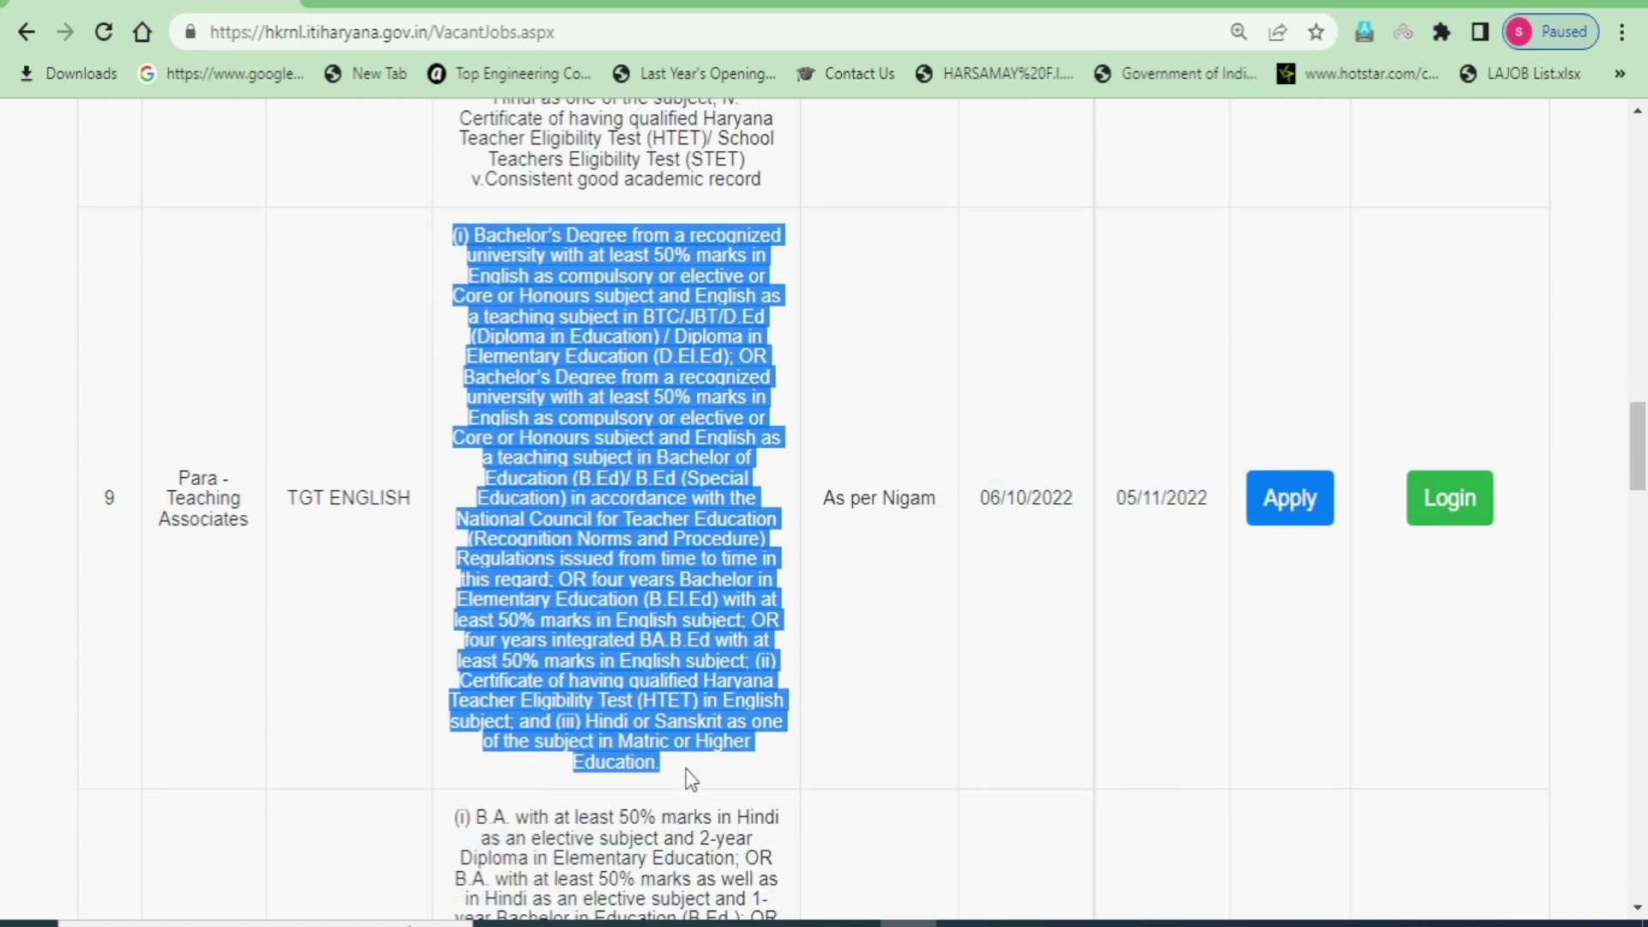
- Highlight the bachelor's degree with 50% marks and the alternative B.Ed route
left_click(646, 502)
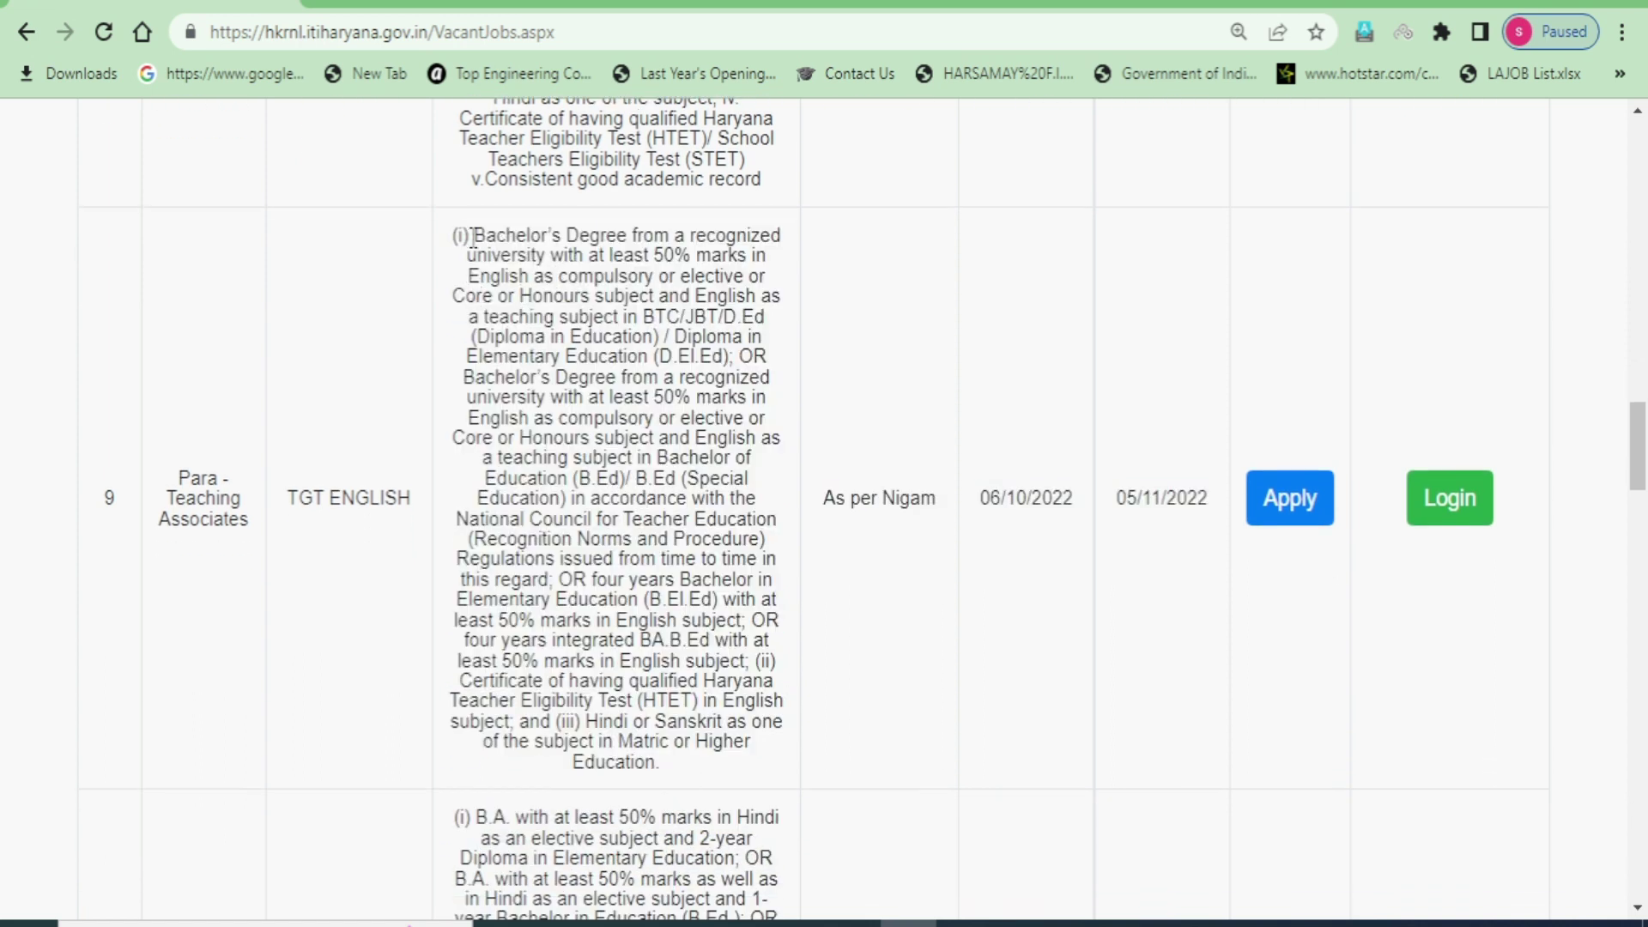
scroll(454, 234, "up", 1)
left_click_drag(474, 367, 711, 419)
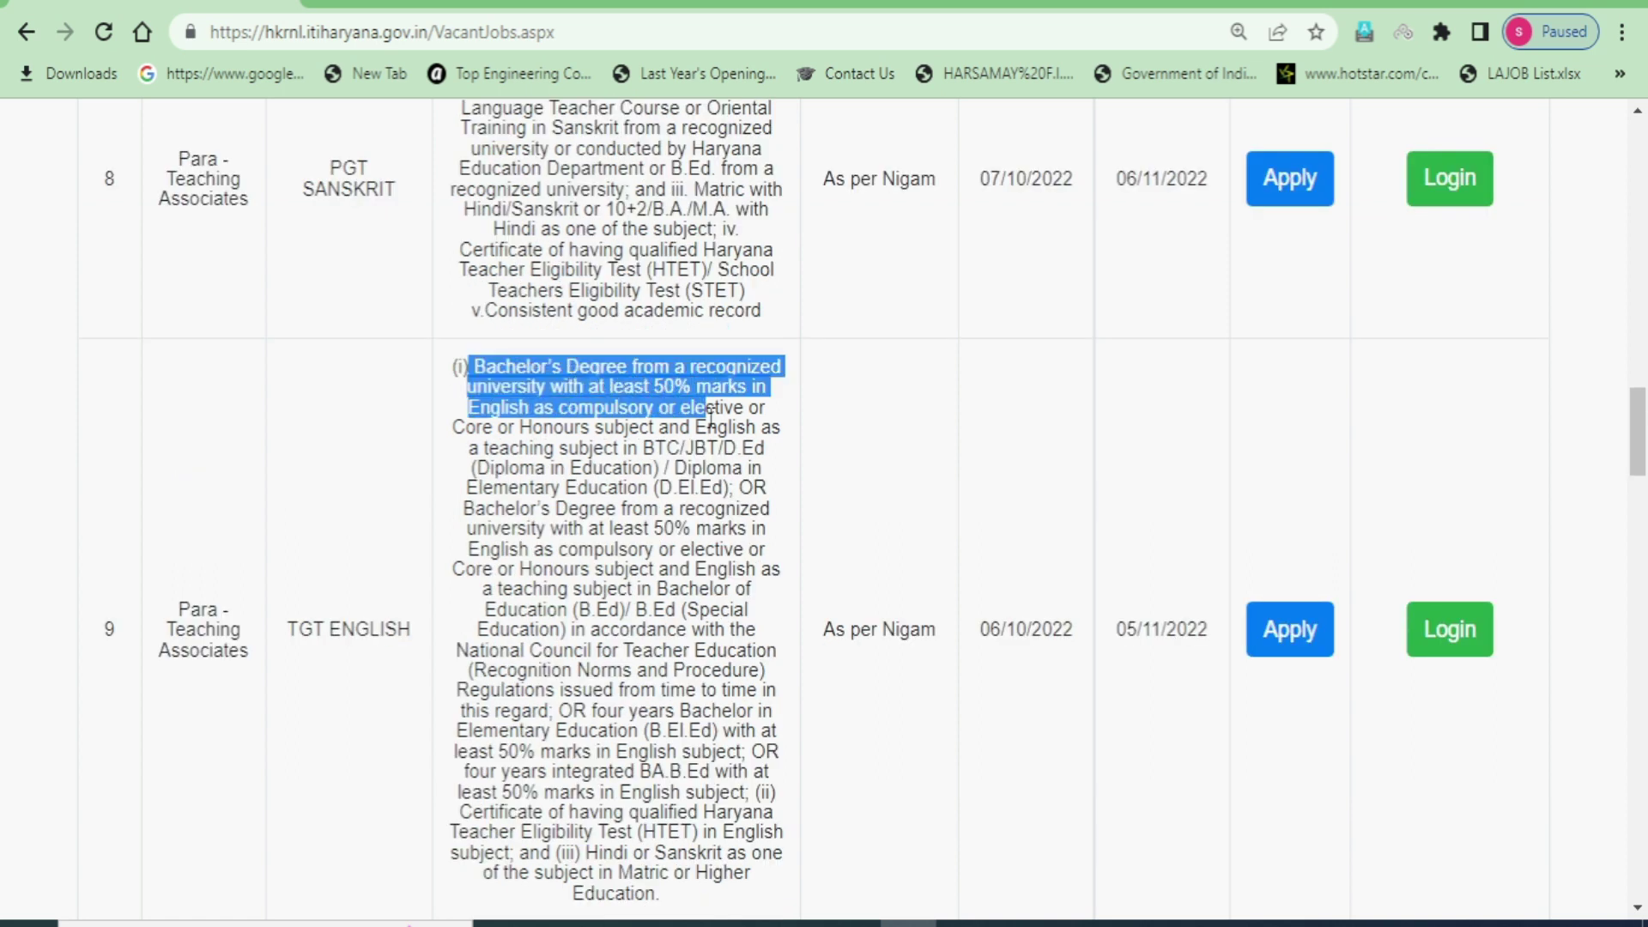
left_click(667, 399)
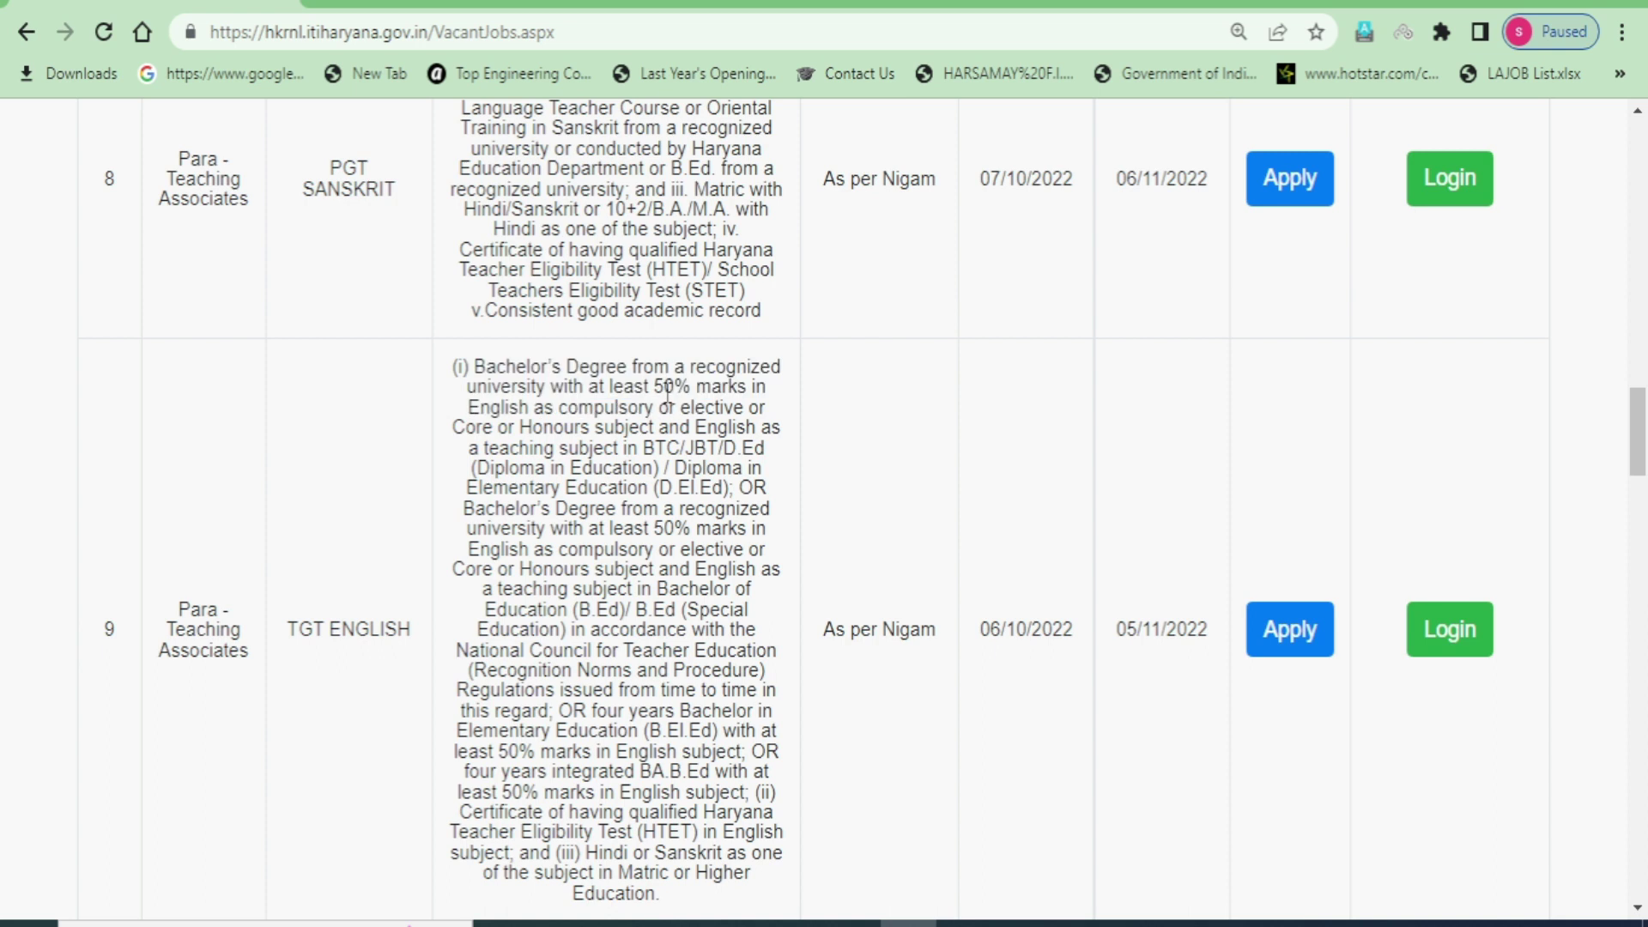
left_click_drag(648, 387, 711, 388)
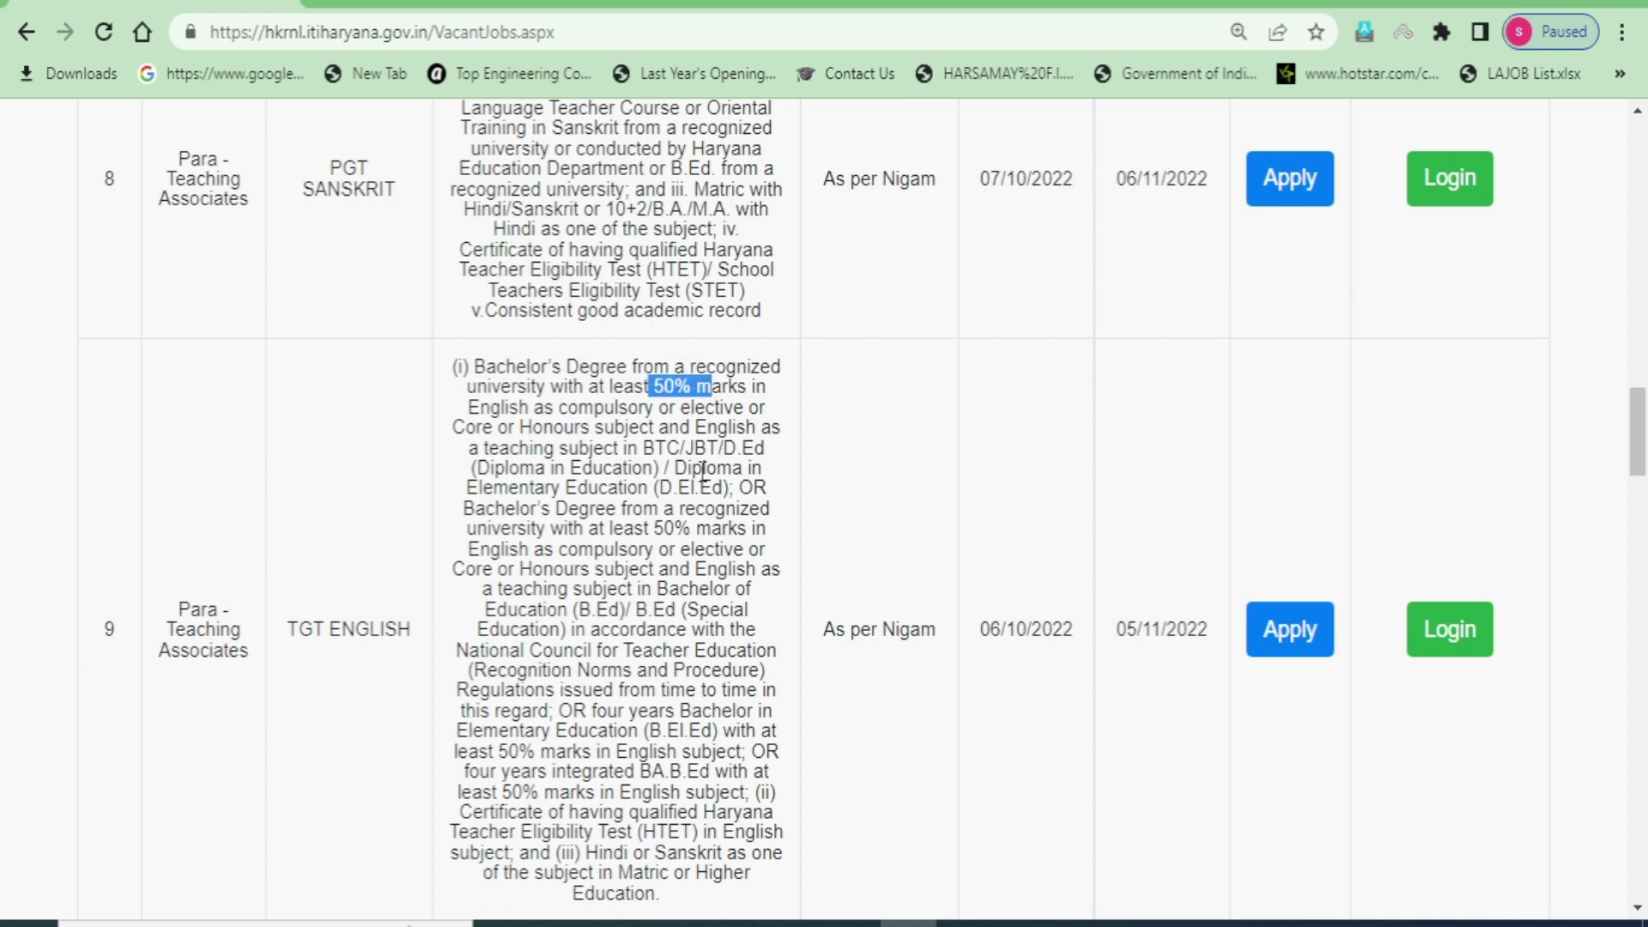
left_click_drag(480, 487, 706, 646)
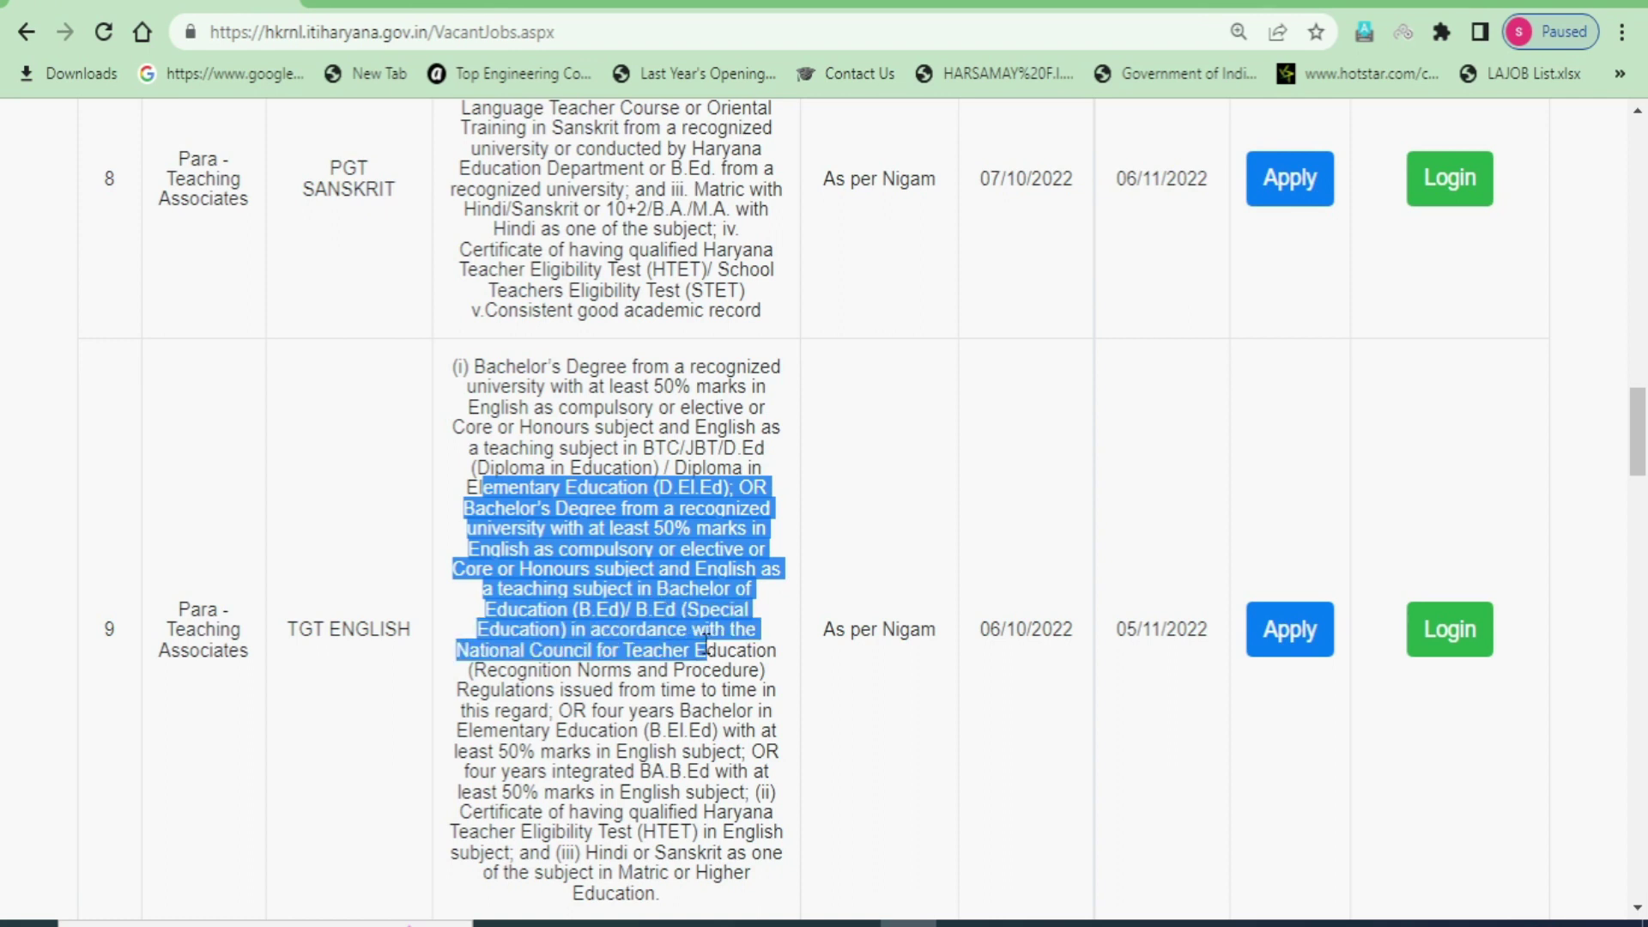
- Highlight the HTET certificate and Hindi or Sanskrit subject conditions
scroll(743, 675, "down", 3)
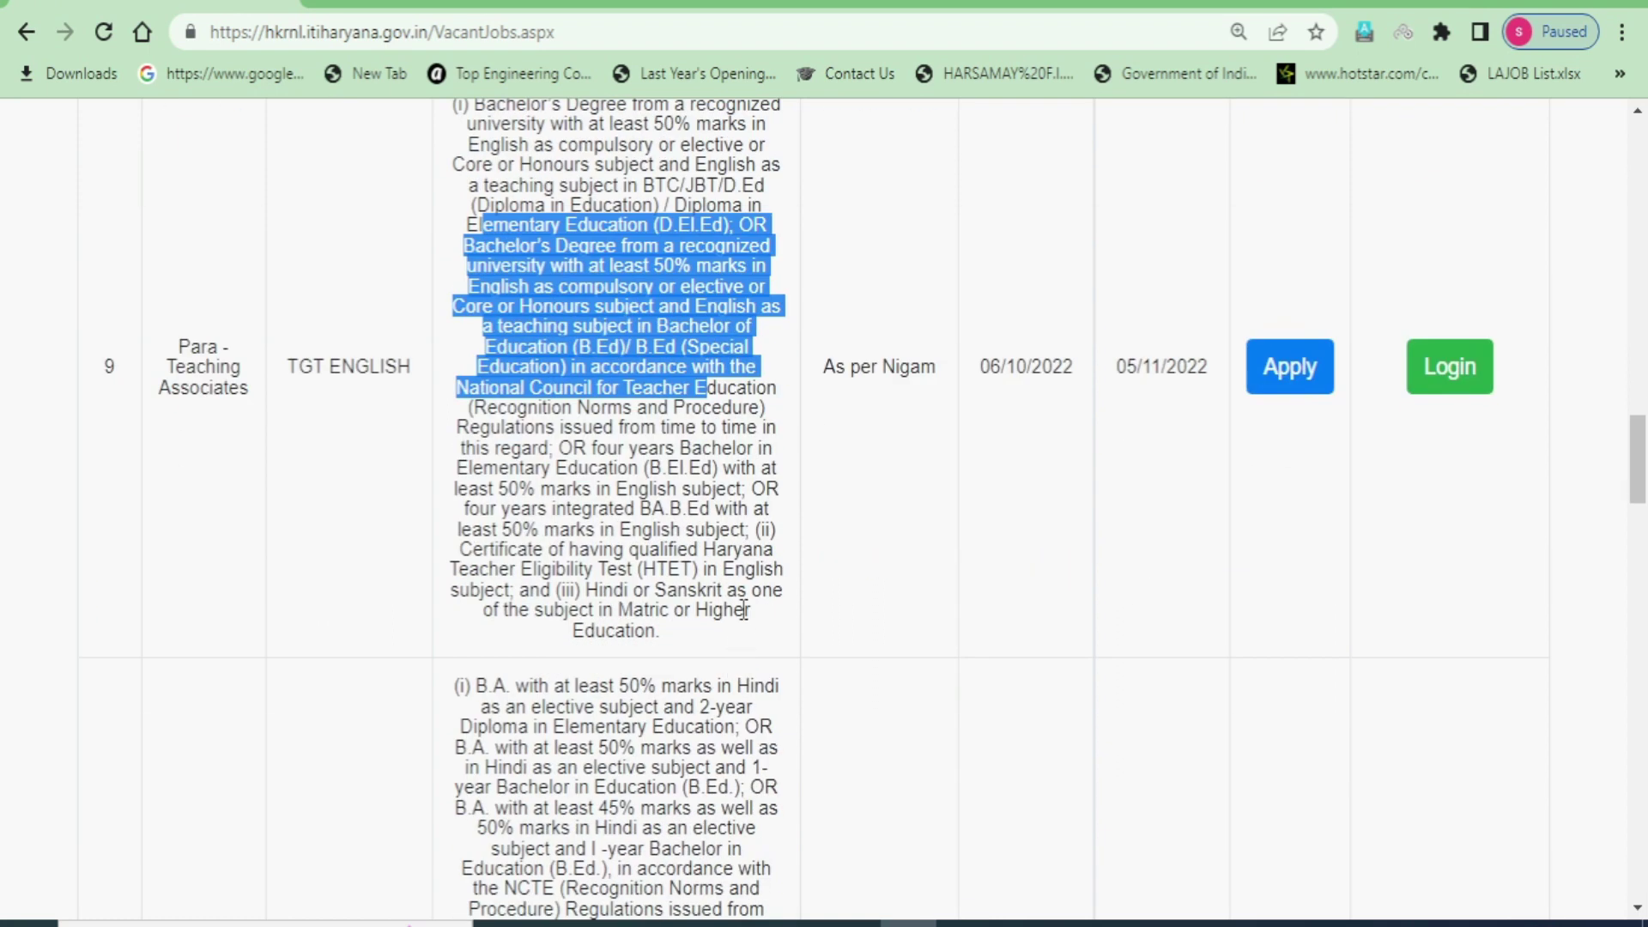
left_click_drag(754, 527, 783, 539)
left_click_drag(460, 553, 523, 596)
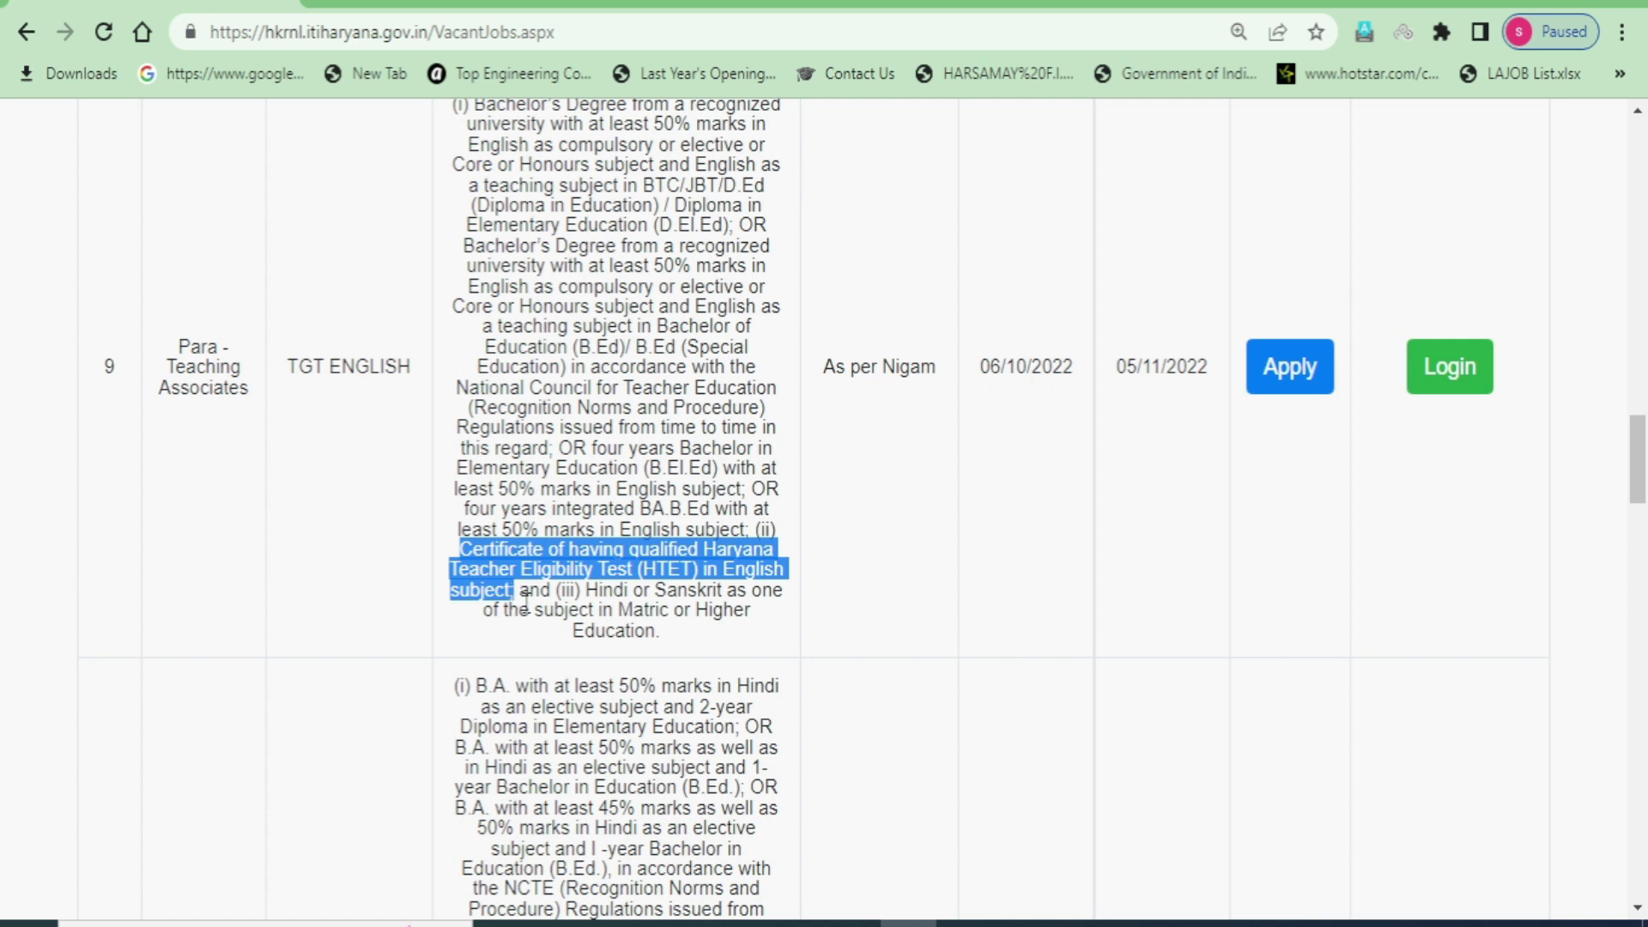
double_click(568, 591)
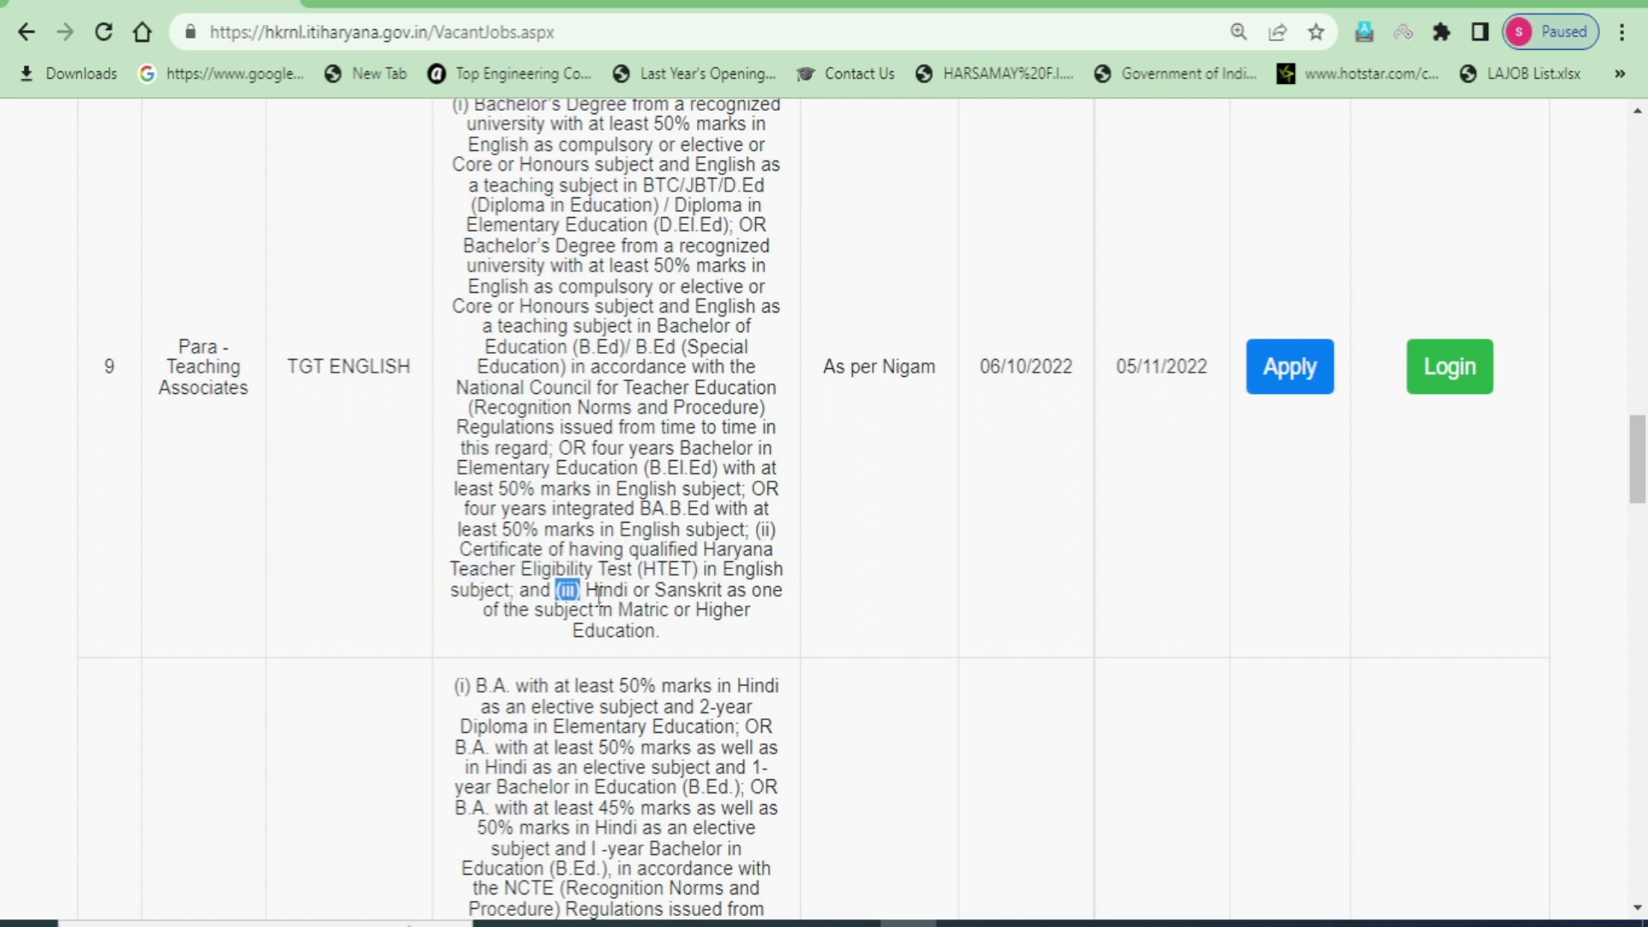
left_click_drag(586, 592, 770, 629)
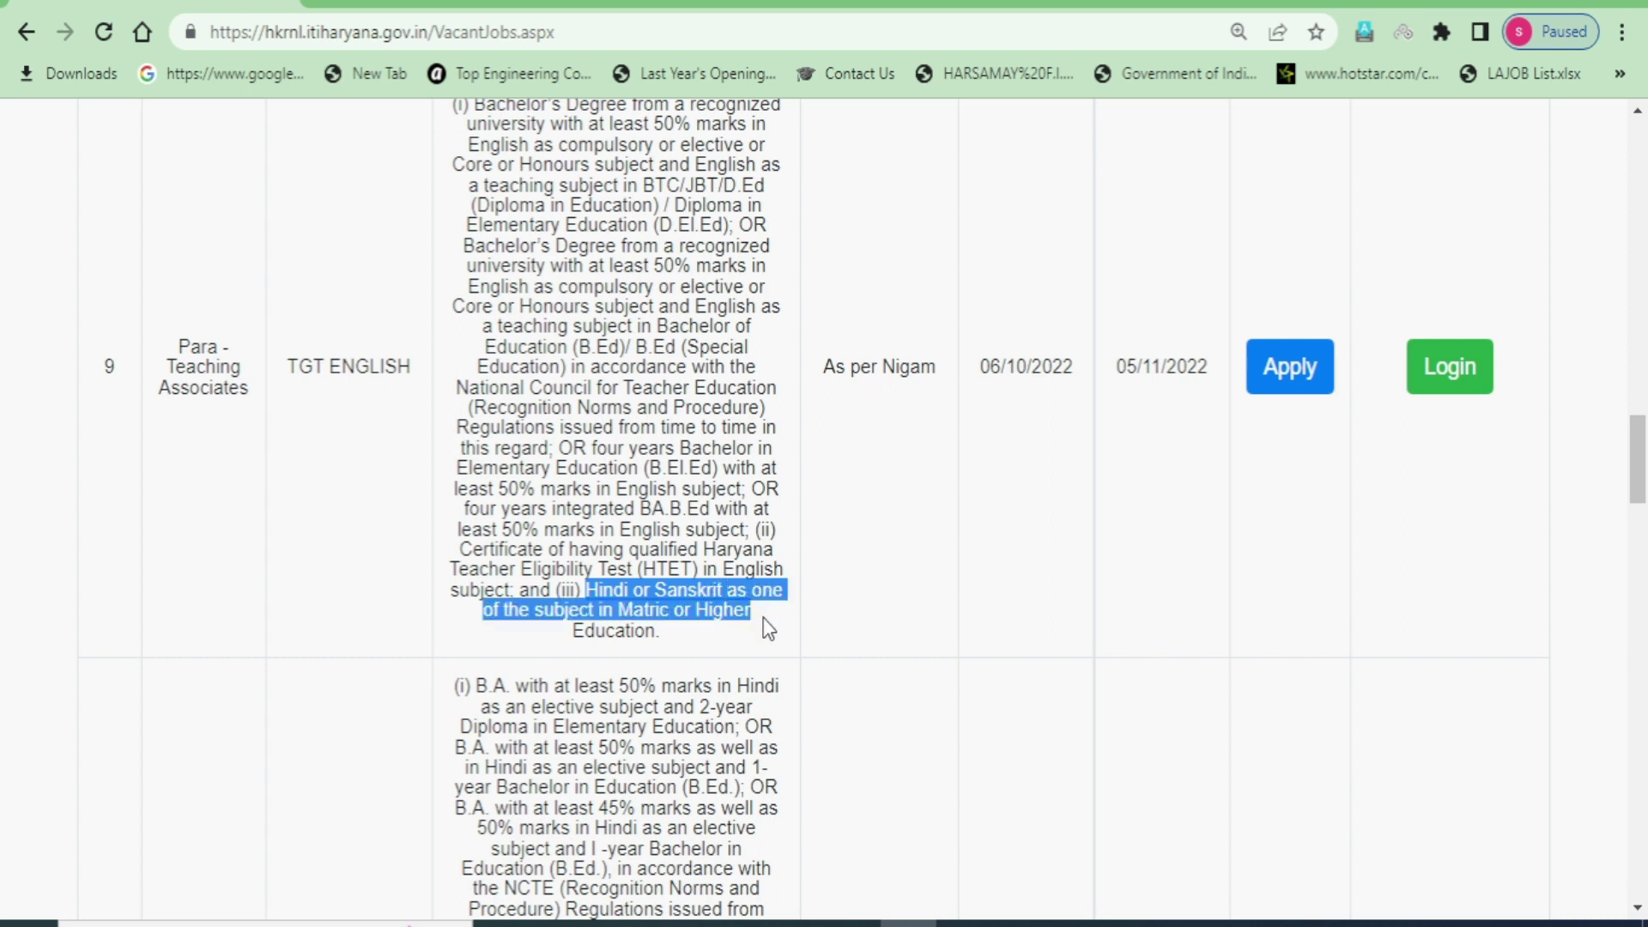
left_click_drag(768, 631, 761, 645)
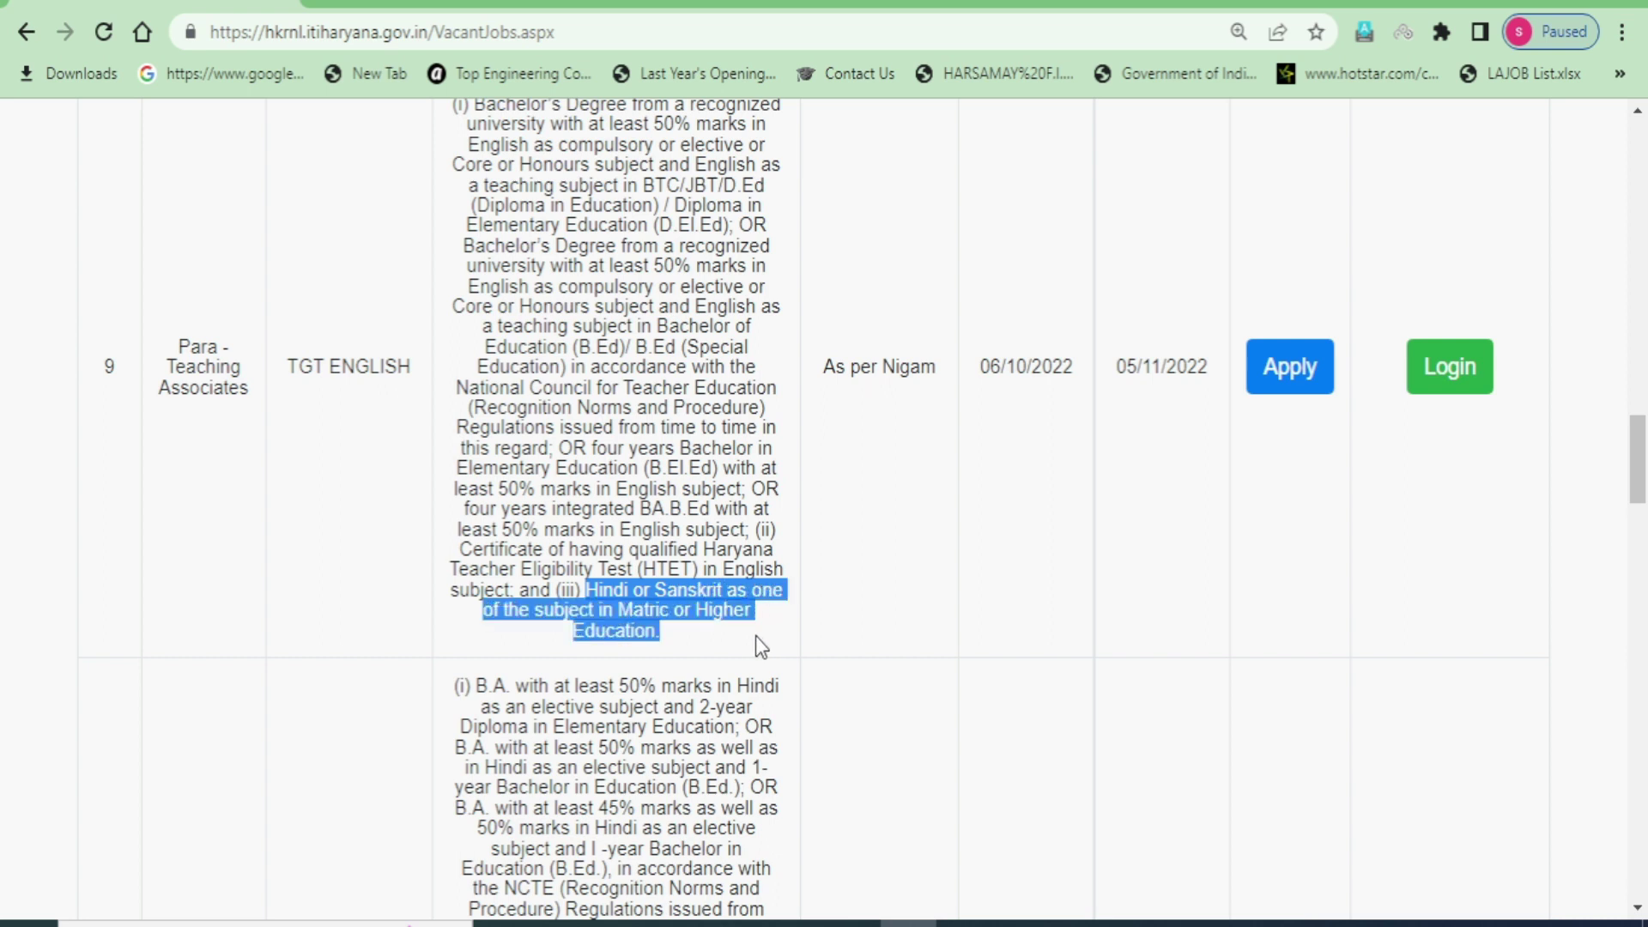
left_click(696, 642)
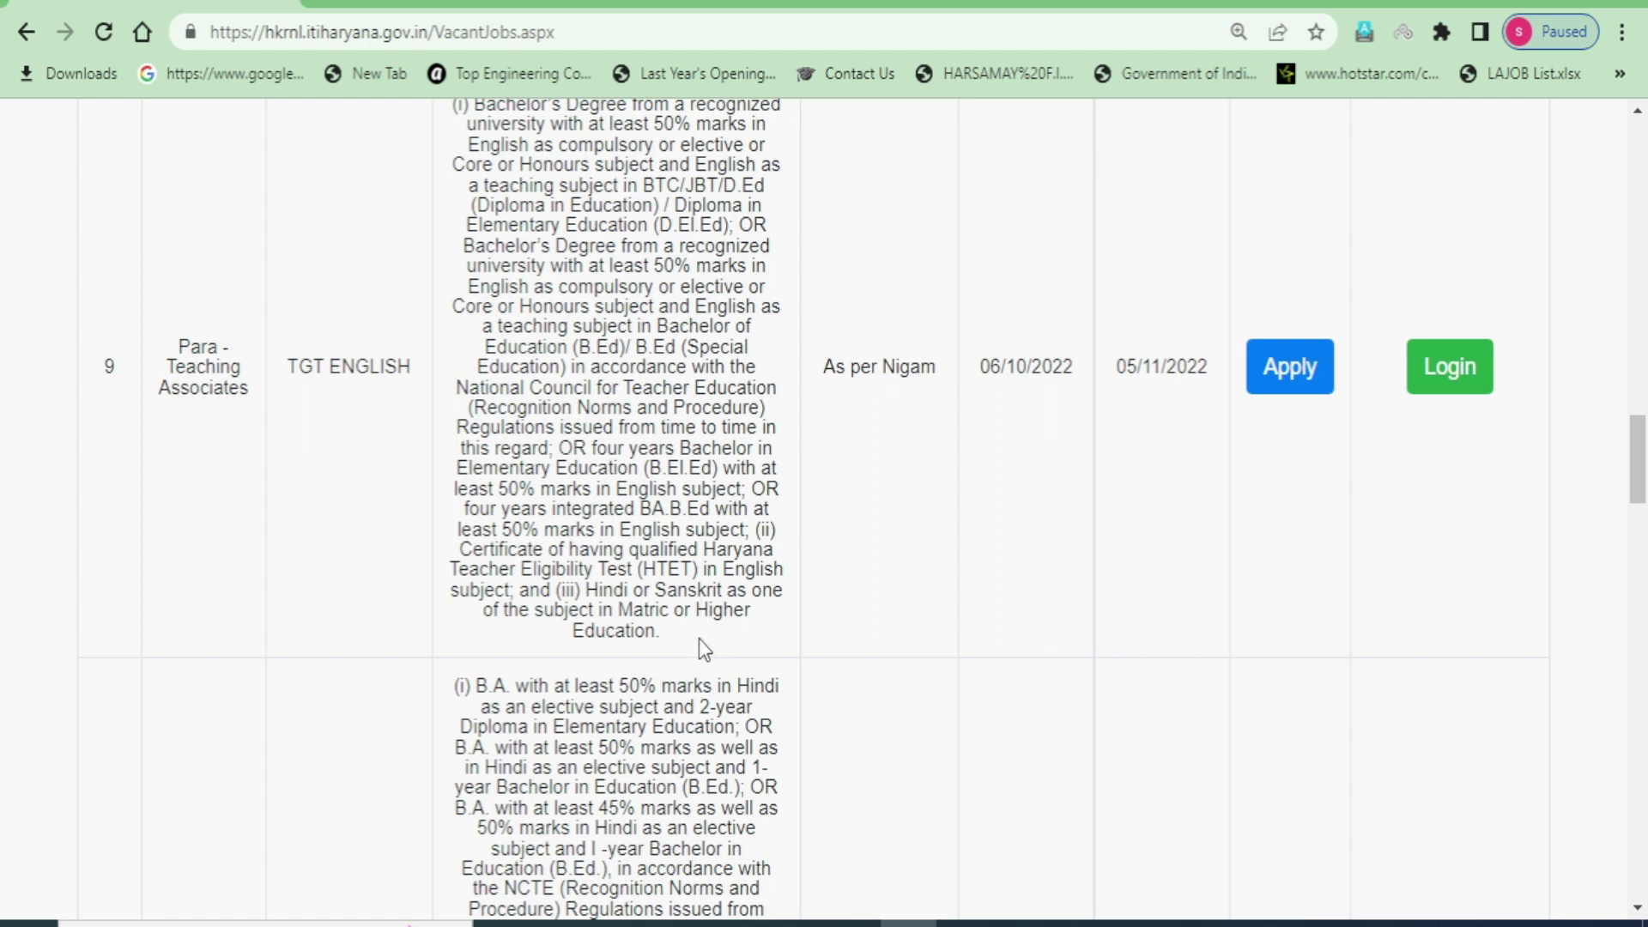
- Reselect the full TGT ENGLISH qualification text and post name
scroll(698, 638, "up", 3)
left_click_drag(470, 367, 685, 899)
left_click_drag(291, 629, 429, 651)
scroll(577, 625, "down", 5)
scroll(578, 625, "down", 2)
left_click_drag(305, 705, 391, 706)
left_click_drag(465, 423, 674, 822)
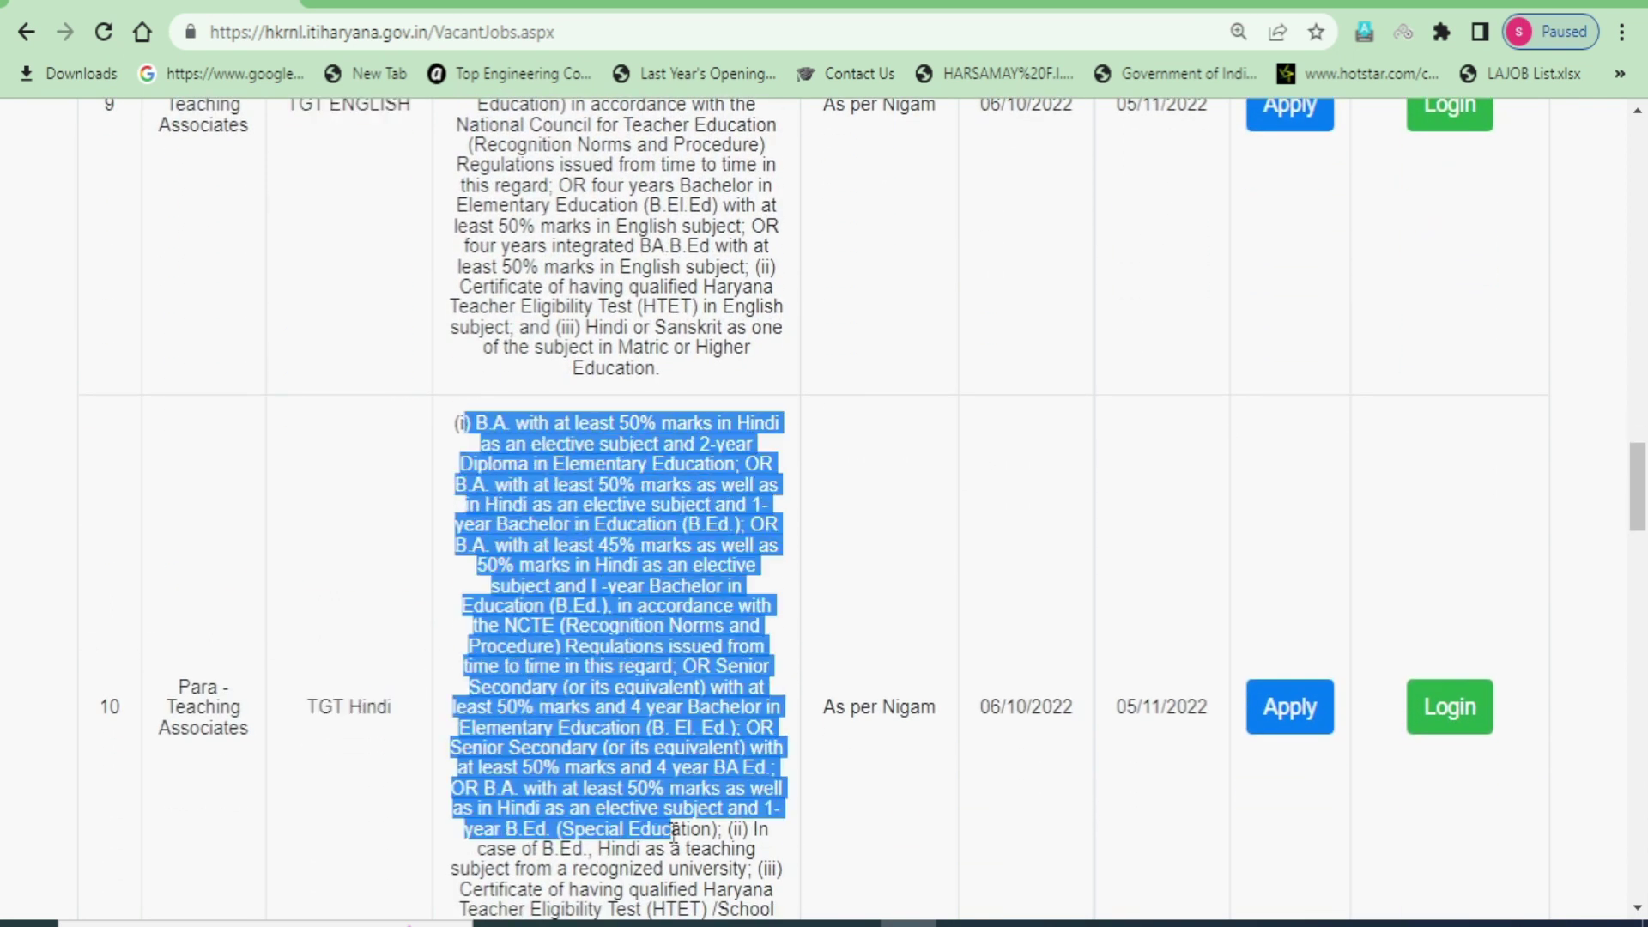
- Apply for the TGT ENGLISH vacancy
scroll(674, 815, "up", 6)
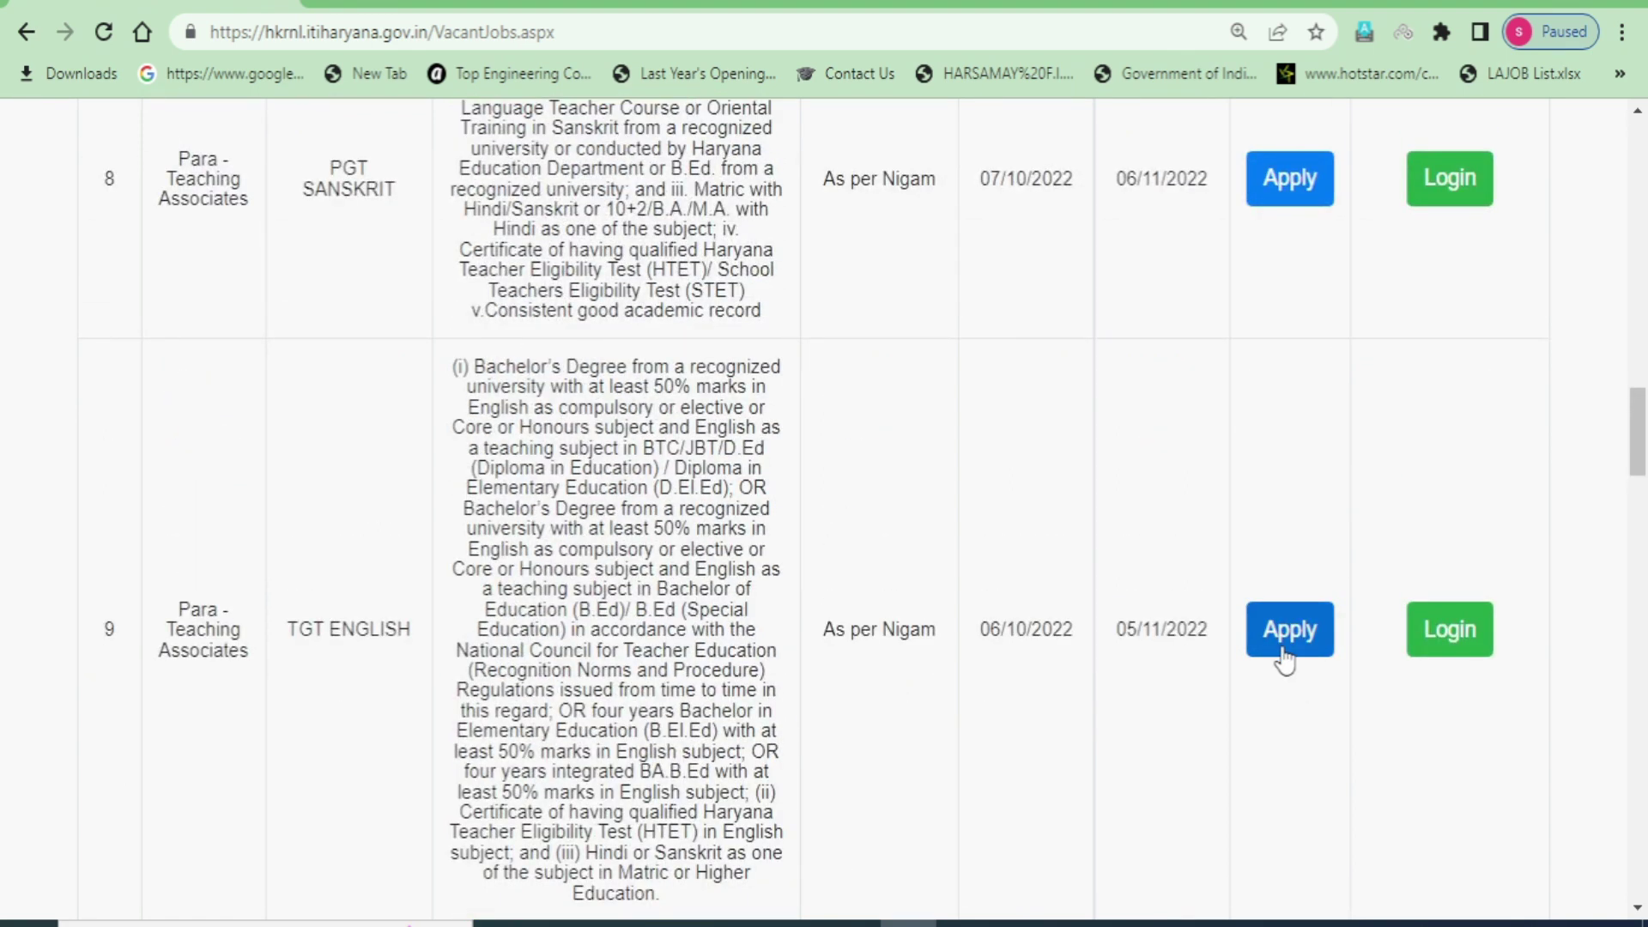
scroll(695, 803, "down", 2)
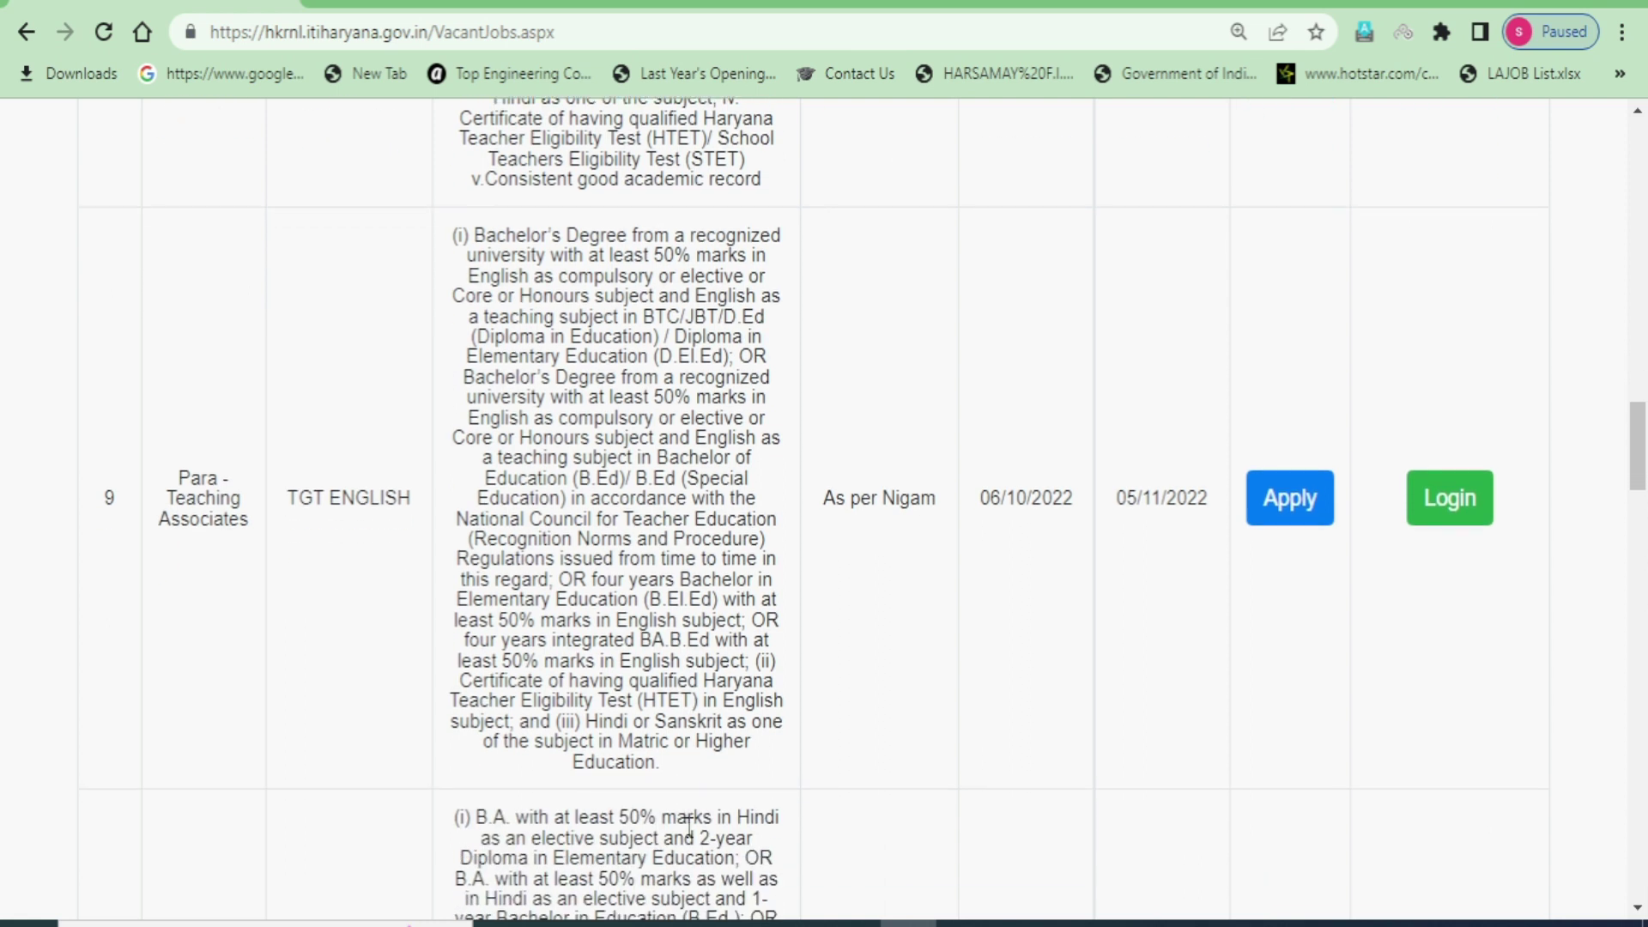
left_click(1293, 510)
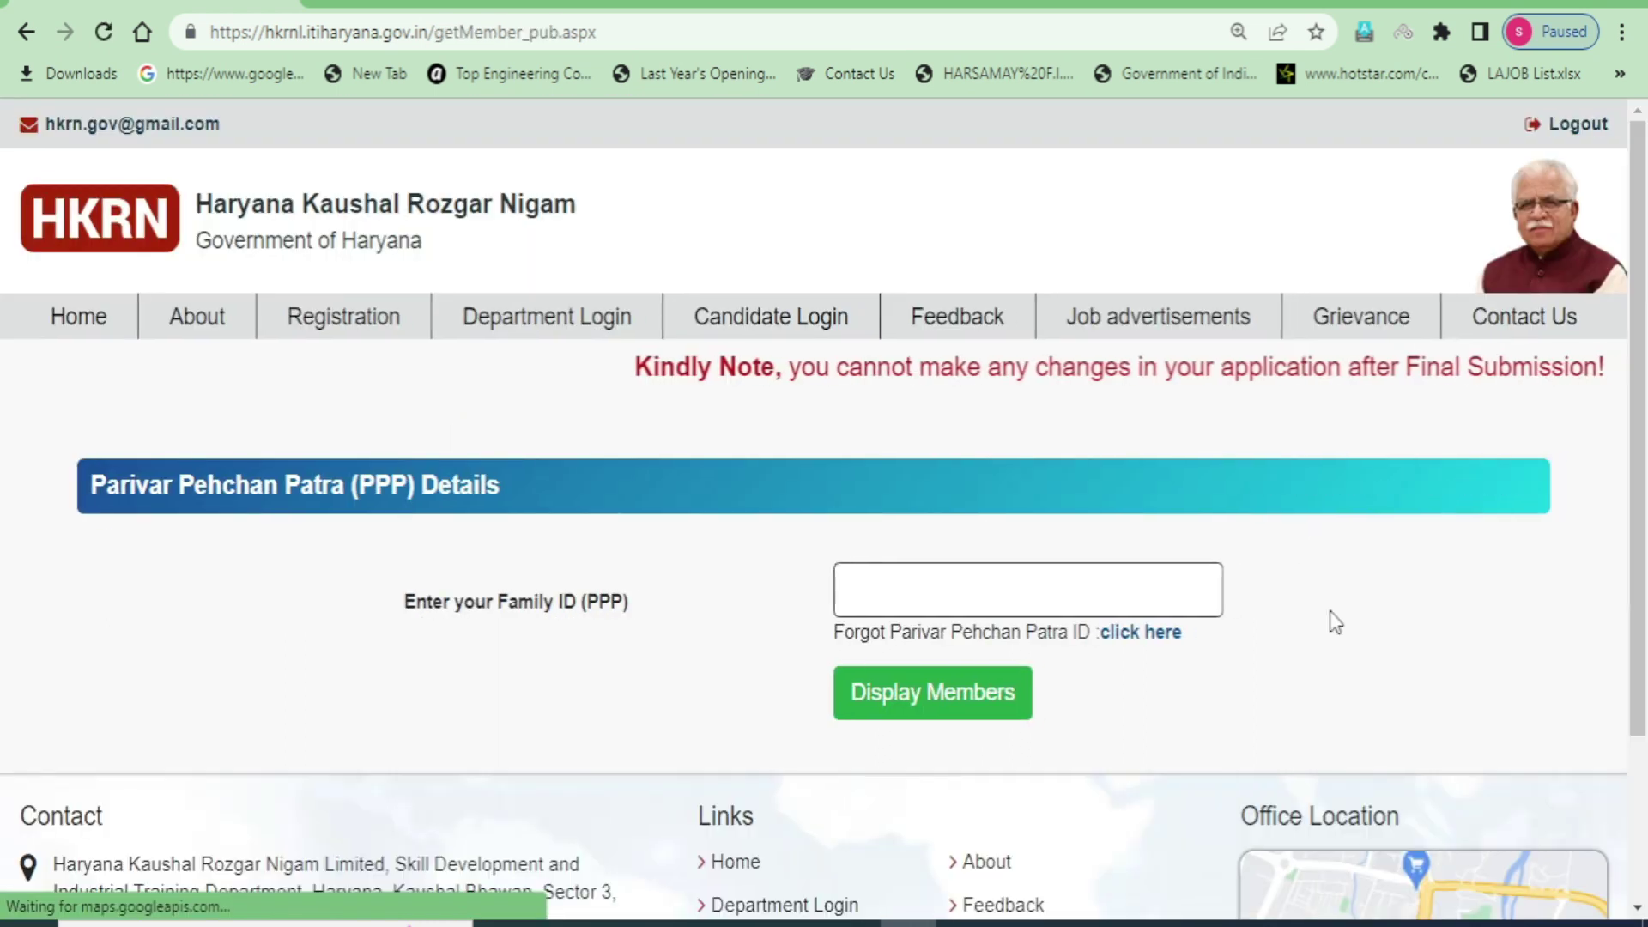
- Enter the Family ID and list the family members
scroll(1367, 687, "down", 2)
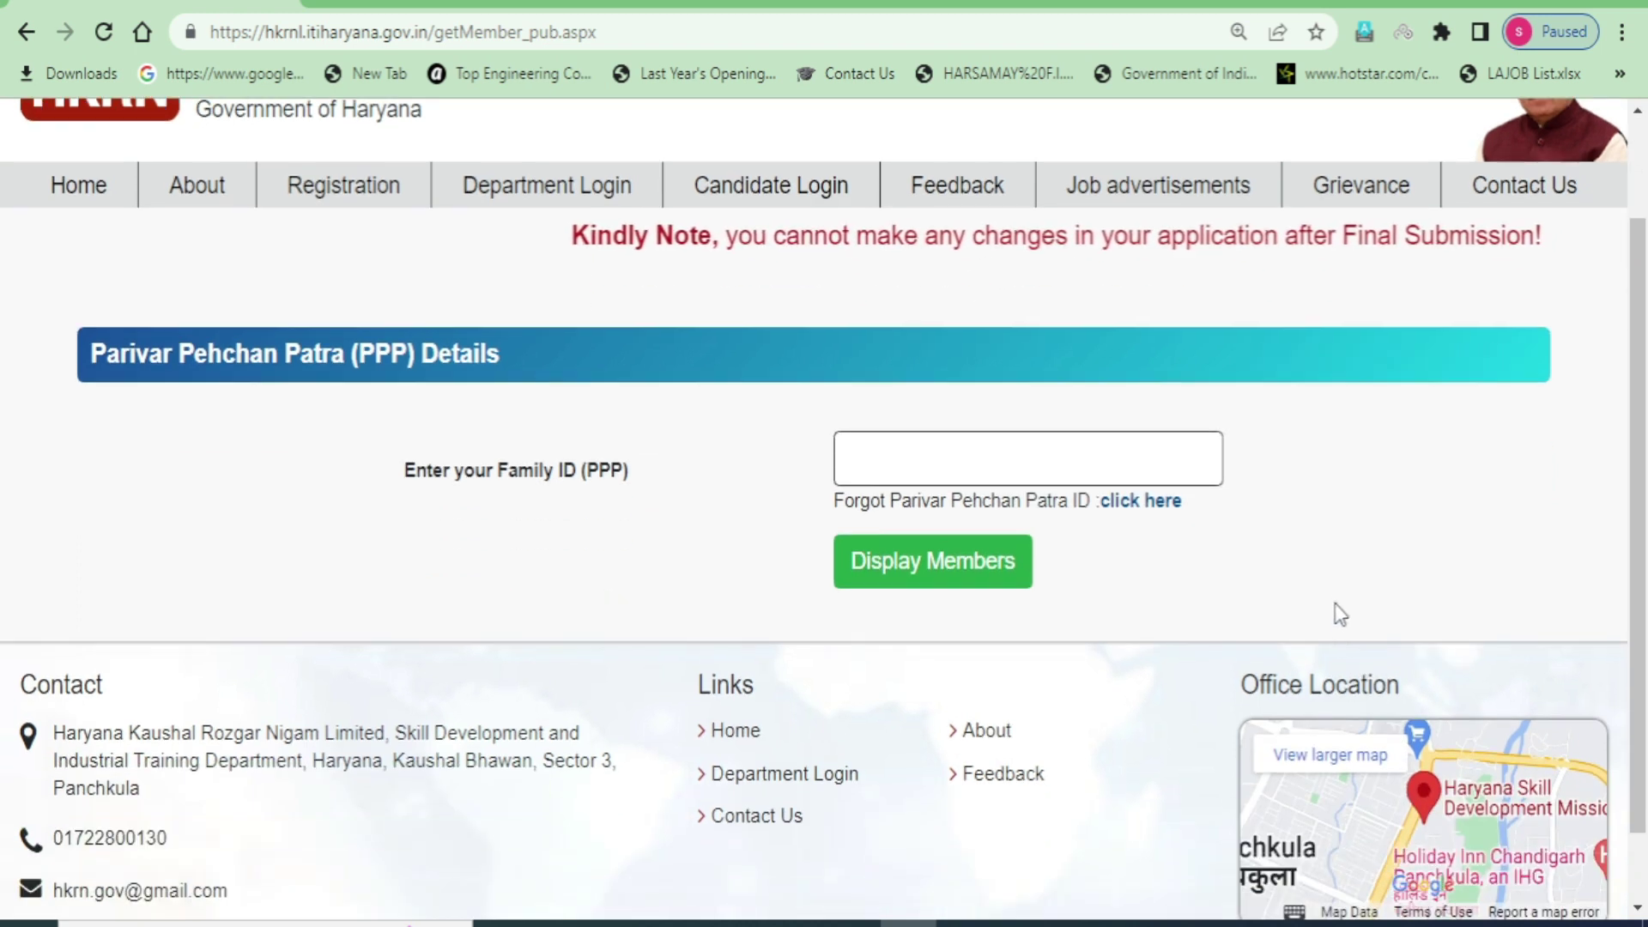
scroll(1328, 601, "up", 2)
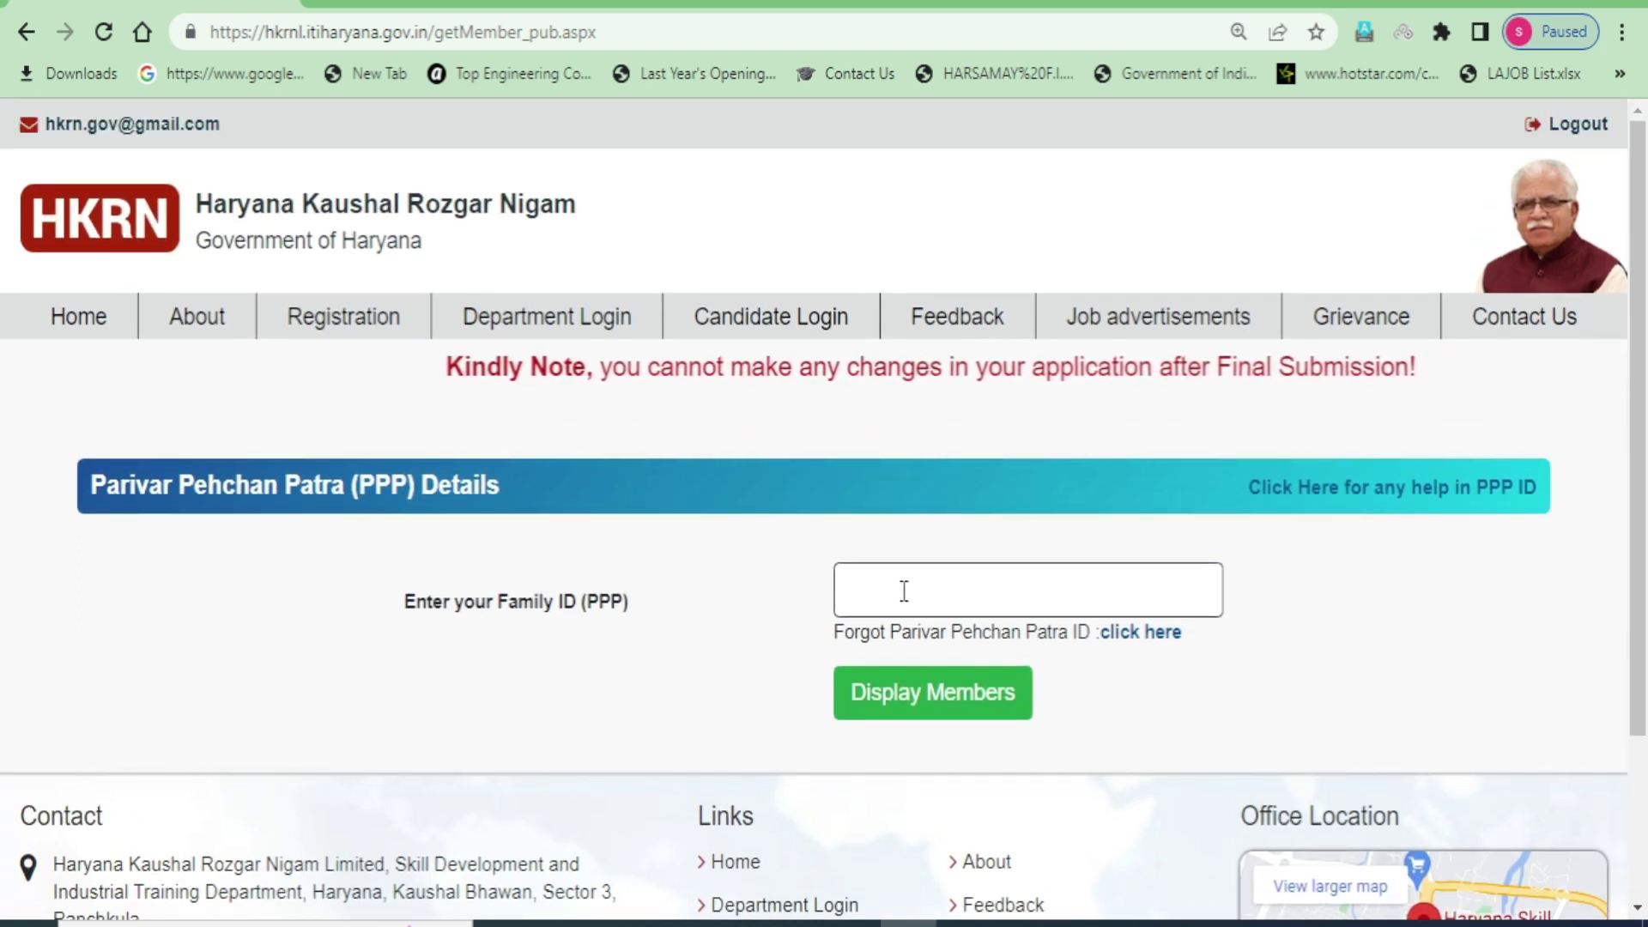
left_click(933, 590)
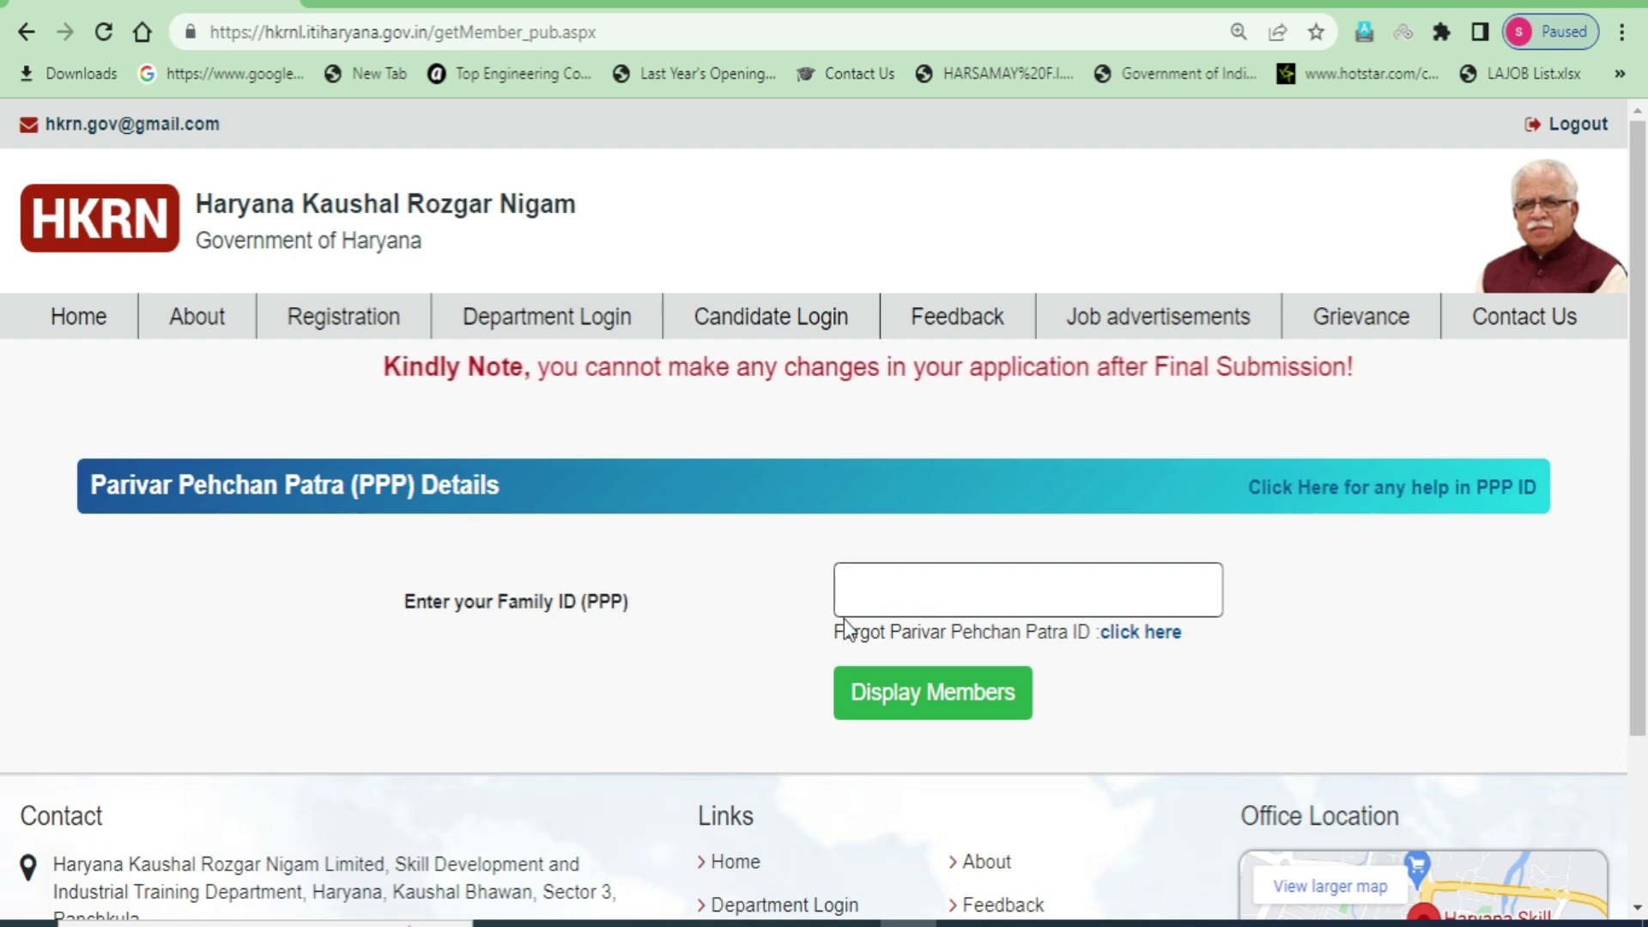
left_click(974, 708)
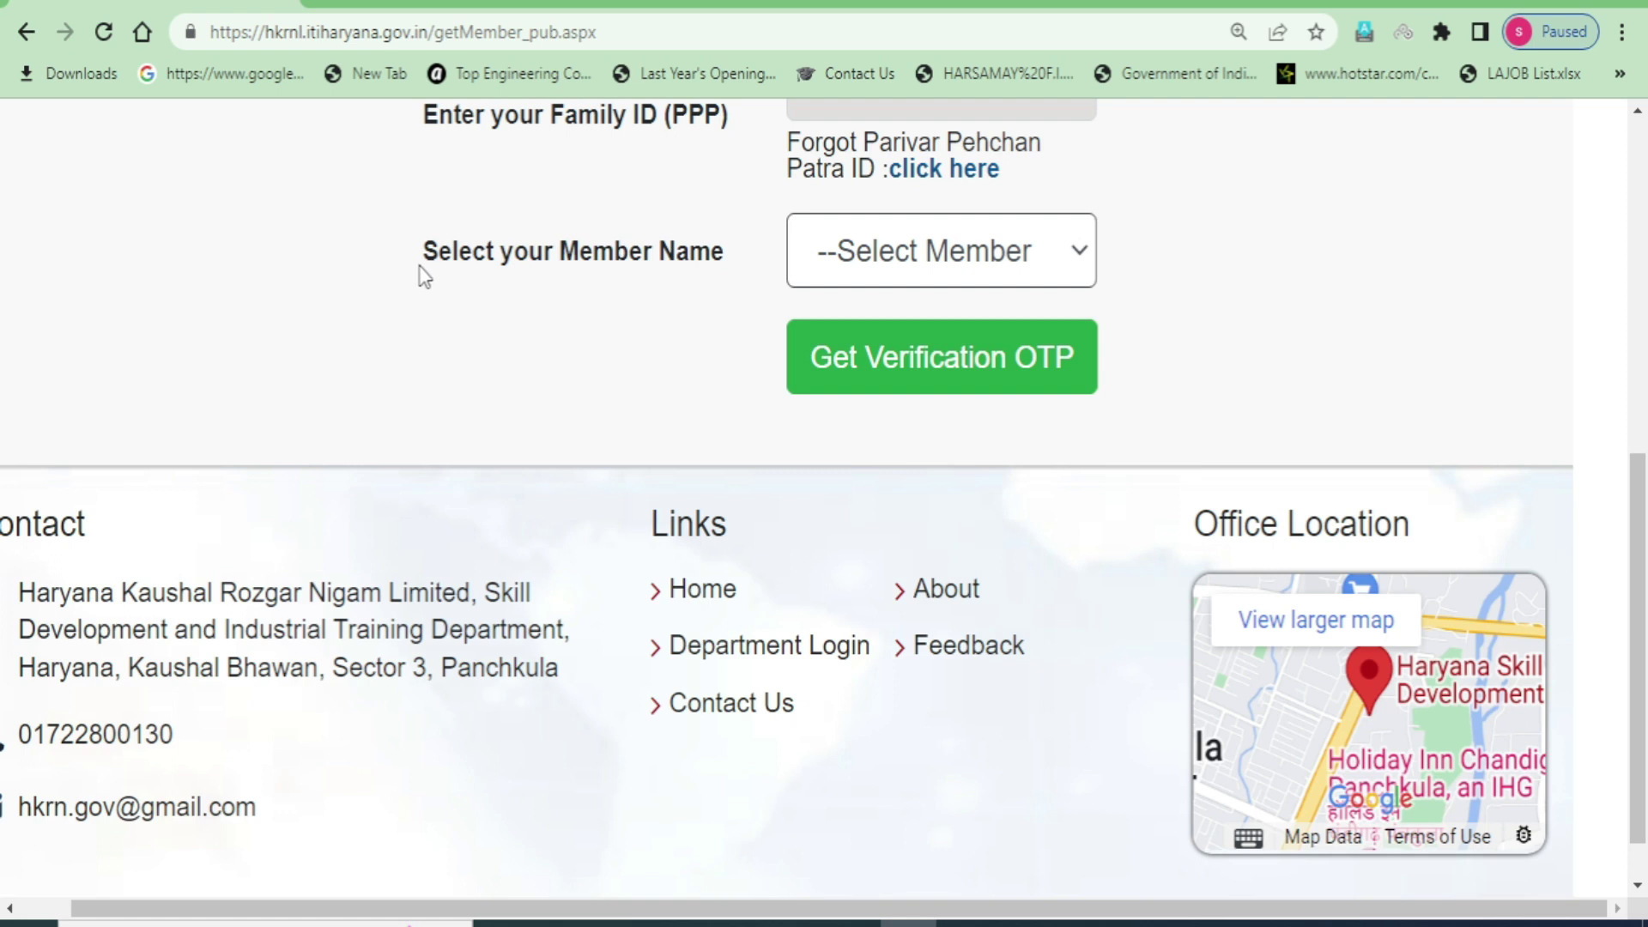
- Choose the applicant from the family members and request the verification OTP
left_click_drag(424, 257, 627, 264)
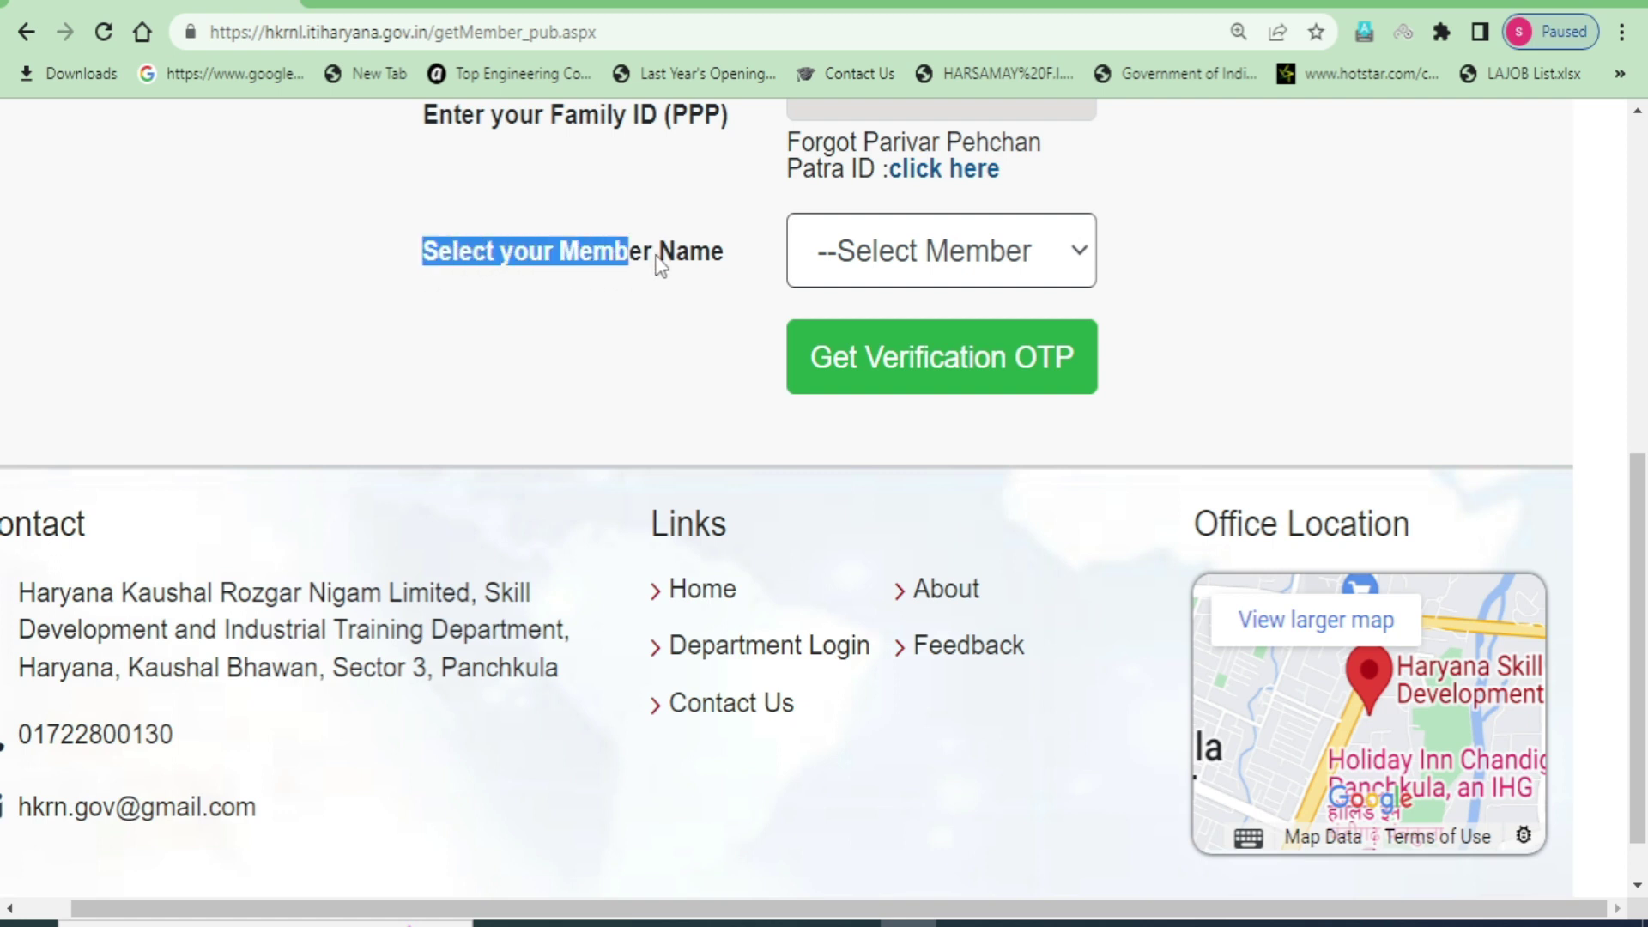
left_click(1018, 249)
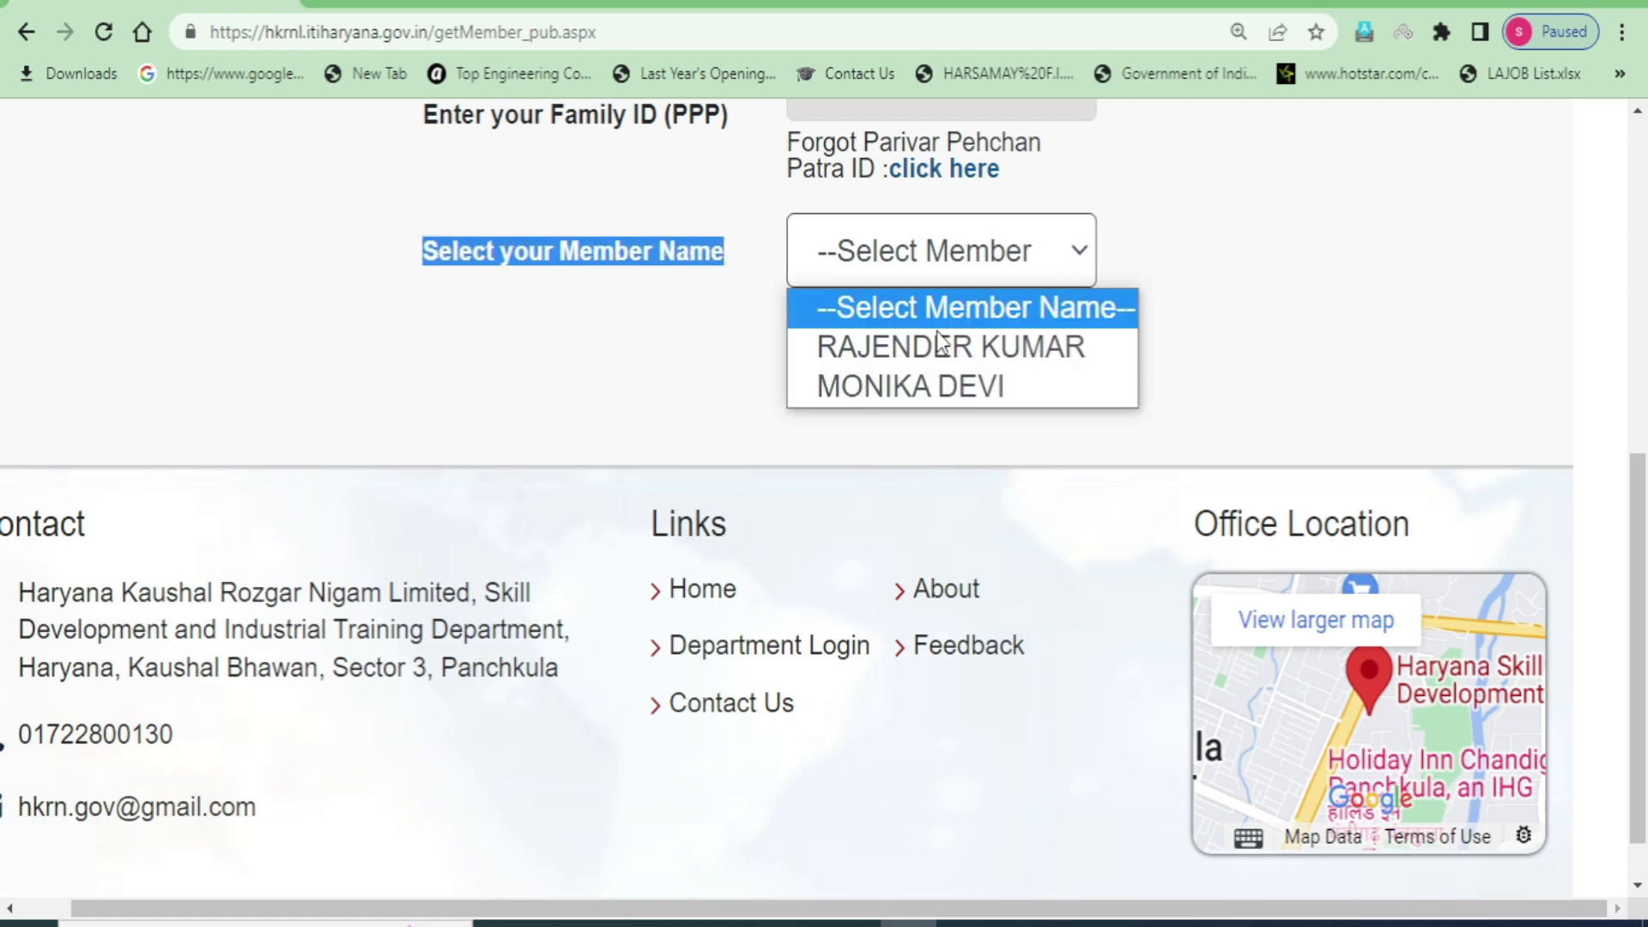
left_click(920, 347)
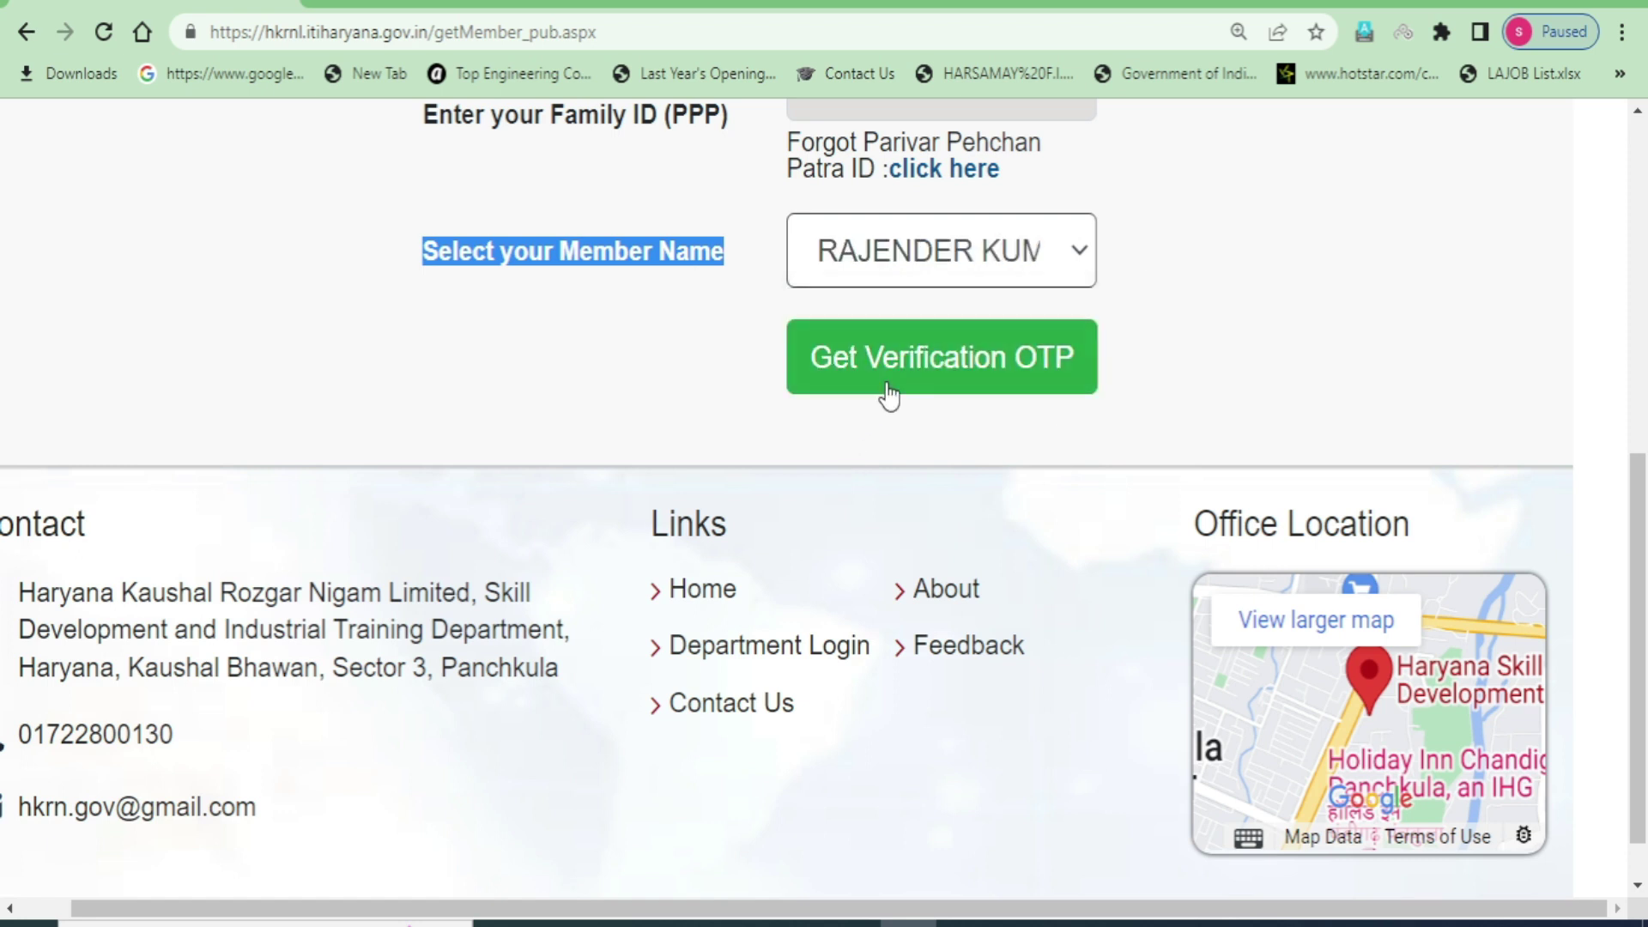
left_click(963, 367)
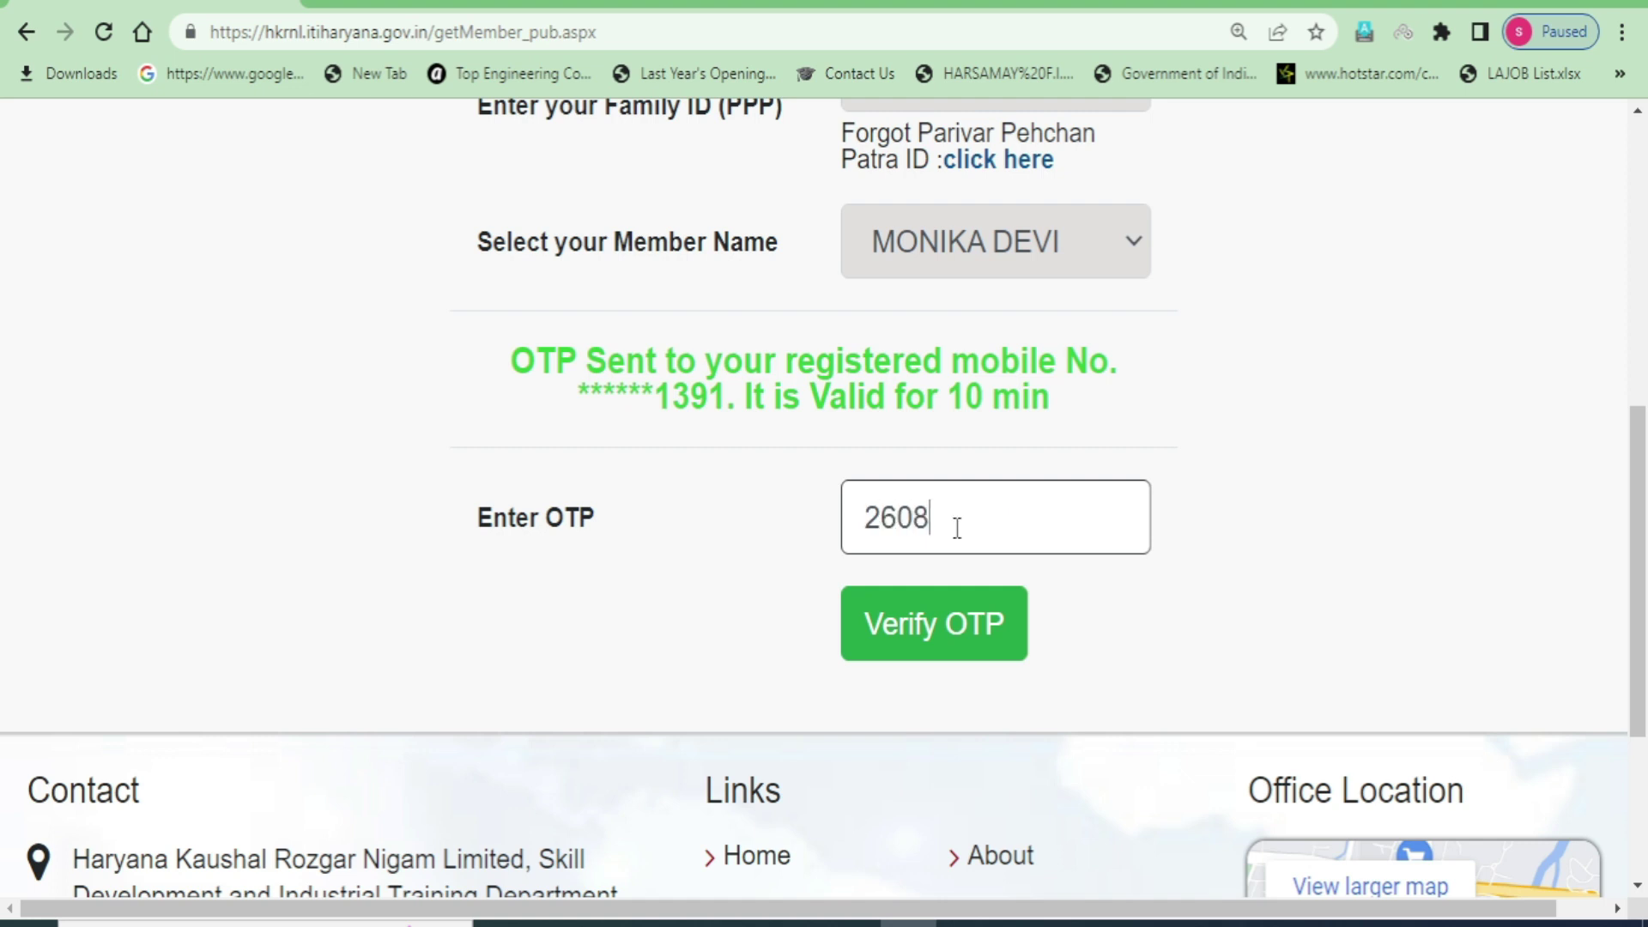
- Verify the entered OTP to open the Step 1 Member Details page
left_click(955, 616)
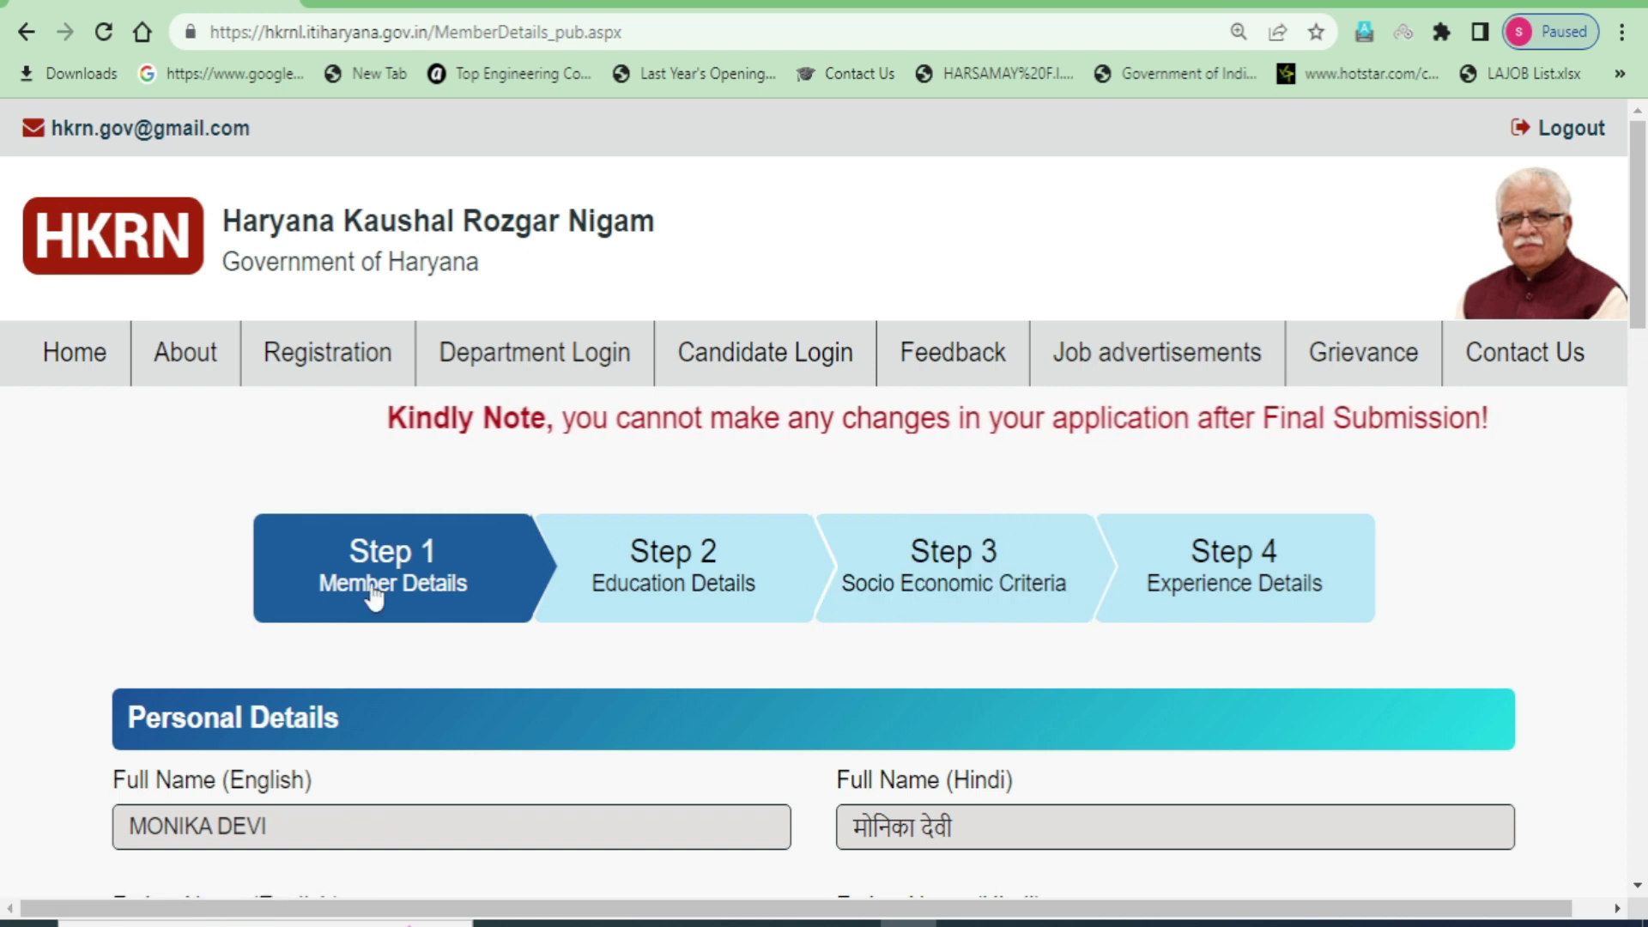
- Review the member details, including address, mobile number, Benchmark Disability and Total Annual Family Income
scroll(544, 672, "down", 5)
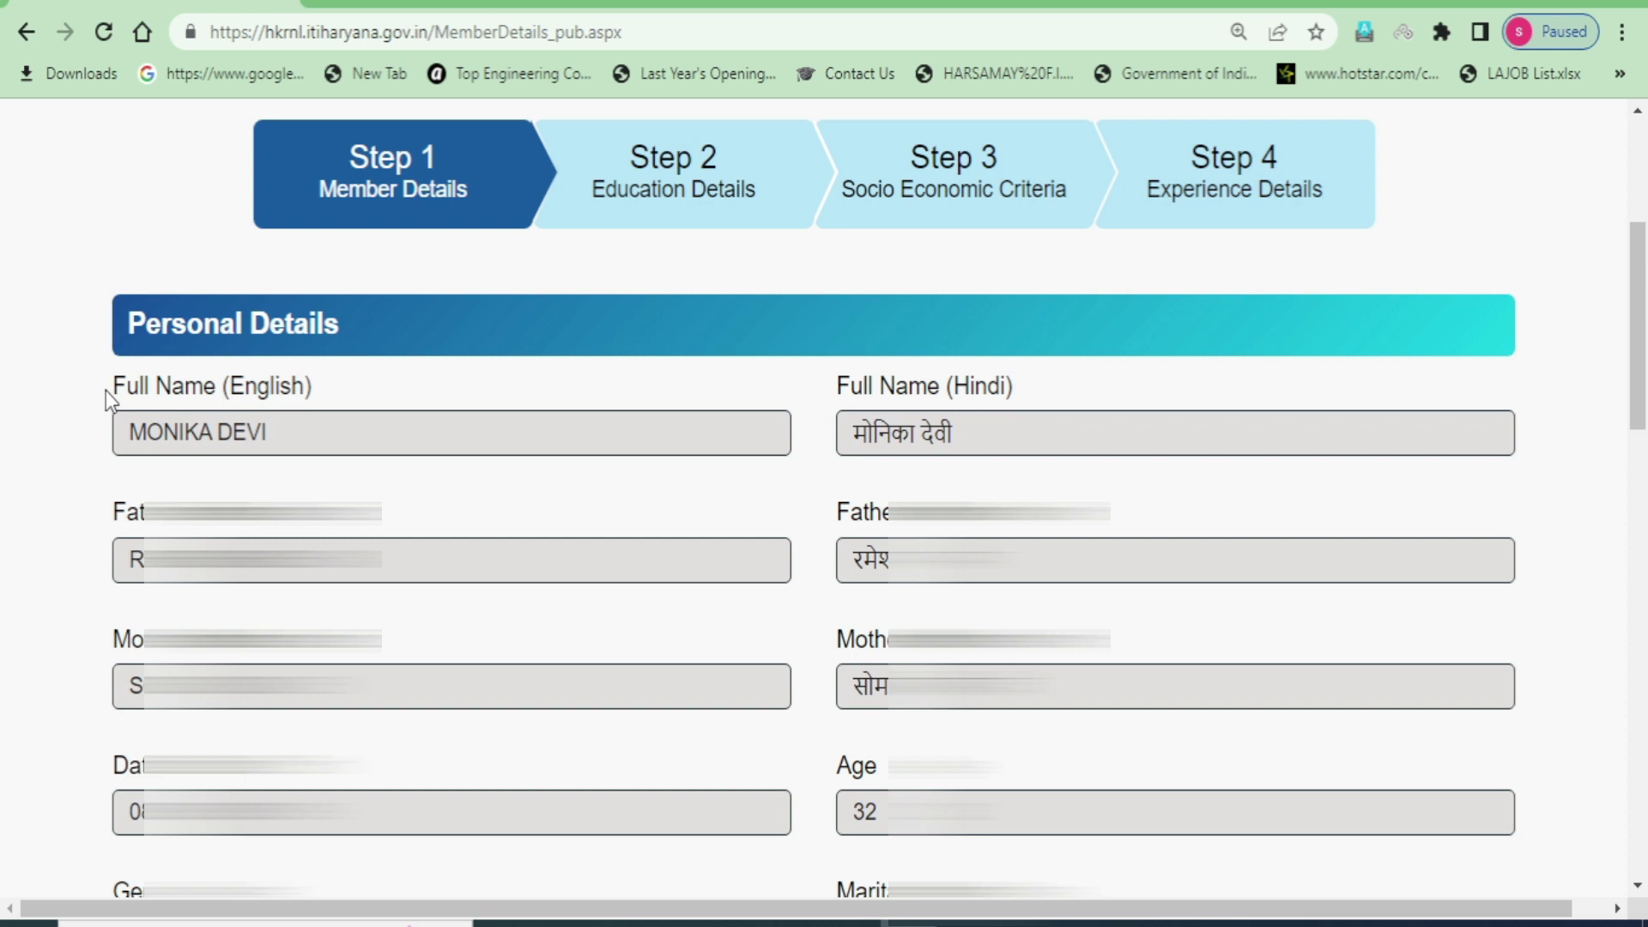
left_click_drag(105, 390, 409, 481)
scroll(397, 504, "down", 5)
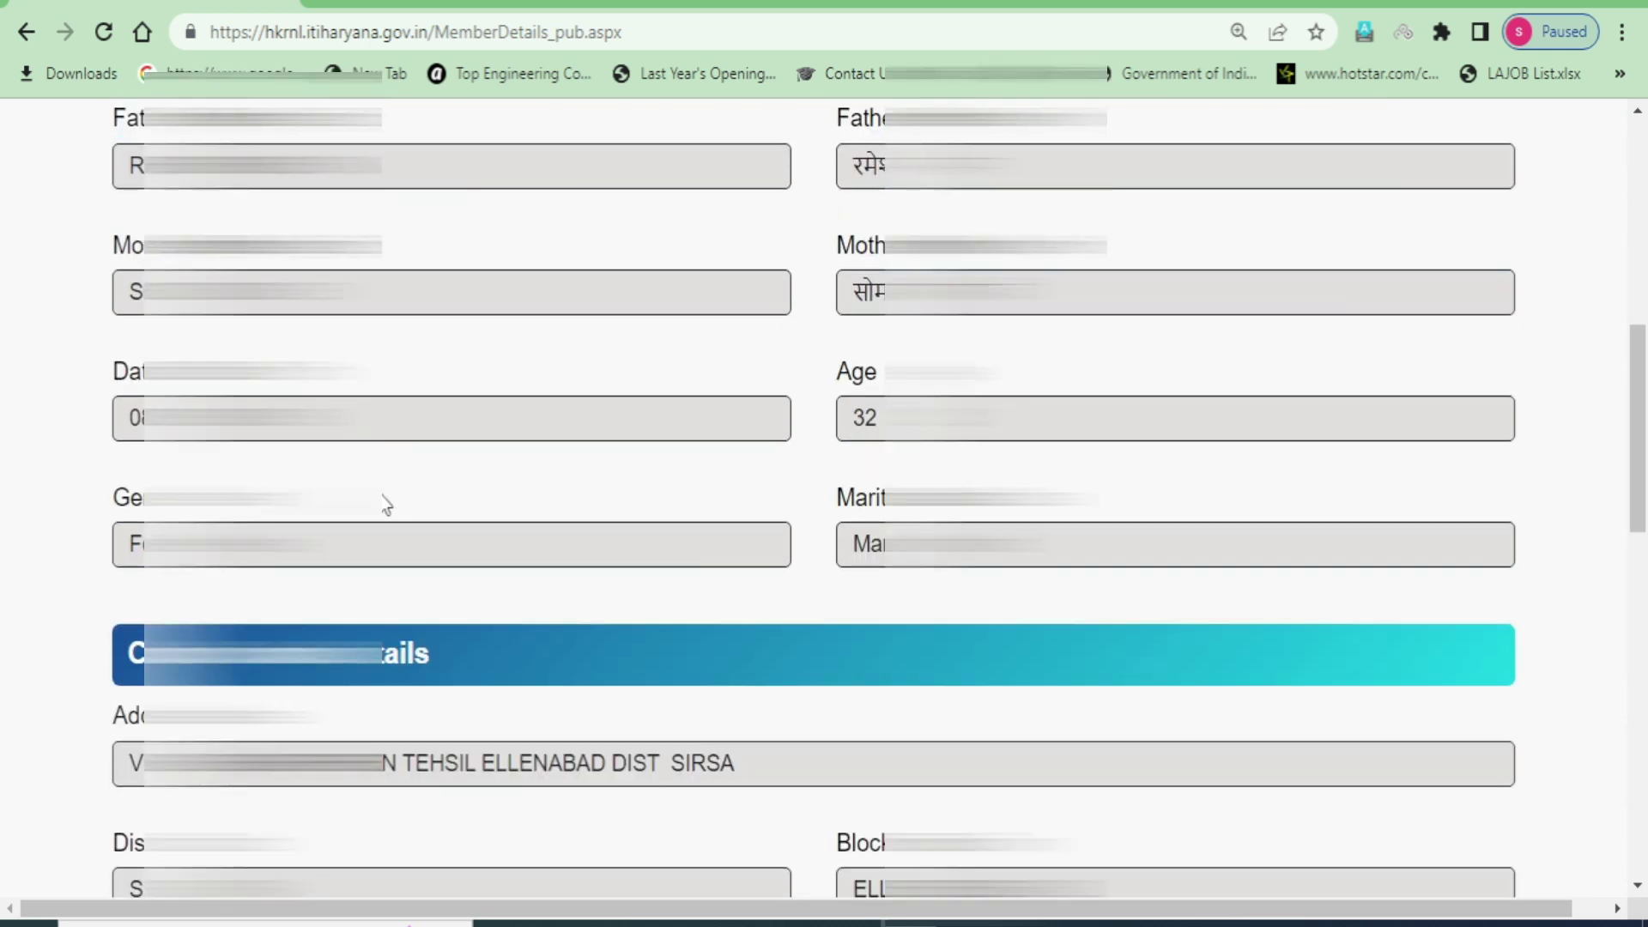
scroll(813, 498, "down", 2)
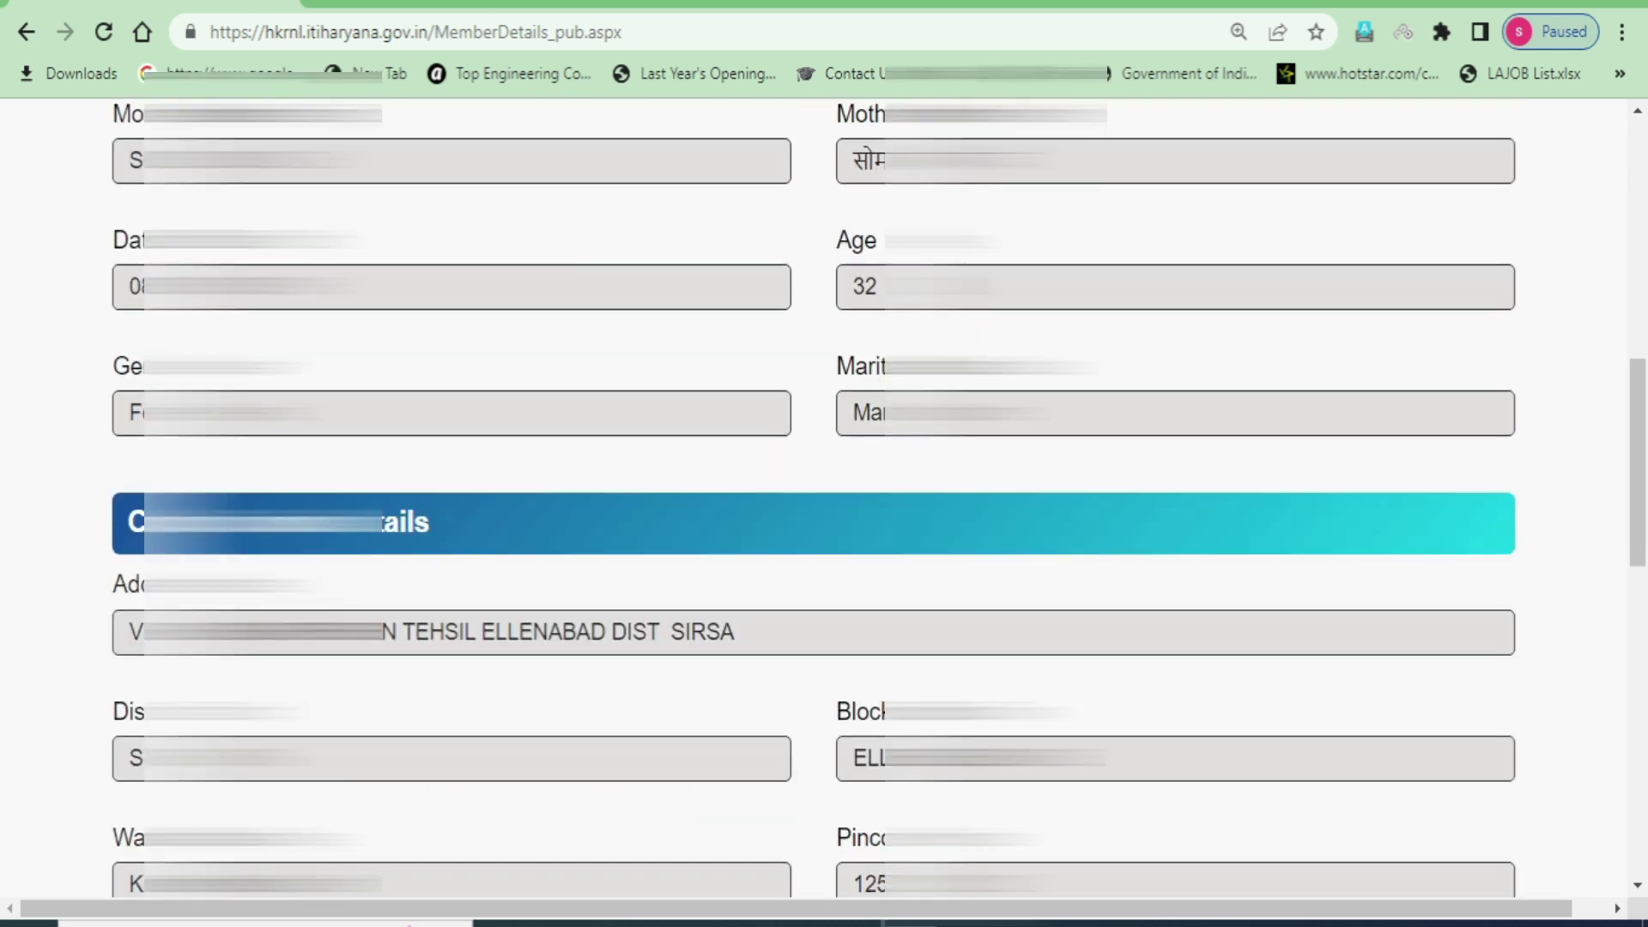
scroll(814, 498, "down", 2)
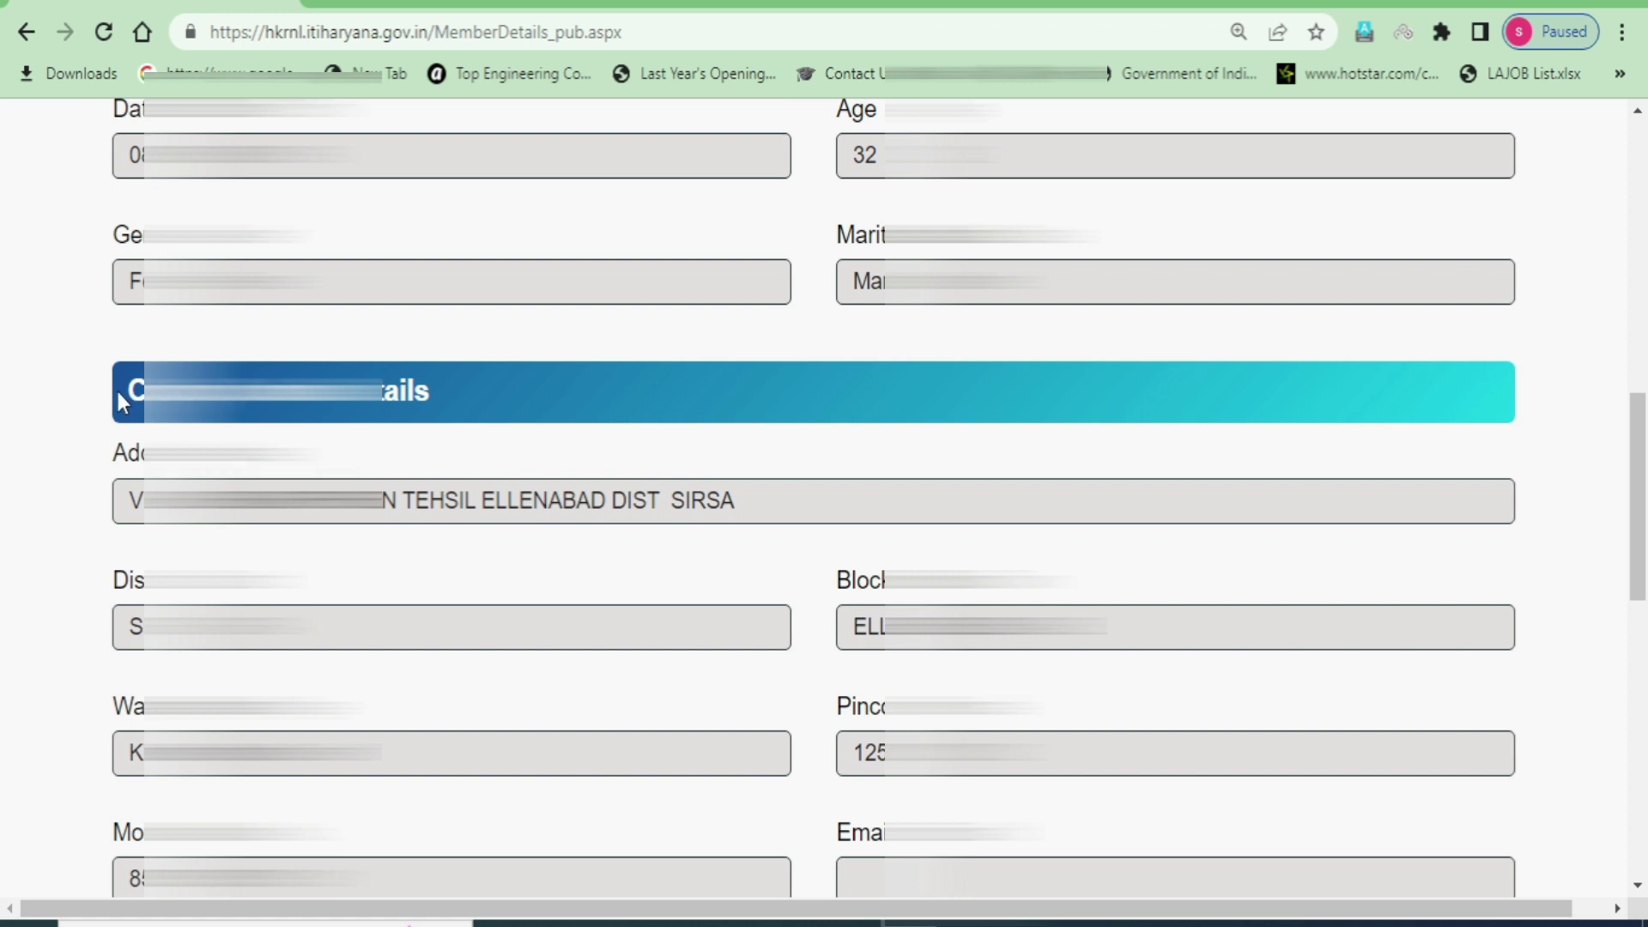
scroll(134, 402, "down", 2)
double_click(121, 326)
scroll(506, 564, "down", 2)
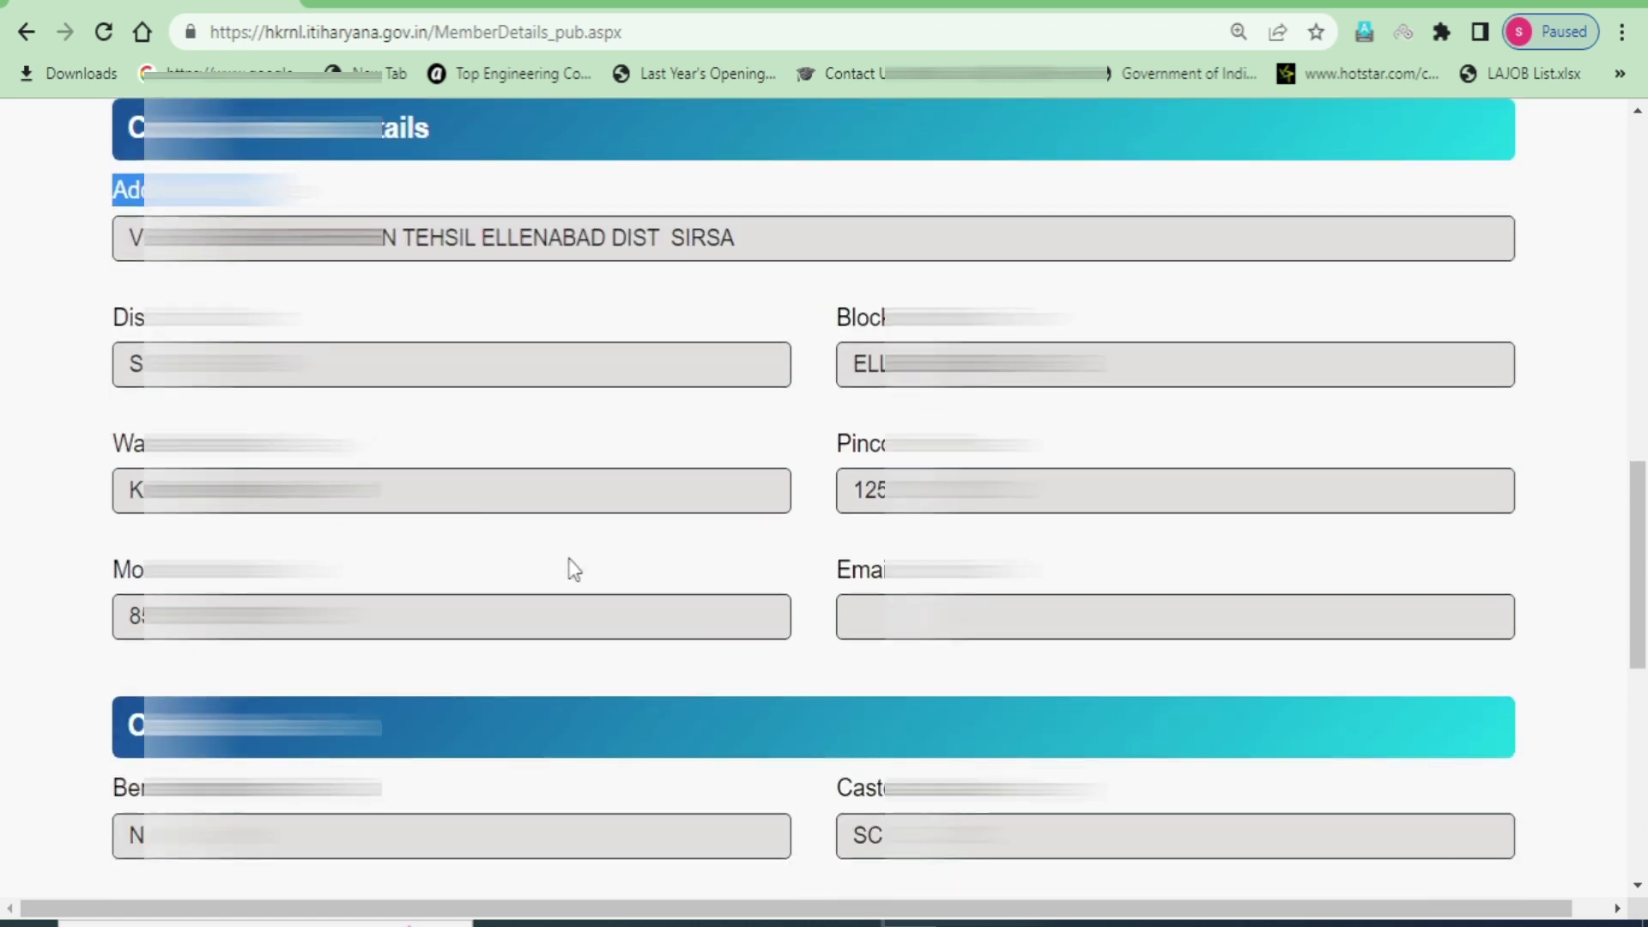
double_click(120, 569)
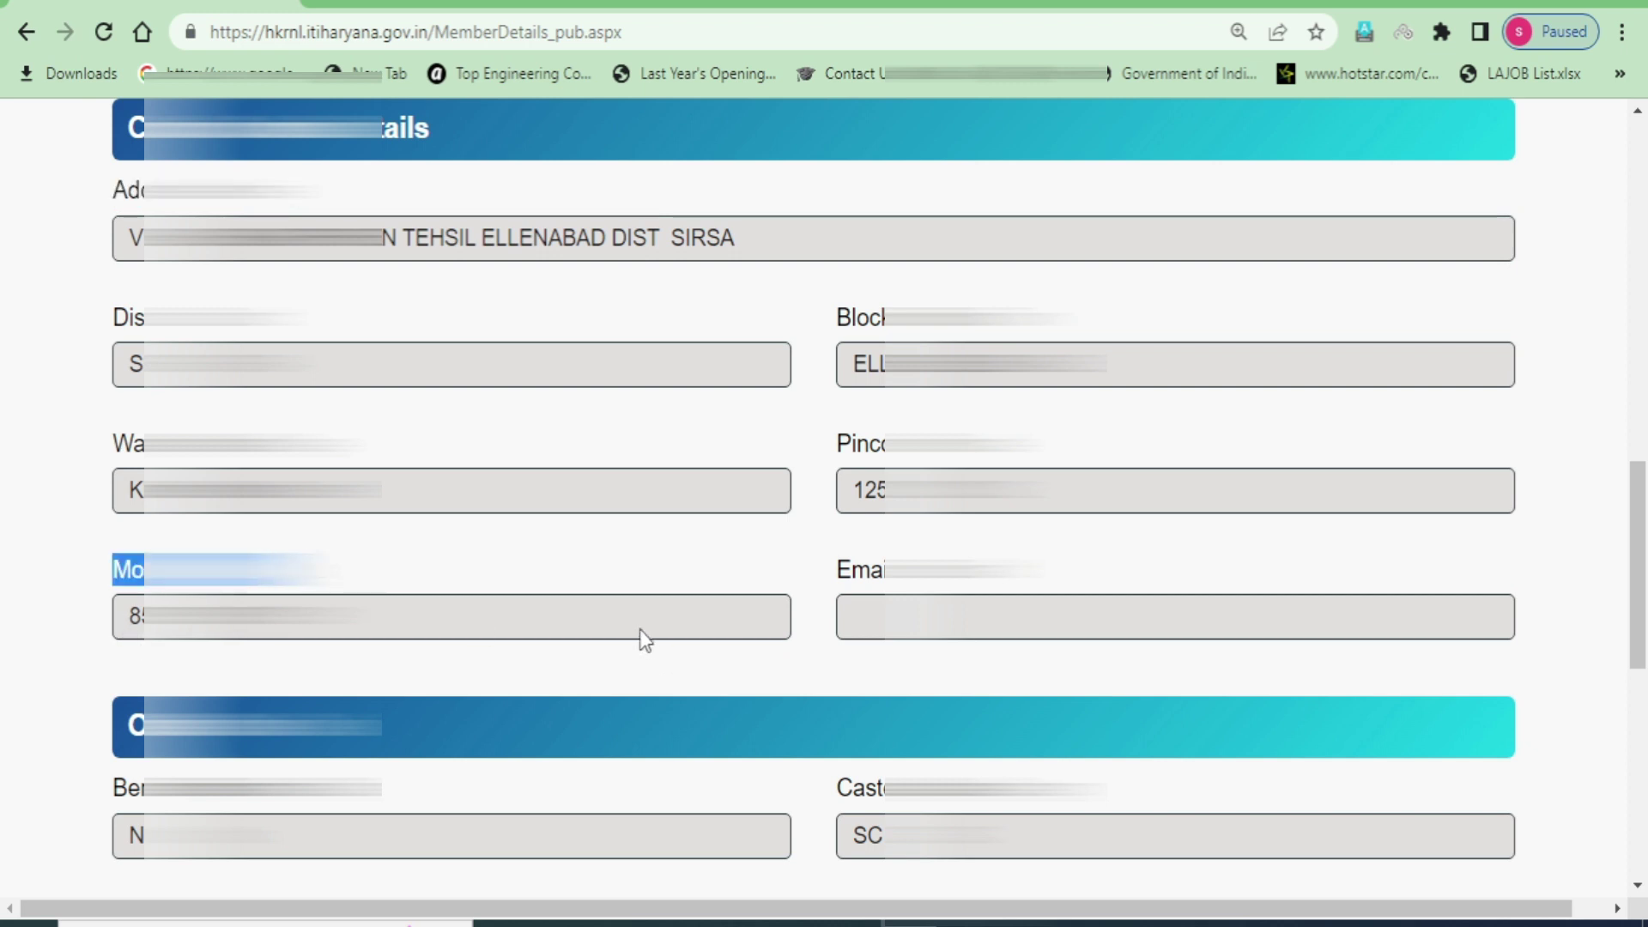
scroll(622, 607, "down", 2)
scroll(621, 607, "down", 6)
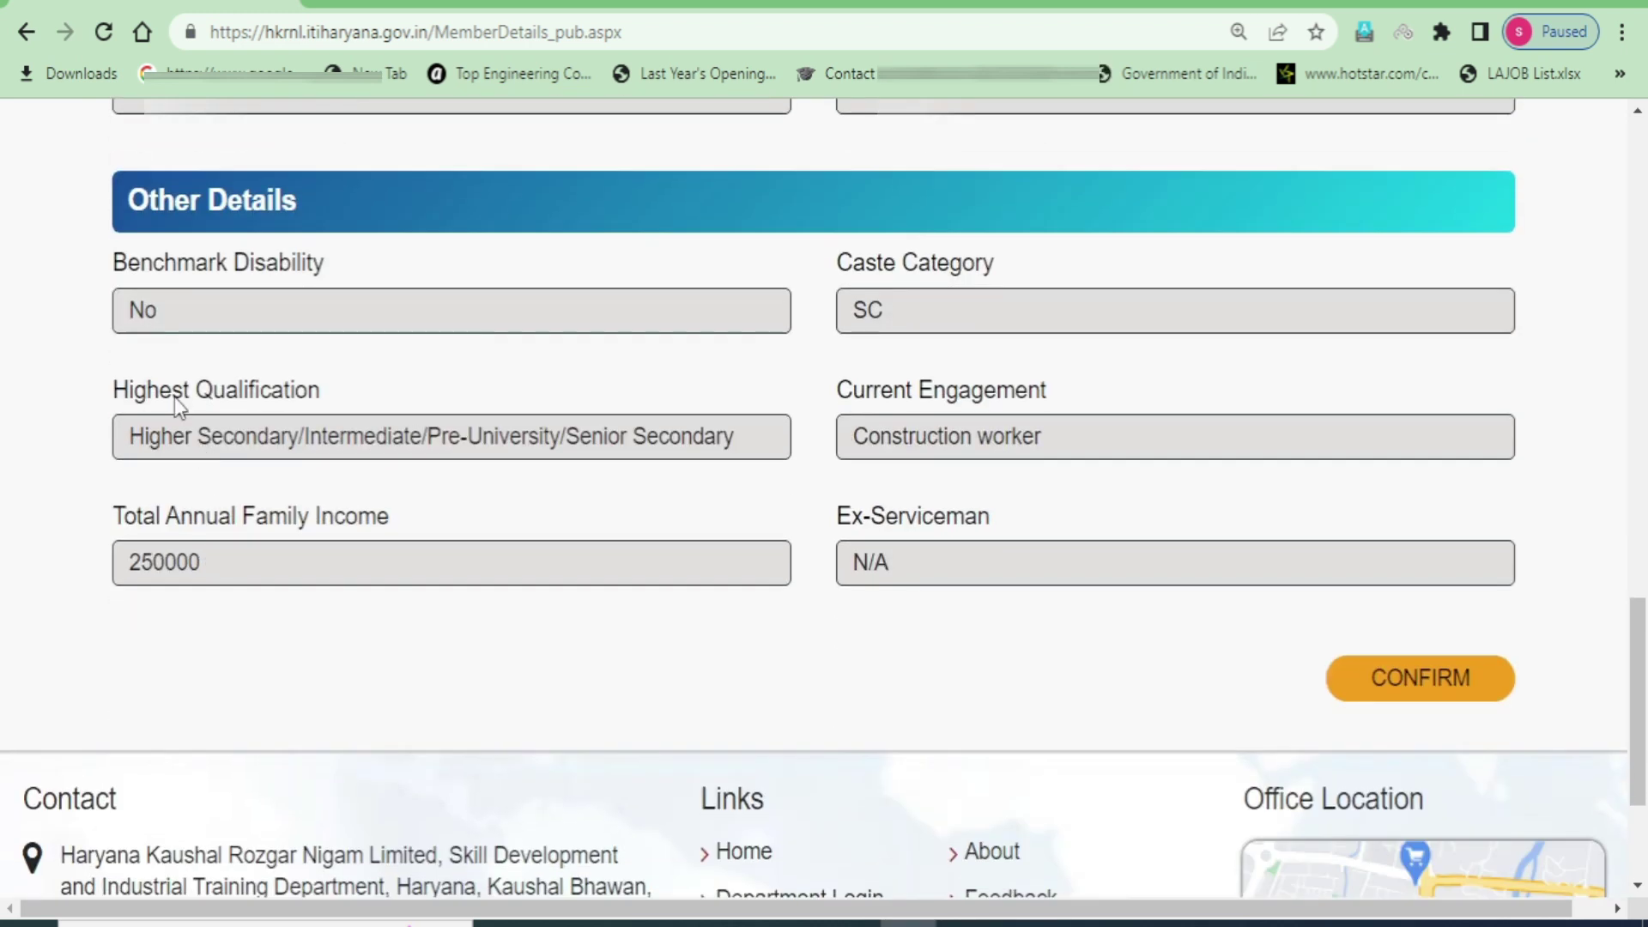
left_click_drag(113, 262, 294, 268)
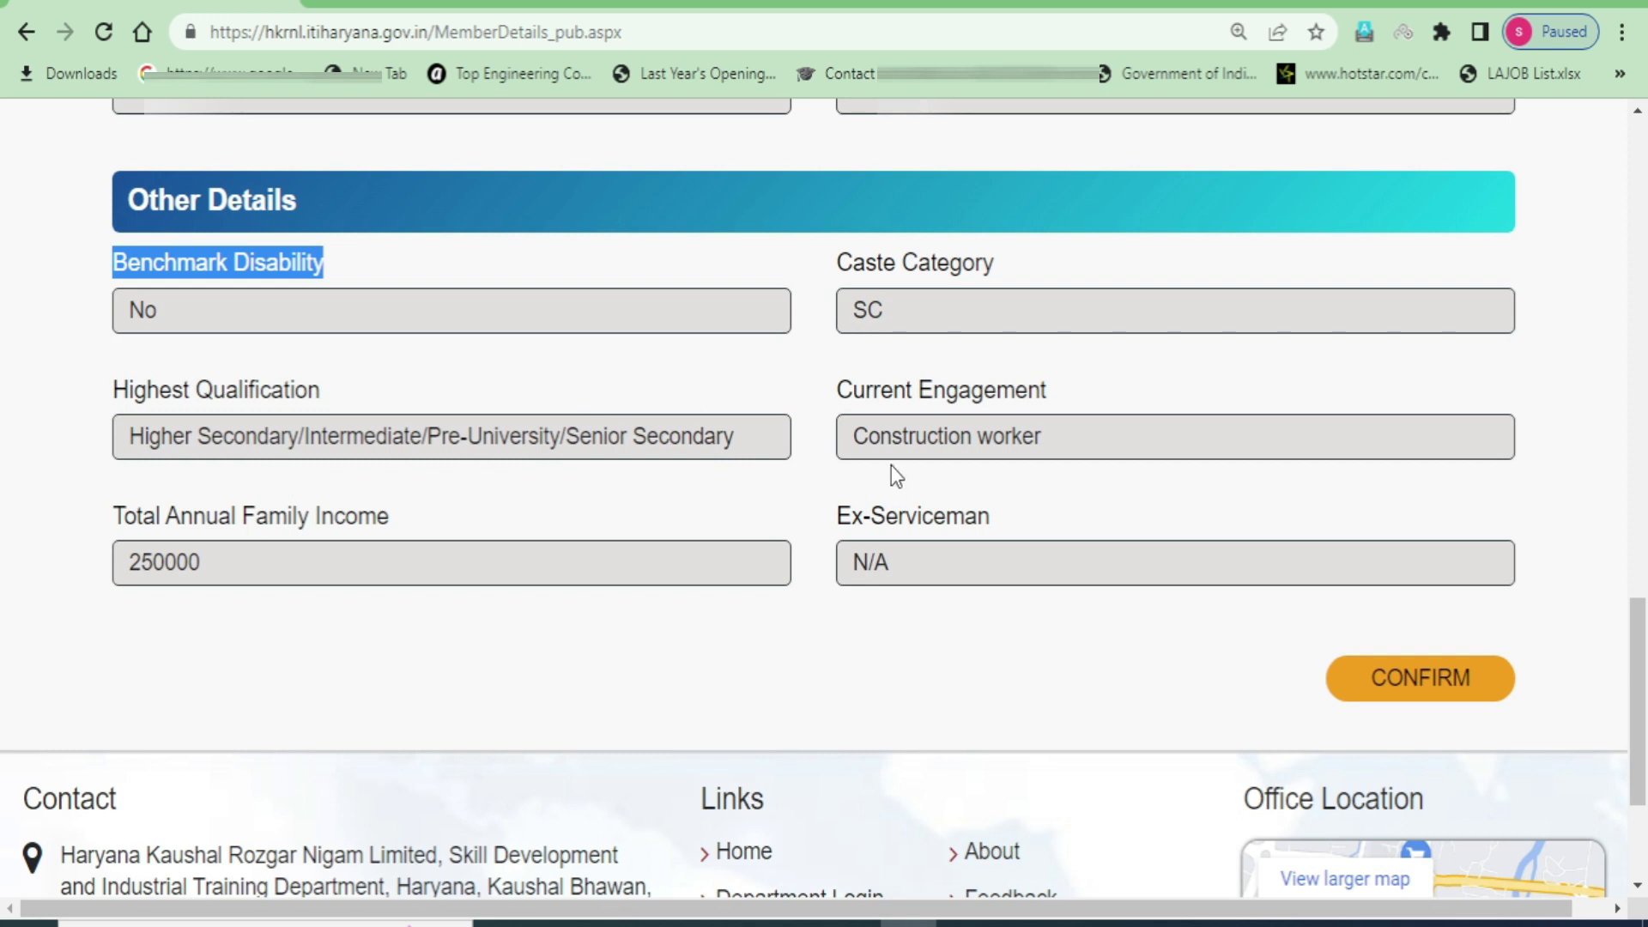
left_click_drag(136, 533, 398, 563)
left_click(912, 659)
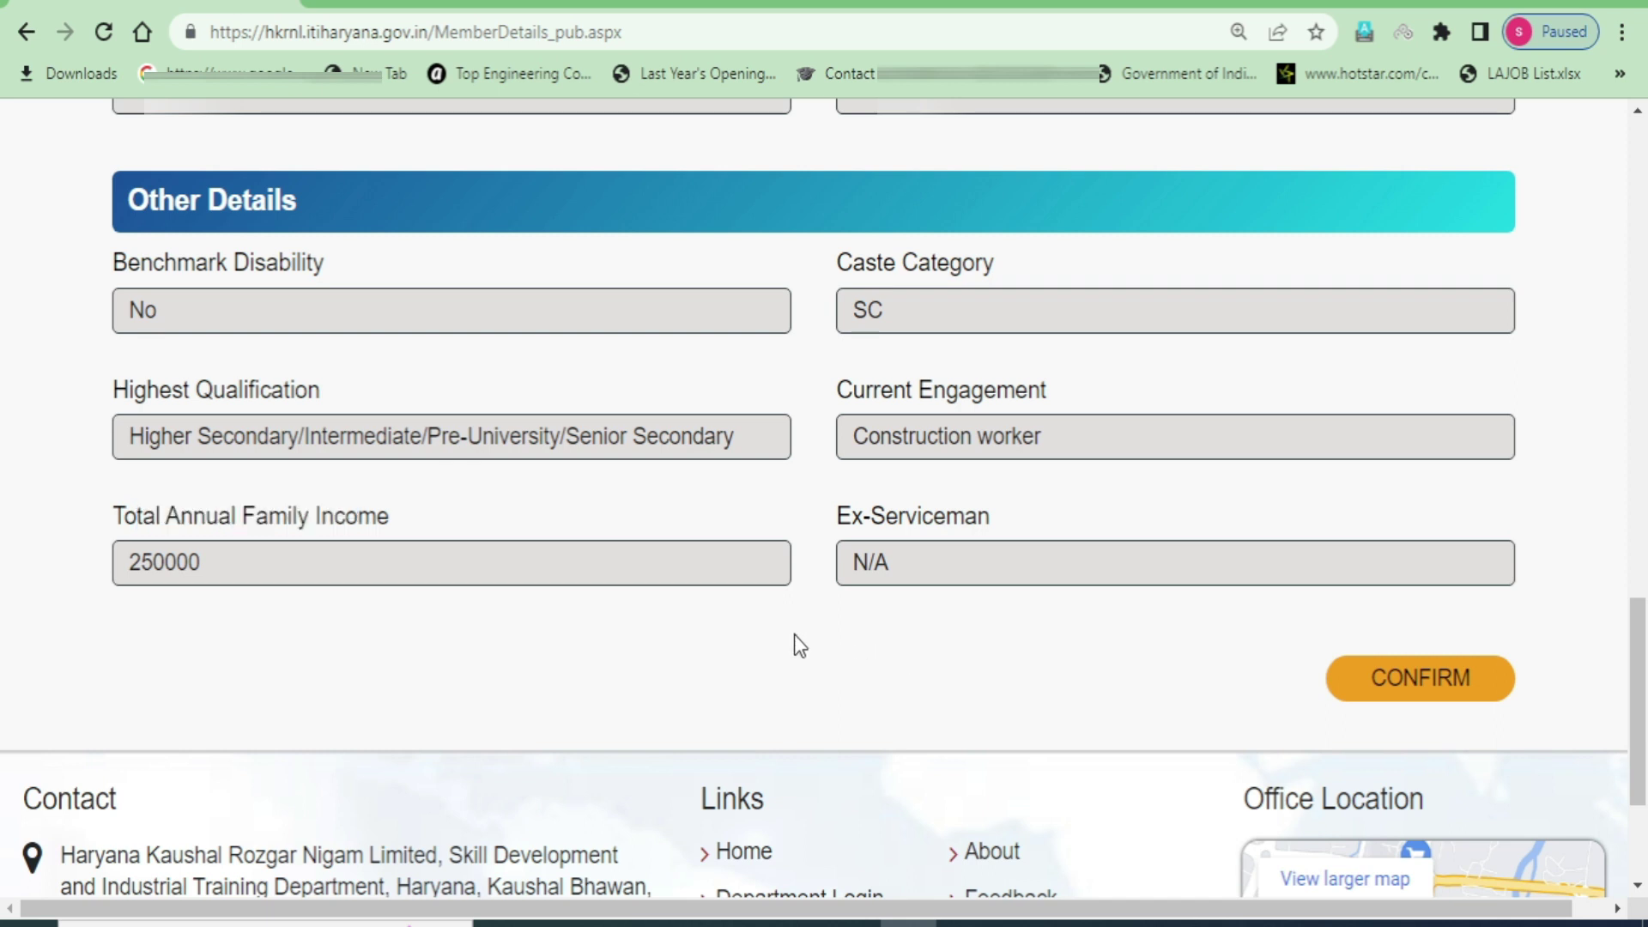
- Confirm the member details to continue to Education Details
scroll(661, 644, "up", 8)
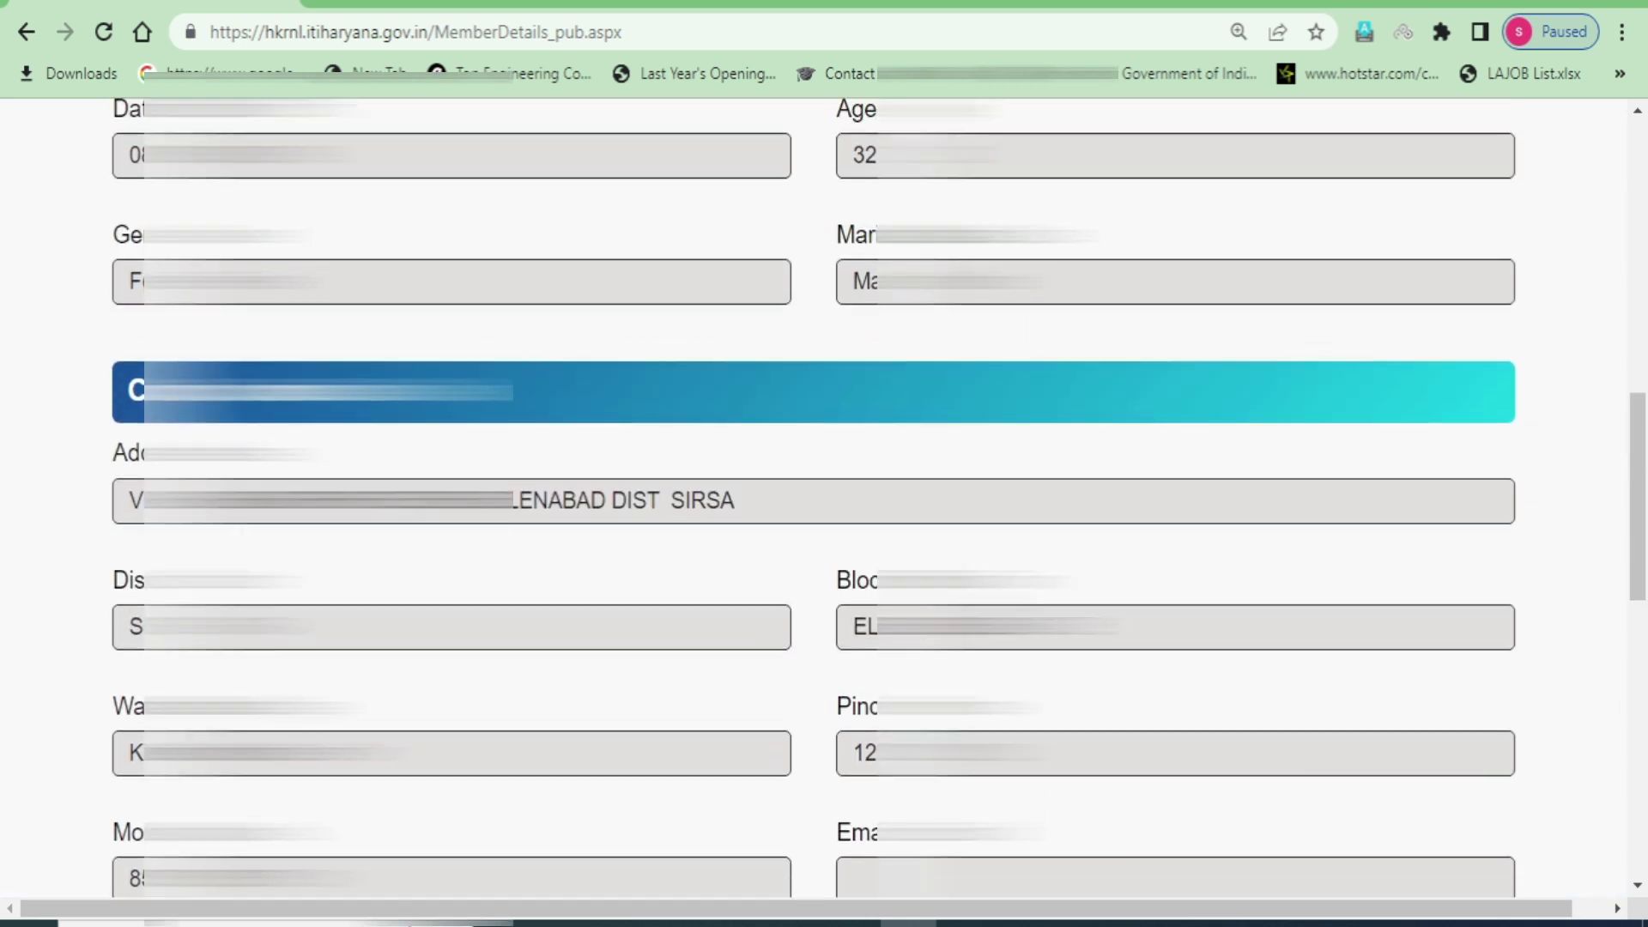
scroll(1174, 633, "down", 8)
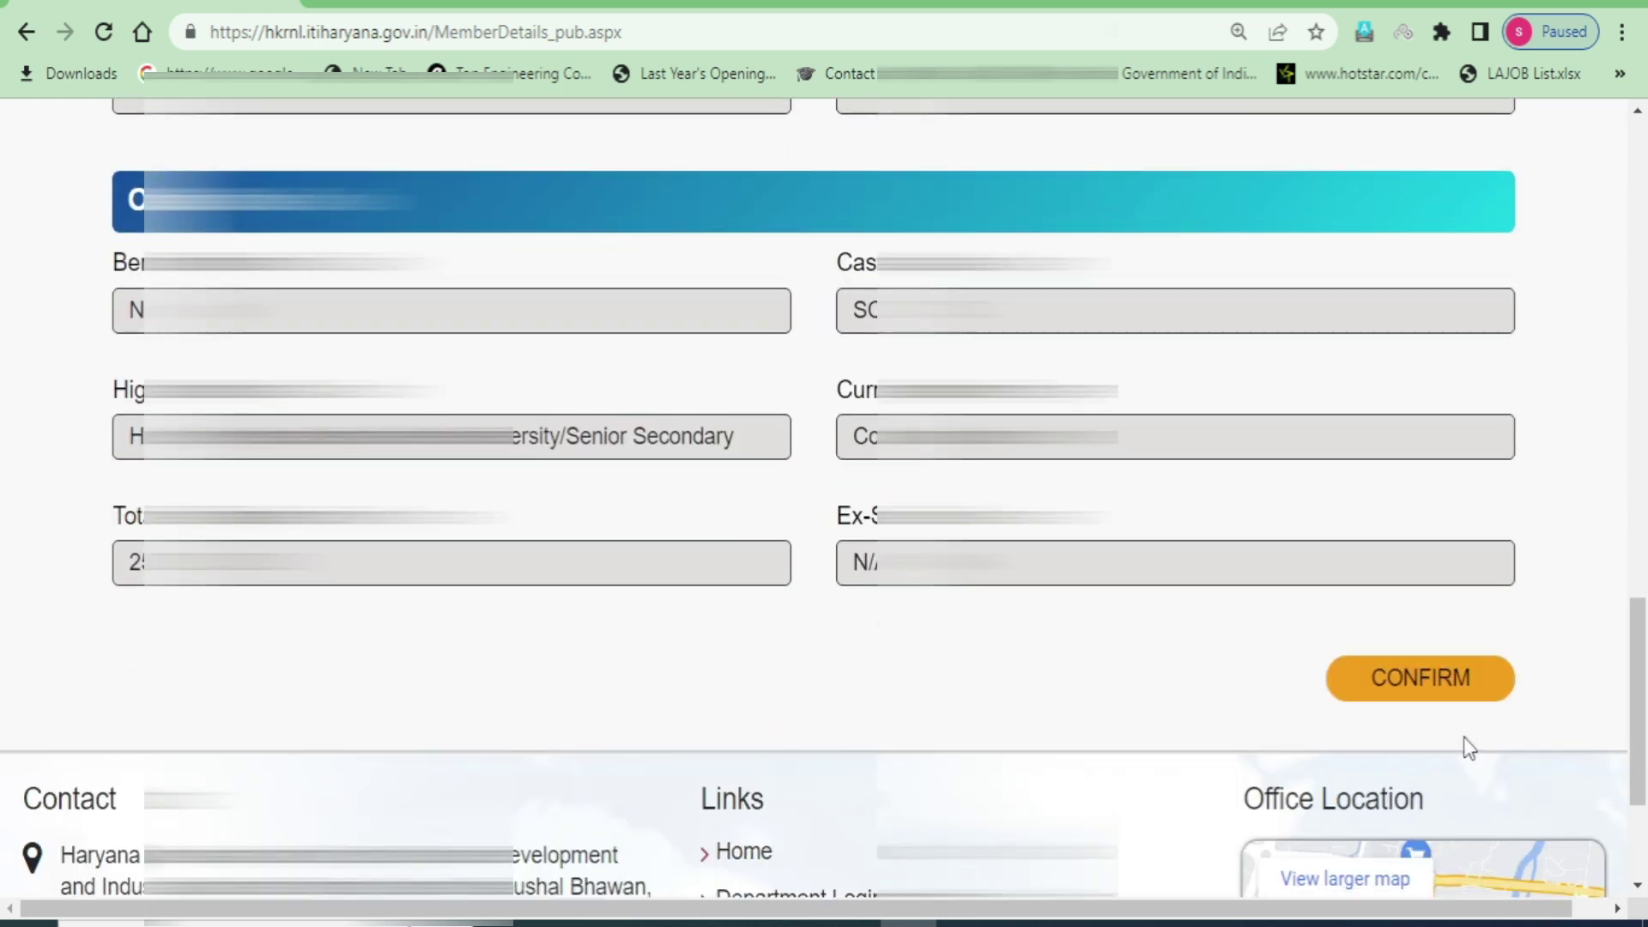
left_click(1431, 688)
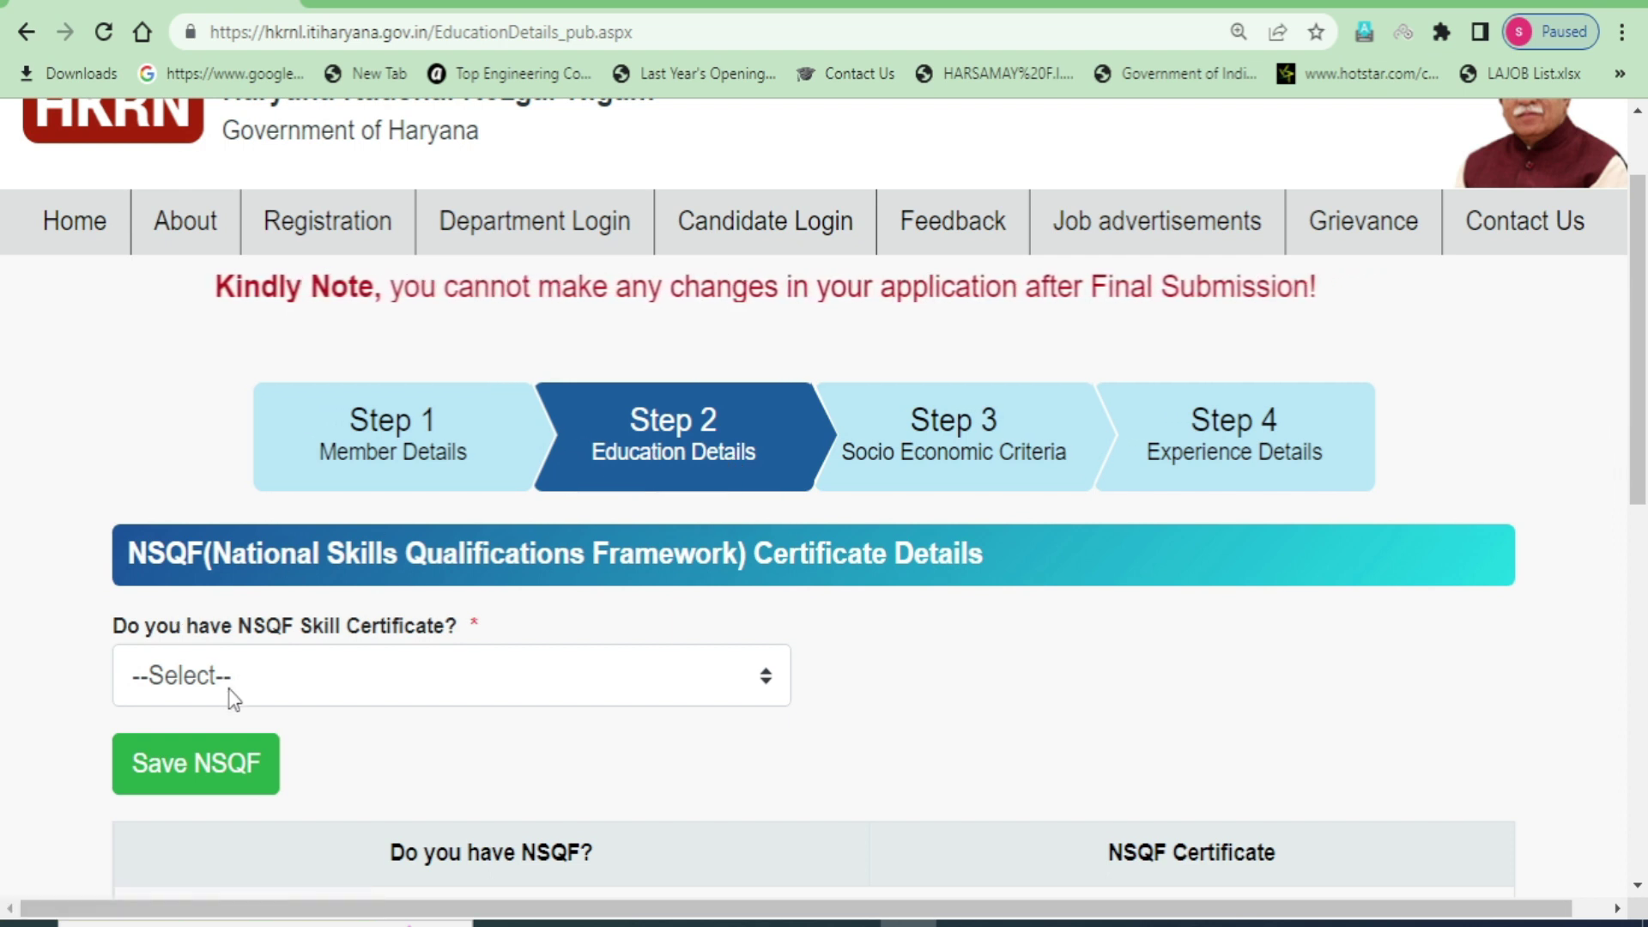
- Answer Yes to the NSQF question and browse the certificate list without choosing
scroll(367, 687, "down", 1)
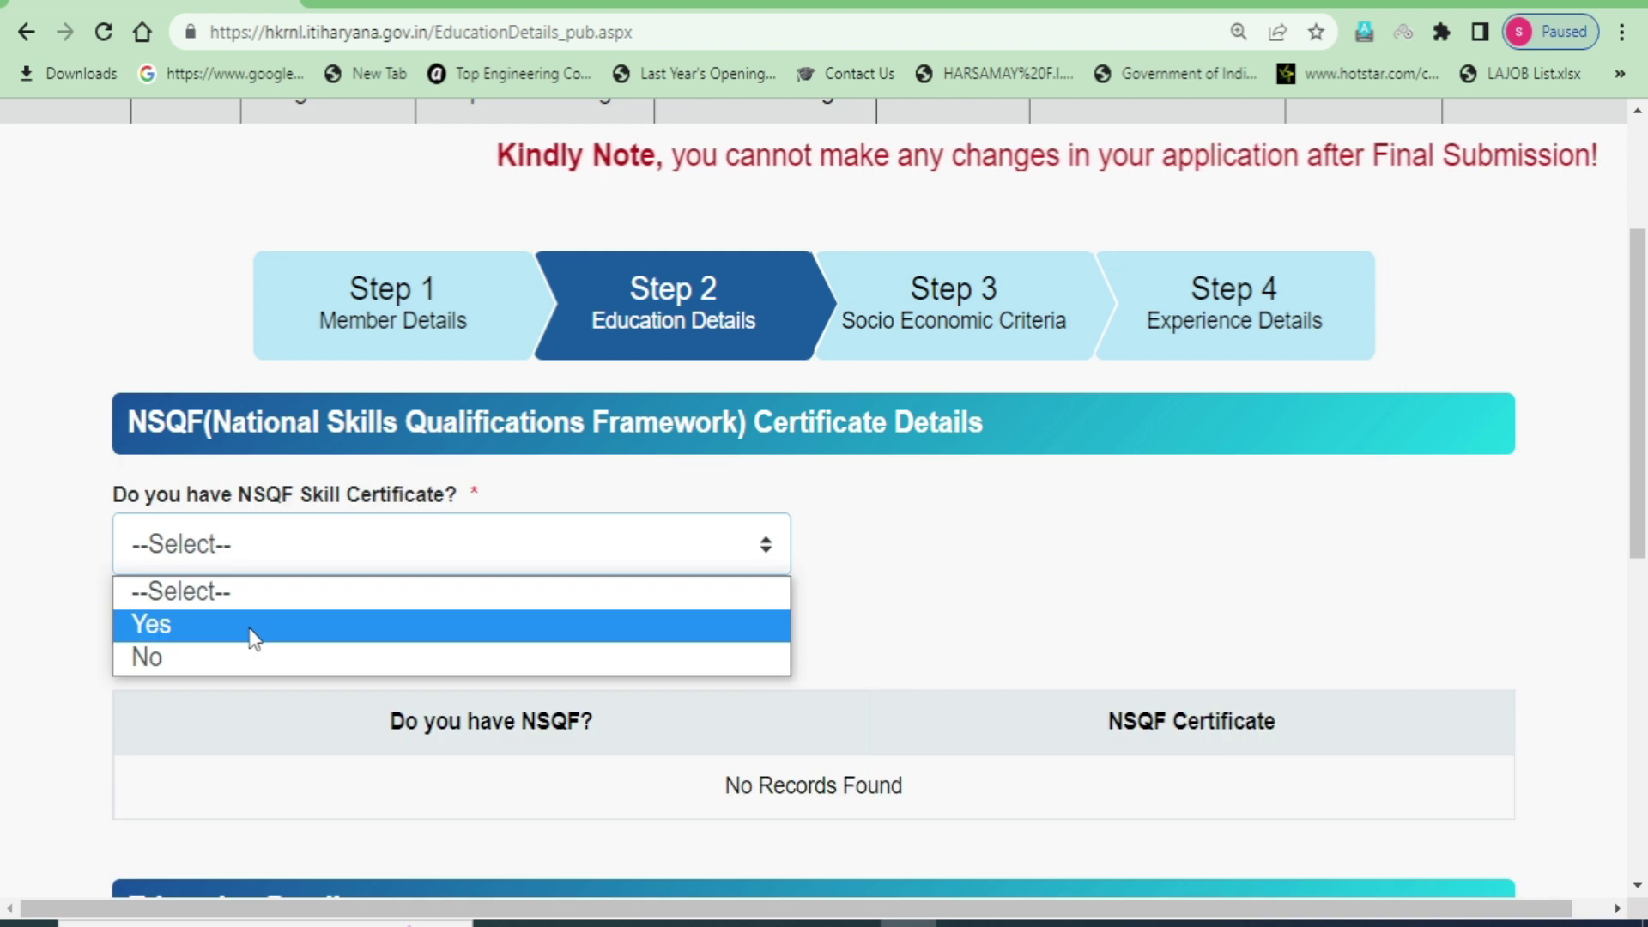
left_click(252, 635)
left_click(248, 636)
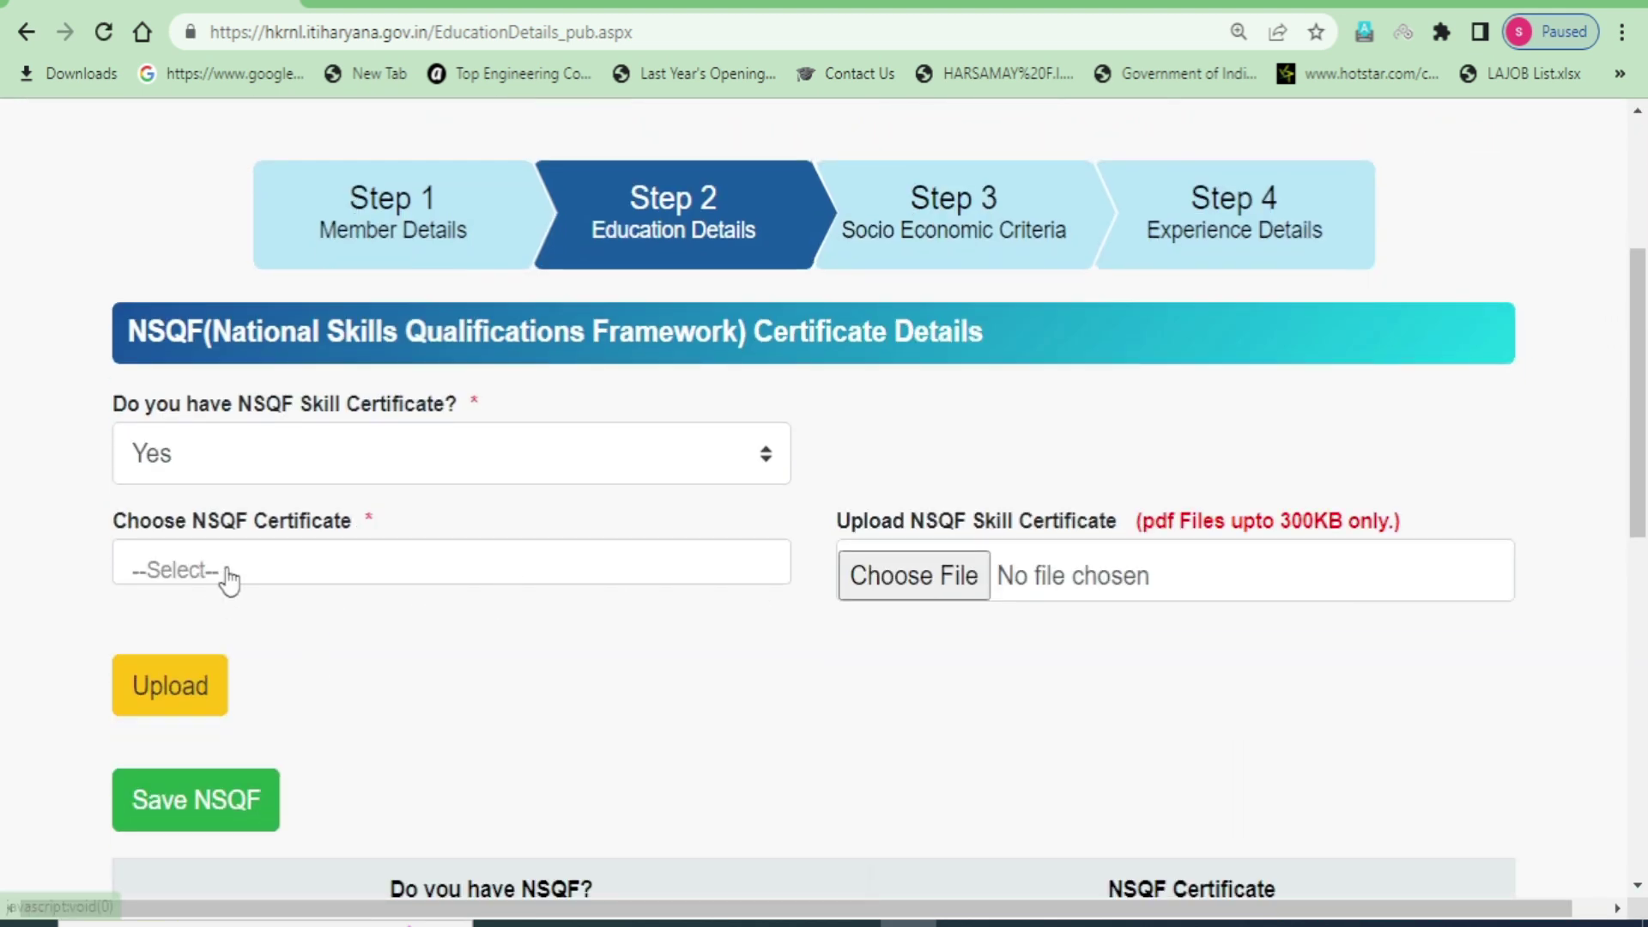
left_click(228, 574)
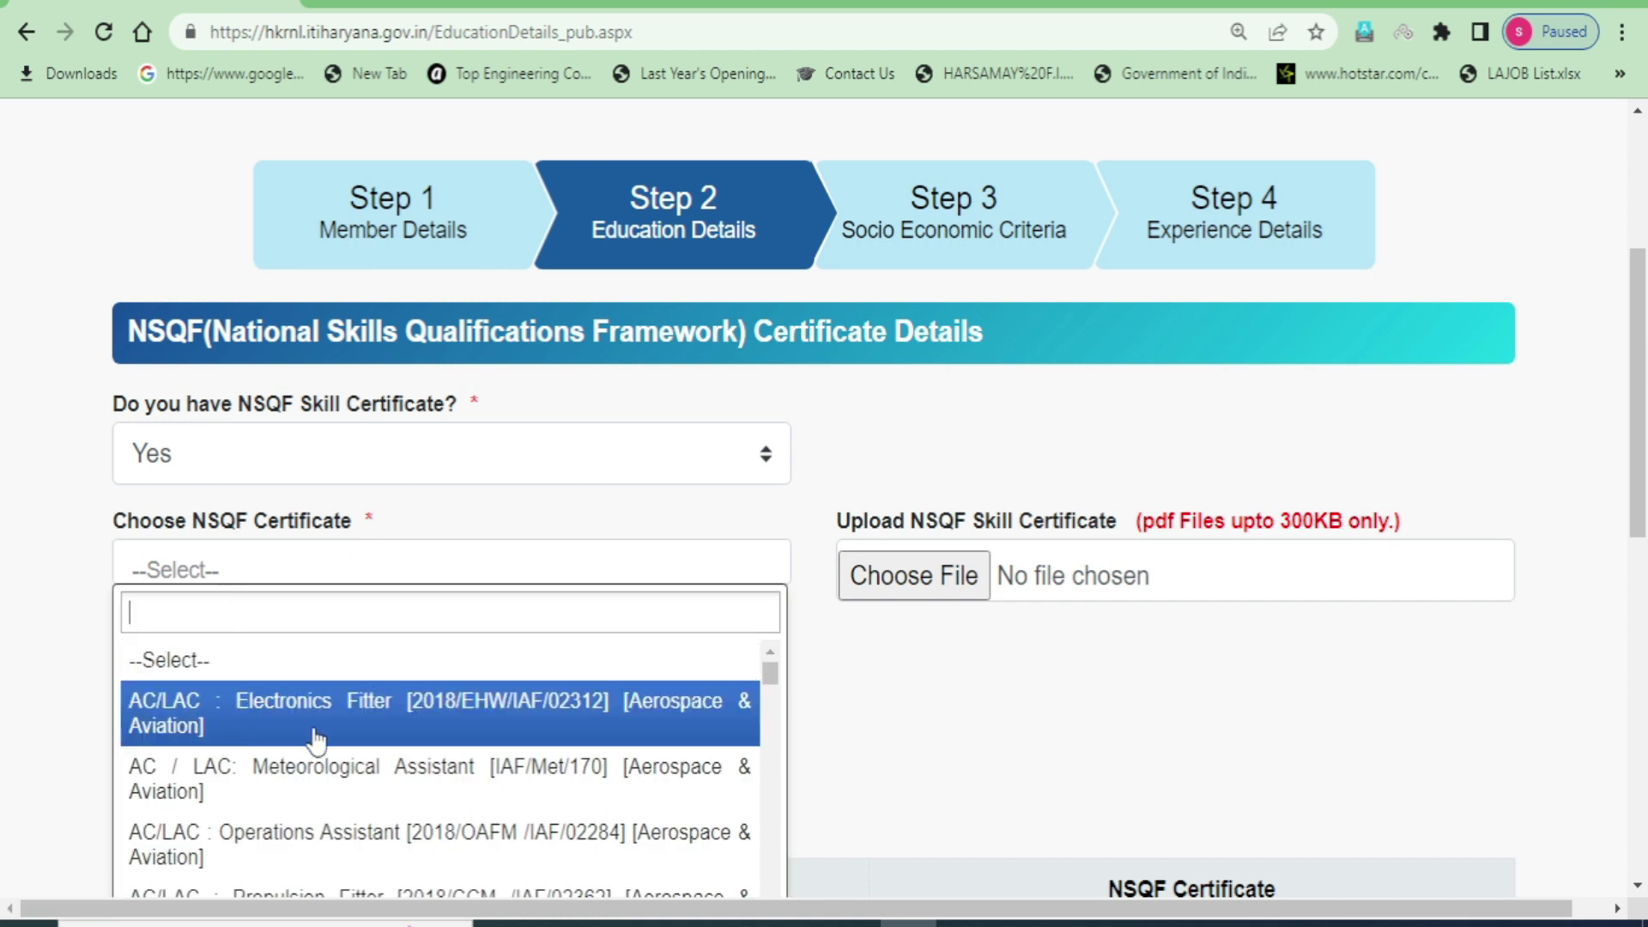
scroll(343, 729, "down", 5)
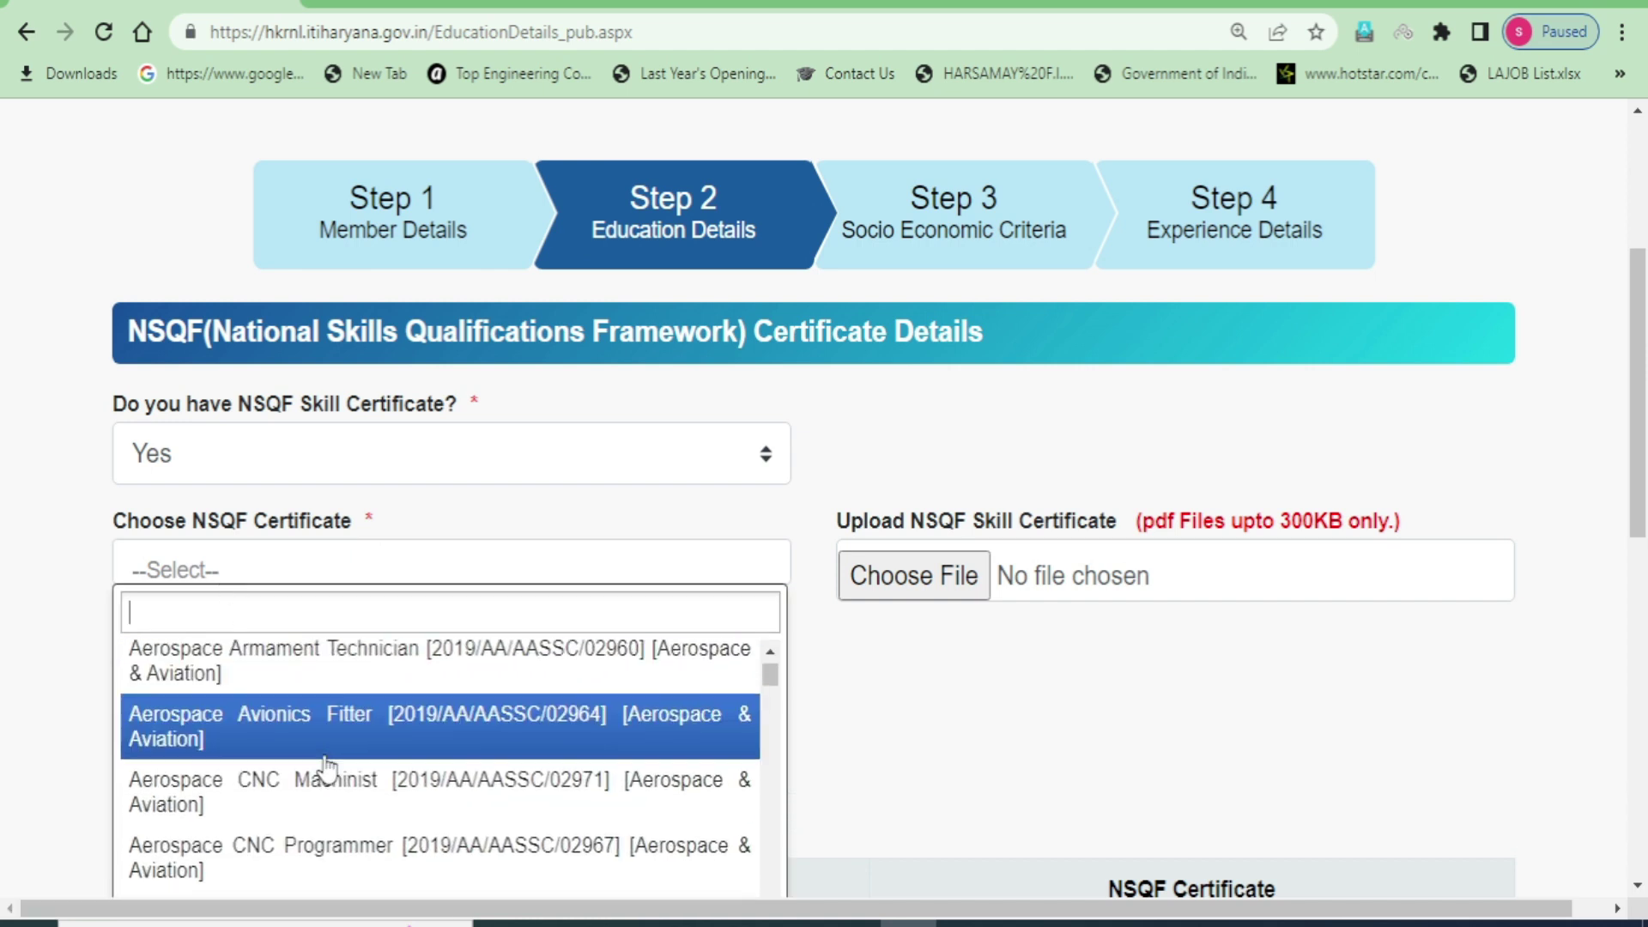
scroll(323, 777, "down", 5)
scroll(412, 790, "down", 10)
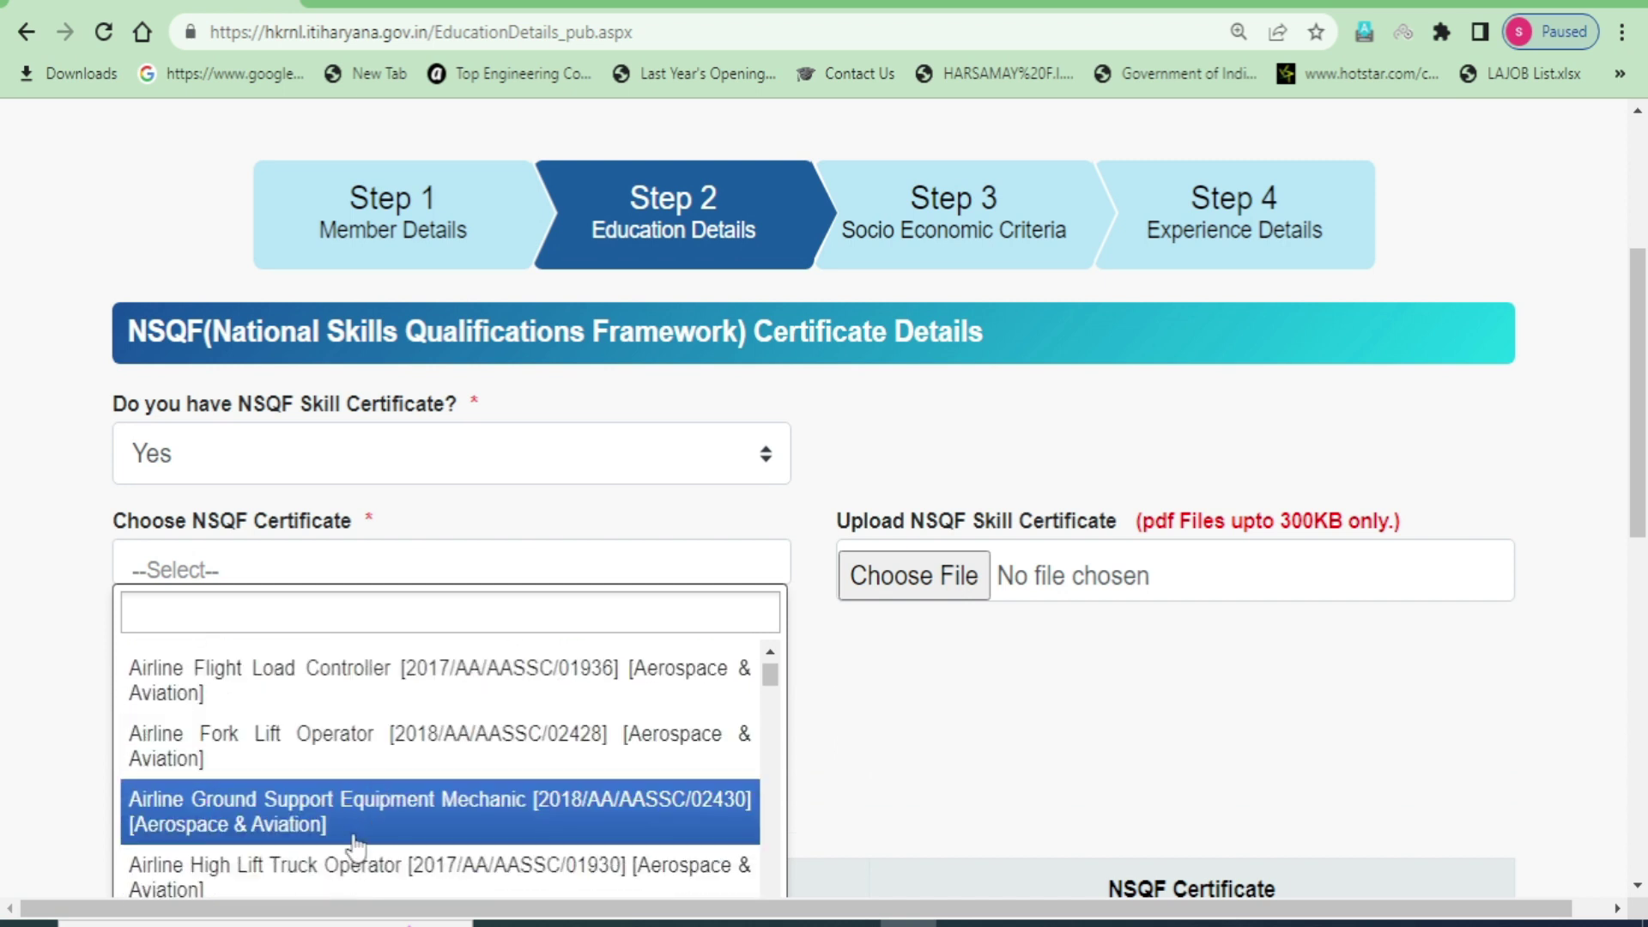
scroll(407, 654, "up", 1)
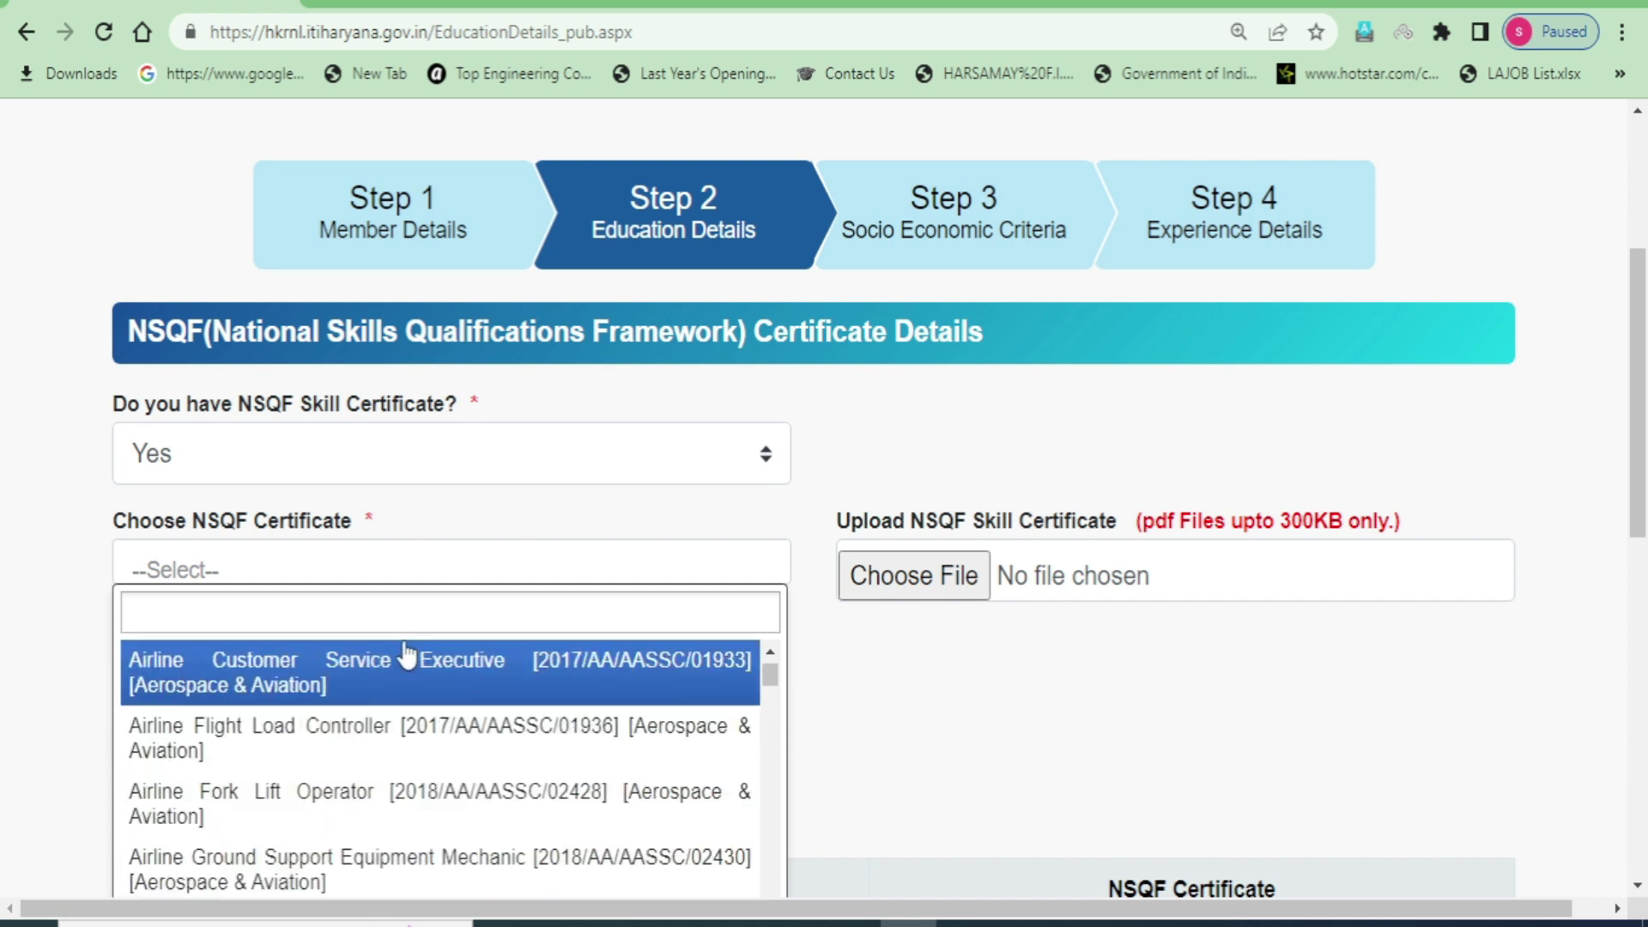
scroll(412, 815, "up", 6)
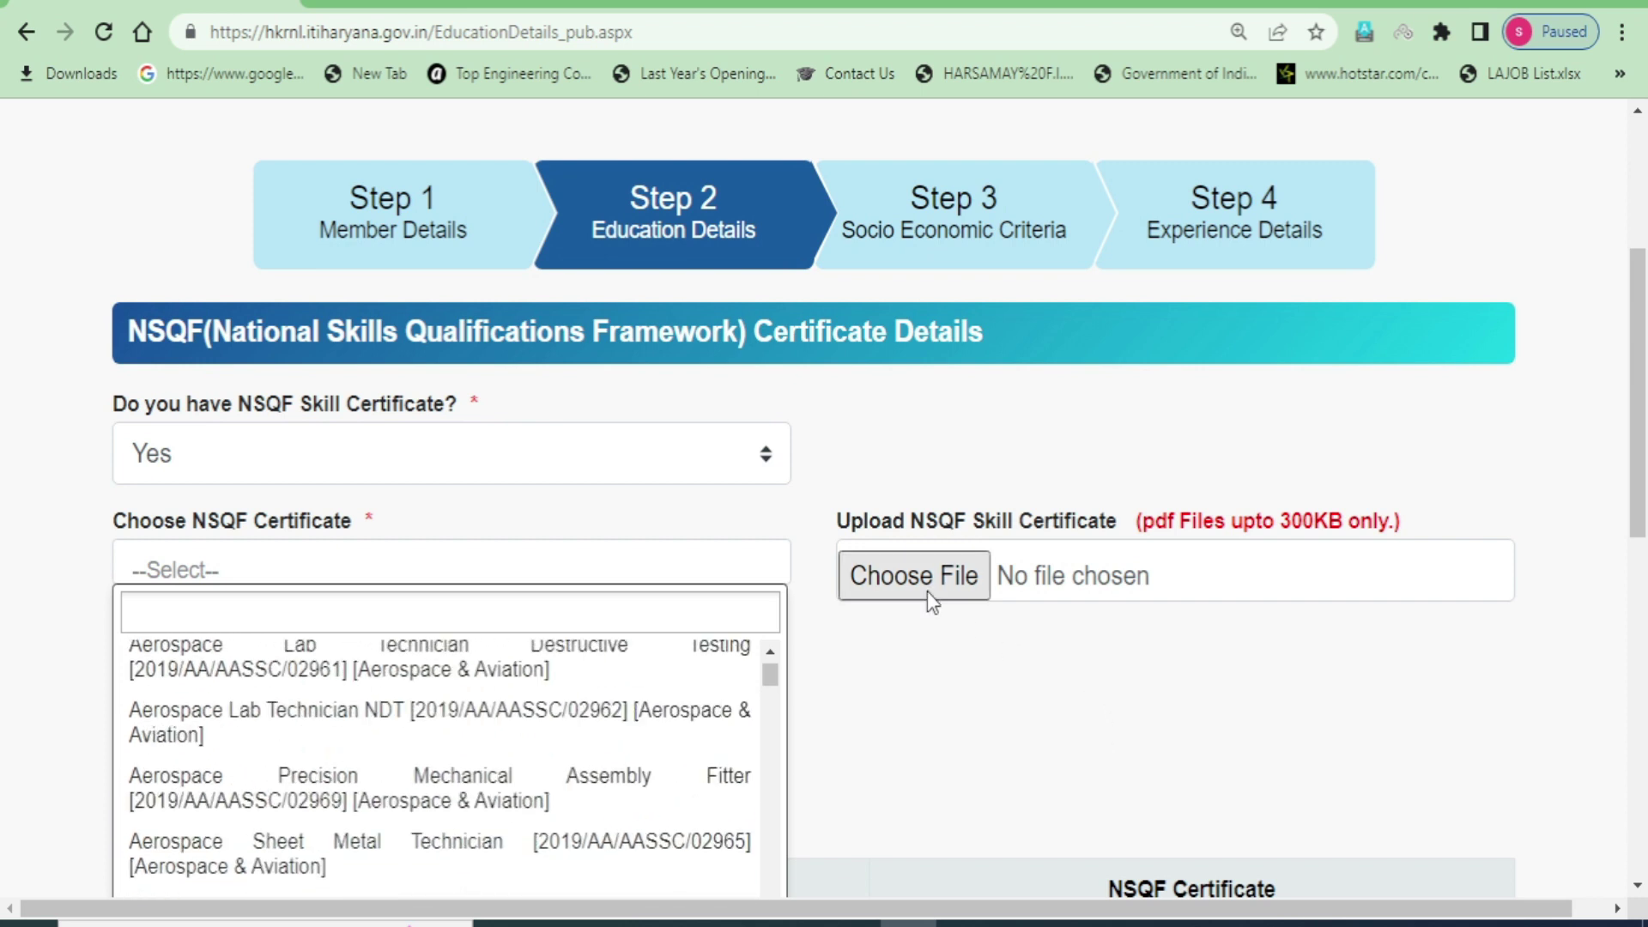
left_click(956, 669)
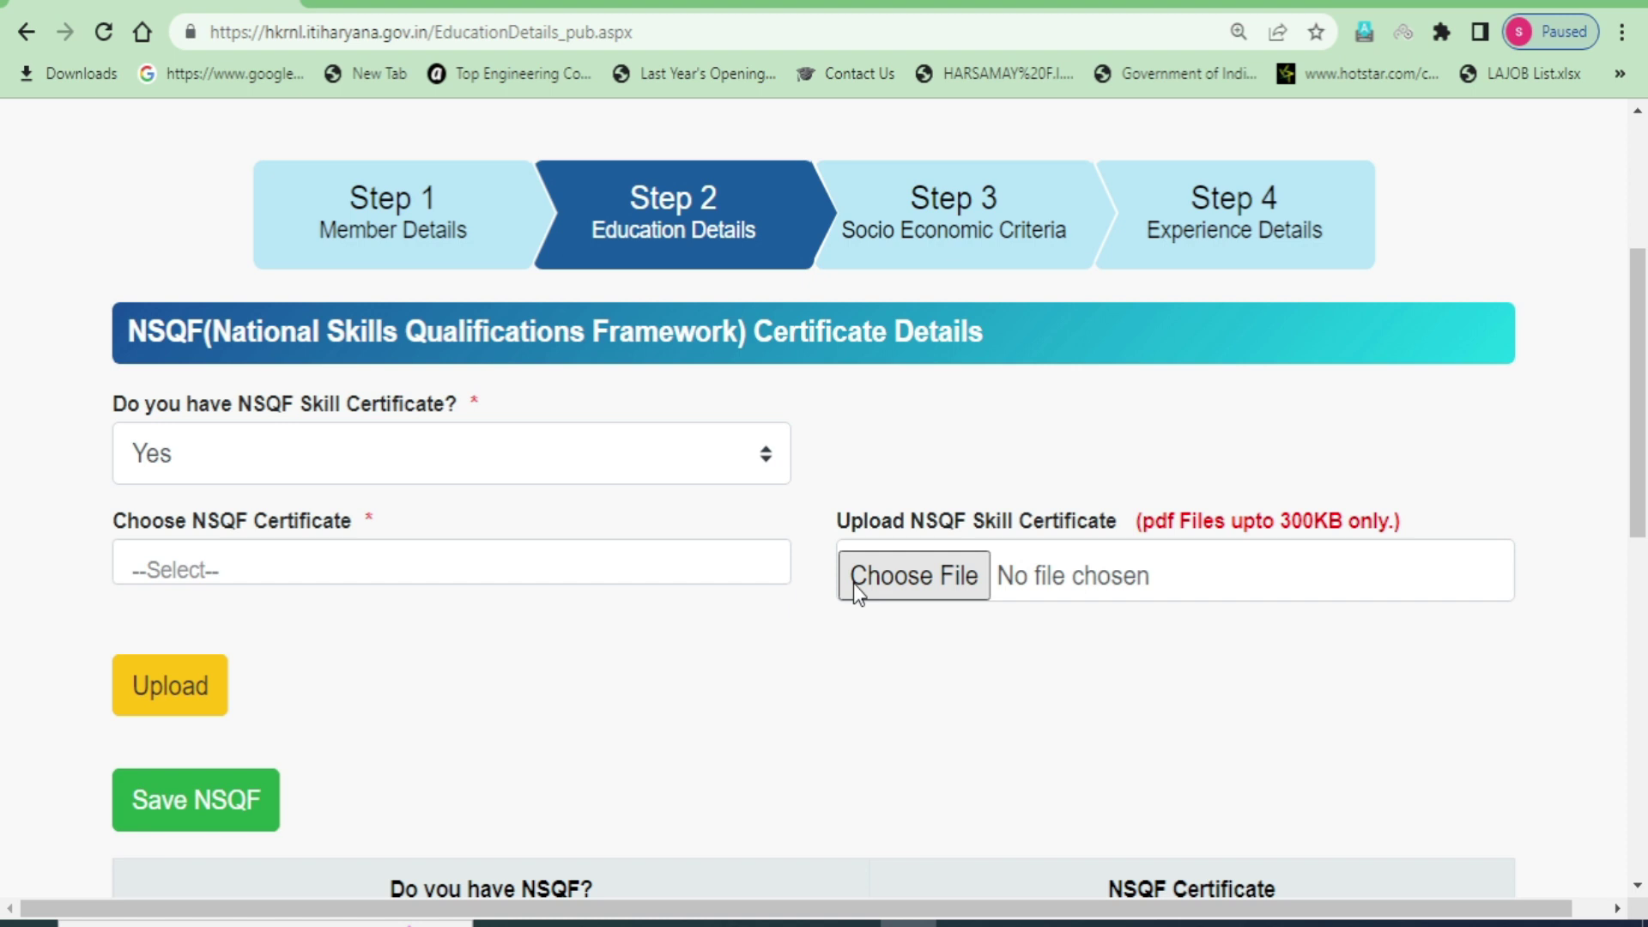
- Change the NSQF Skill Certificate answer to No
left_click(304, 472)
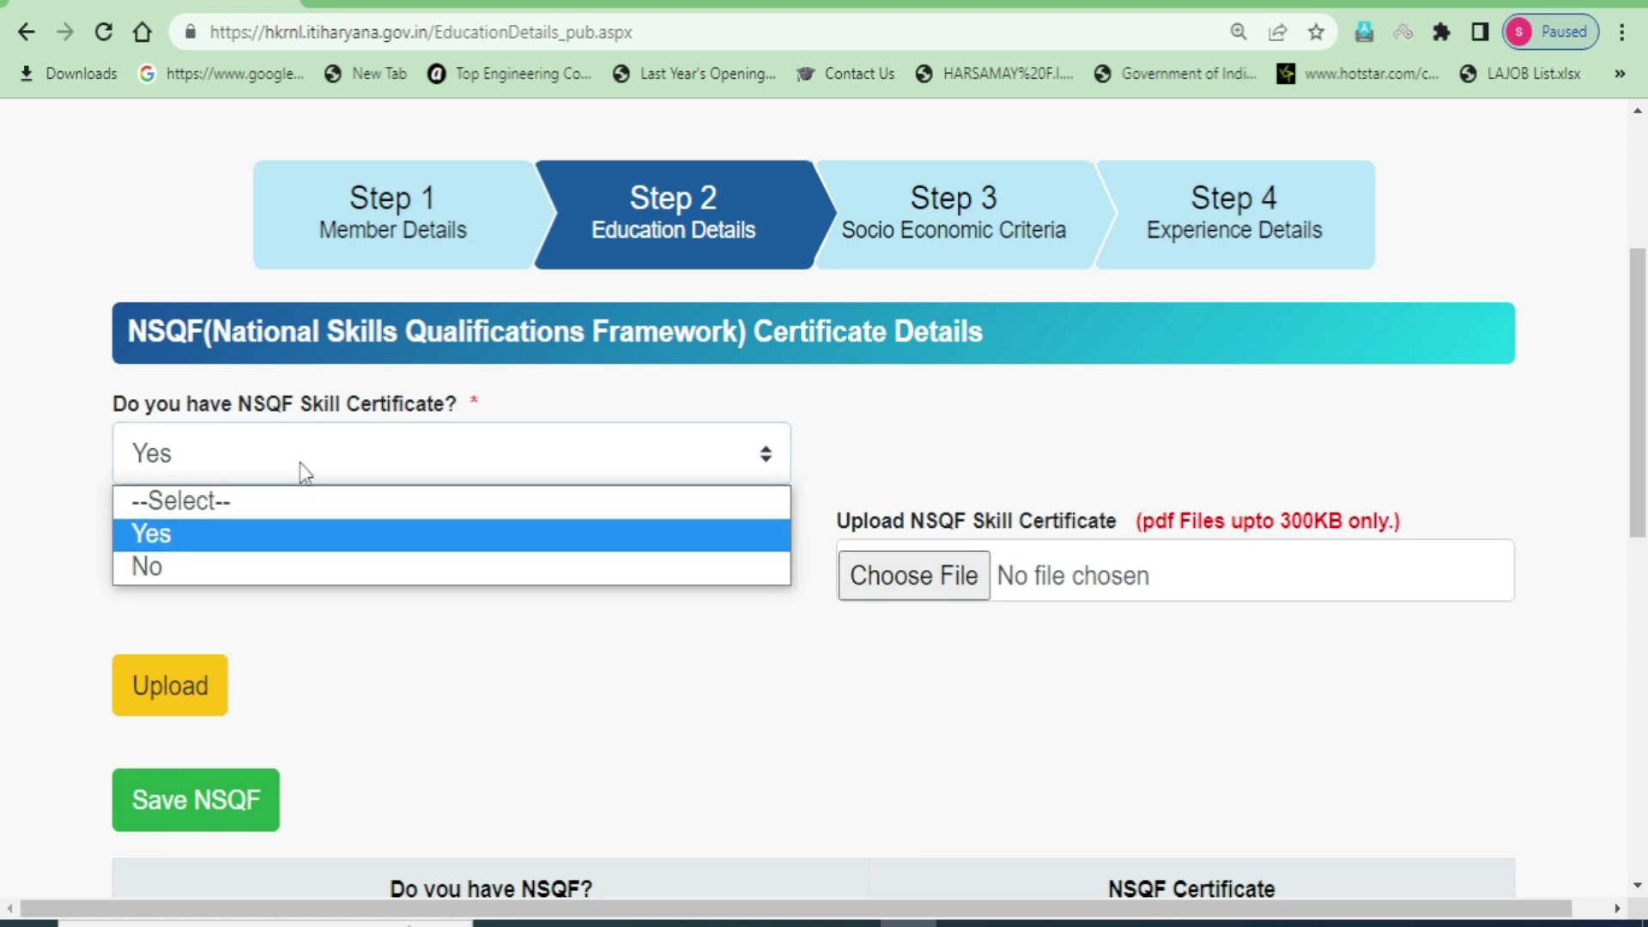
left_click(200, 568)
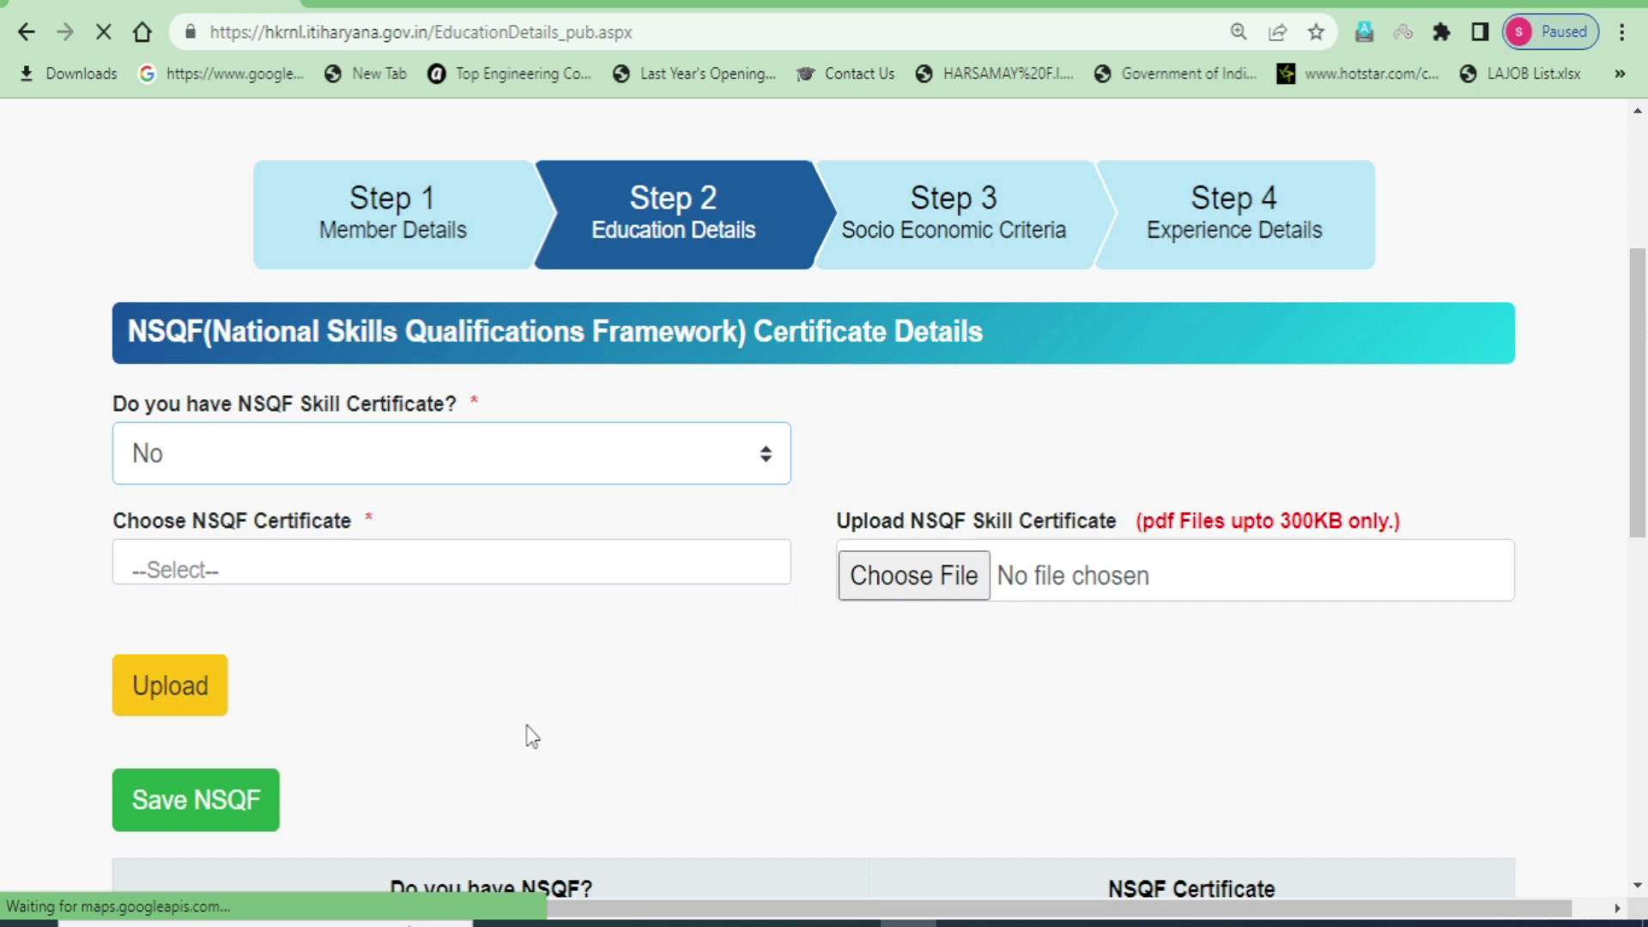
scroll(522, 662, "down", 5)
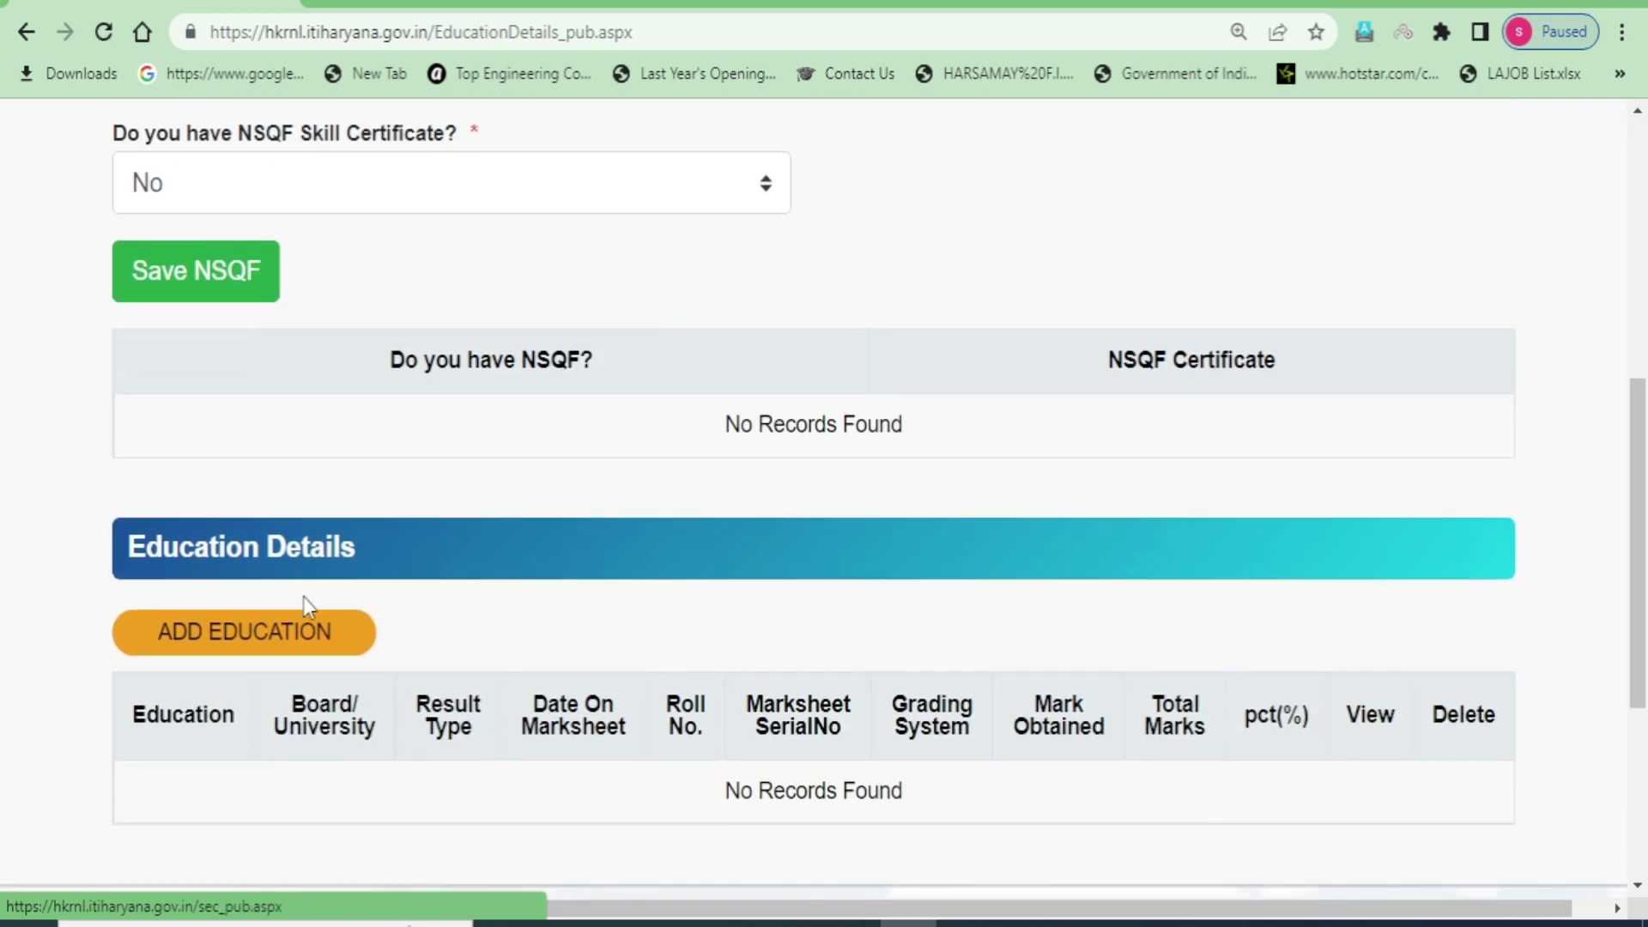
- Zoom the page out with Ctrl+minus and start a new education record
scroll(304, 598, "down", 3)
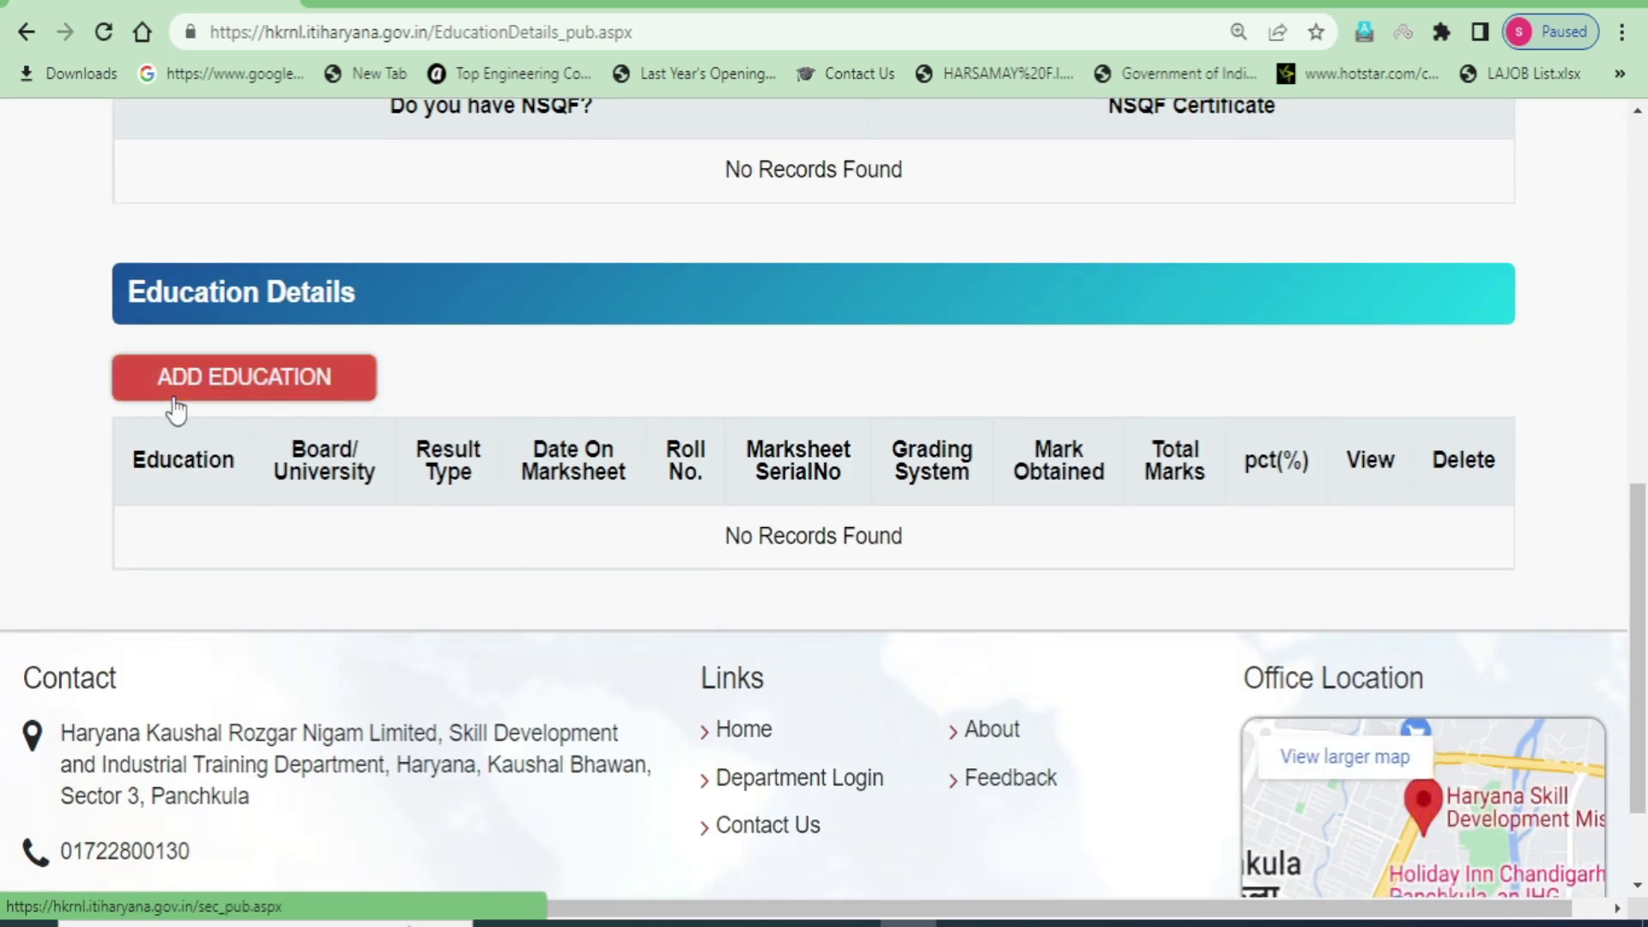
key("ctrl+minus")
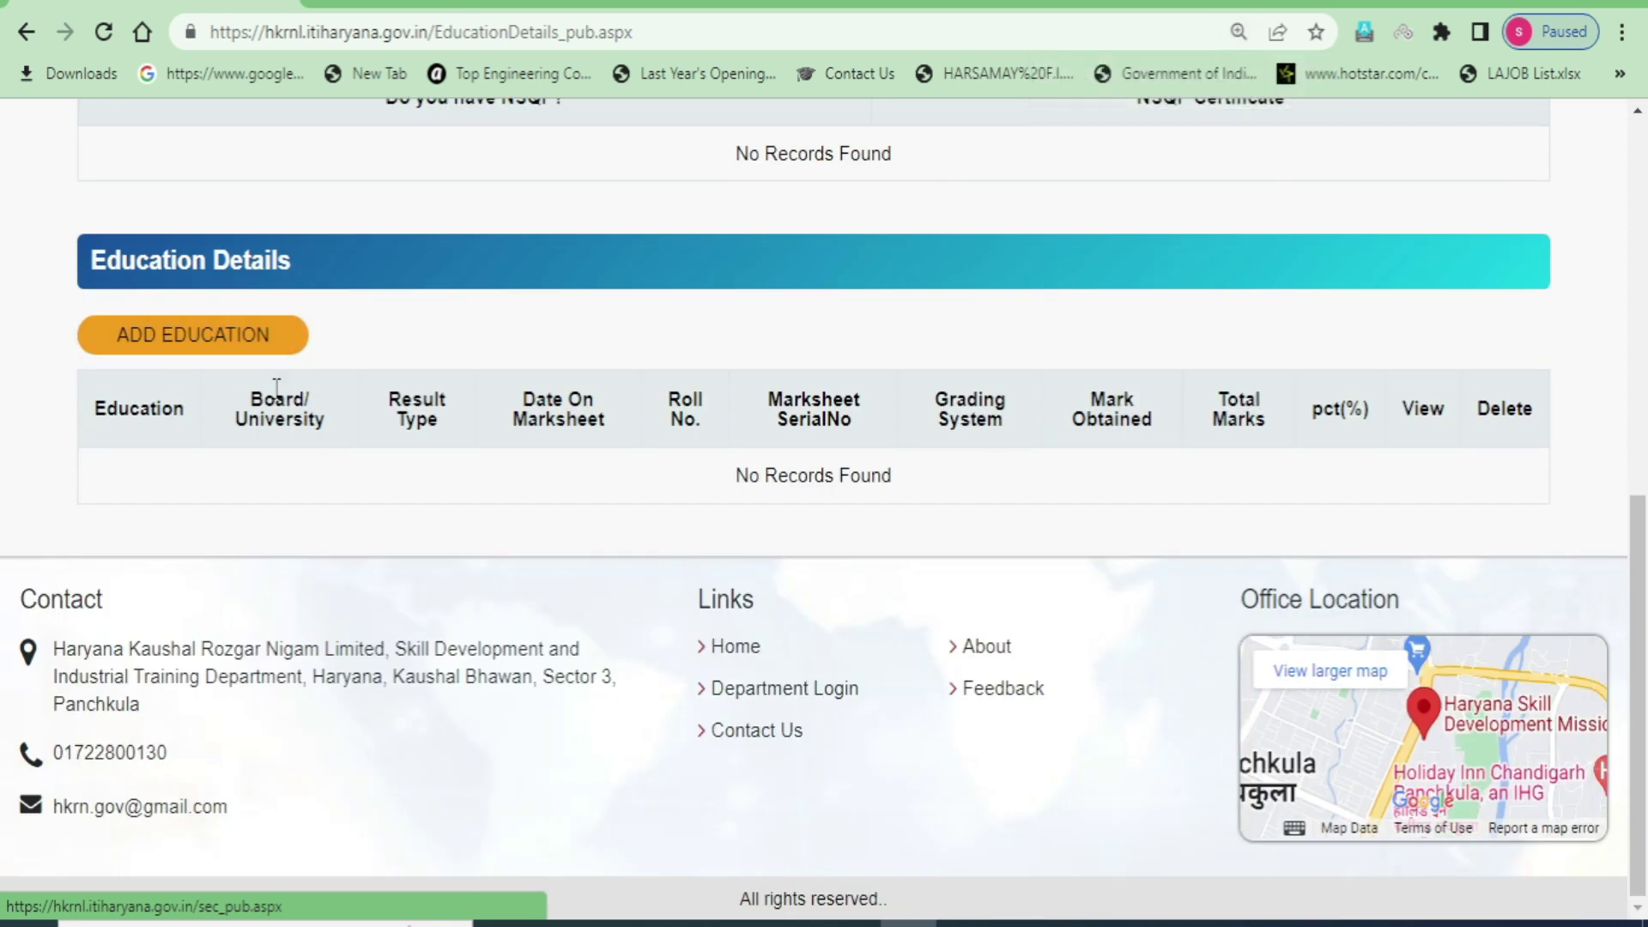
scroll(214, 341, "up", 2)
left_click(167, 472)
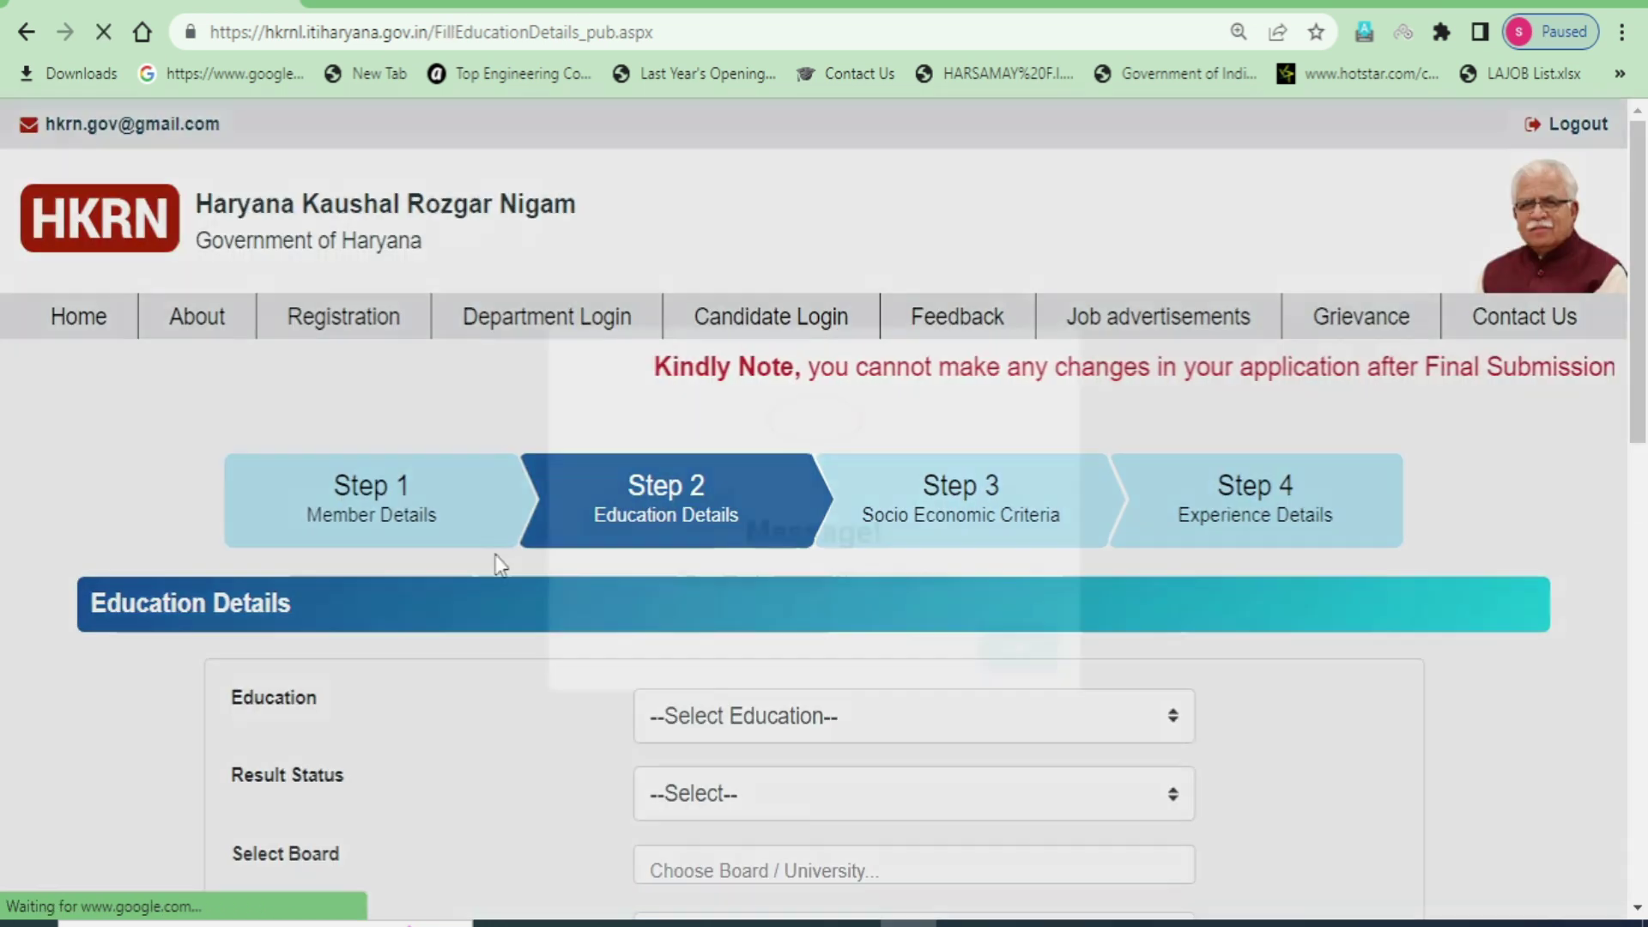
scroll(813, 673, "down", 3)
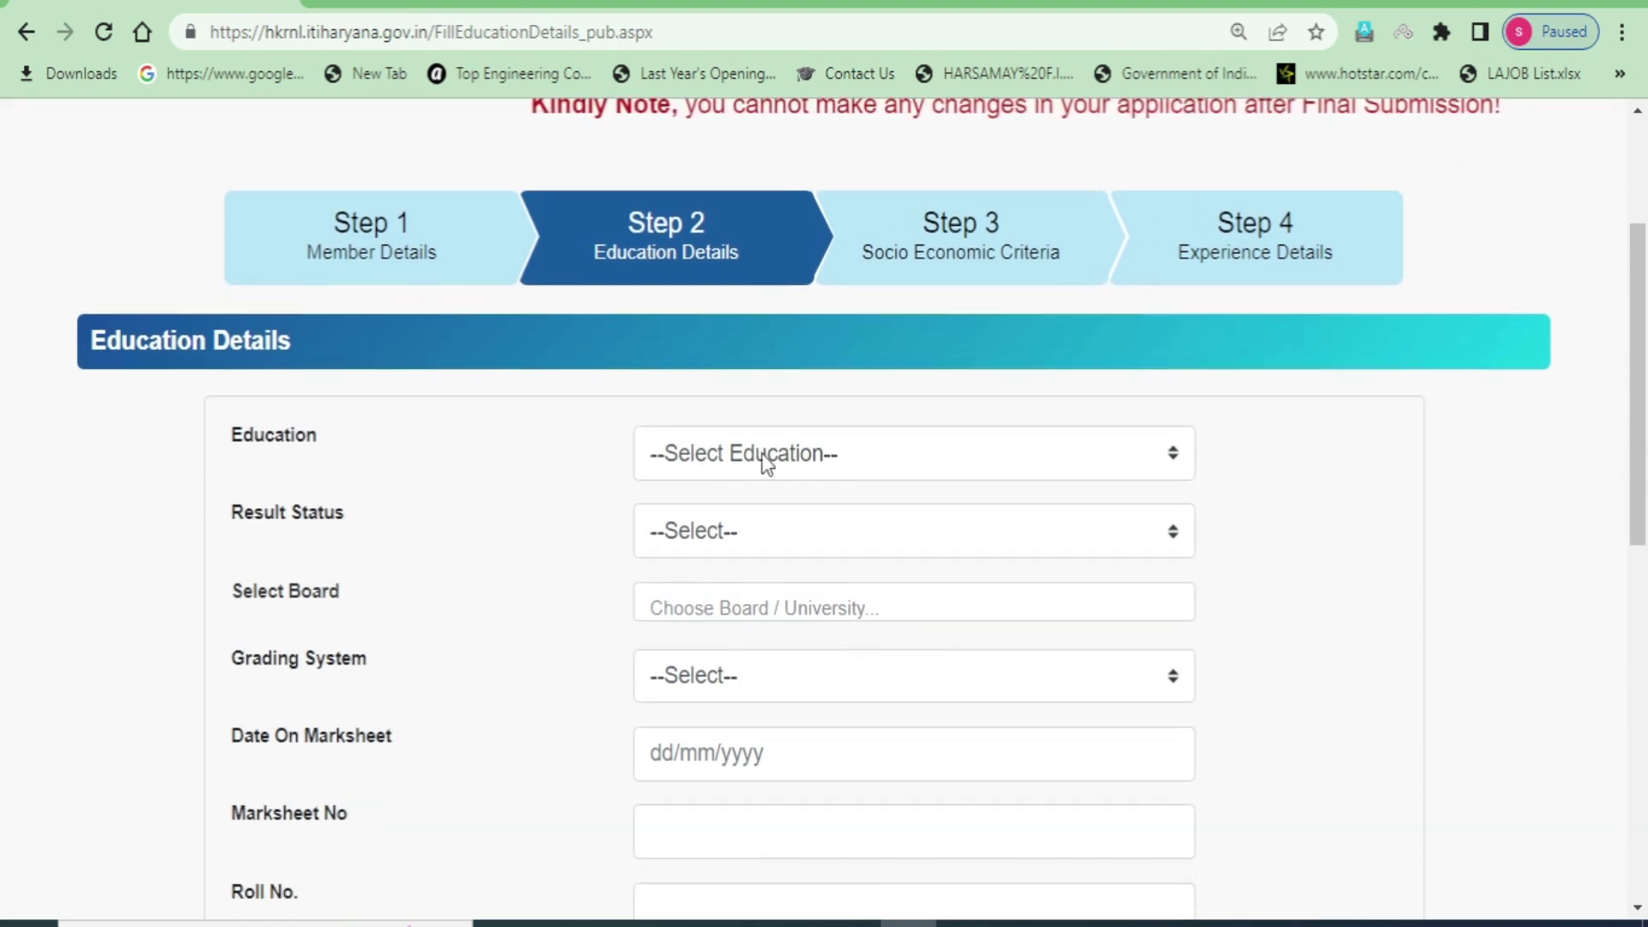
- Set education to Class10th, Pass, Haryana Board of School Education, Non CGPA
left_click(877, 451)
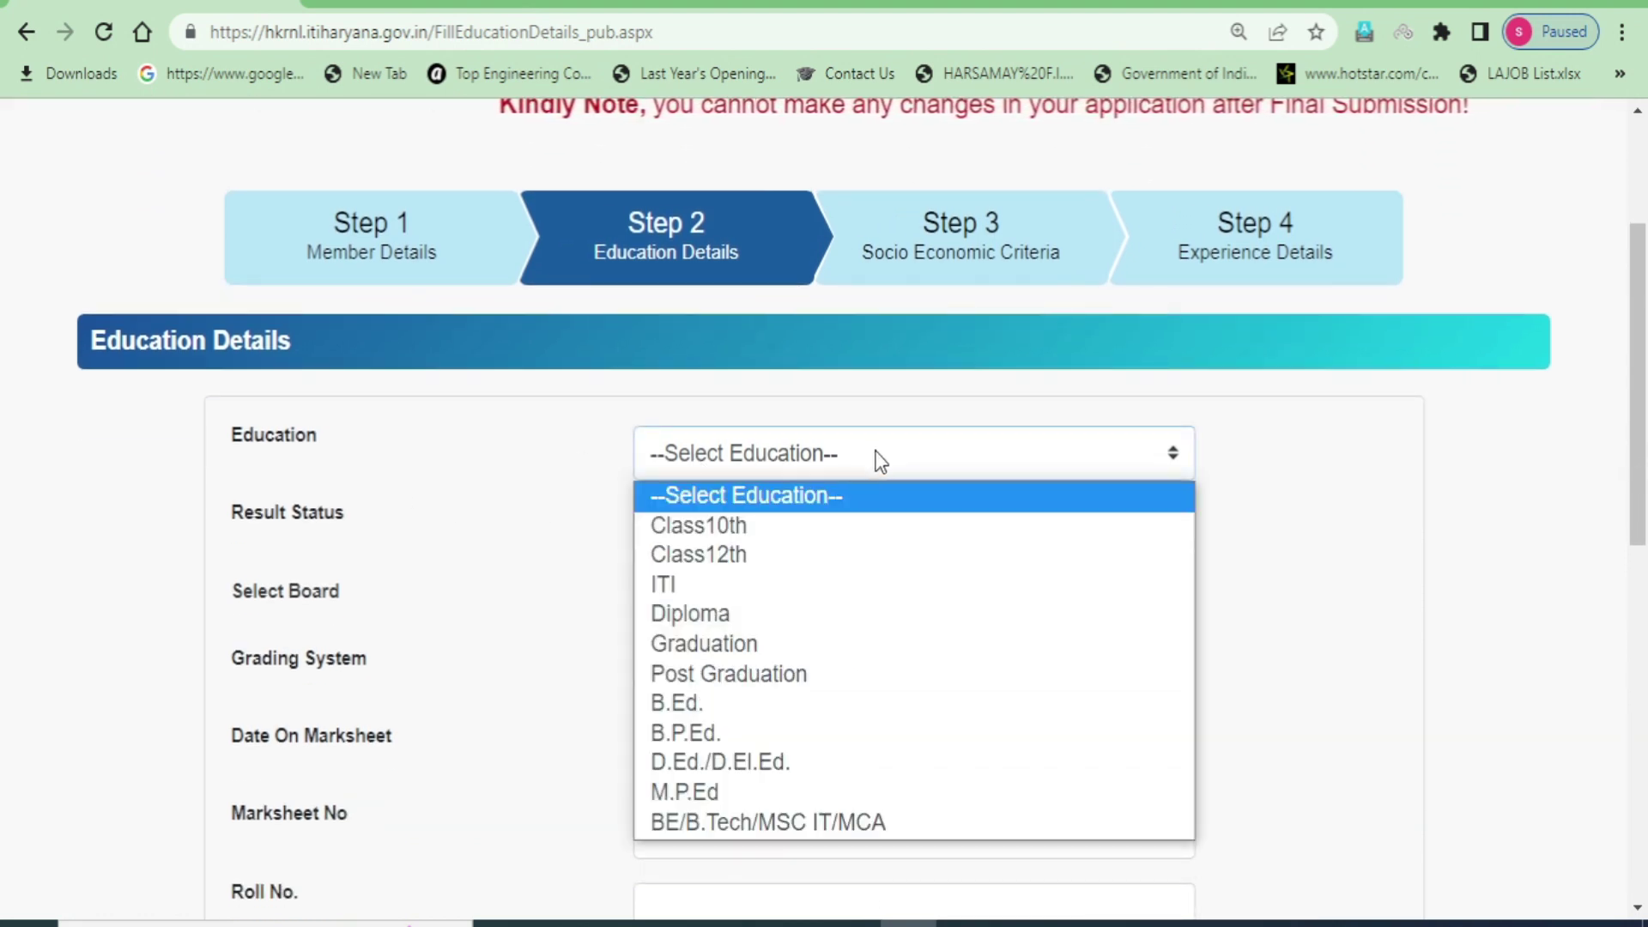
left_click(750, 529)
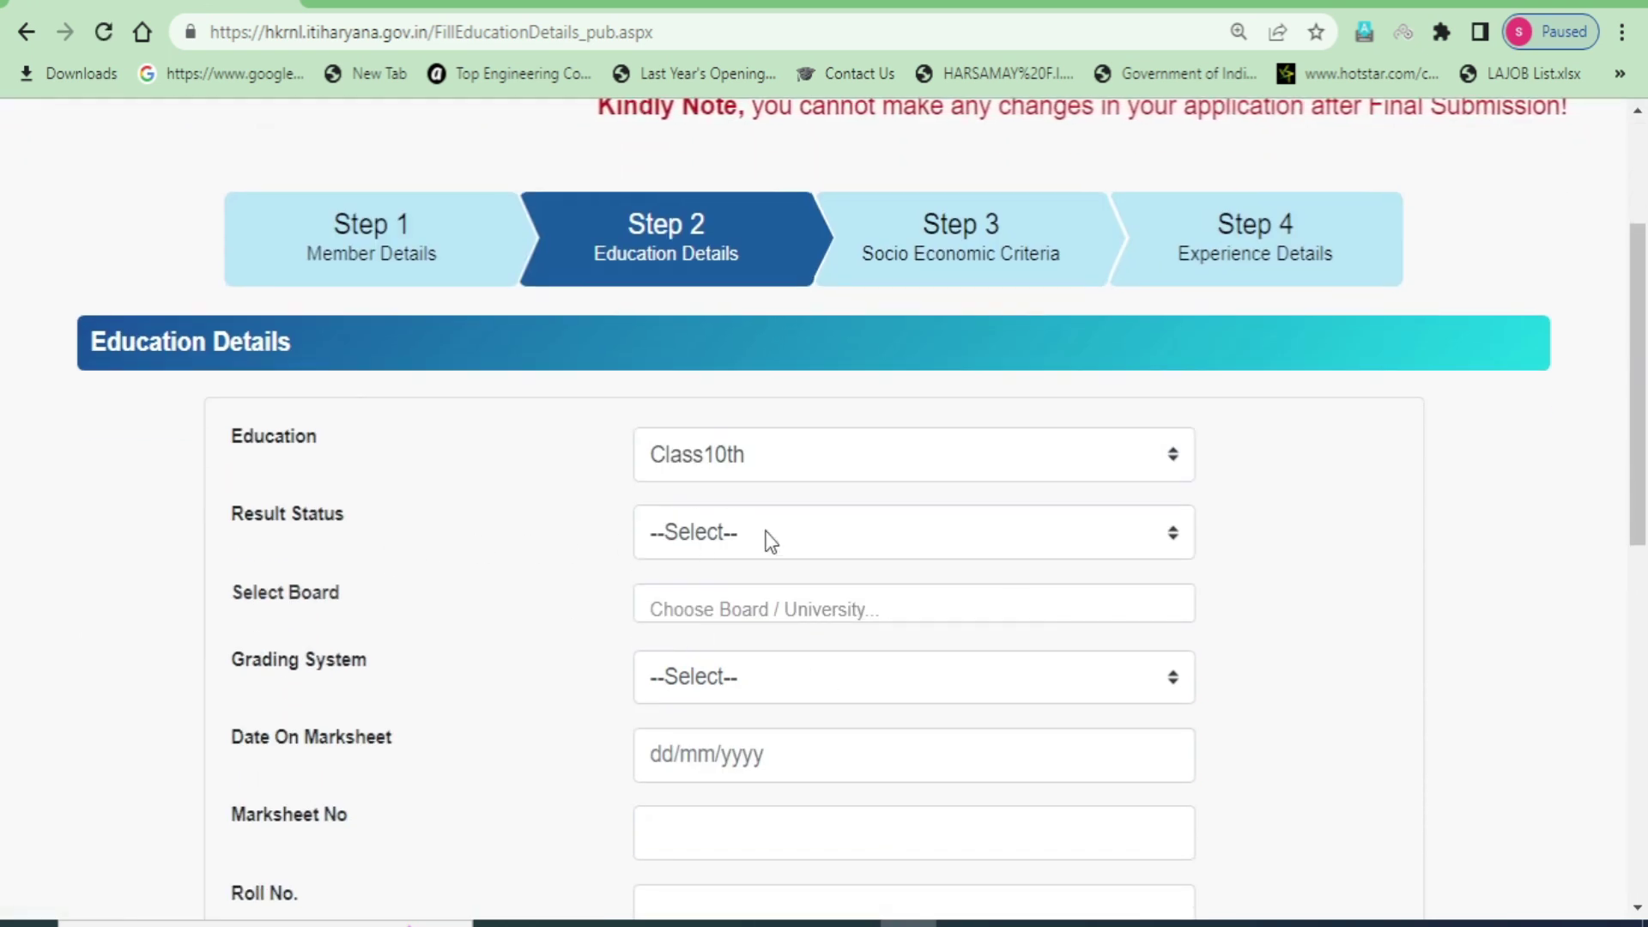
left_click(770, 541)
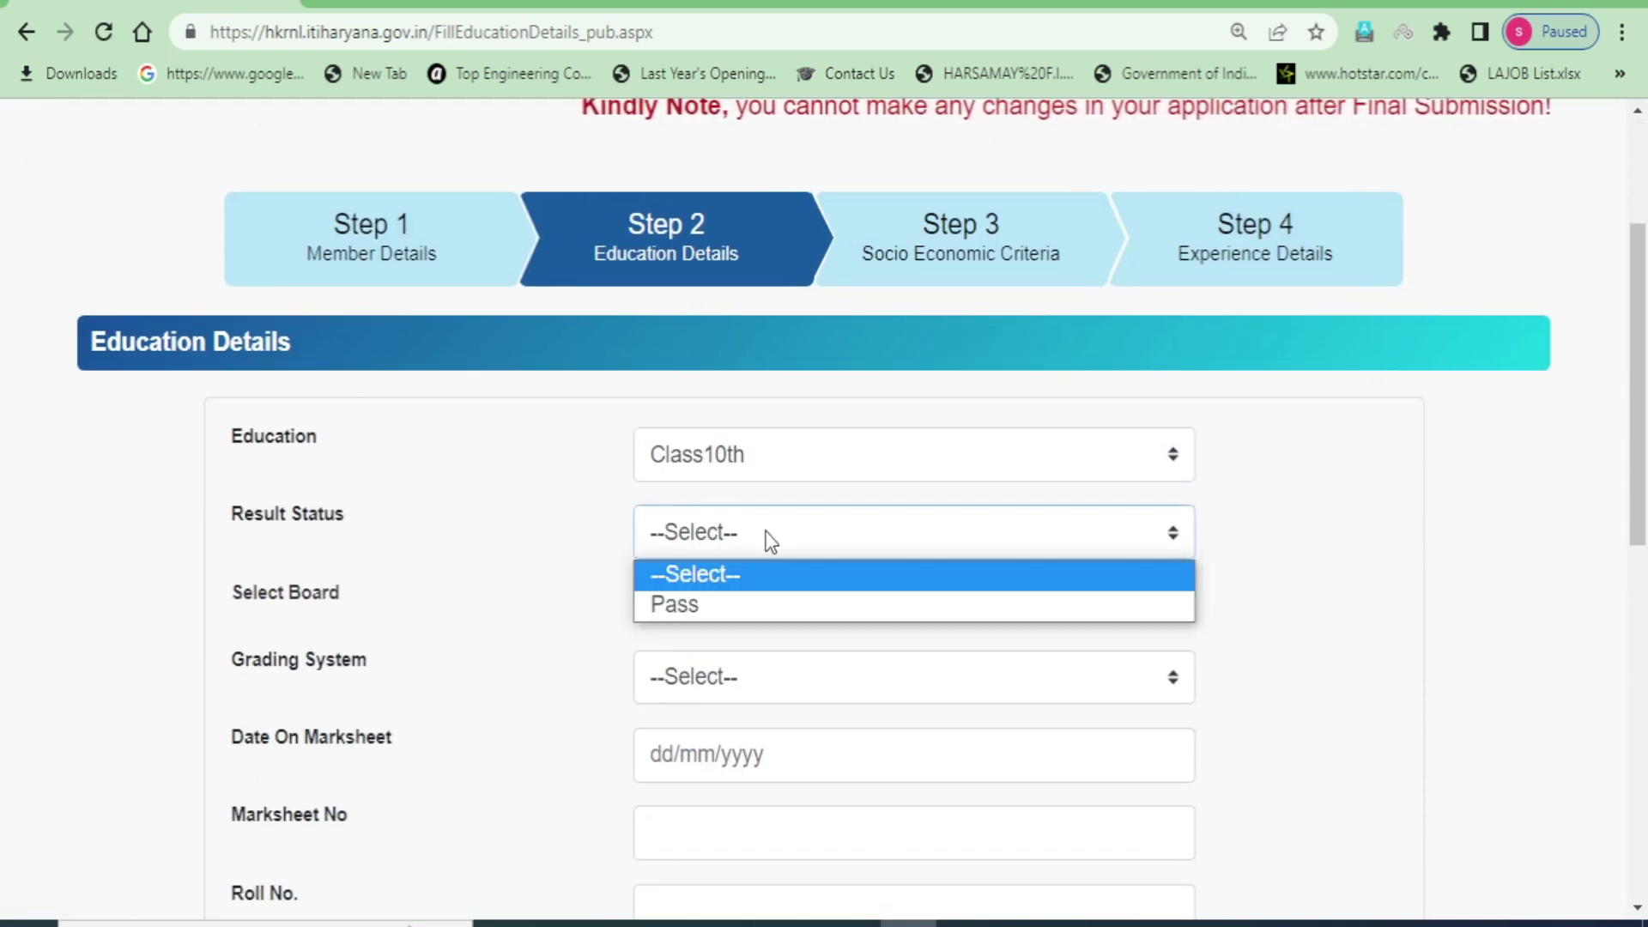
left_click(707, 613)
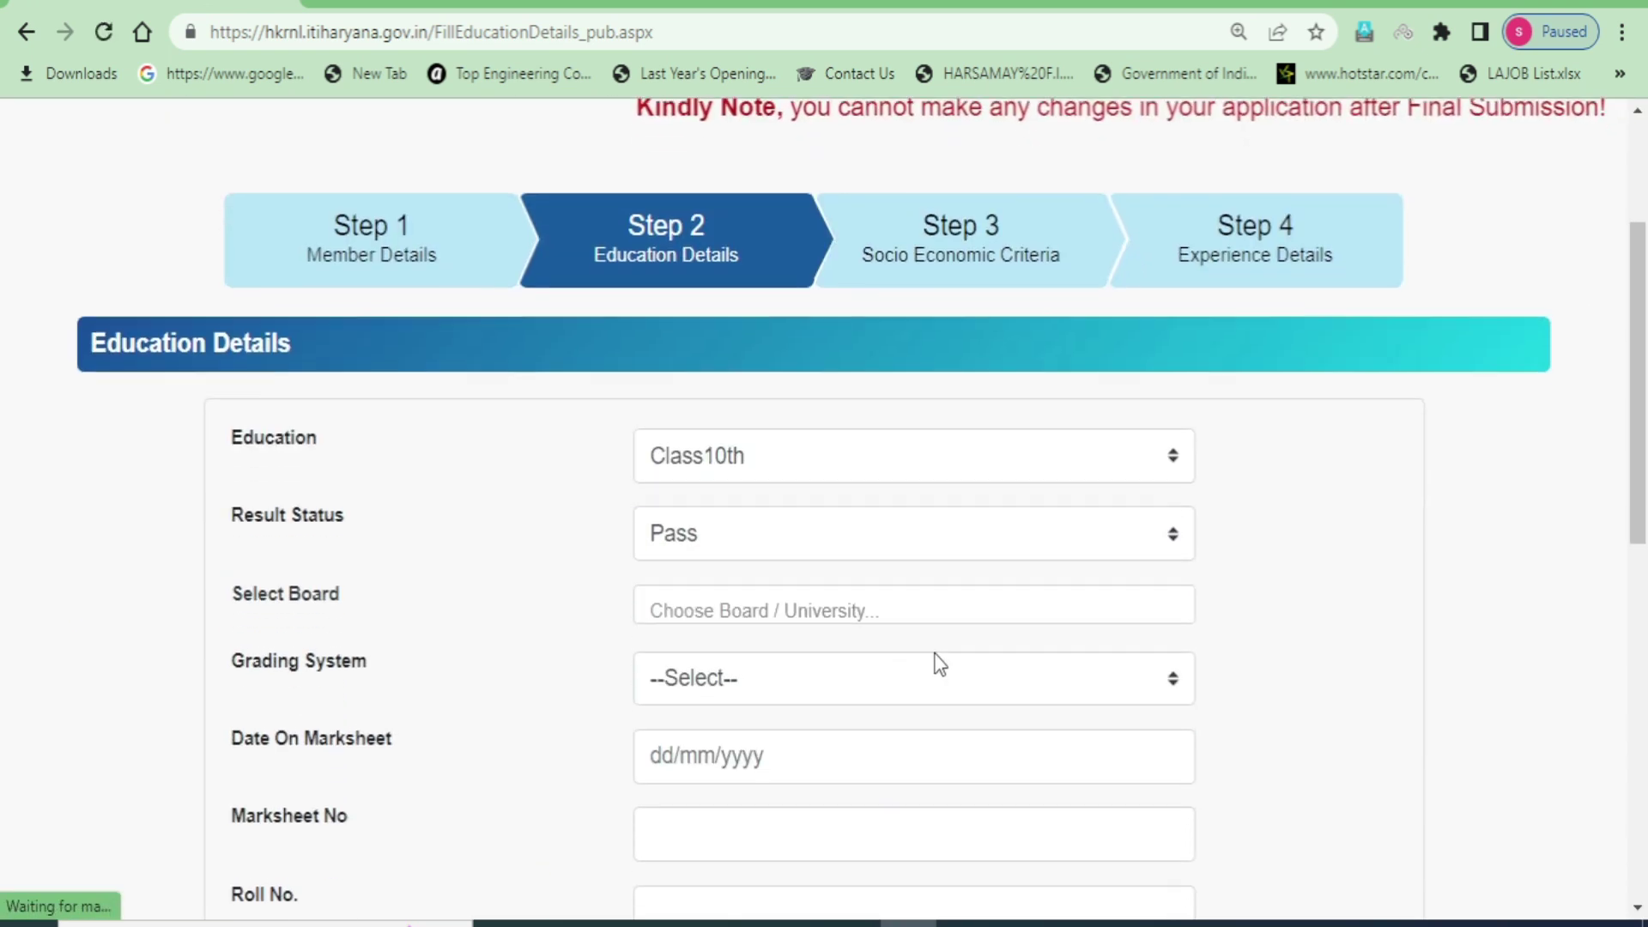
left_click(759, 614)
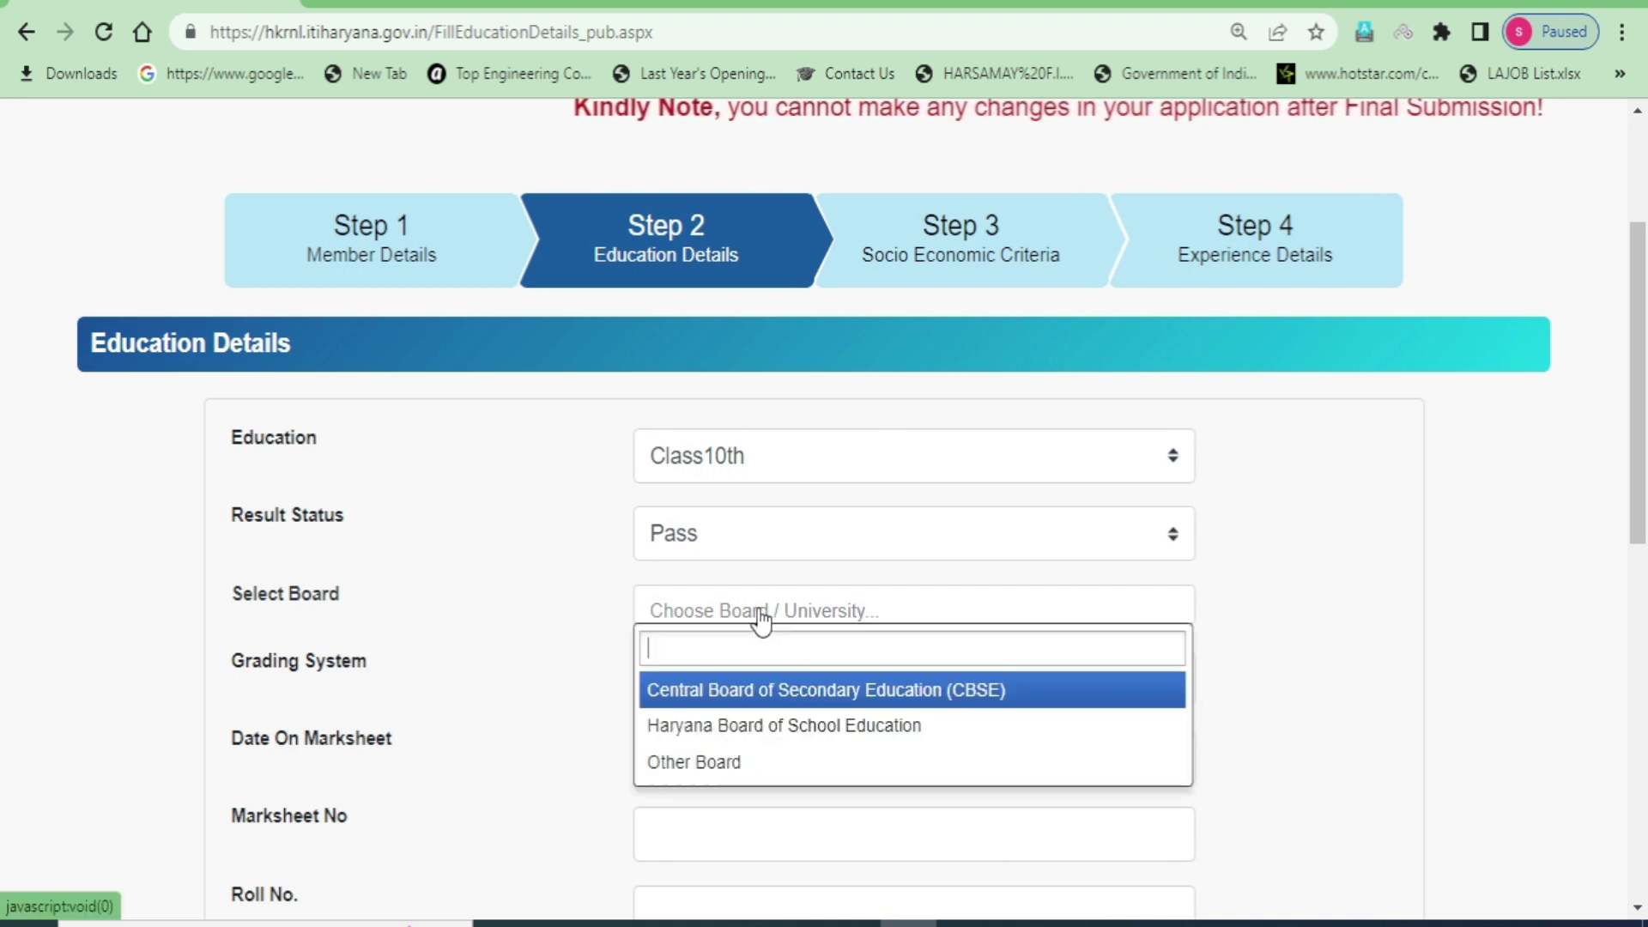
left_click(769, 726)
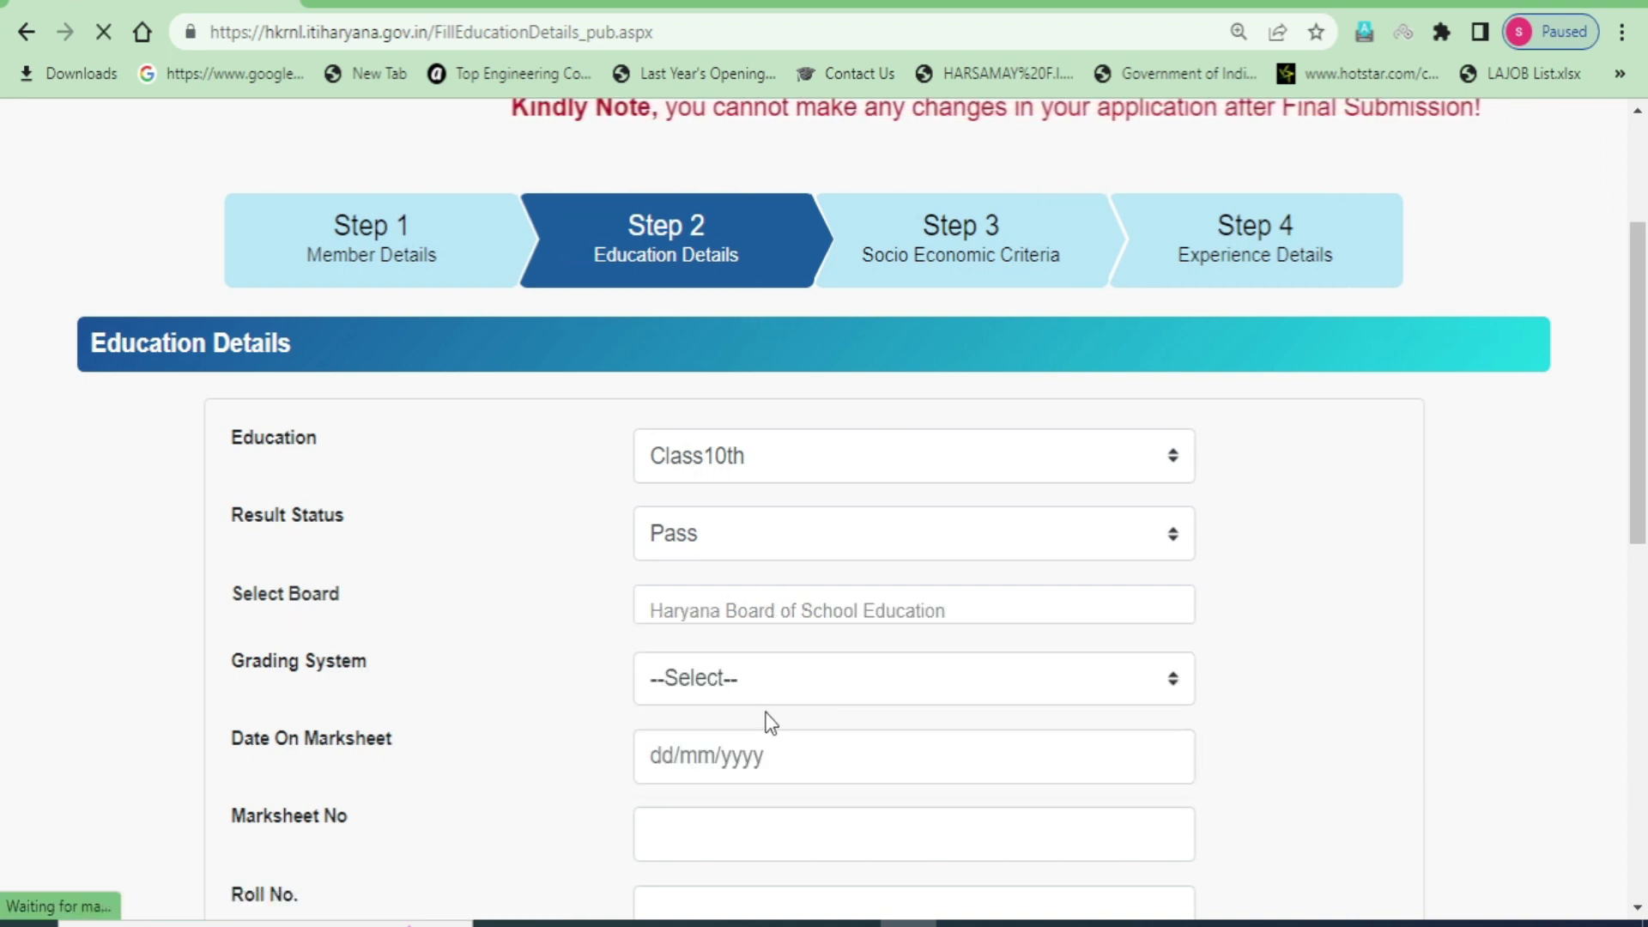
scroll(987, 618, "down", 2)
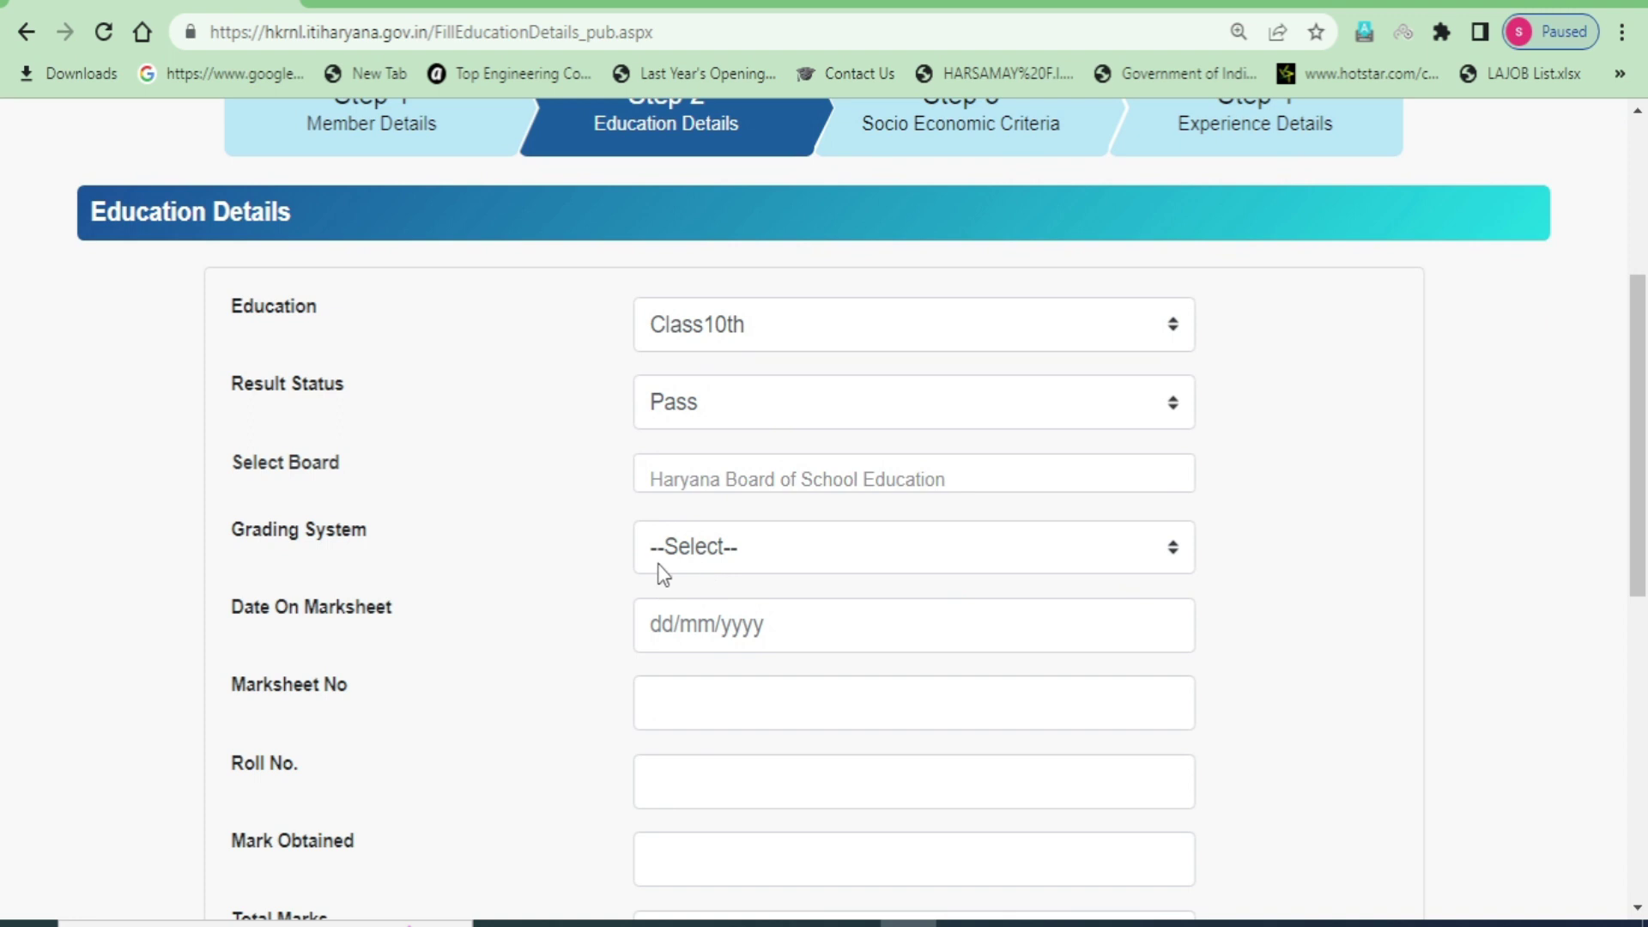
left_click(724, 553)
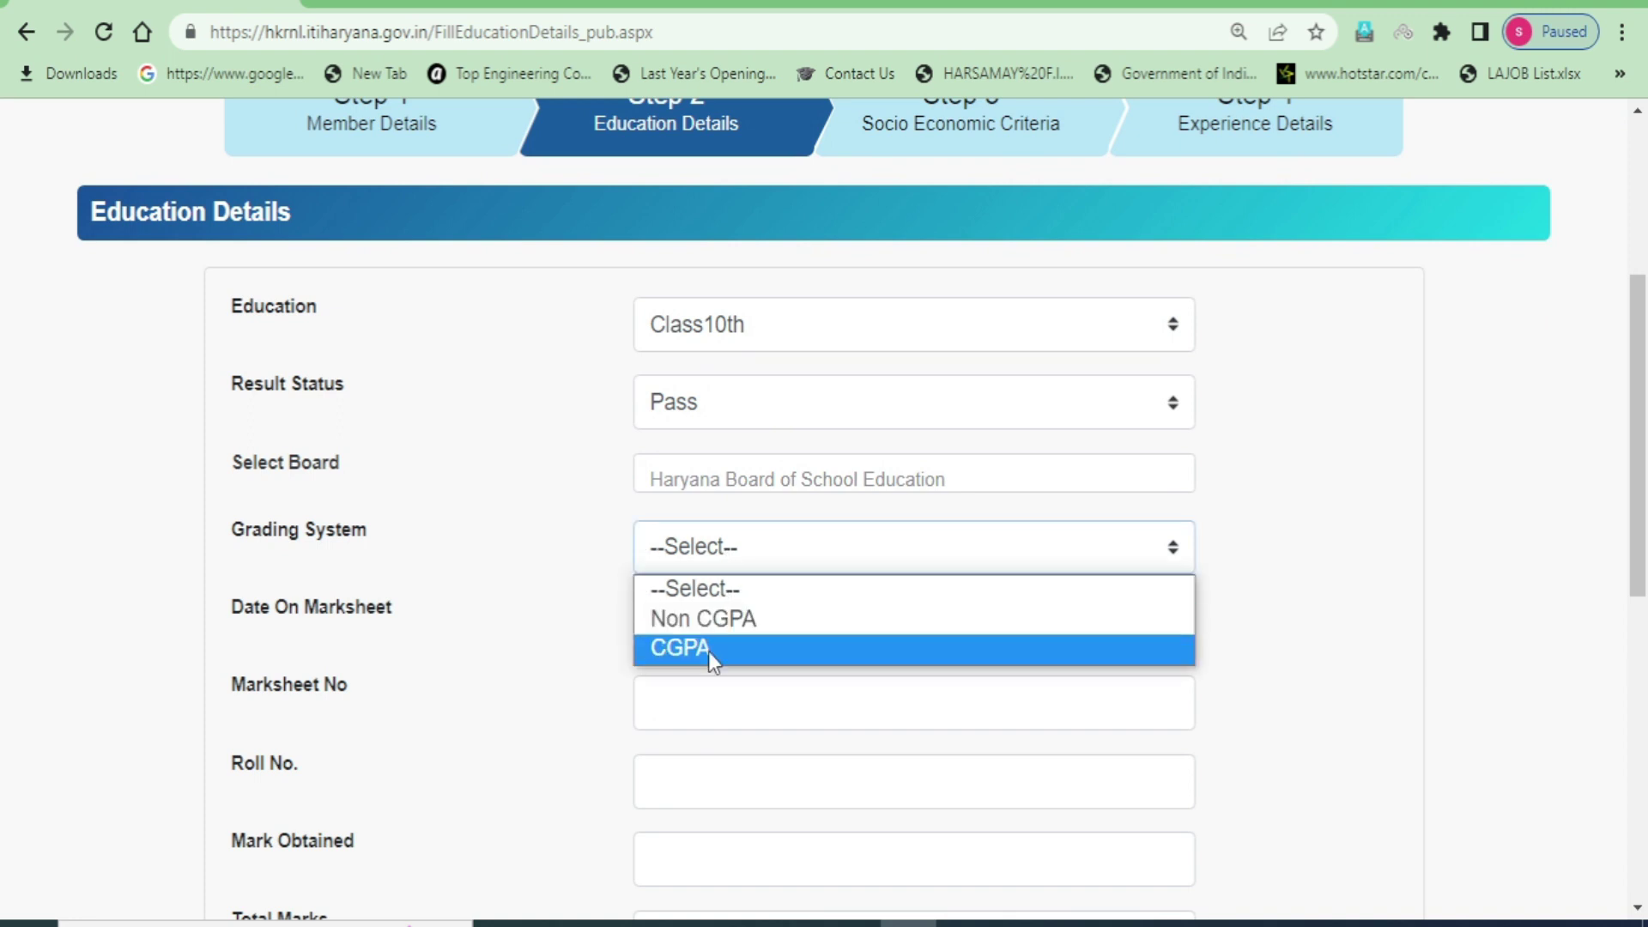
left_click(724, 624)
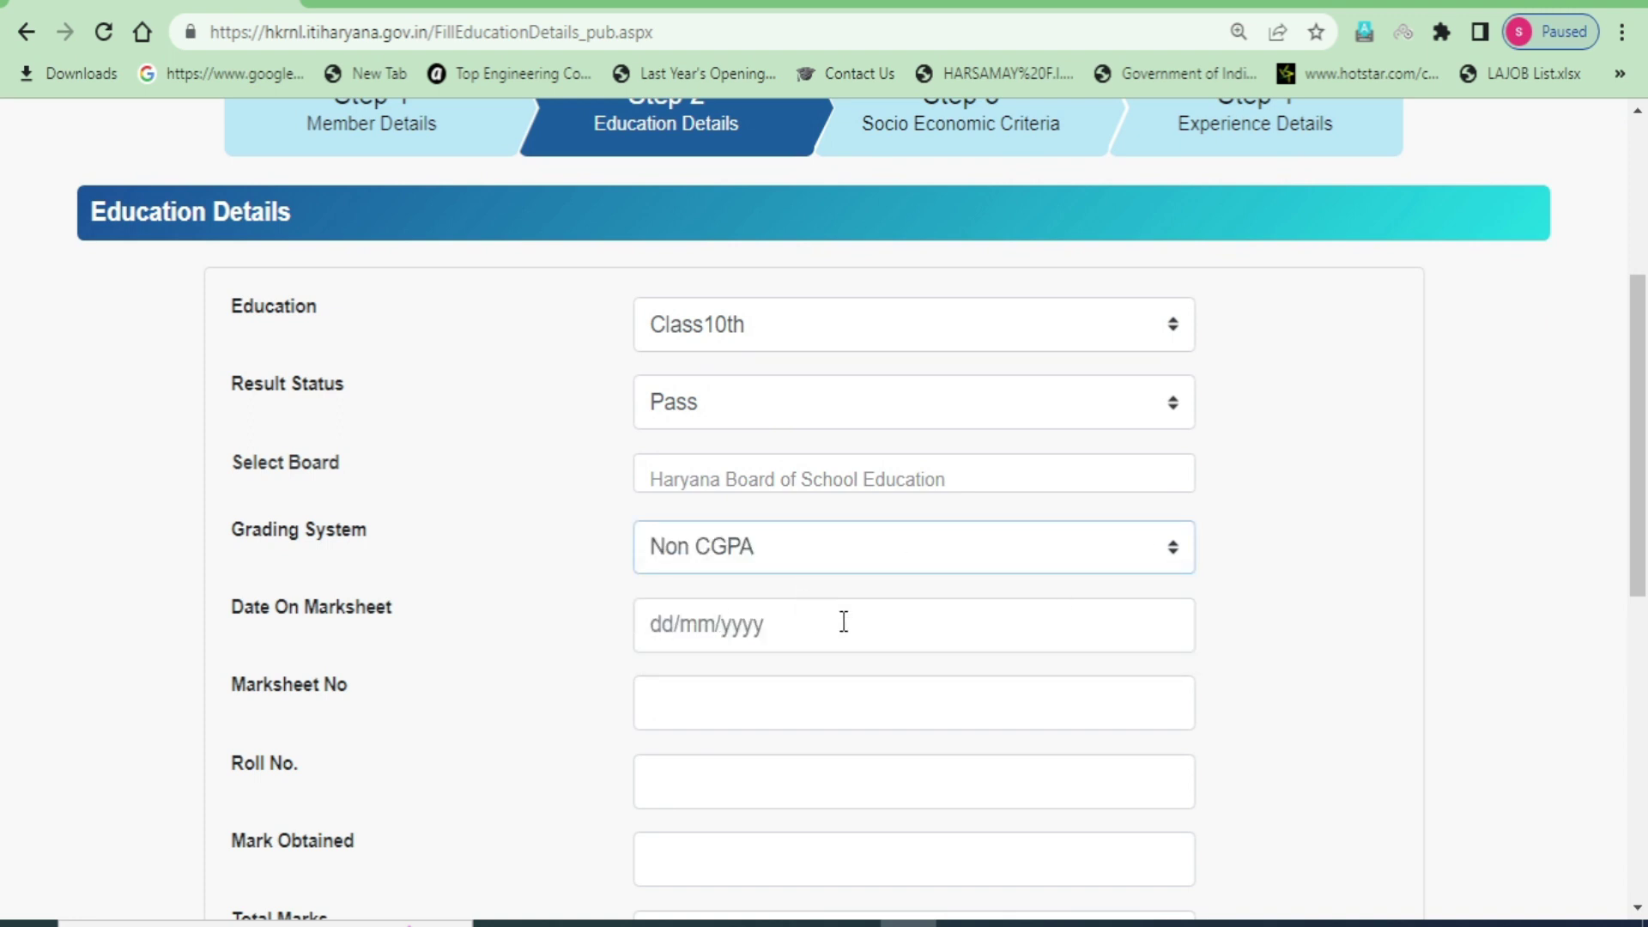
- Set the marksheet date to 05/05/2005 and enter the marksheet and roll numbers
left_click(661, 625)
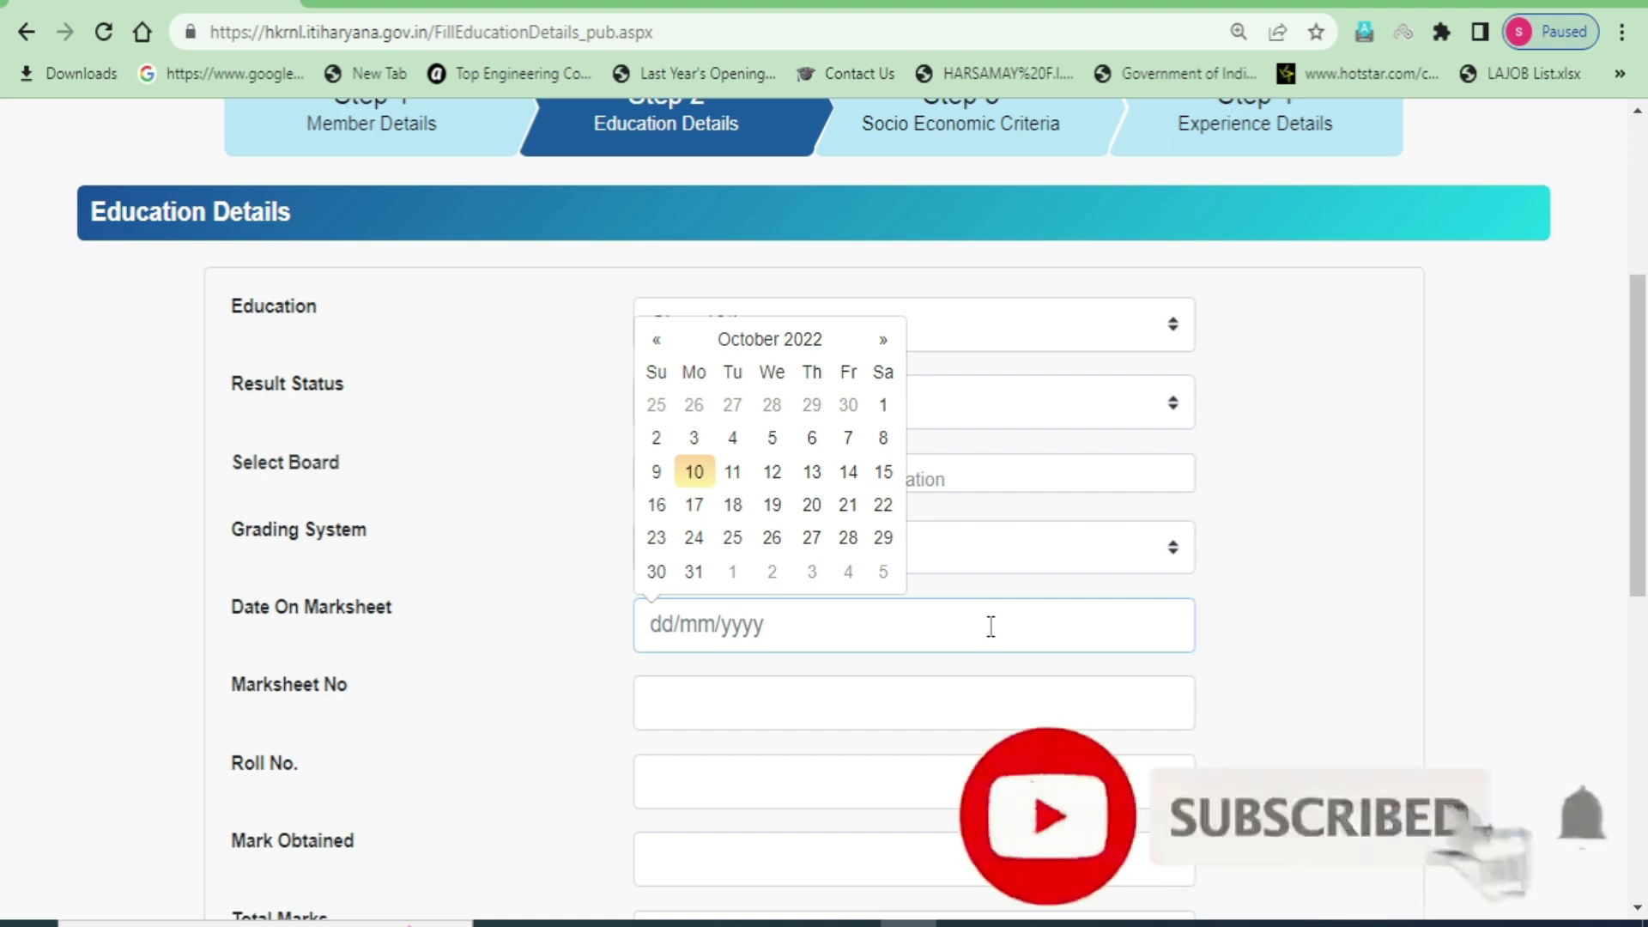
left_click(804, 341)
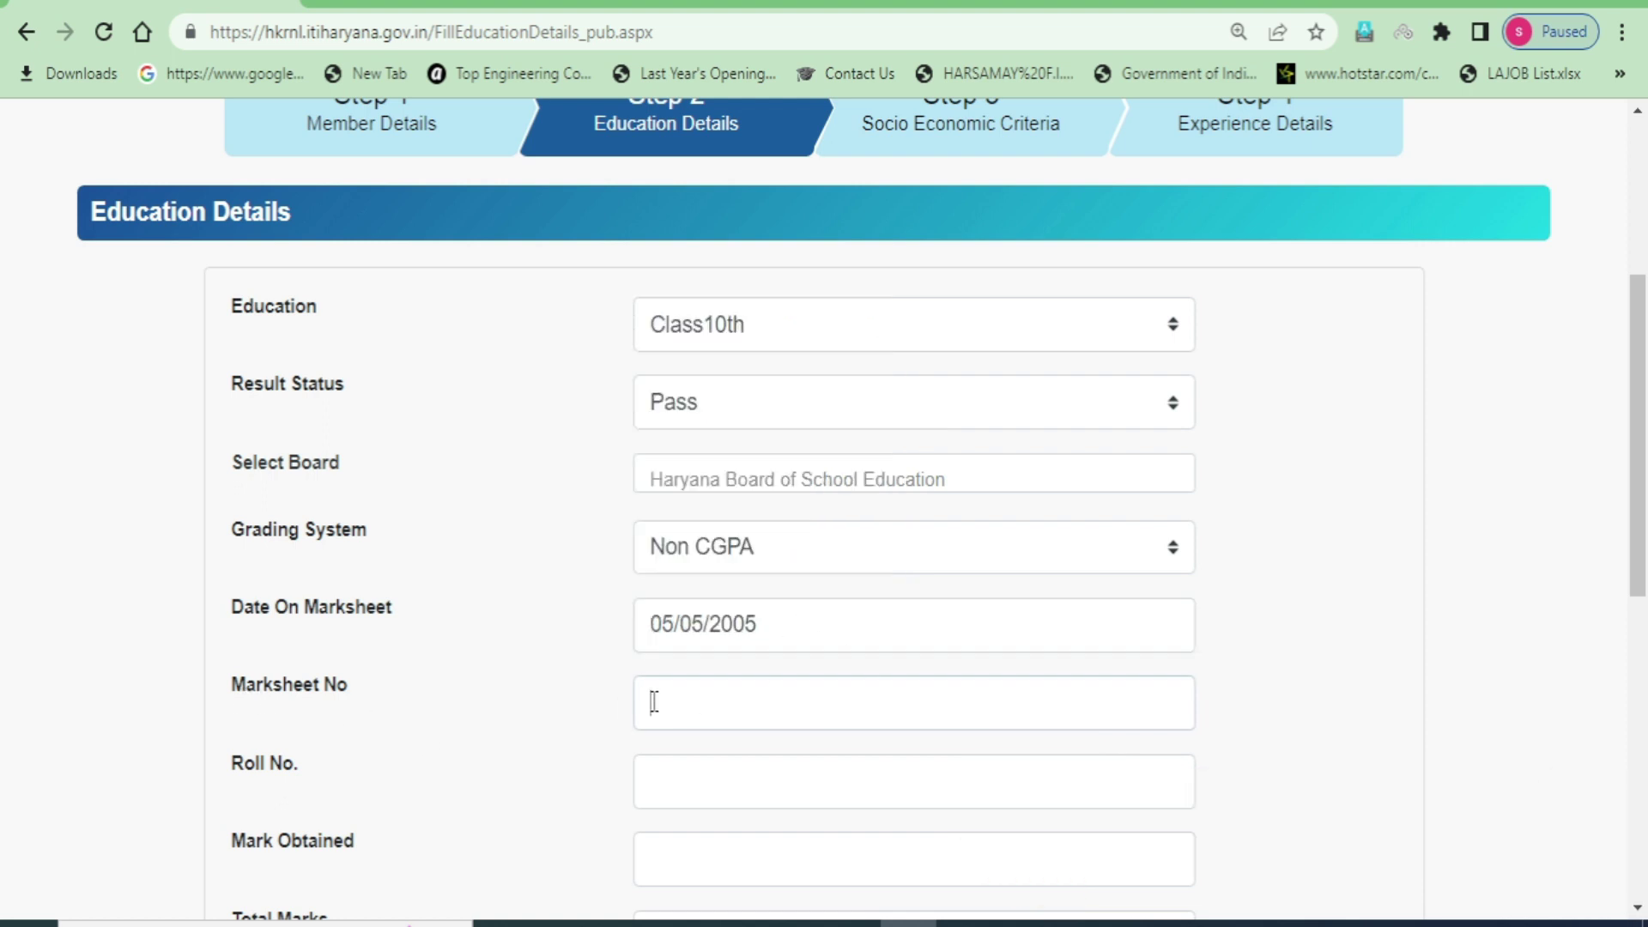
left_click(653, 702)
type("0000000000")
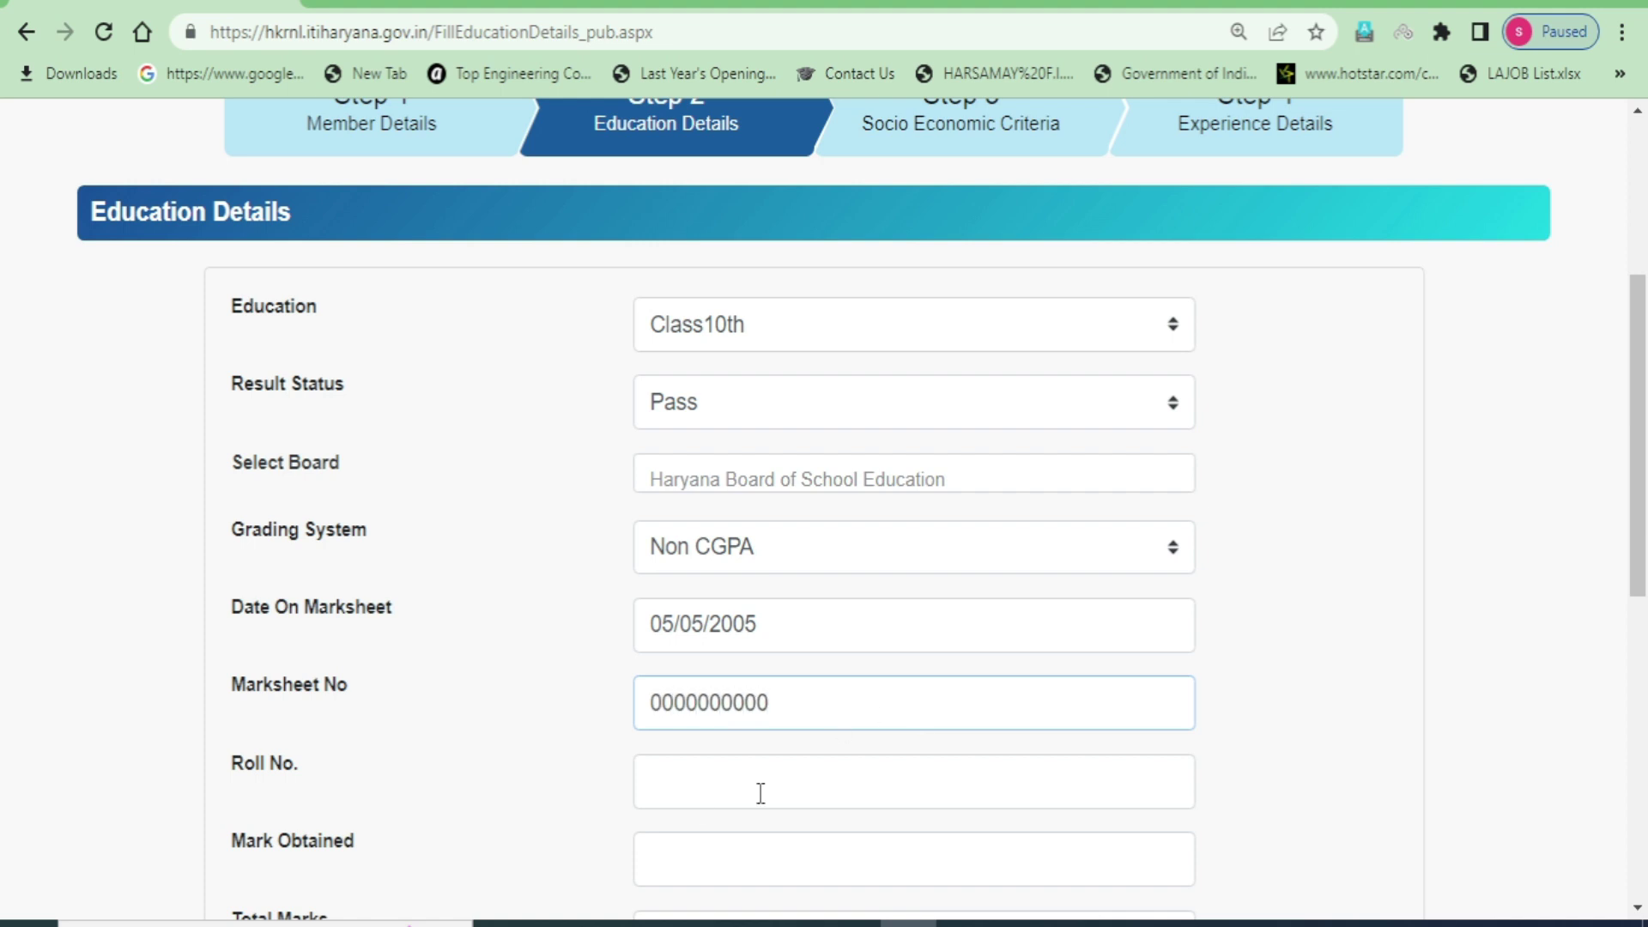
left_click(692, 786)
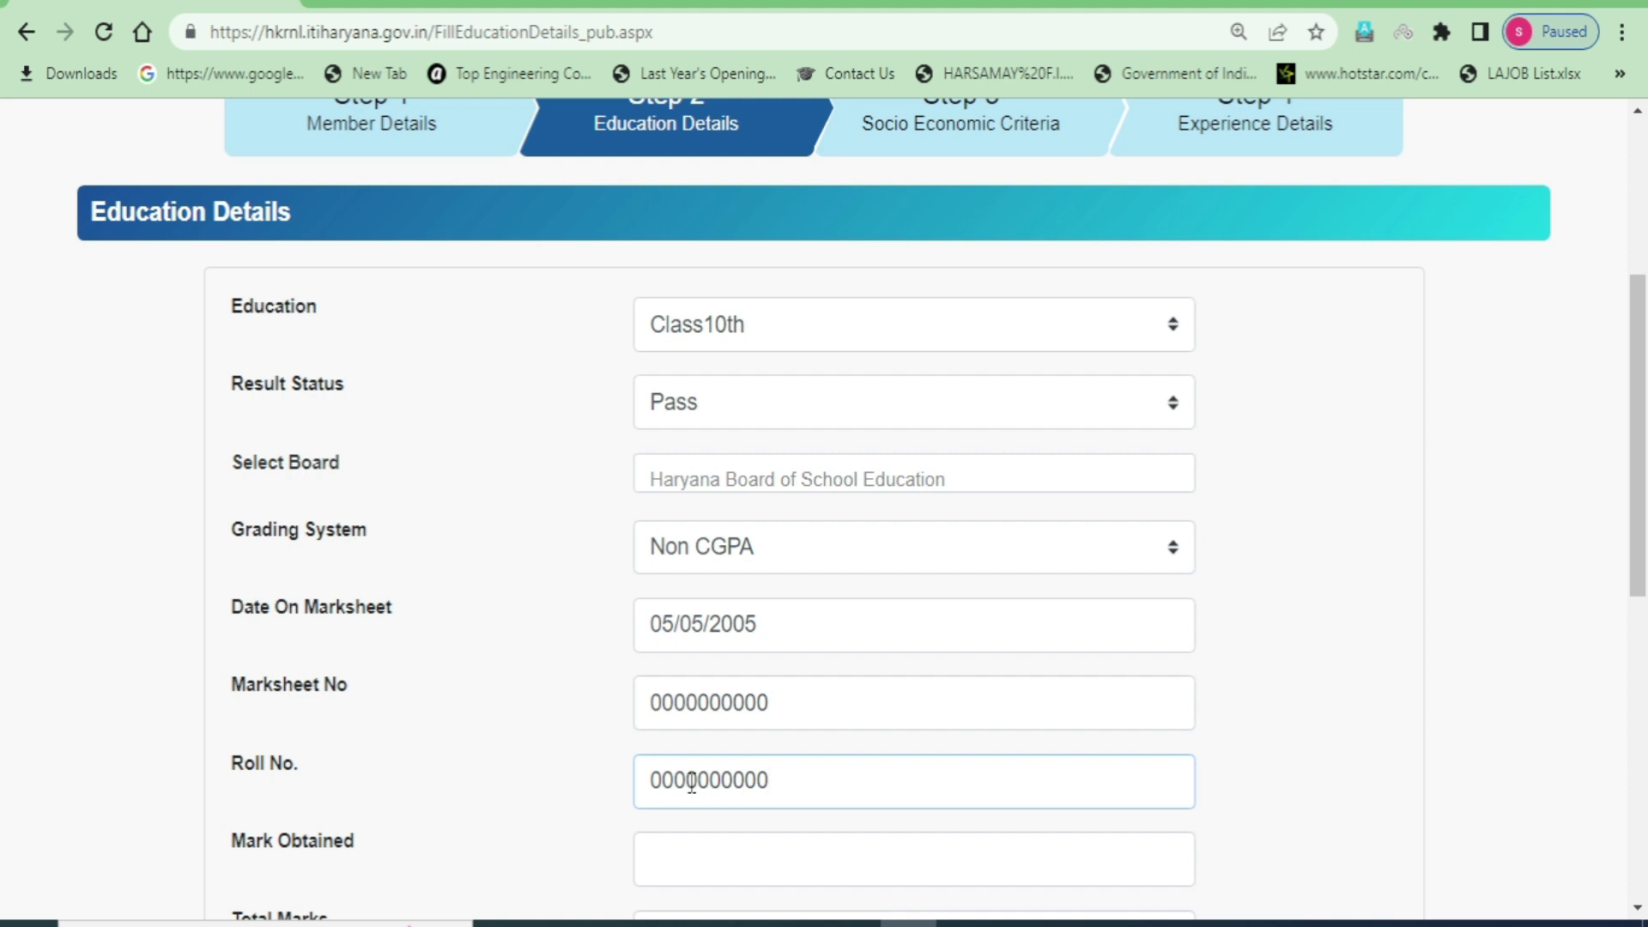
scroll(812, 777, "down", 4)
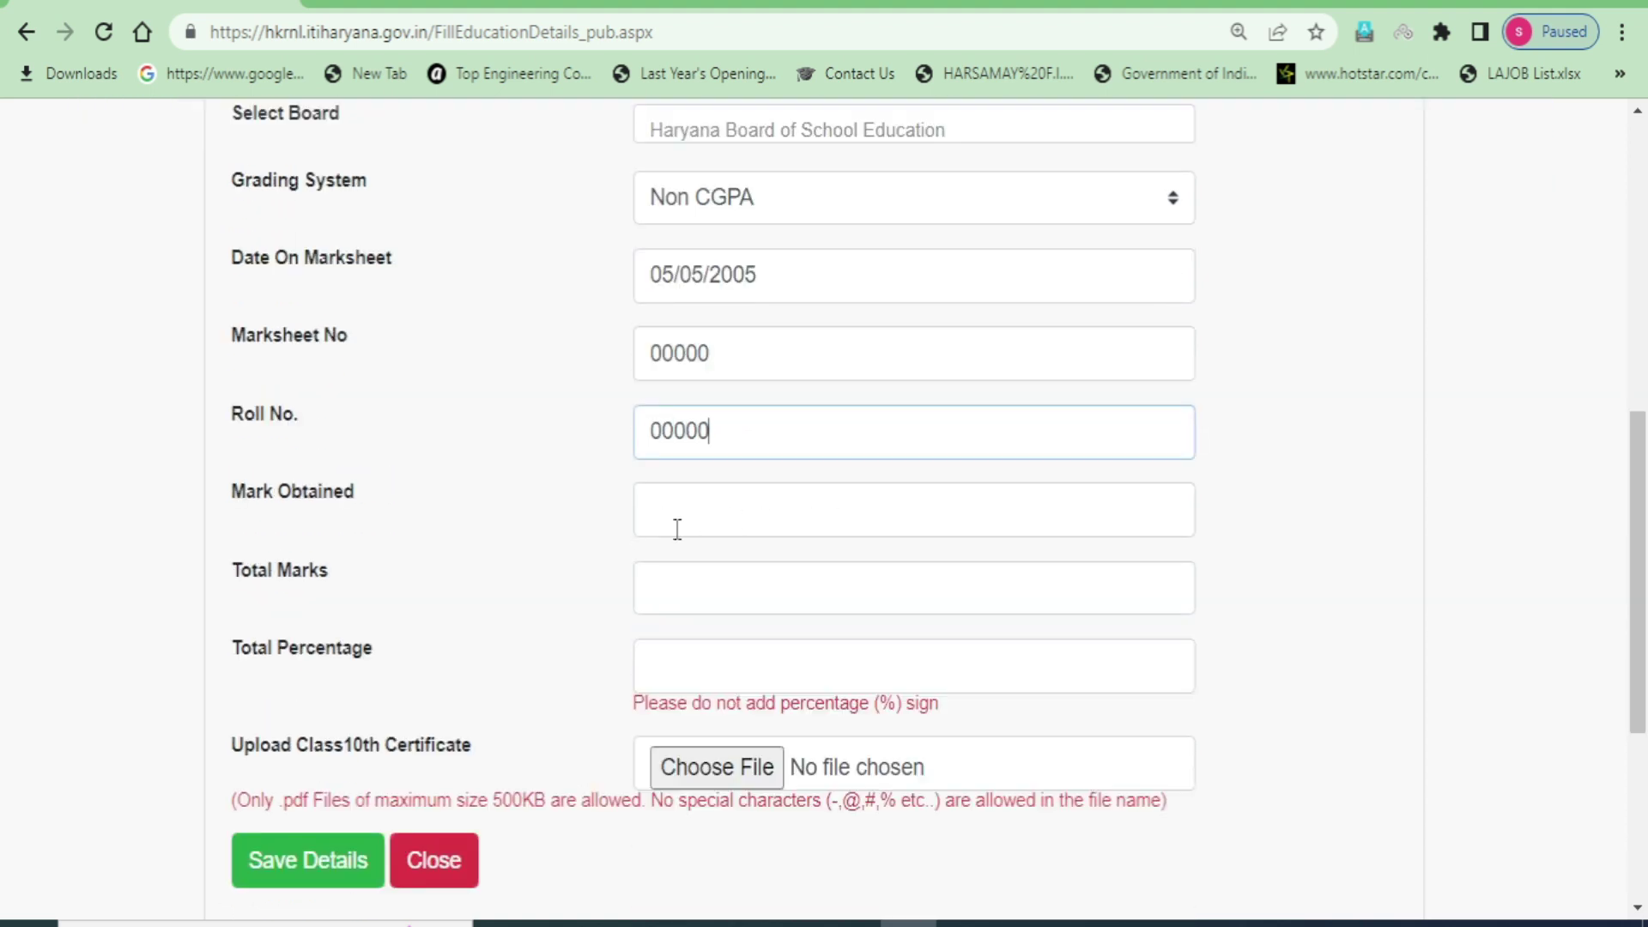
- Review the Class10th marks fields and 500KB upload limit, then save the education details
left_click_drag(375, 500, 243, 491)
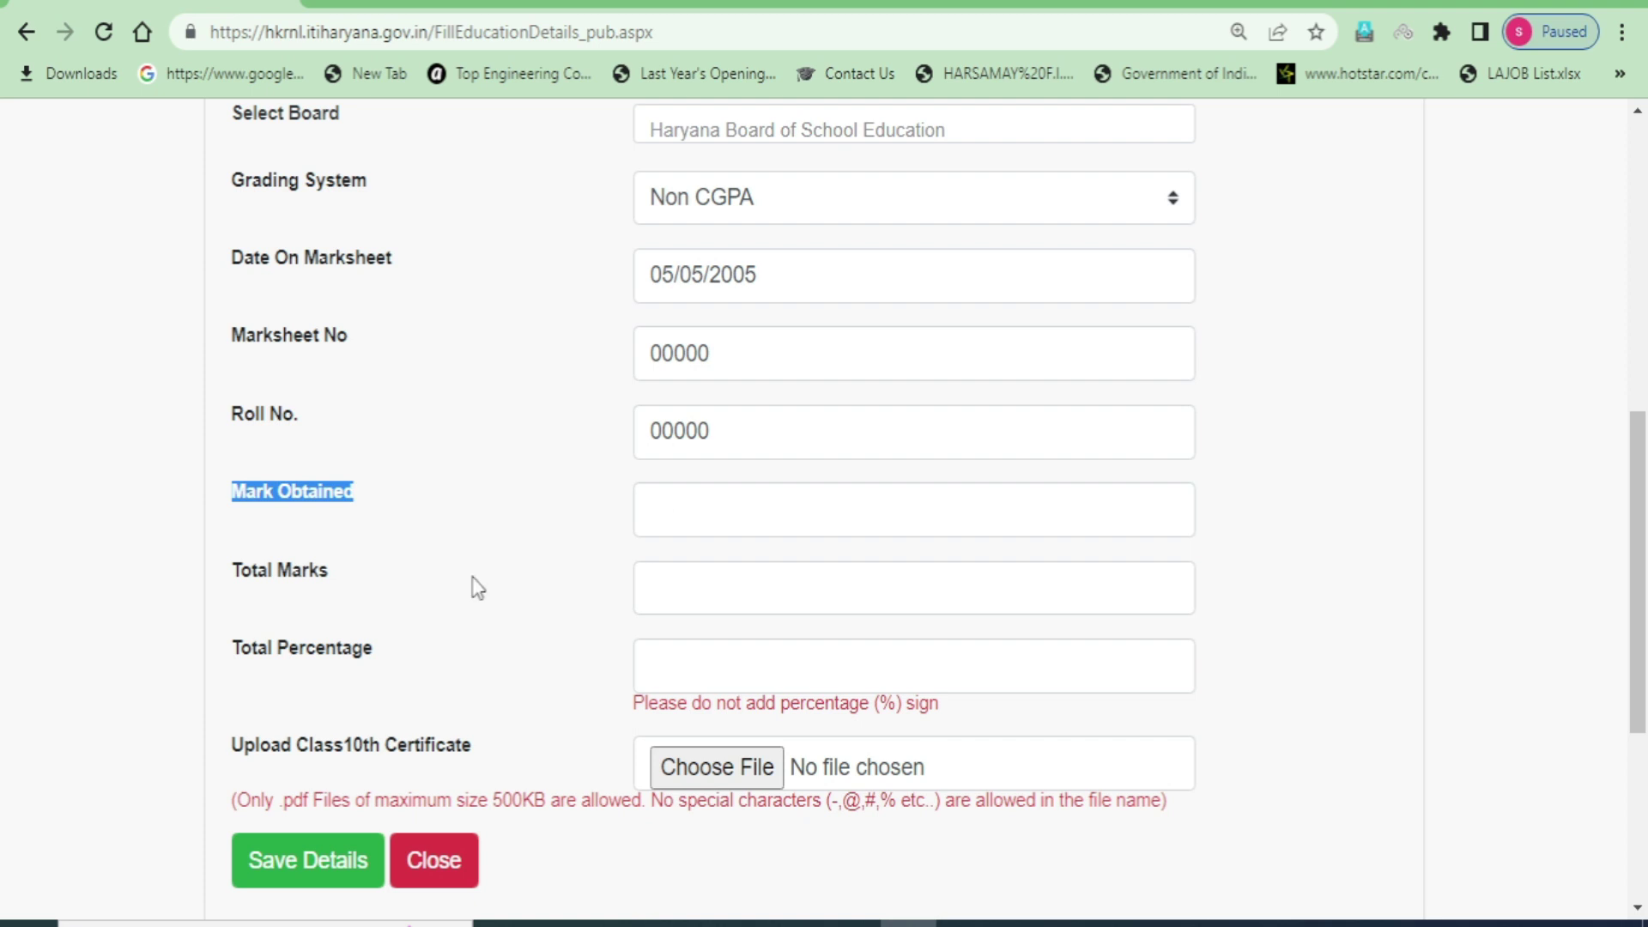
left_click_drag(359, 582, 222, 578)
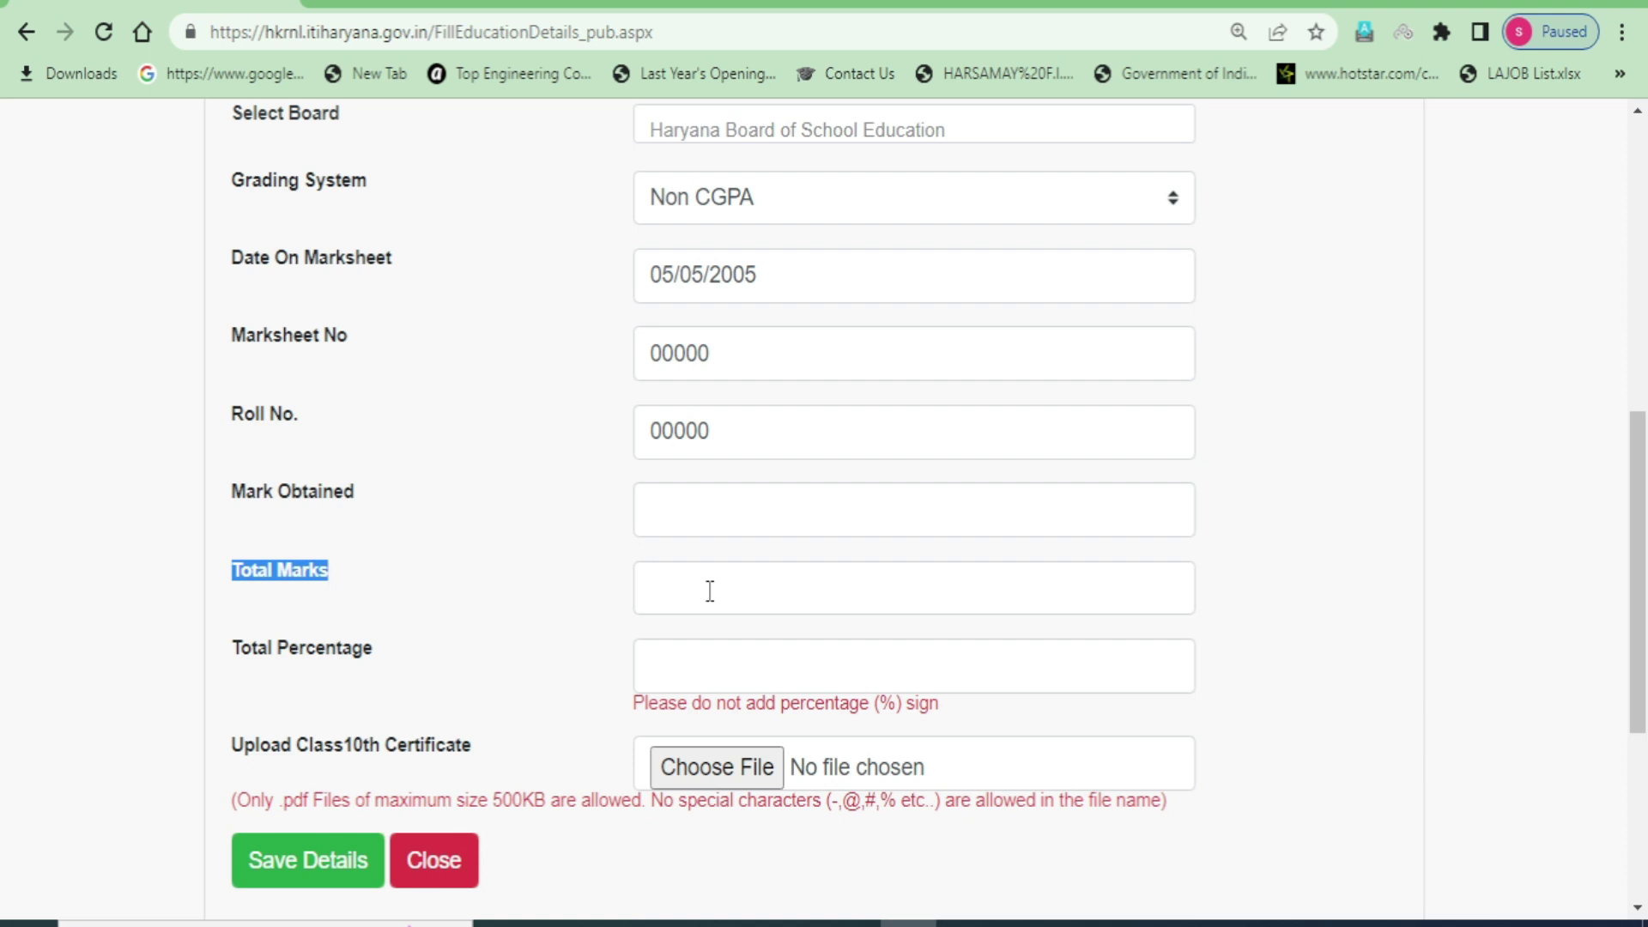
left_click_drag(375, 649, 267, 648)
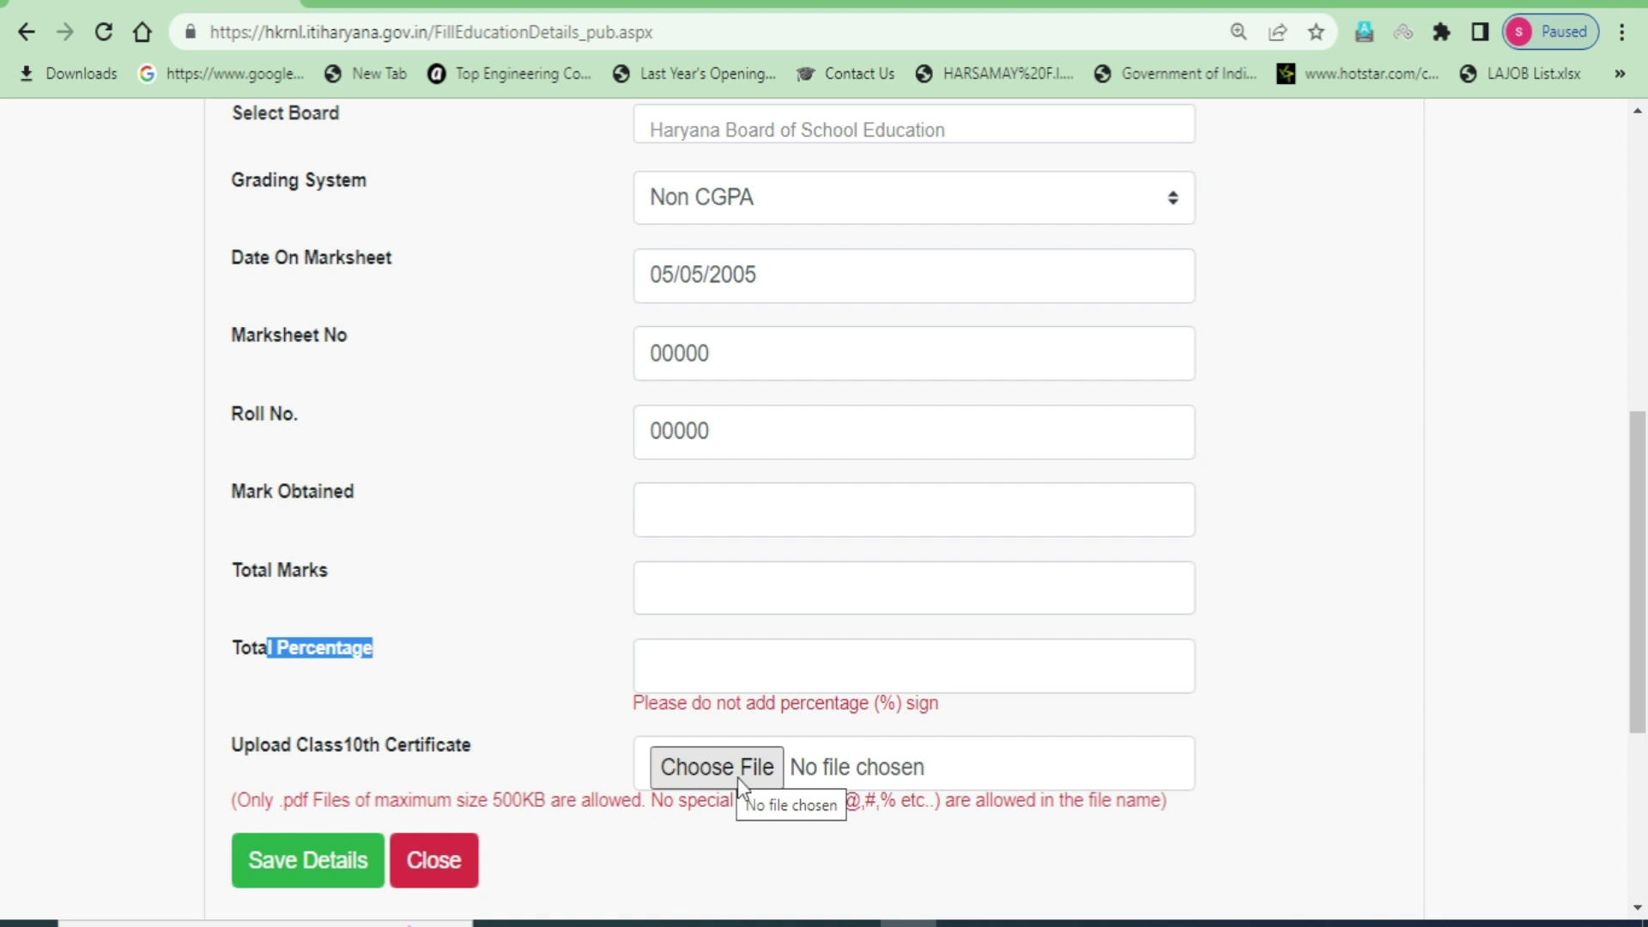
left_click_drag(492, 799, 521, 807)
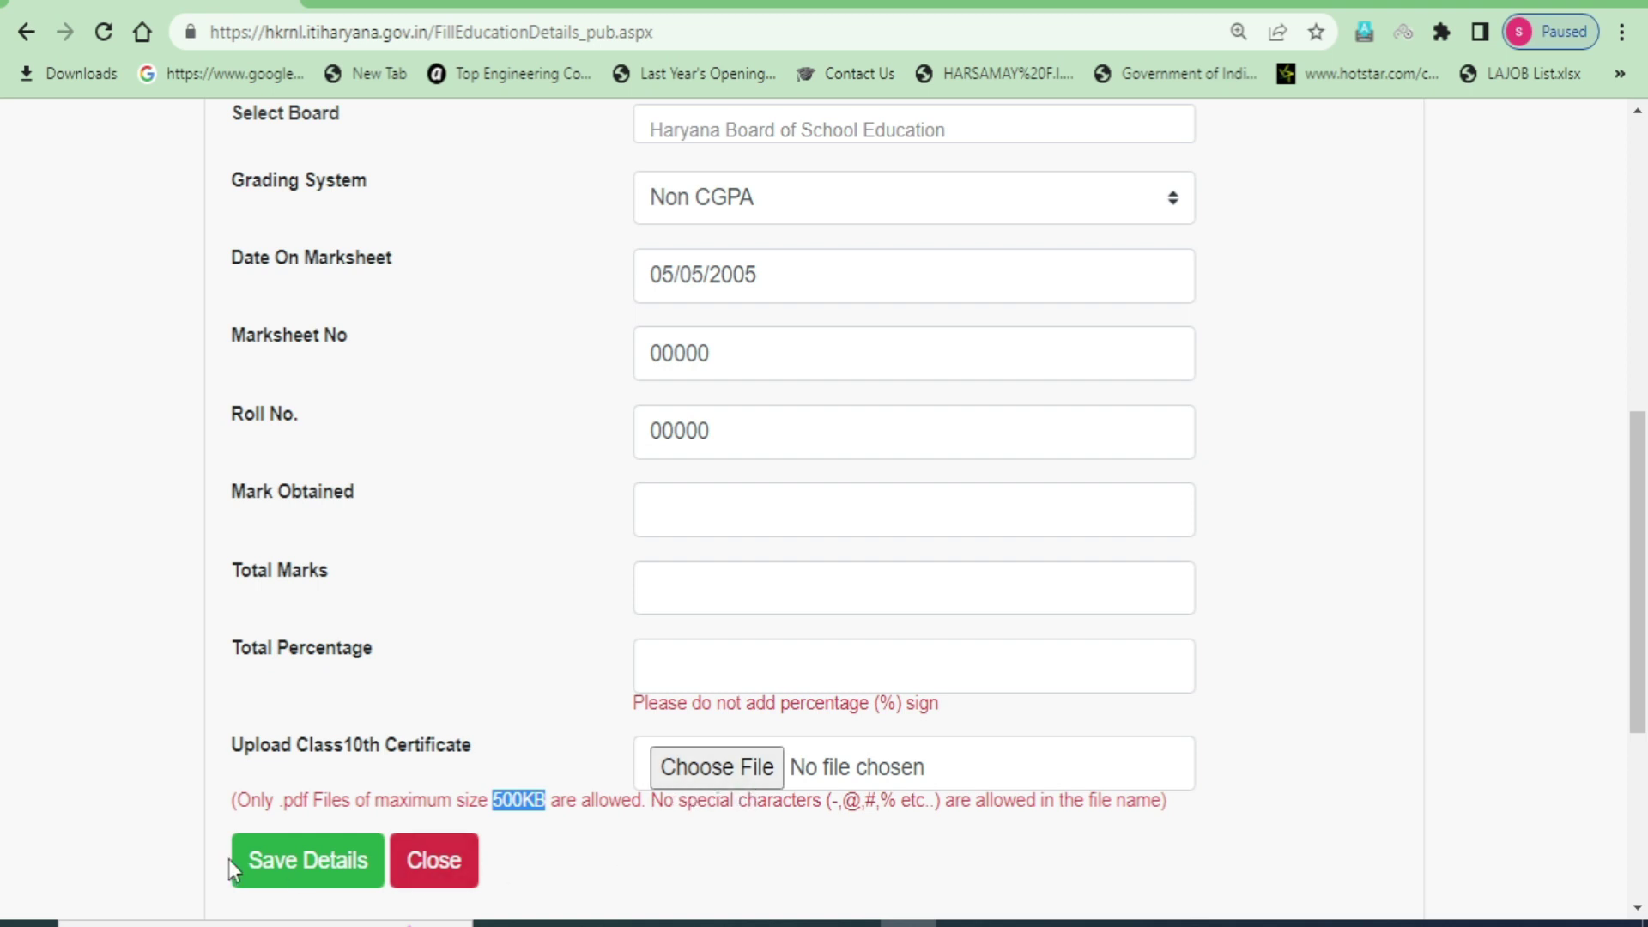
left_click(303, 861)
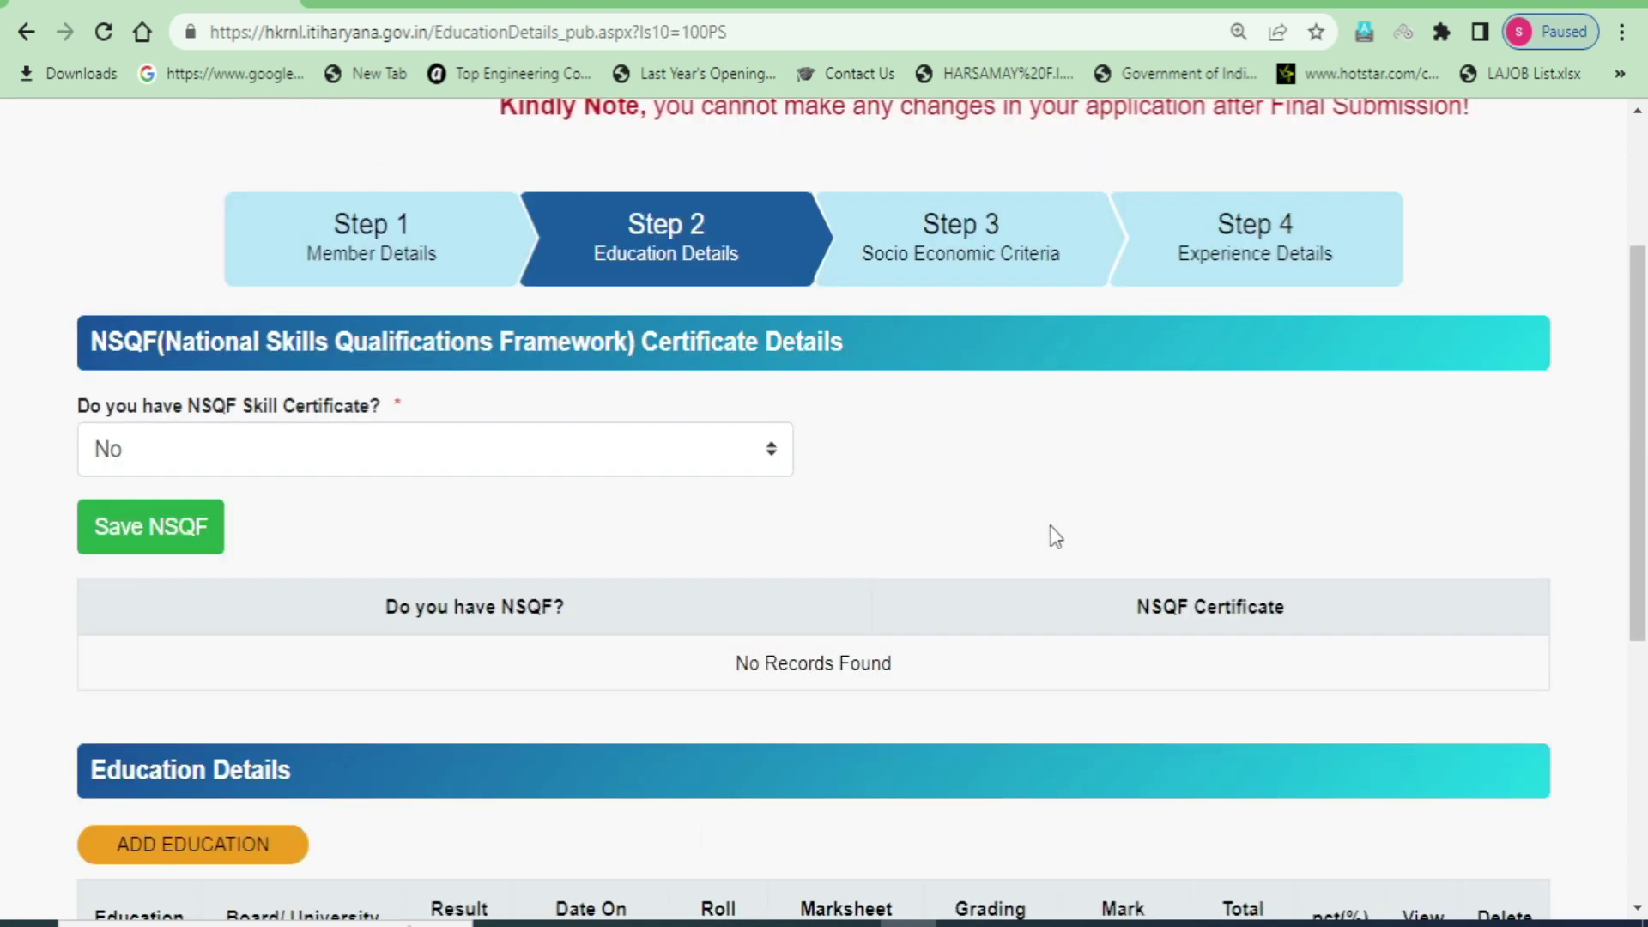
- Check the saved Class10th row with marksheet date 05/05/2005 in the Education Details table
scroll(910, 462, "down", 2)
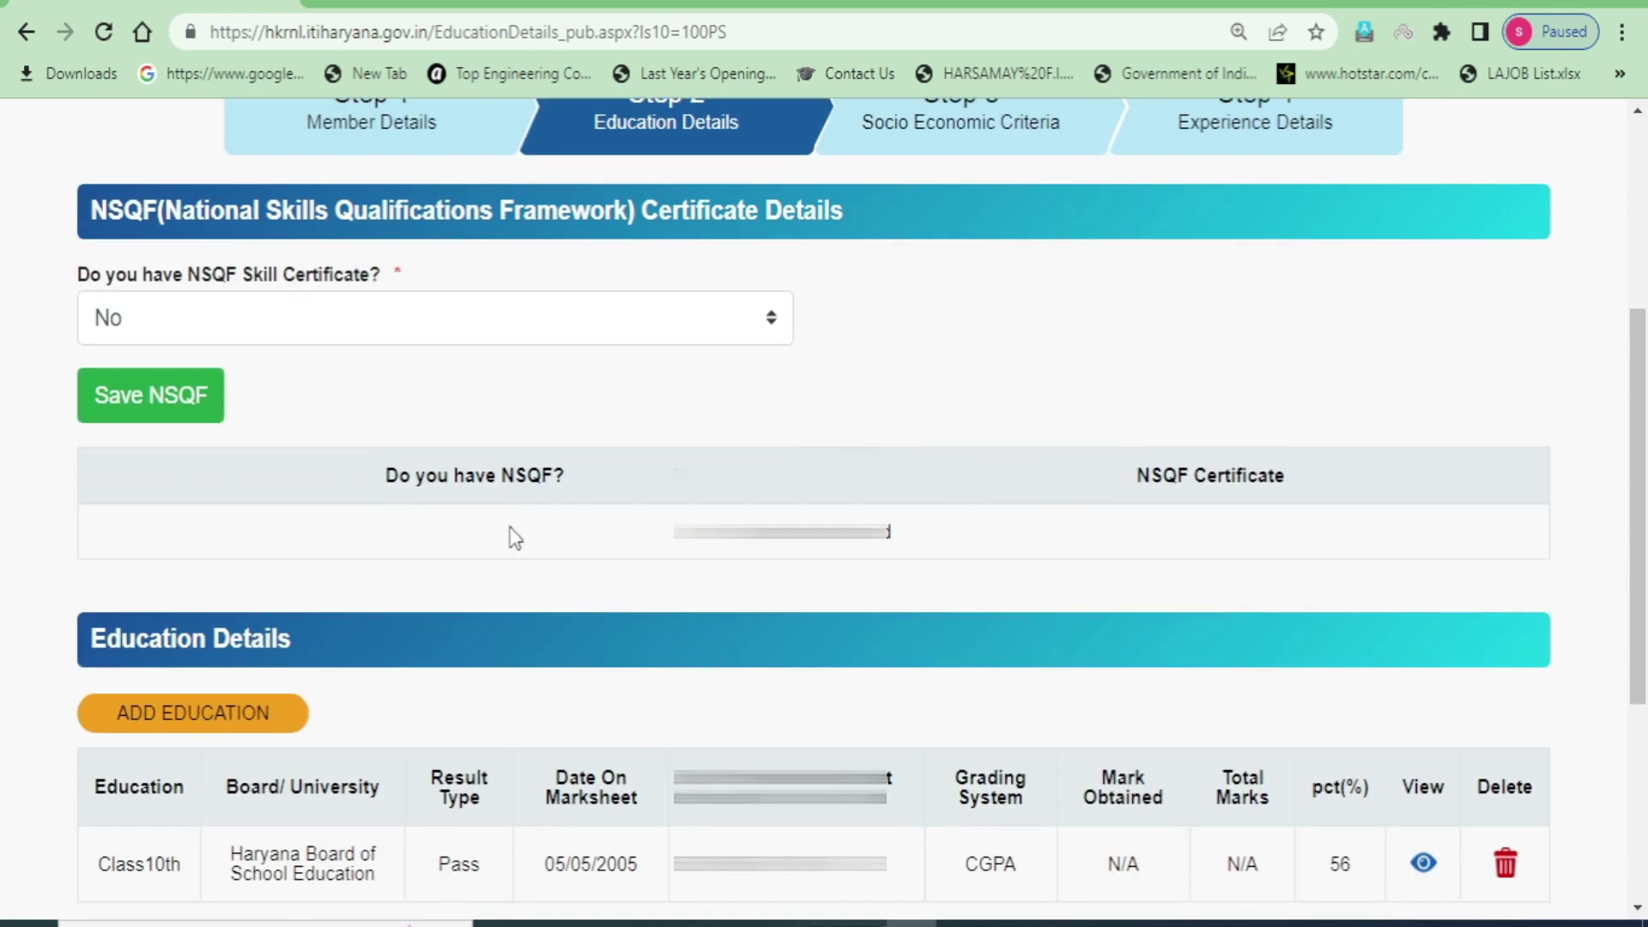
scroll(515, 538, "down", 2)
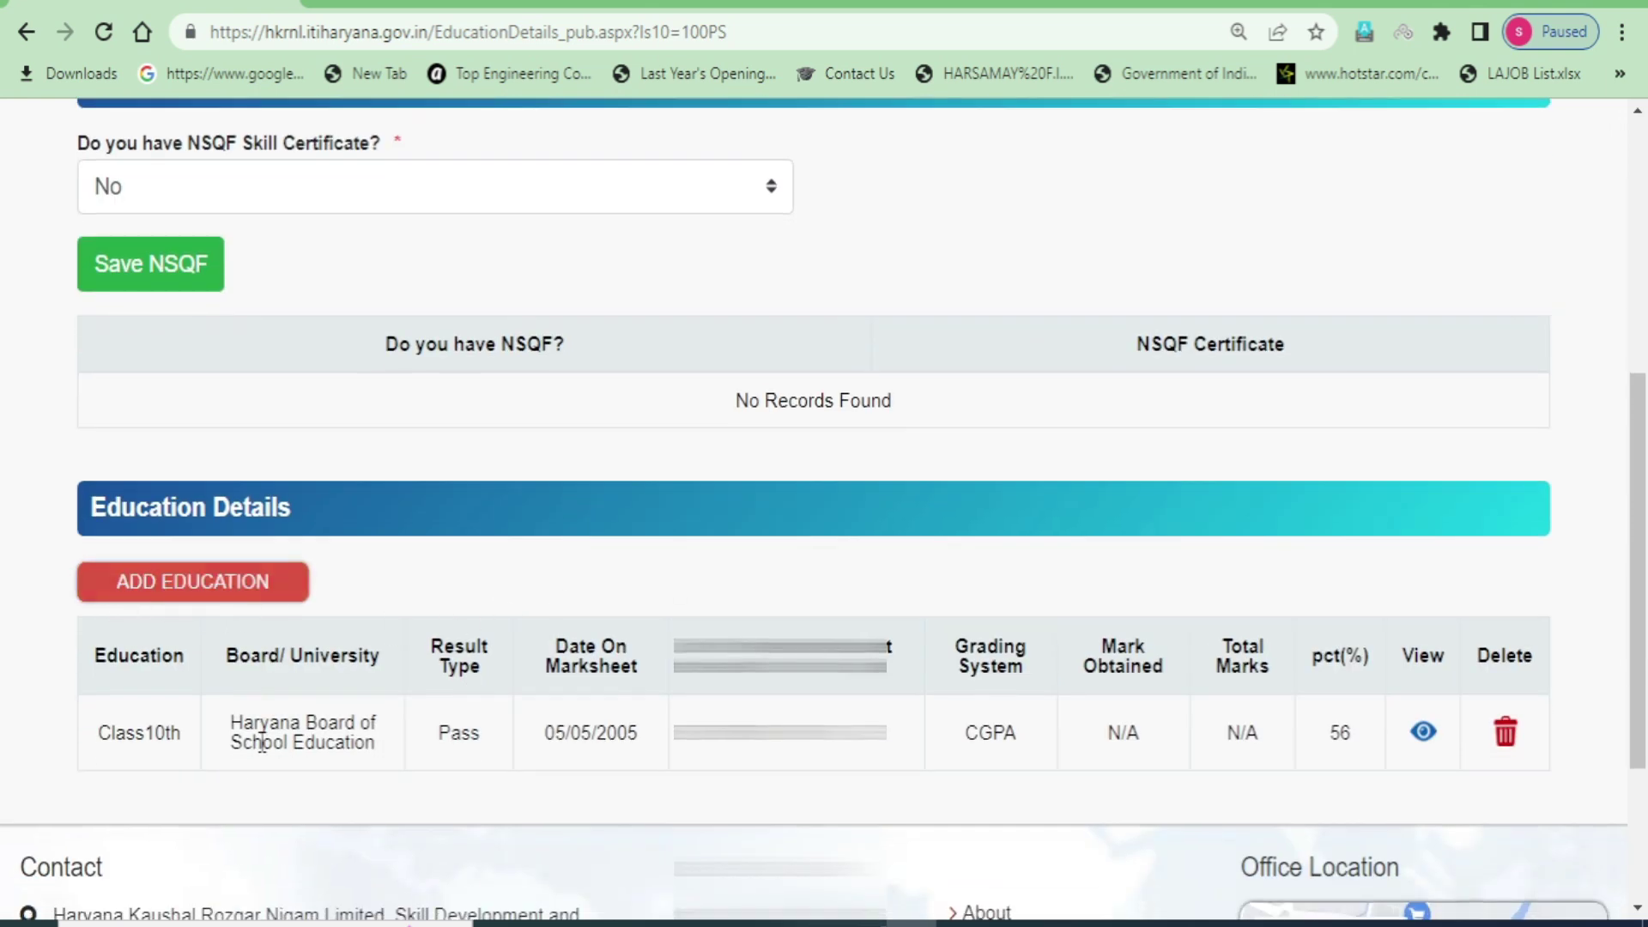
scroll(154, 716, "down", 2)
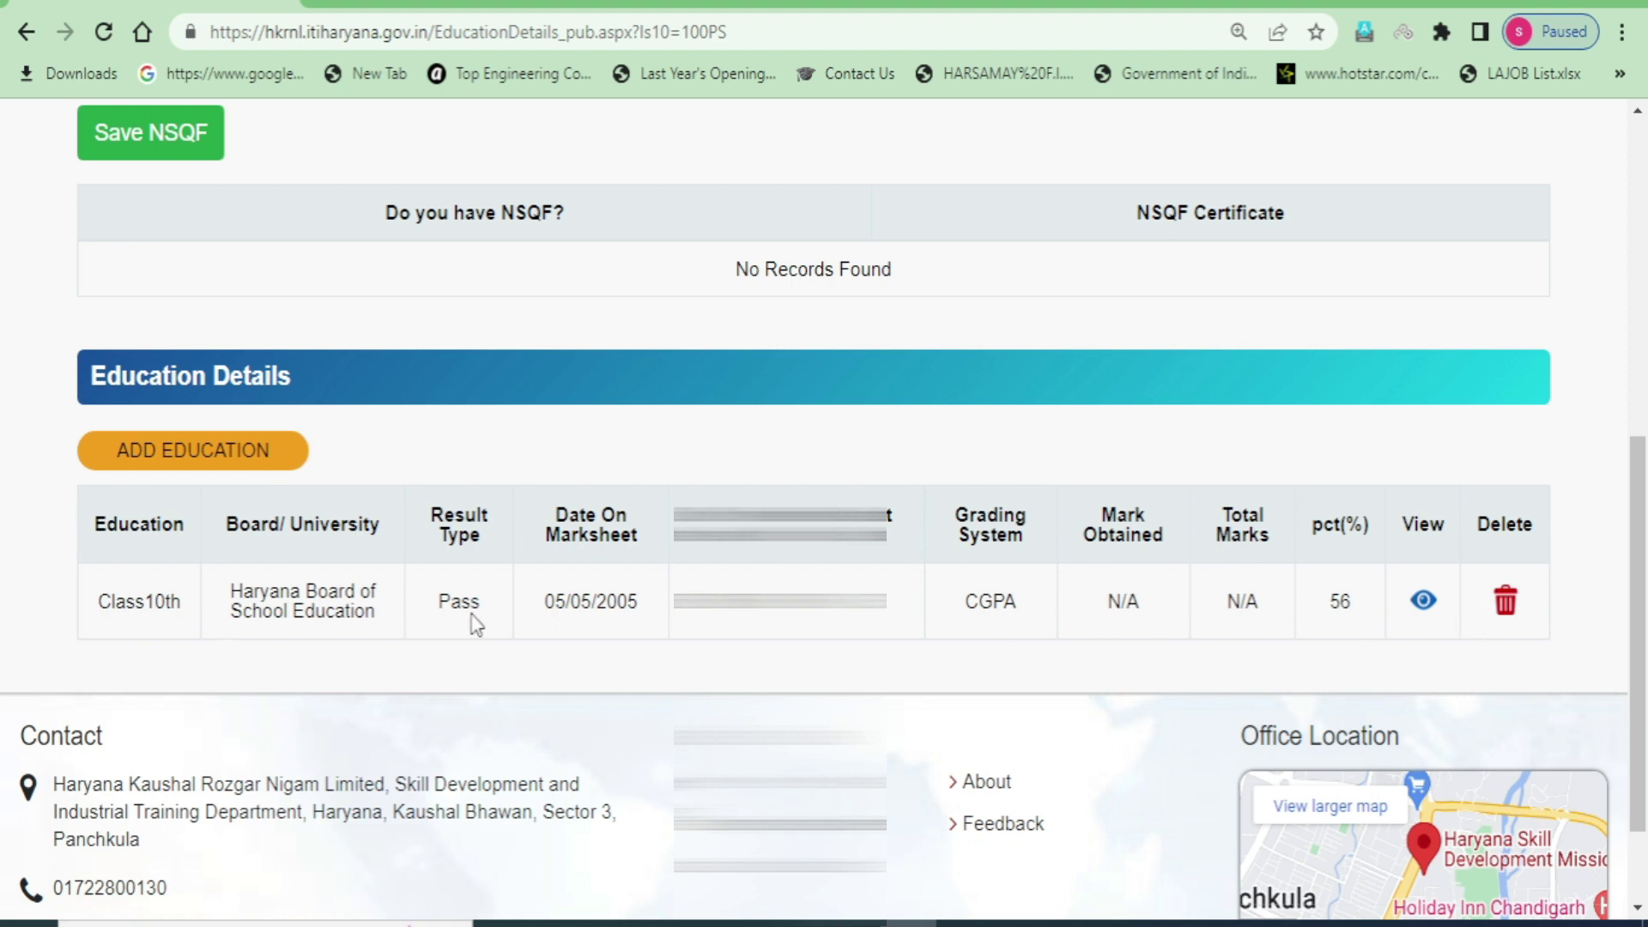
left_click_drag(102, 601, 187, 604)
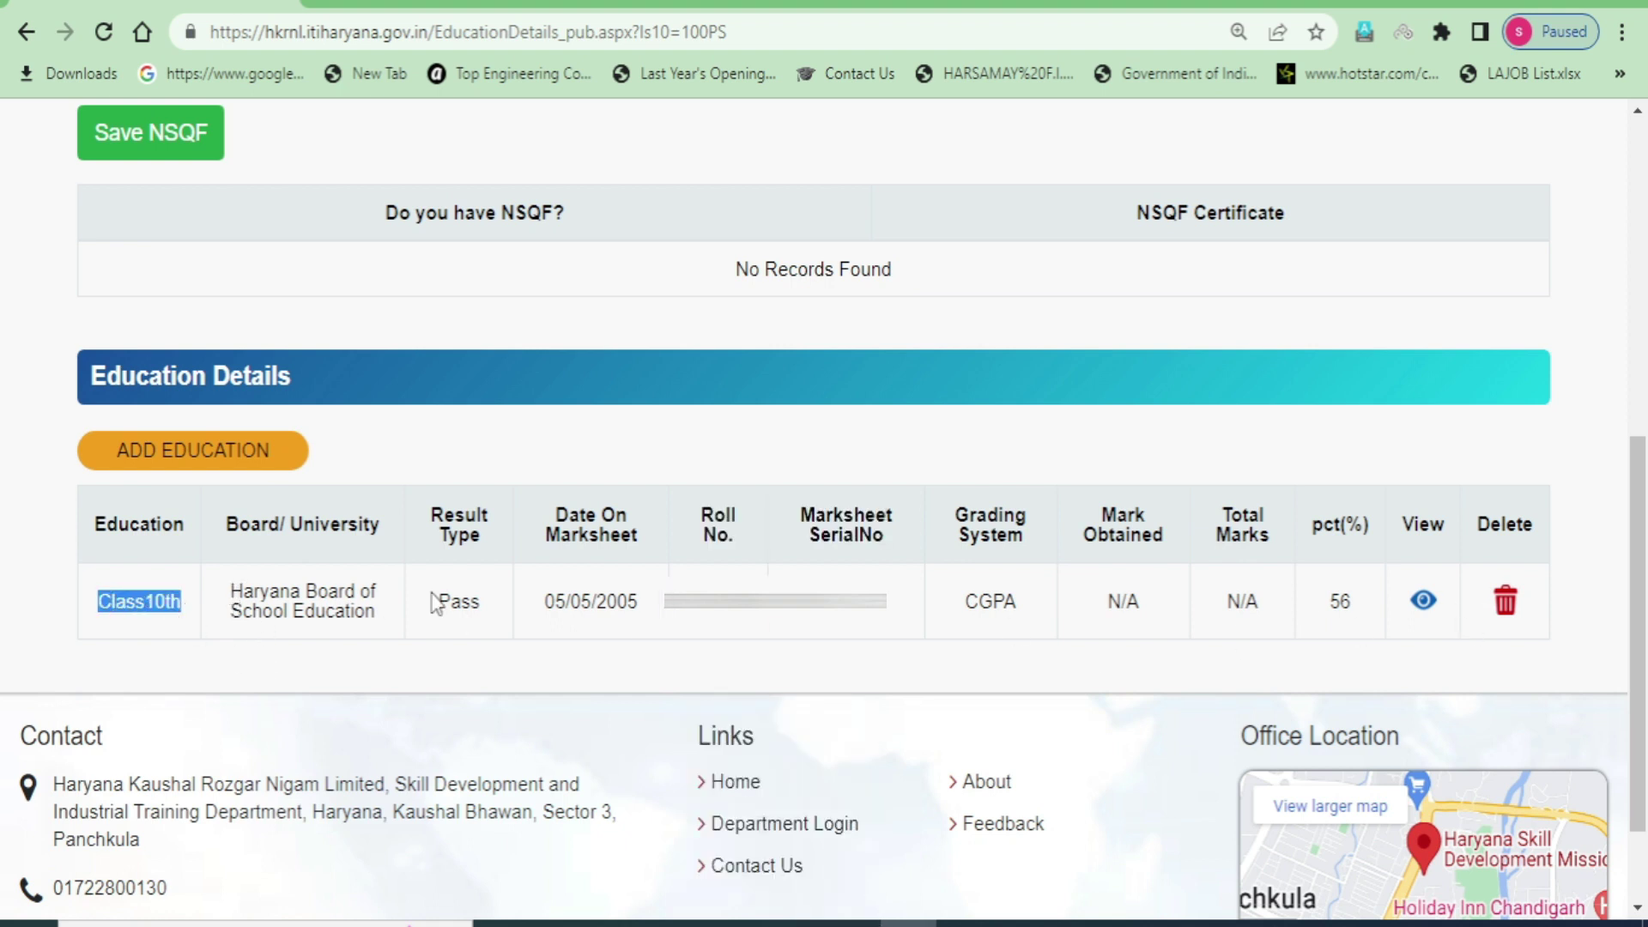
left_click_drag(546, 600, 642, 611)
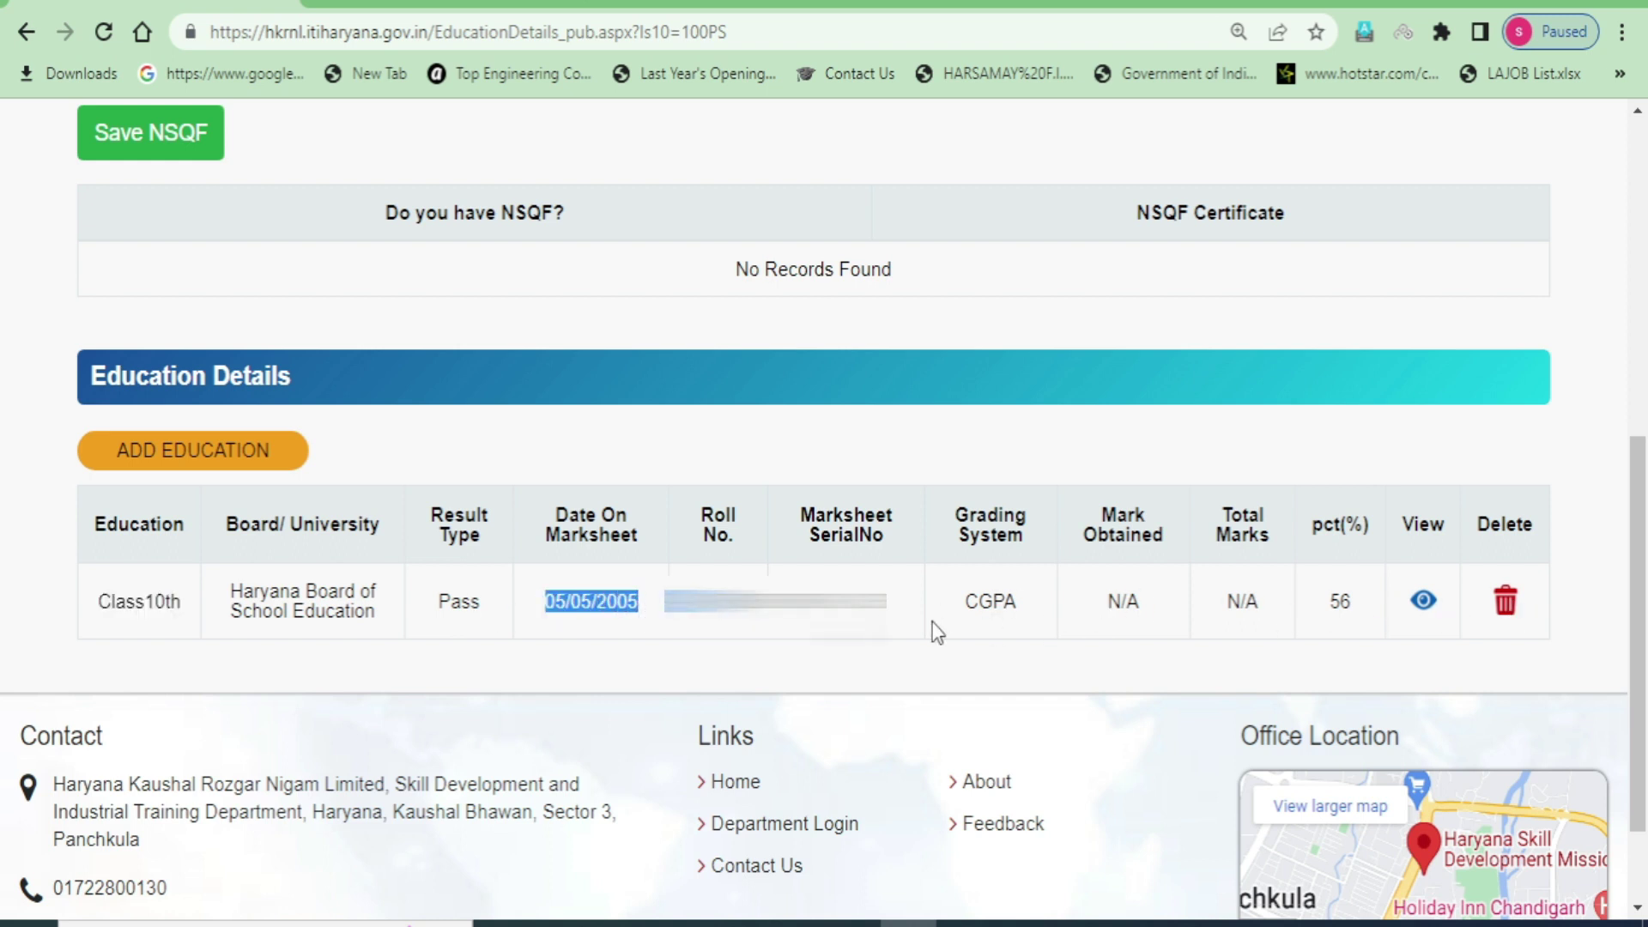
left_click(153, 658)
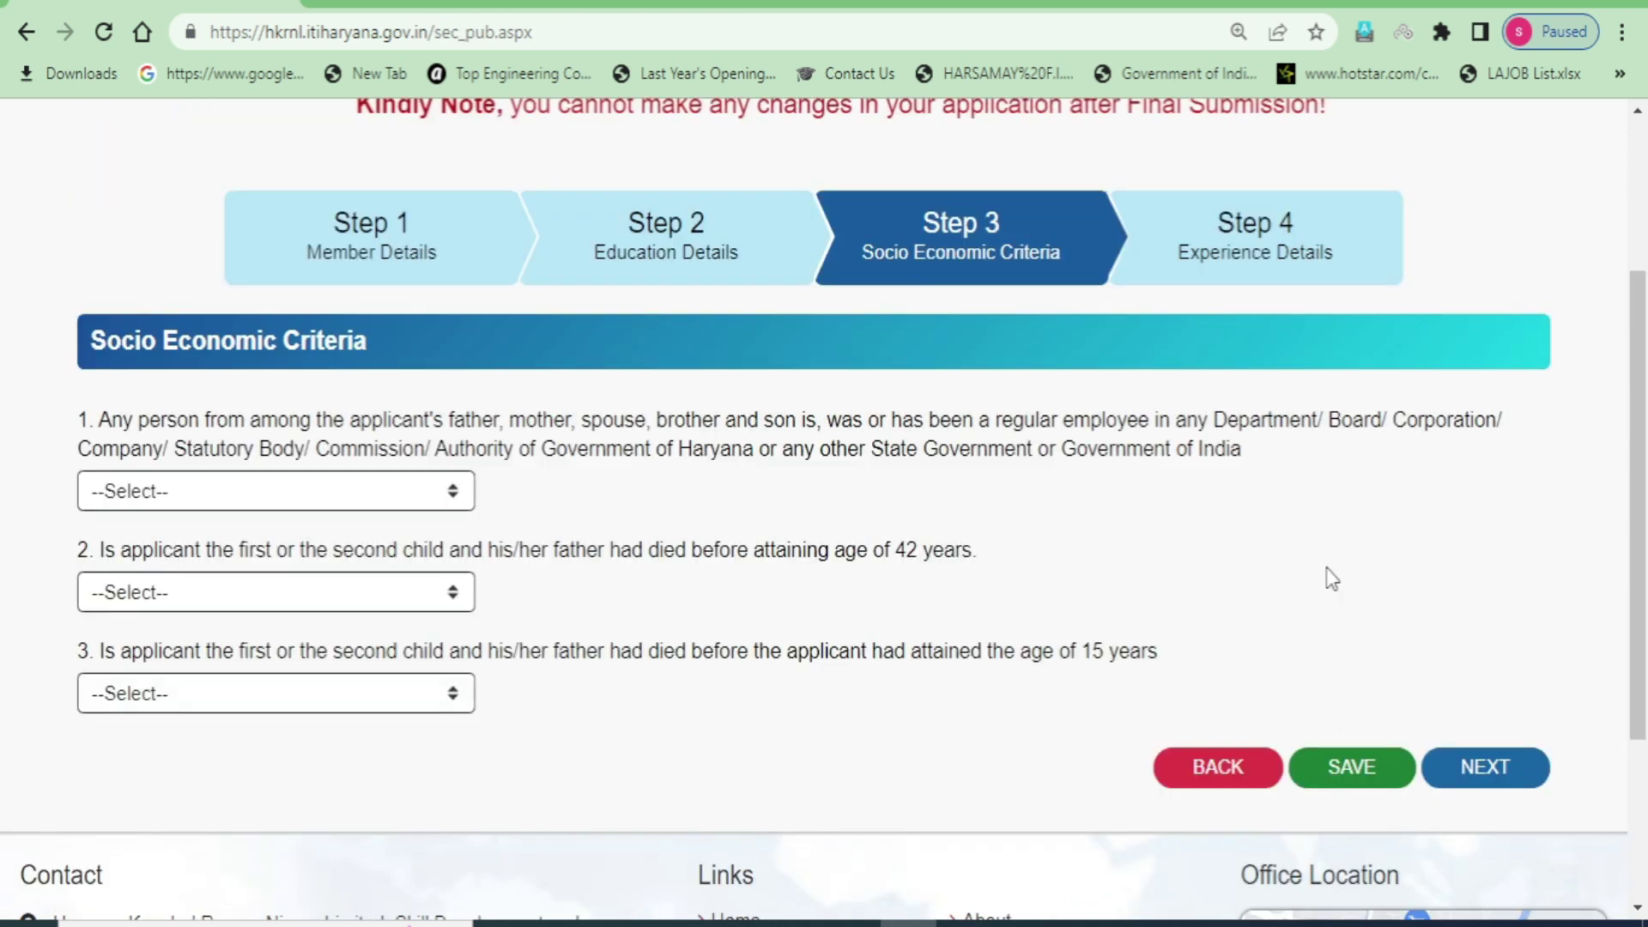
scroll(1327, 577, "up", 3)
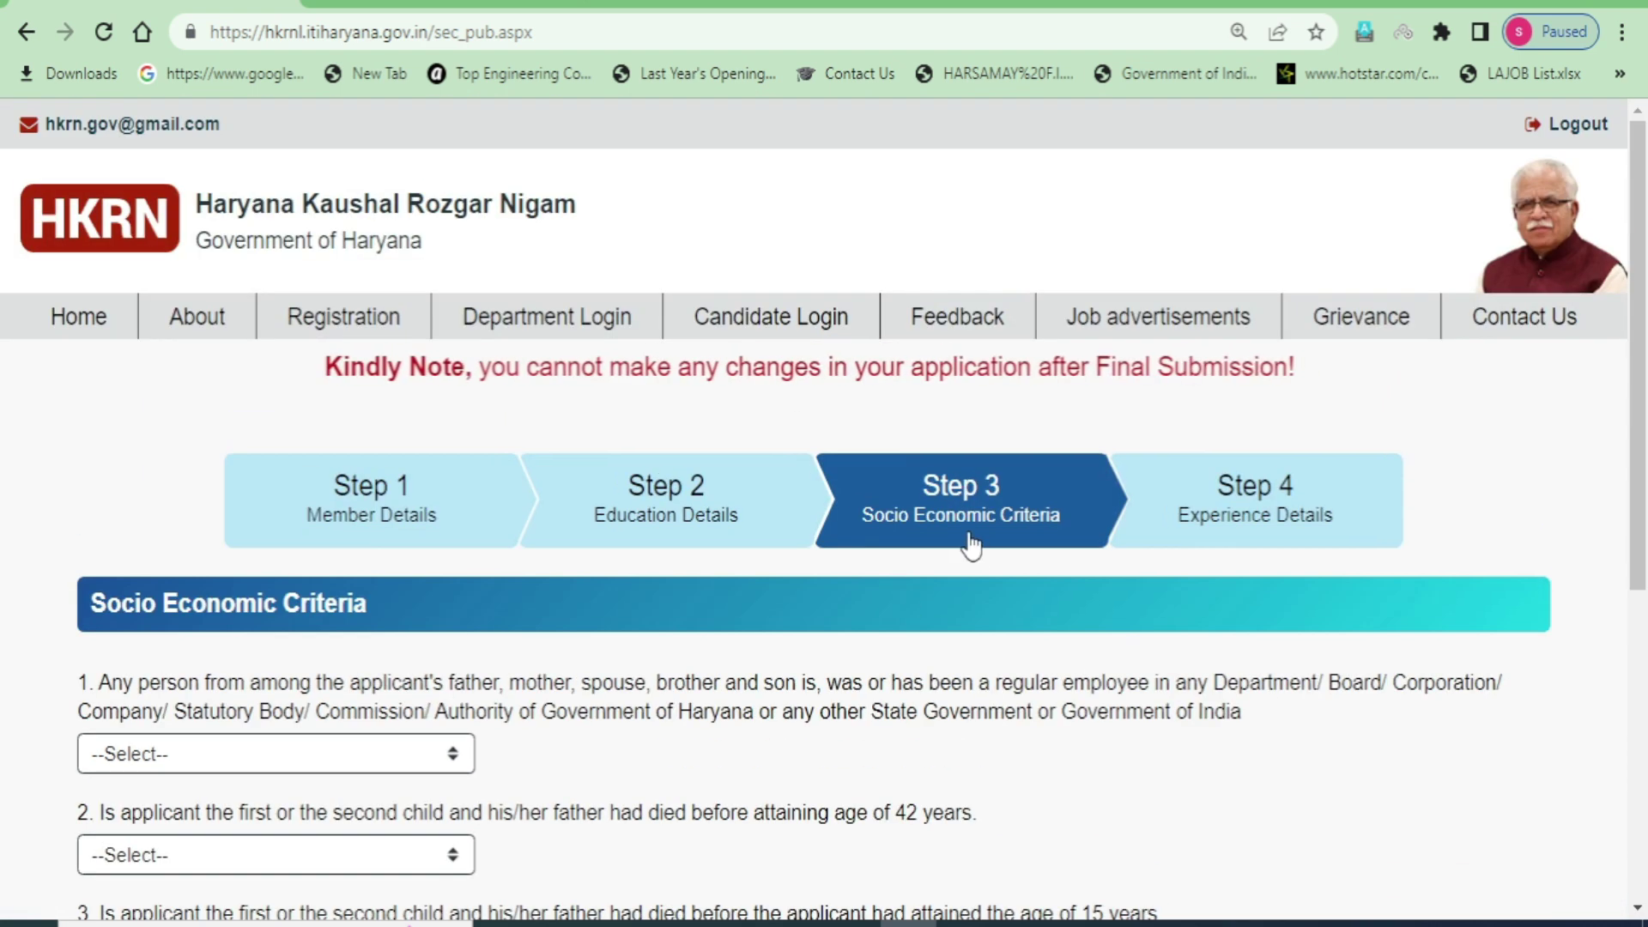
- Read question 1 on a government-employed family member and select No as its answer
scroll(965, 515, "down", 2)
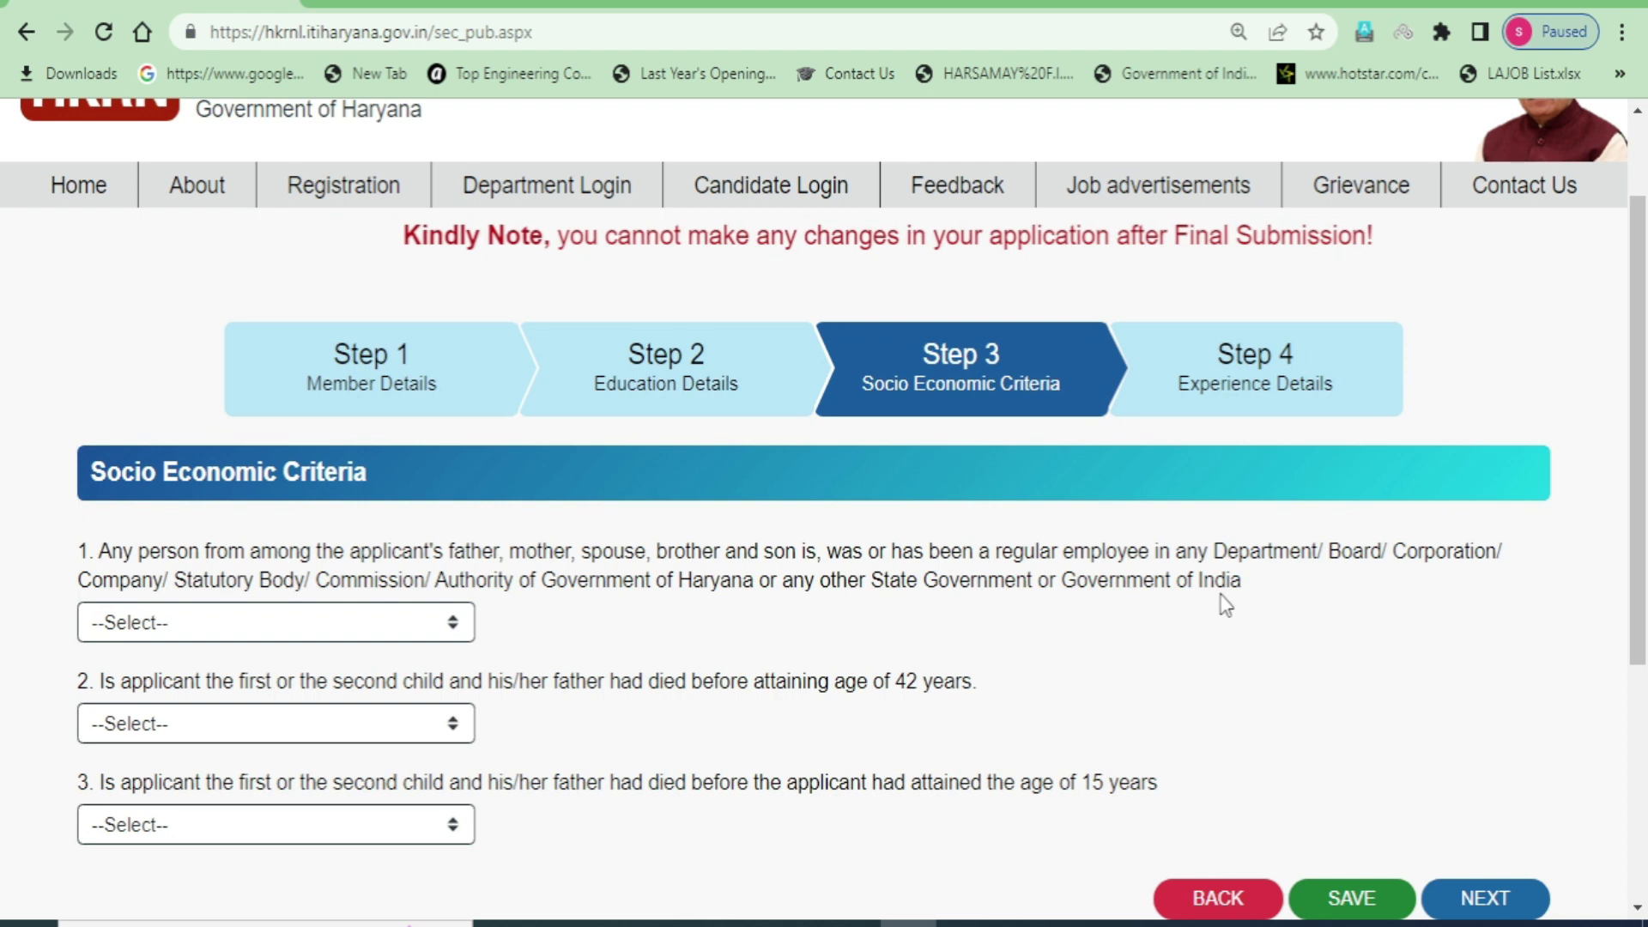
left_click_drag(1253, 580, 83, 533)
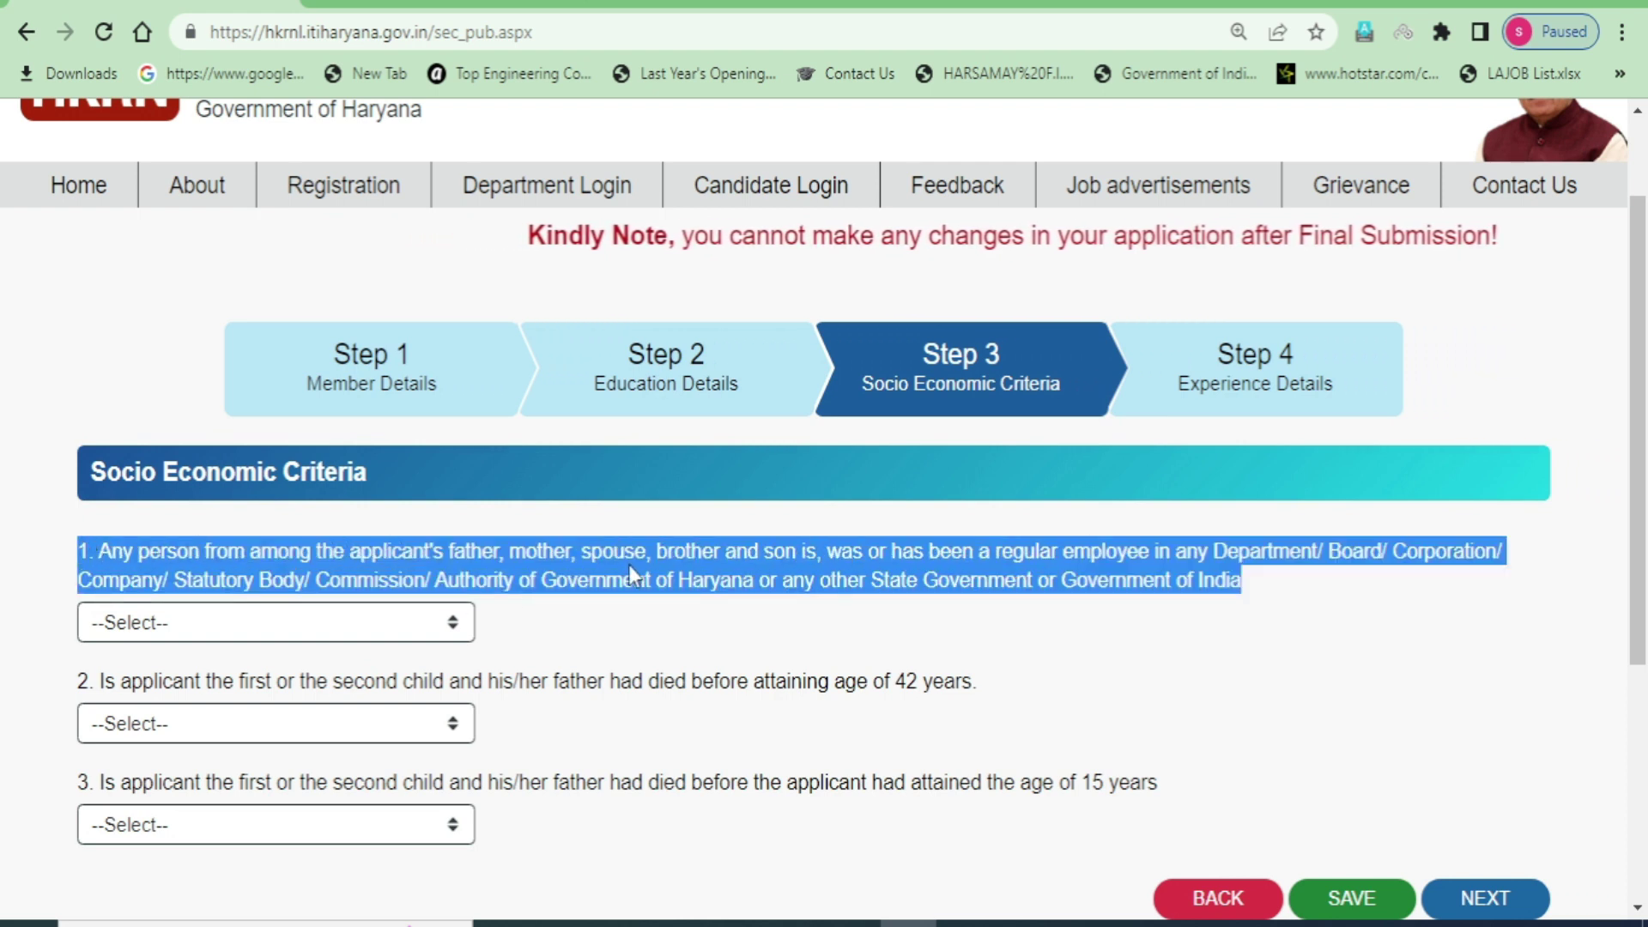
left_click(1112, 614)
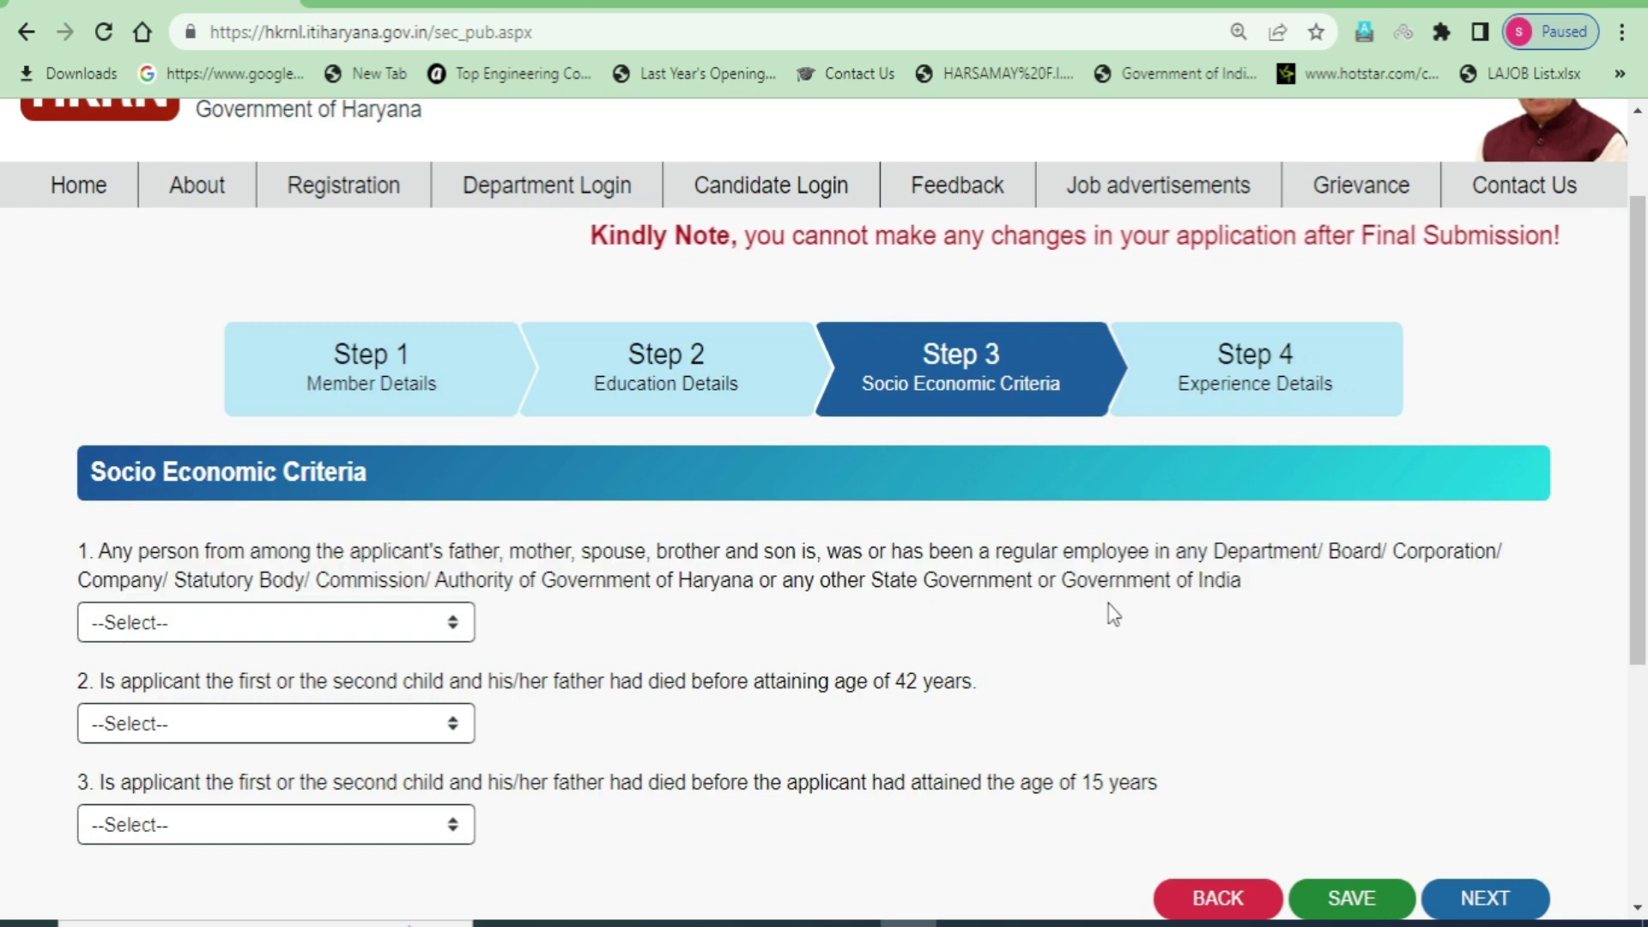
left_click_drag(959, 580, 1244, 592)
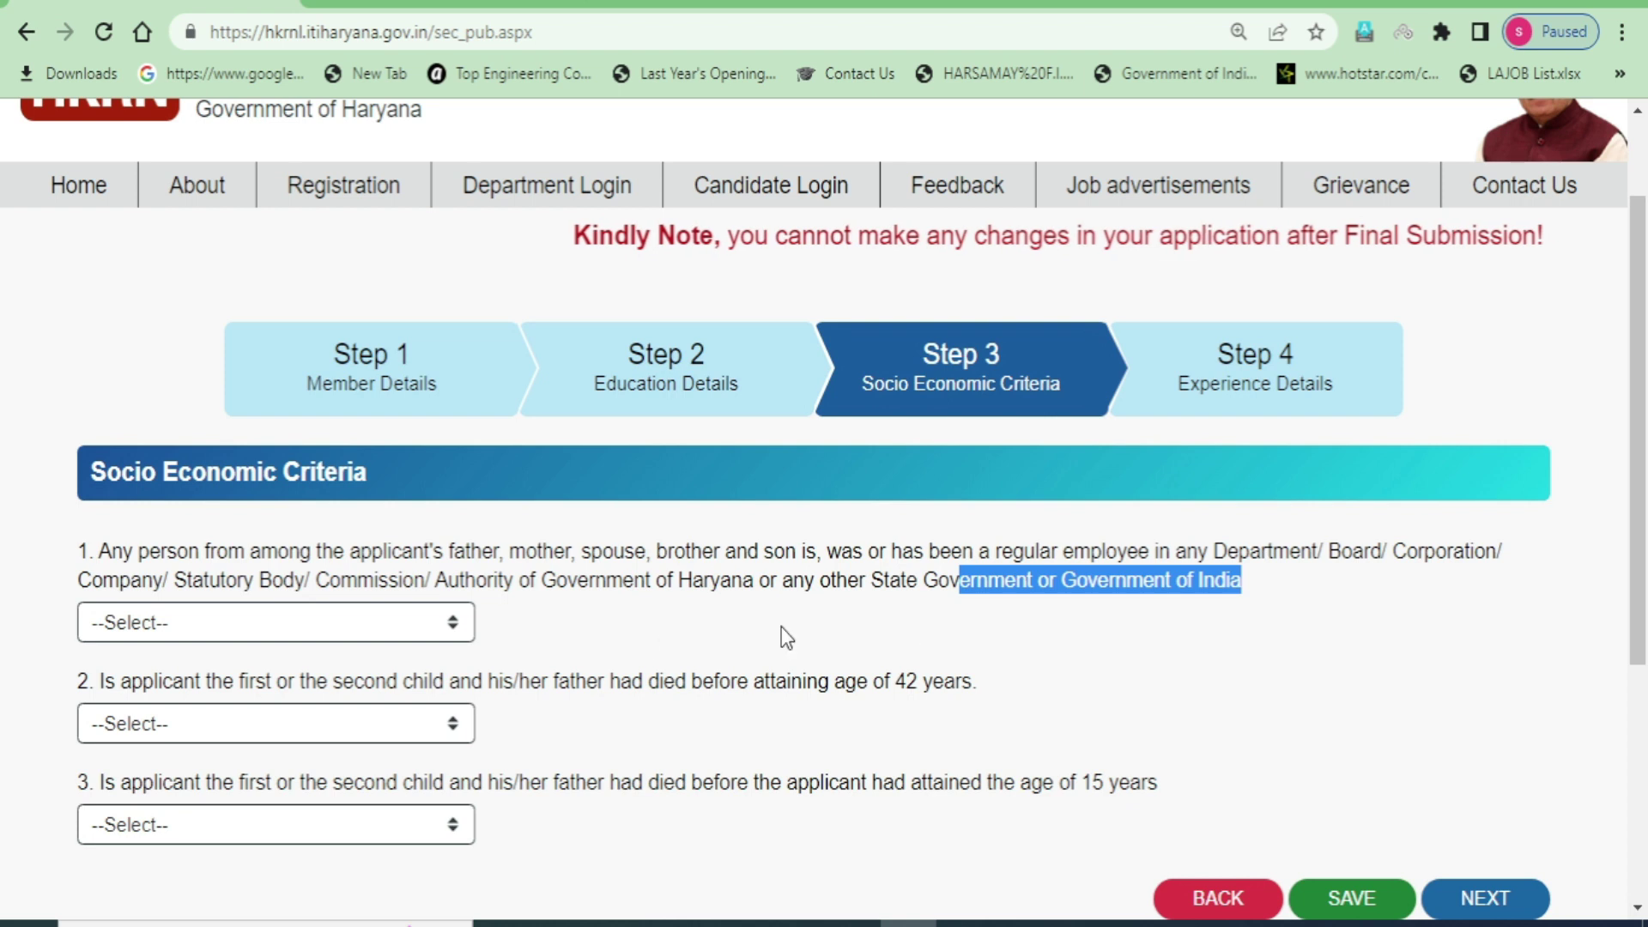
left_click(442, 631)
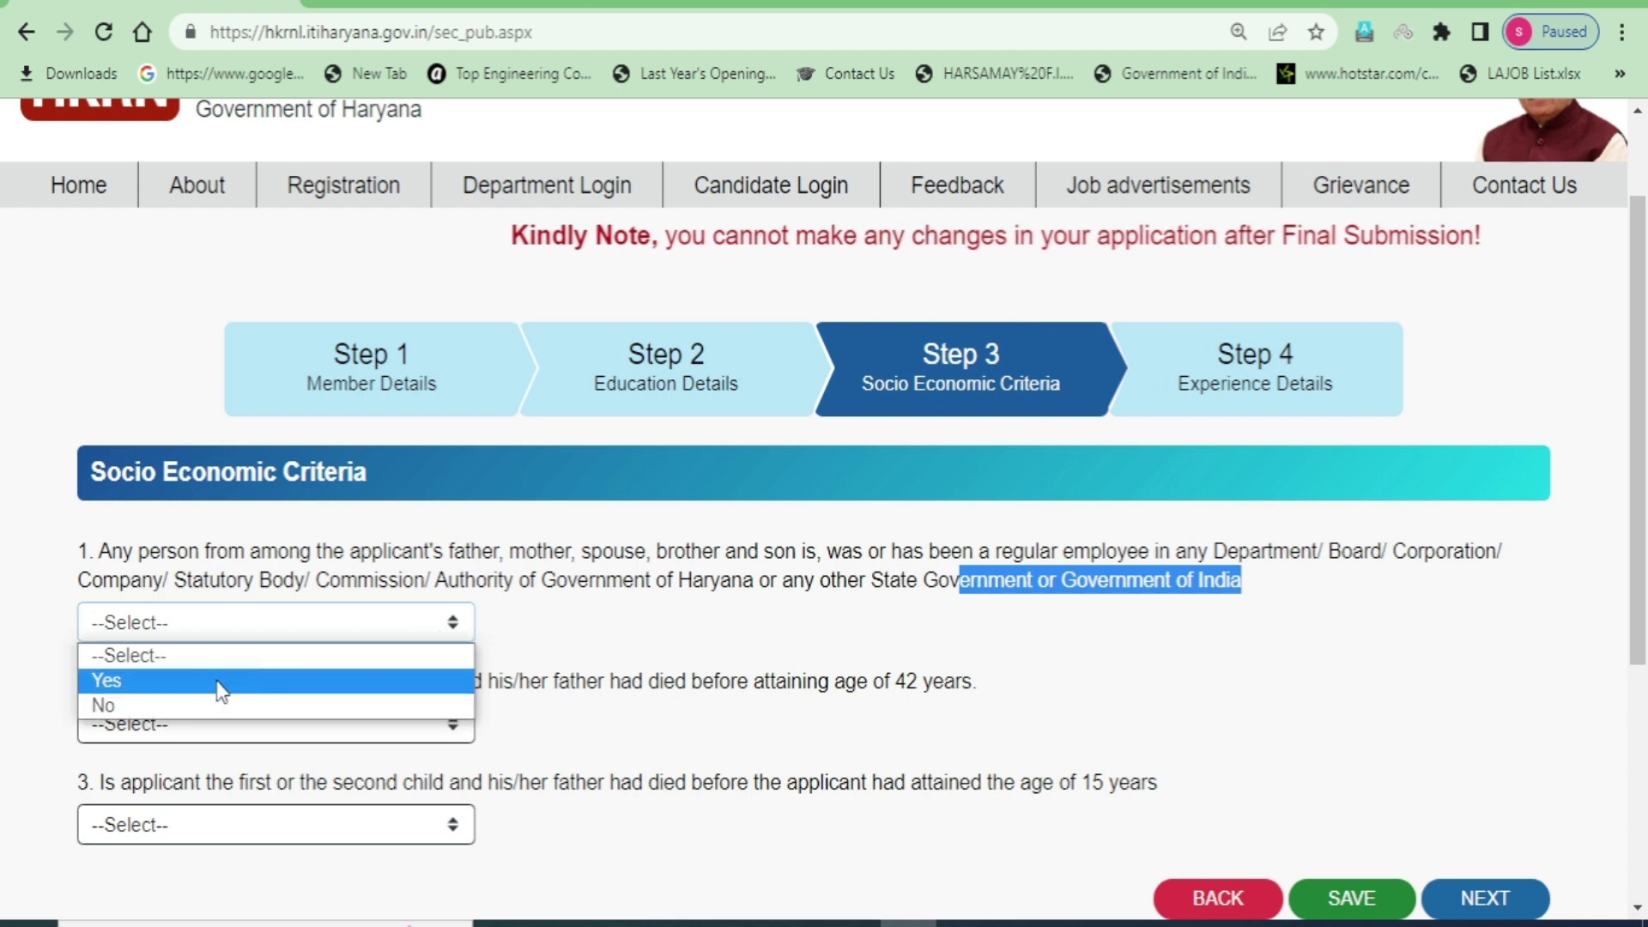
left_click(187, 705)
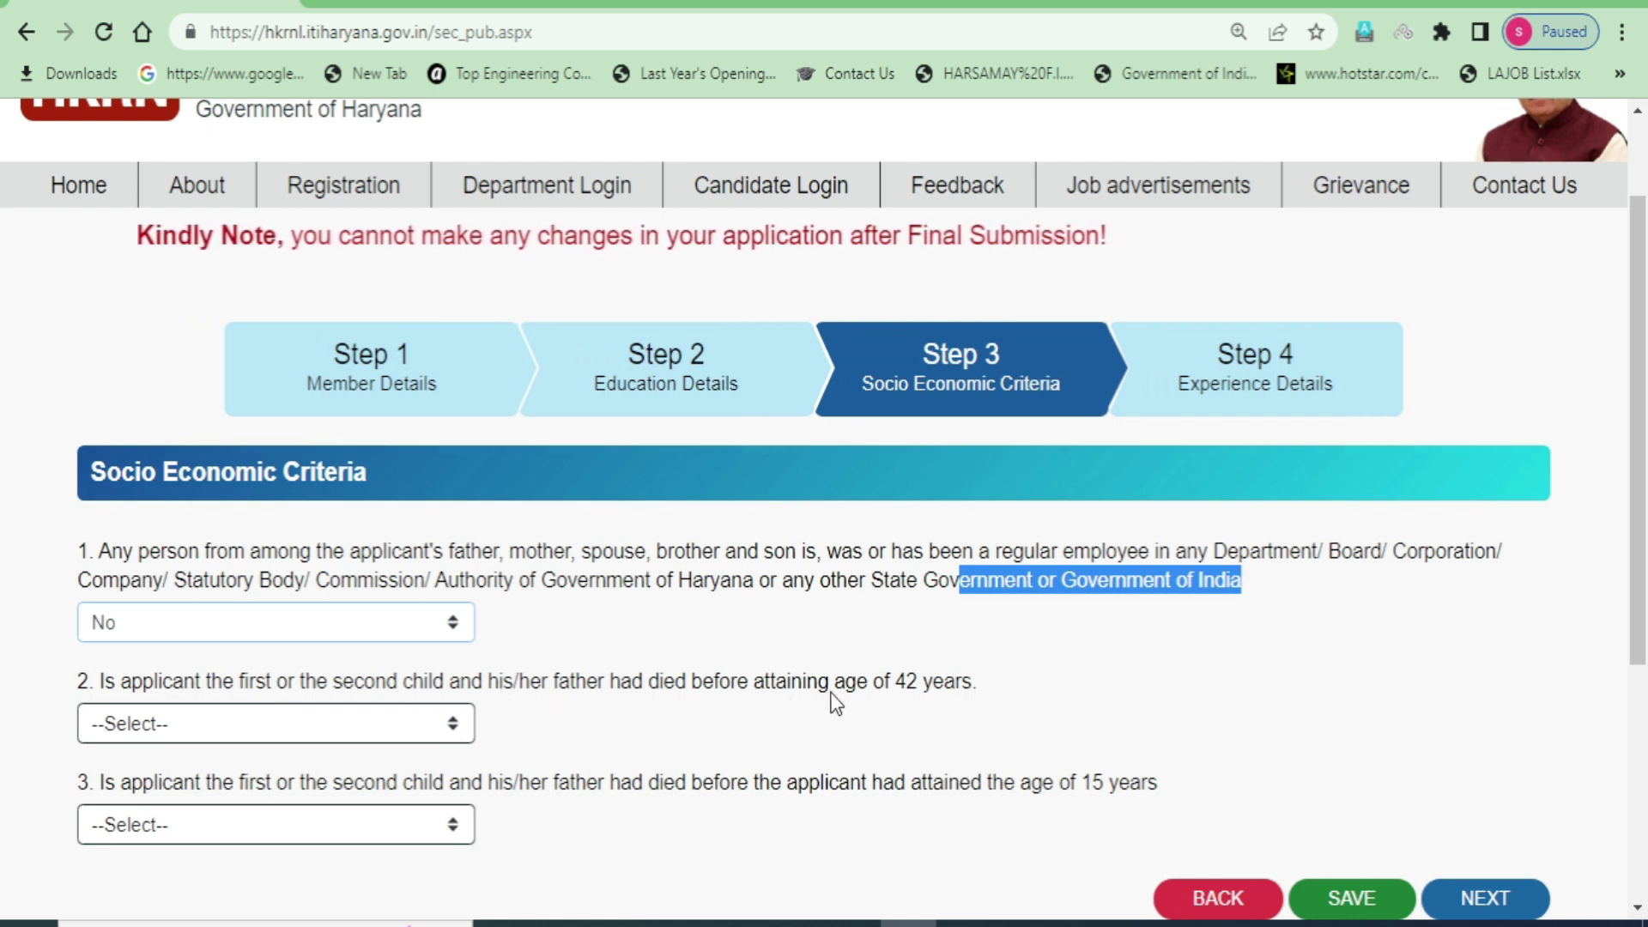
left_click_drag(987, 686, 654, 687)
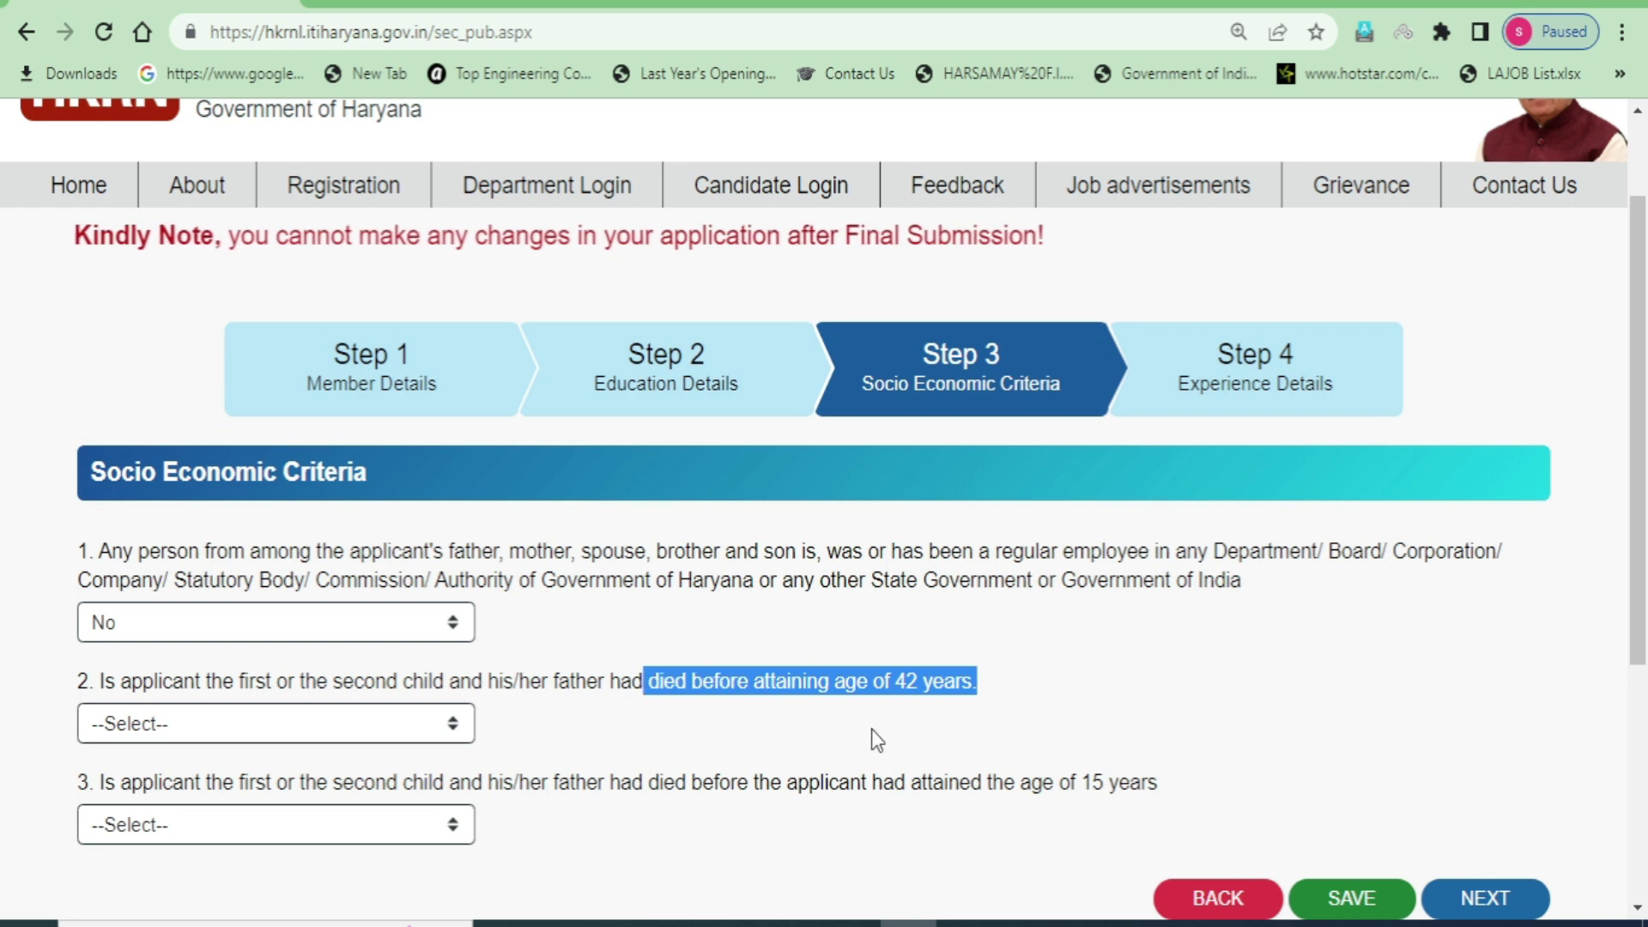
- Answer No to question 2 in the Socio Economic Criteria form
left_click(997, 718)
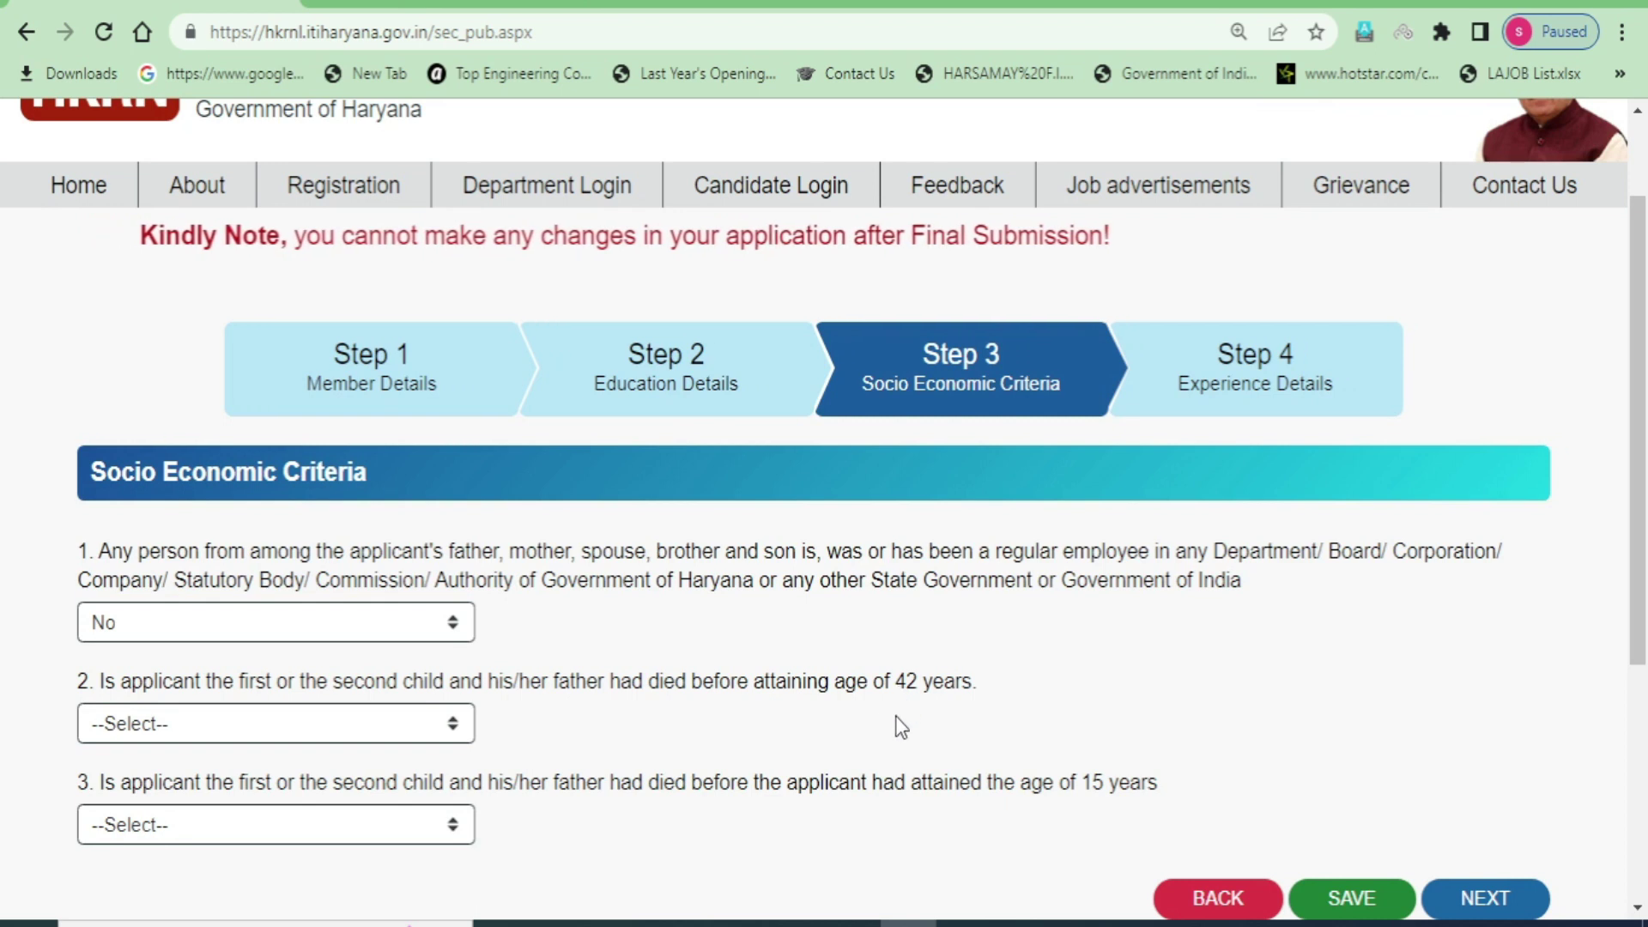
left_click(456, 728)
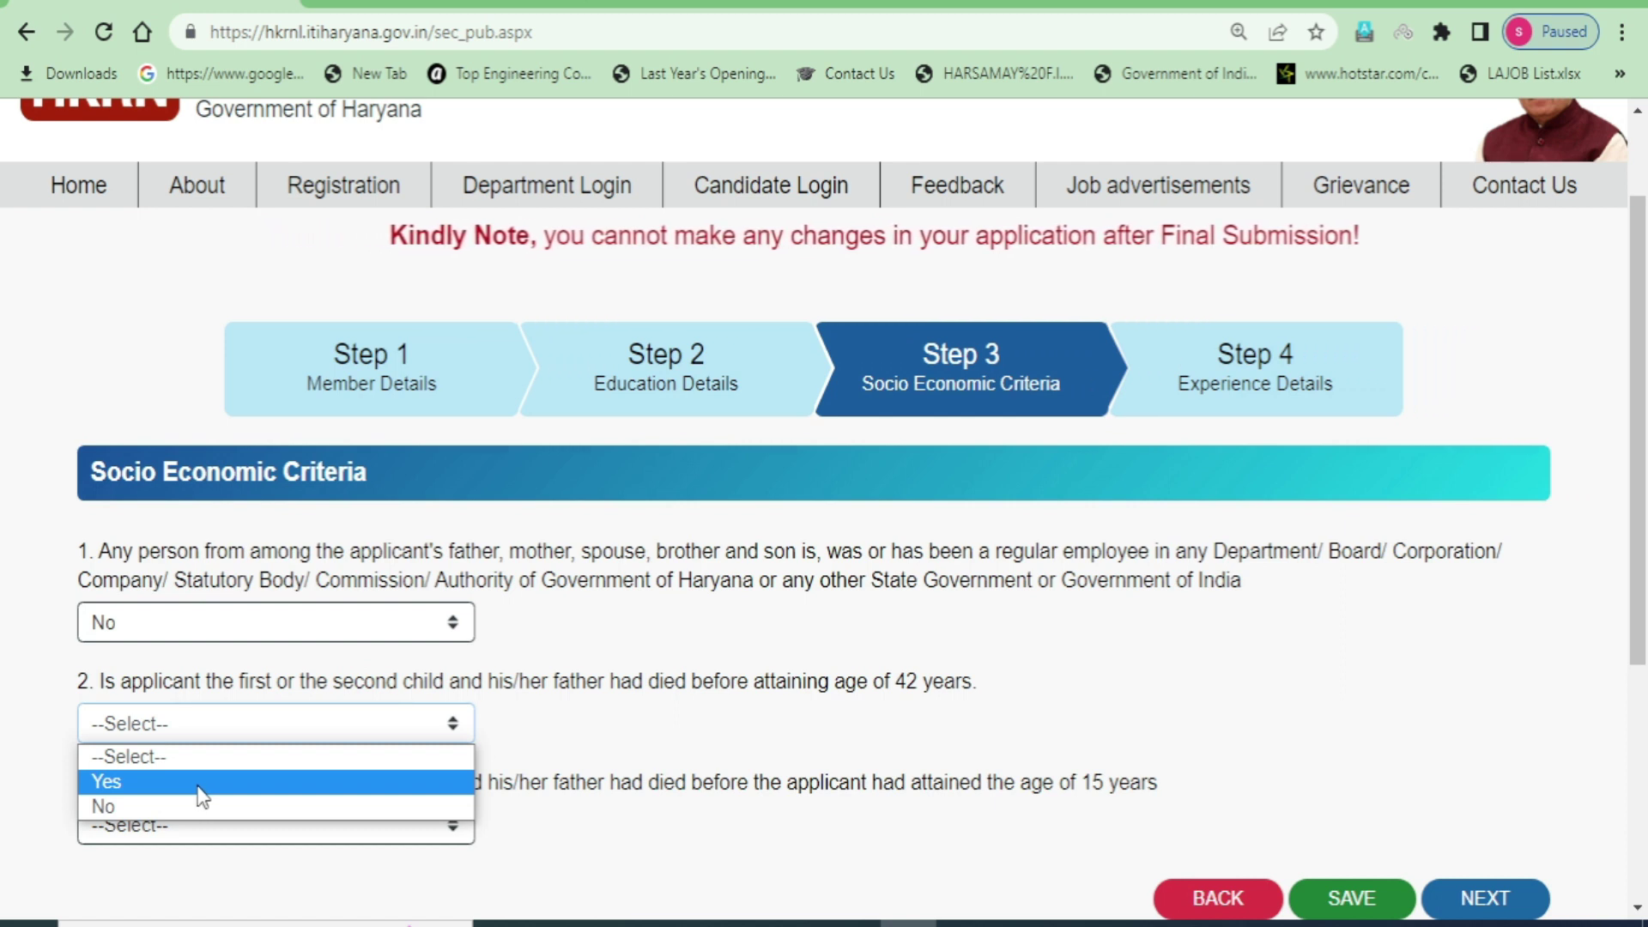
left_click(185, 808)
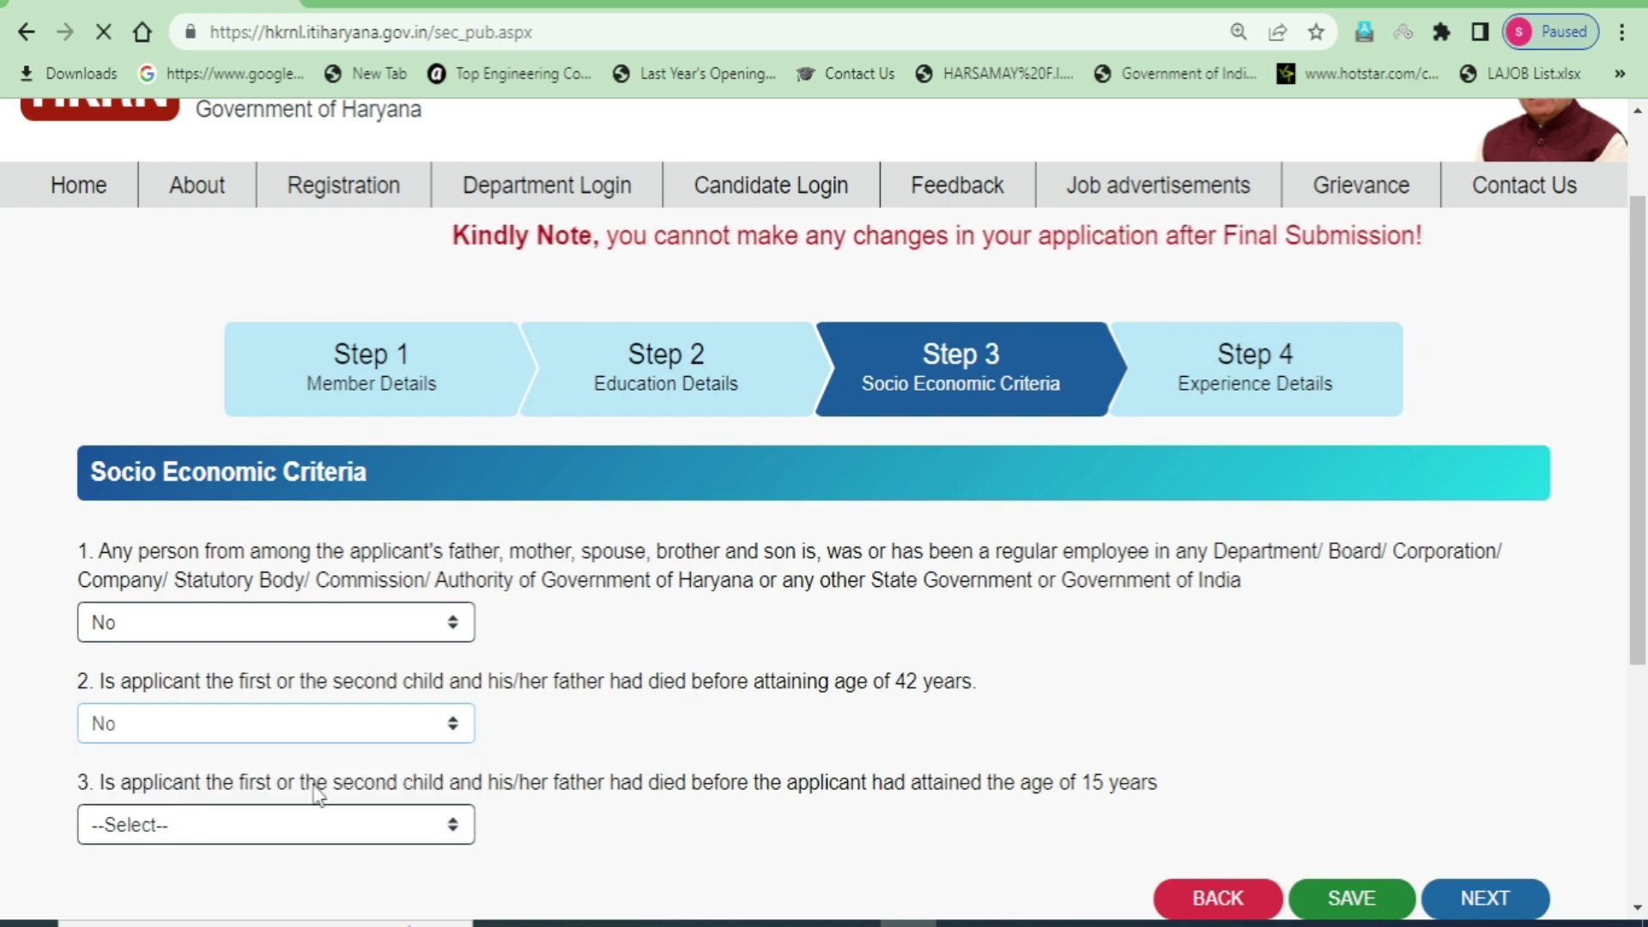
- Answer Yes to question 3, bringing up the Upload Death Certificate section
scroll(386, 755, "down", 3)
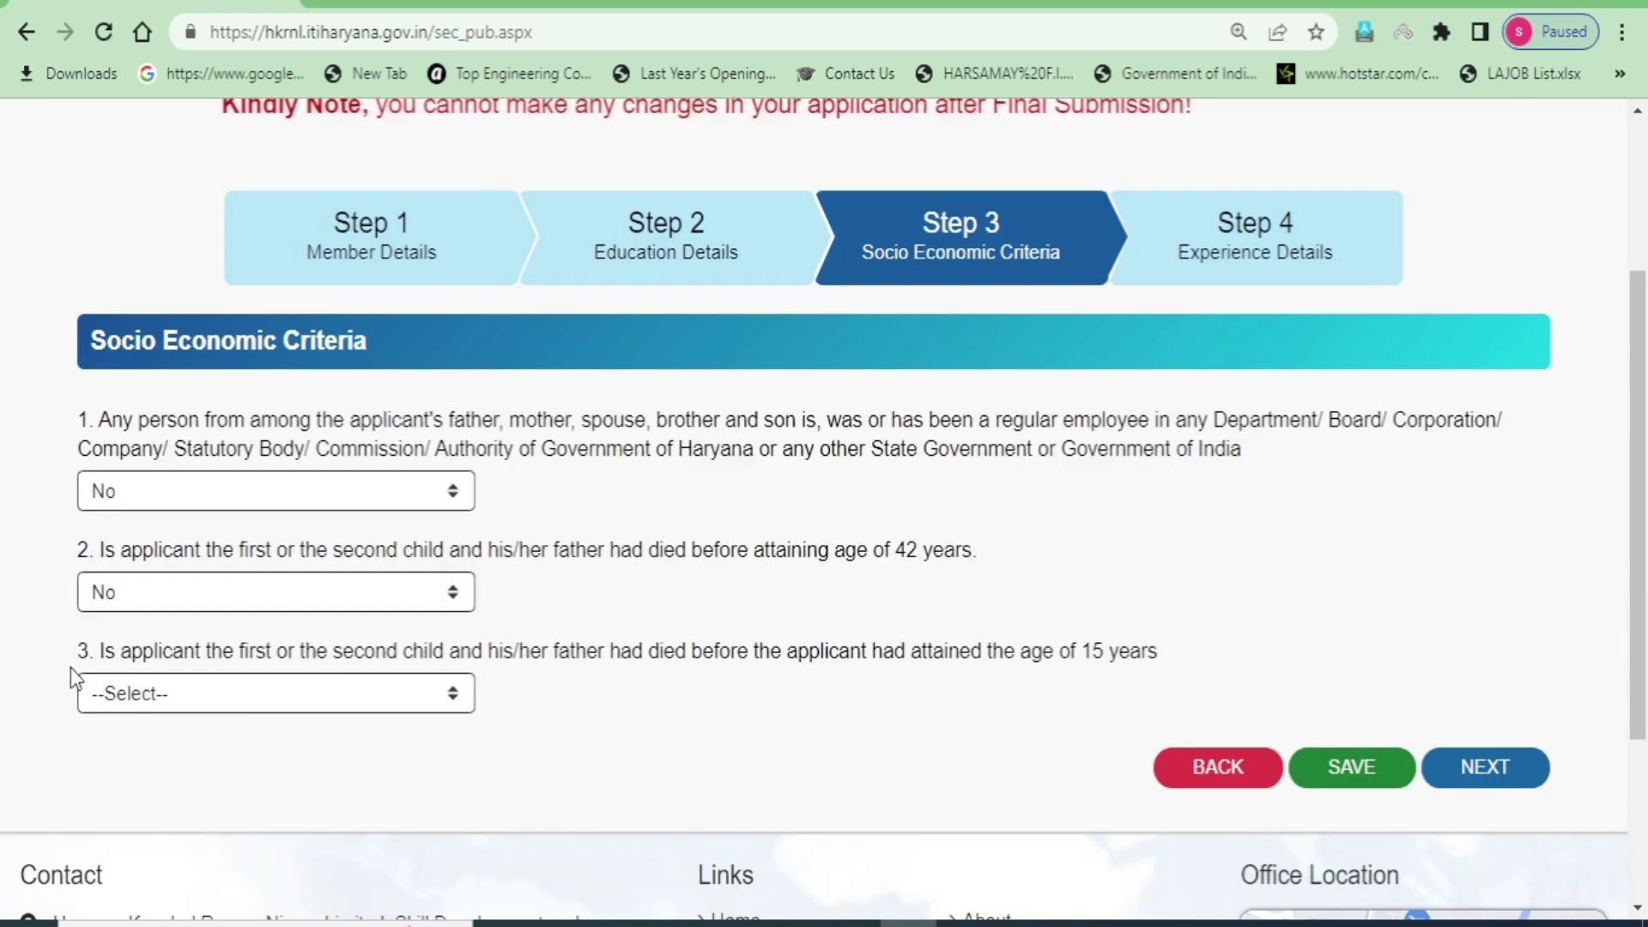
left_click_drag(70, 652, 104, 652)
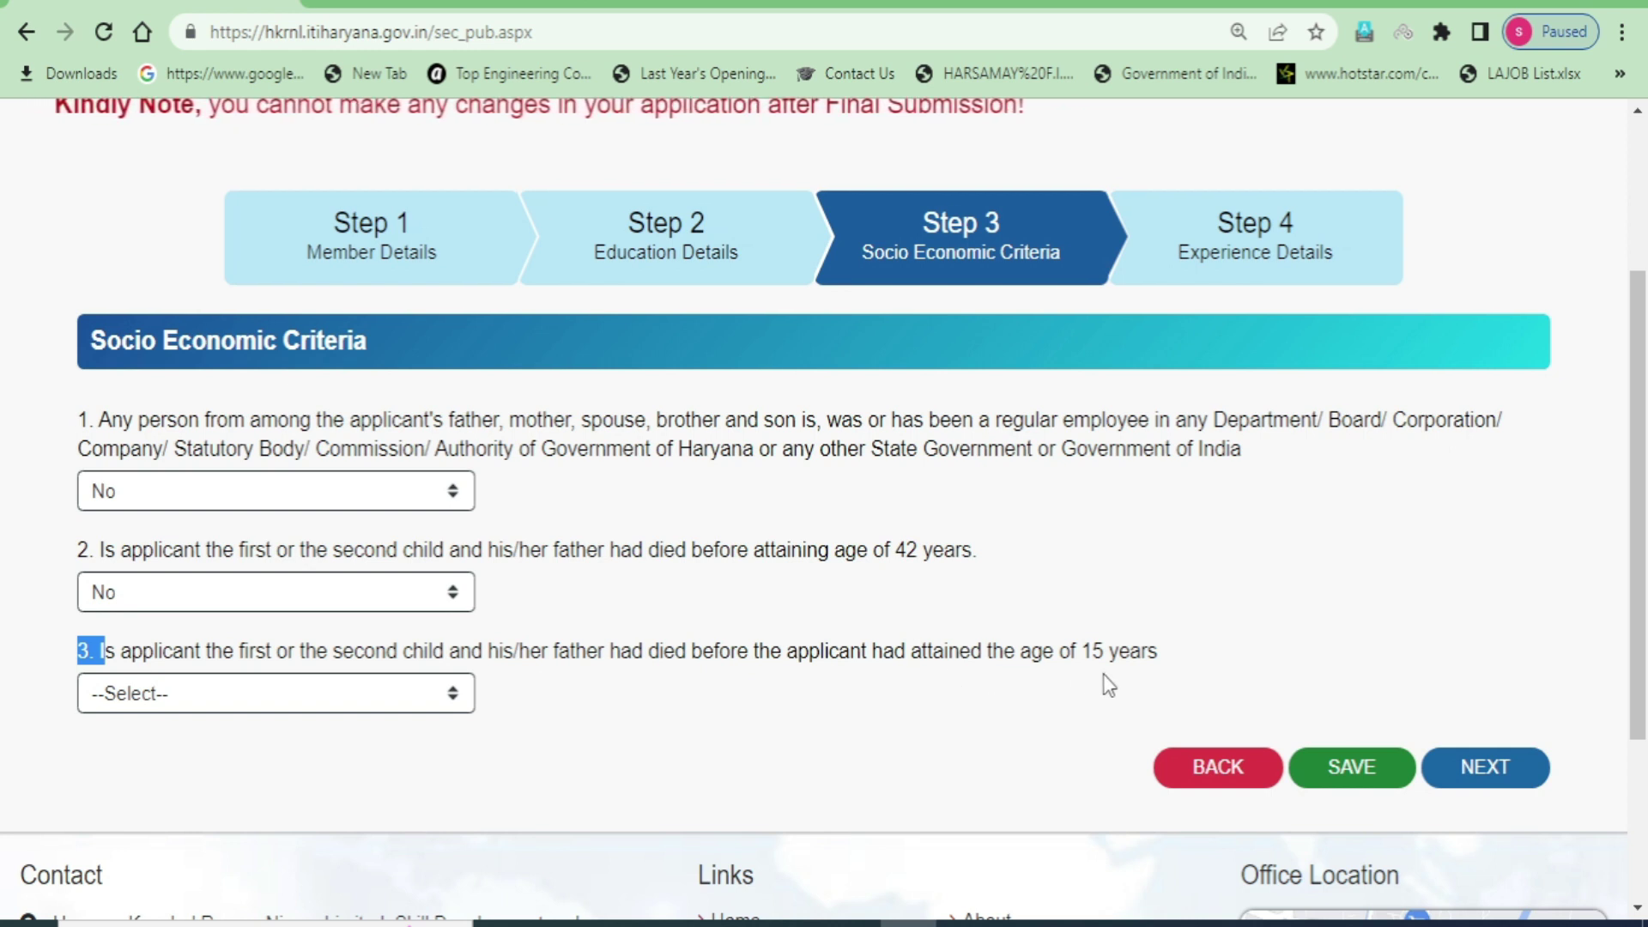
left_click_drag(1173, 653, 981, 654)
left_click(1040, 709)
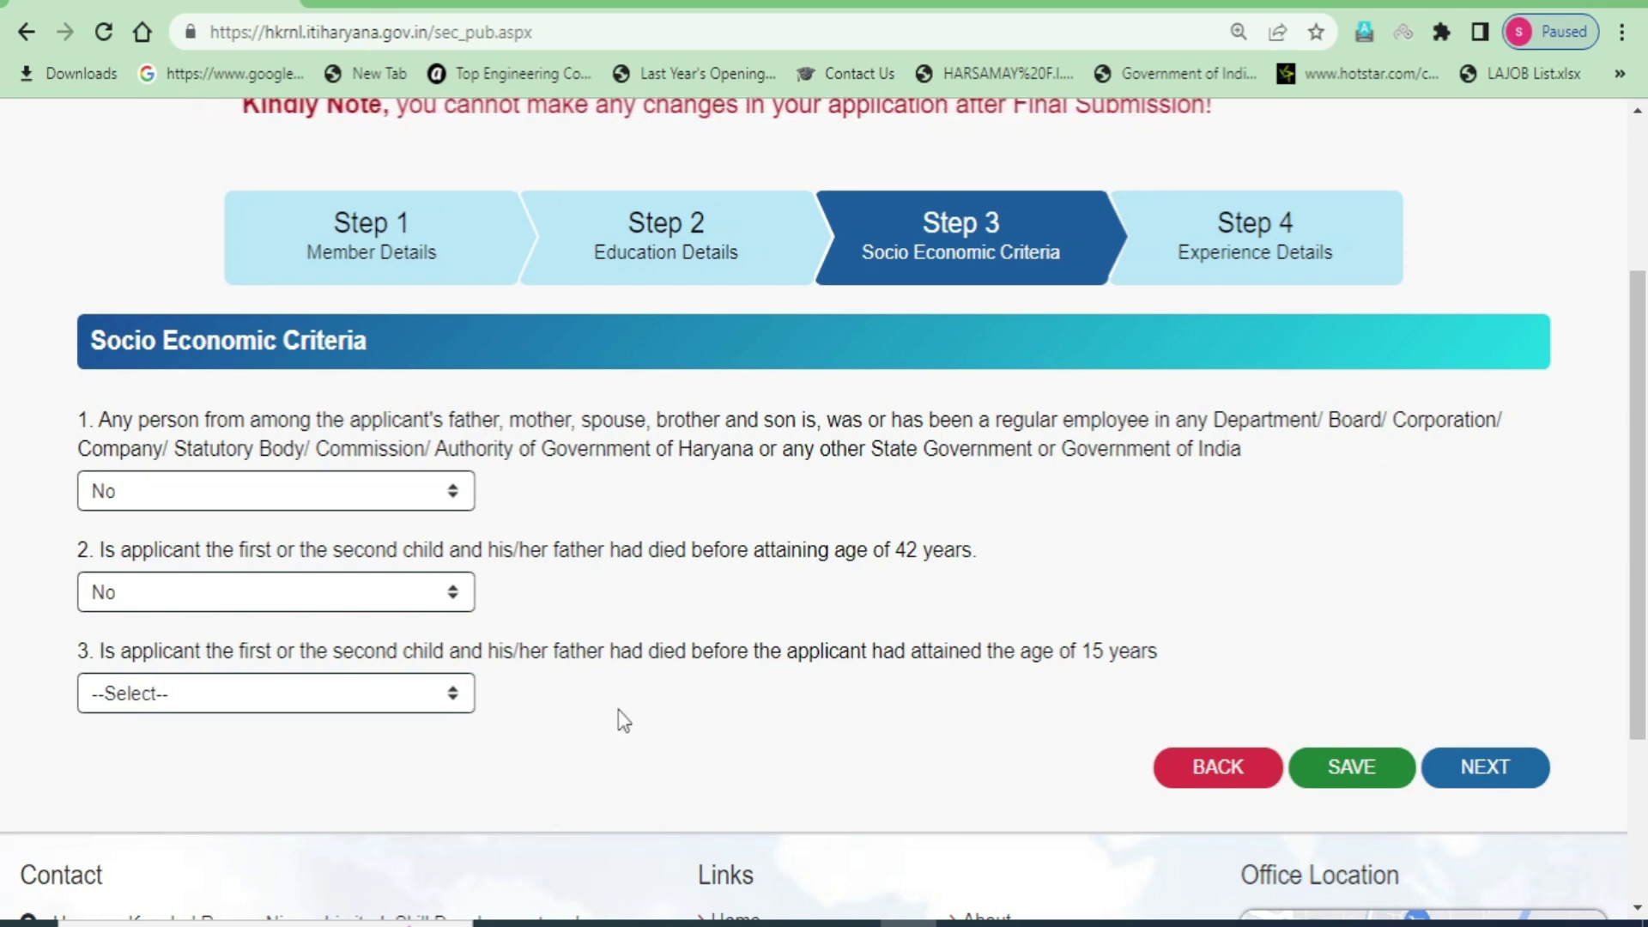
left_click(395, 707)
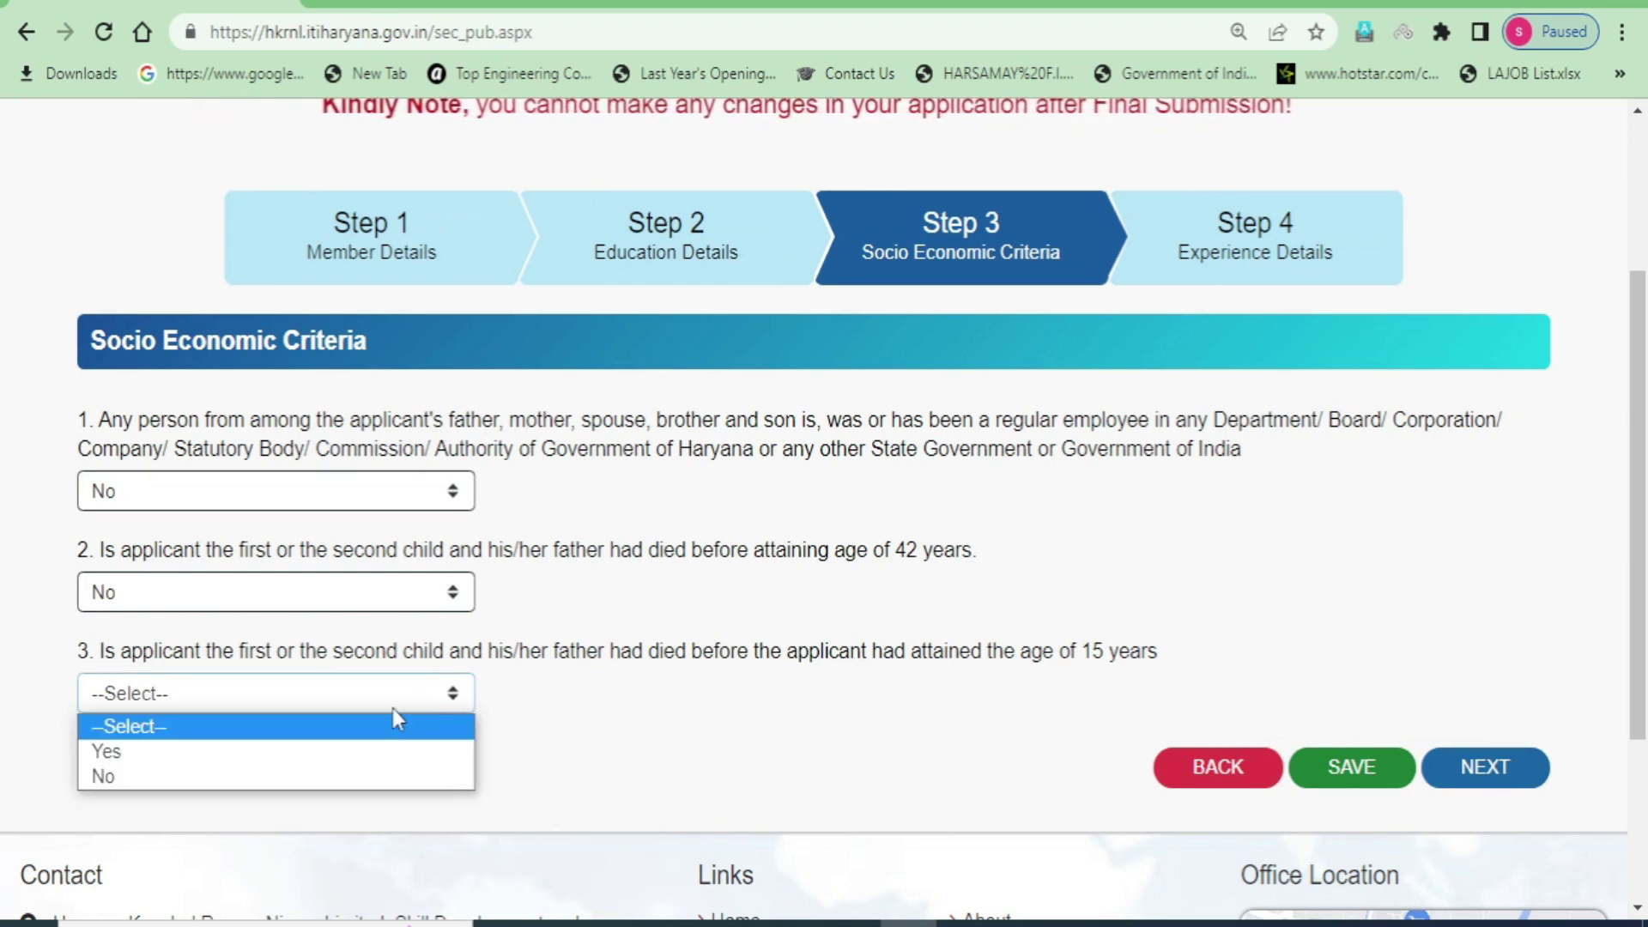
left_click(189, 752)
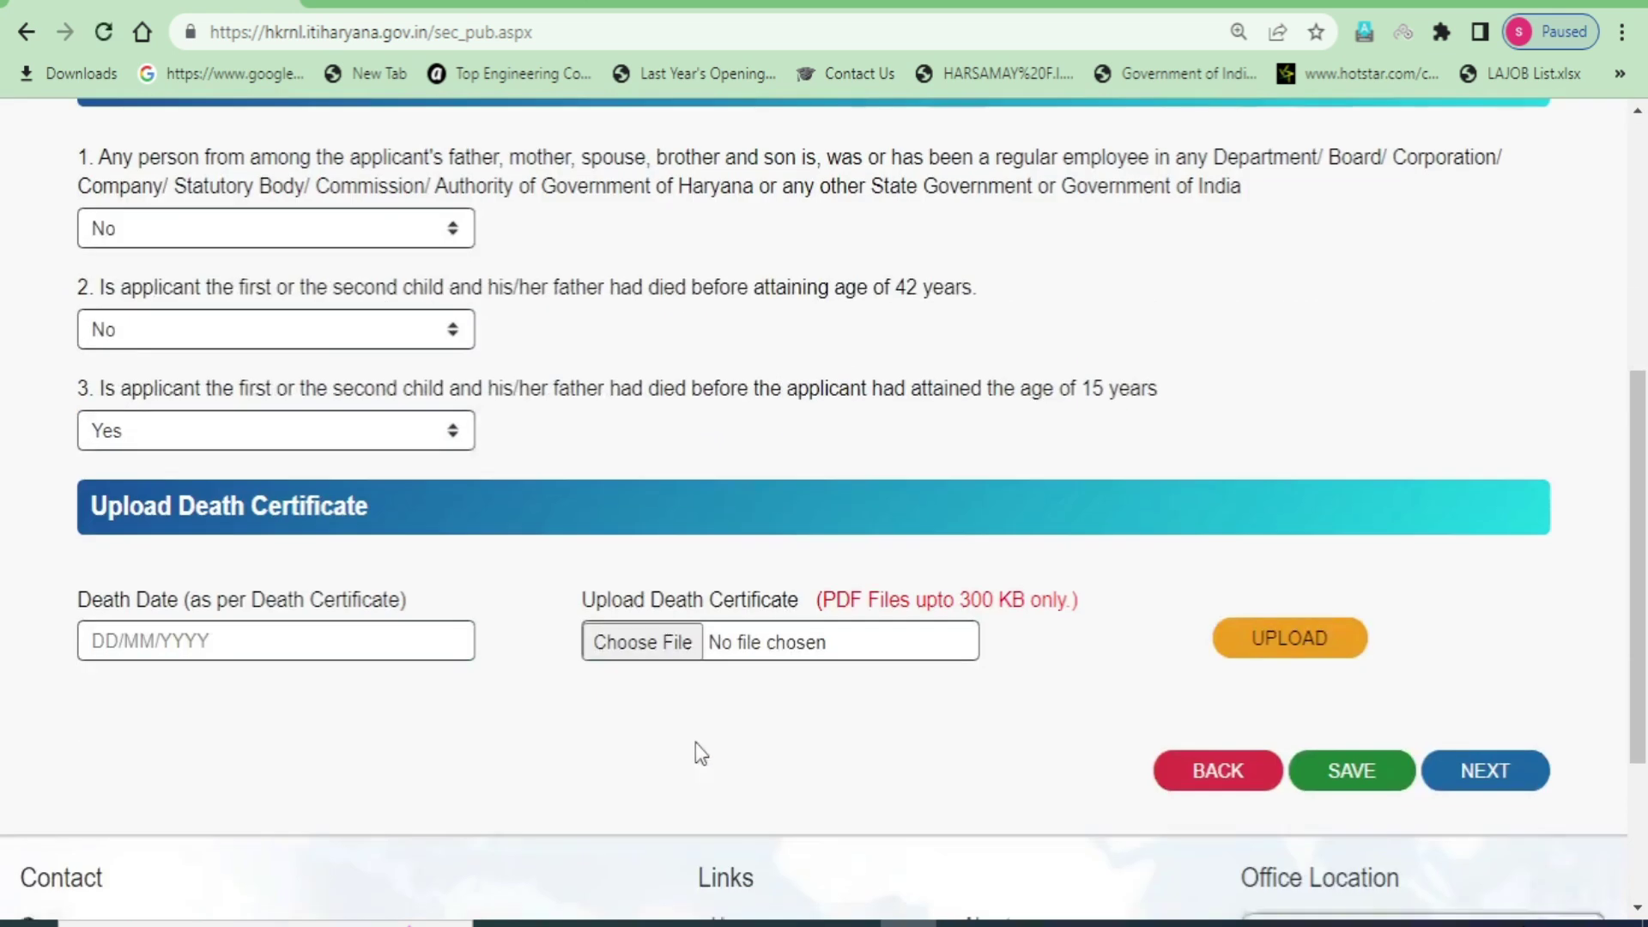
scroll(449, 771, "down", 5)
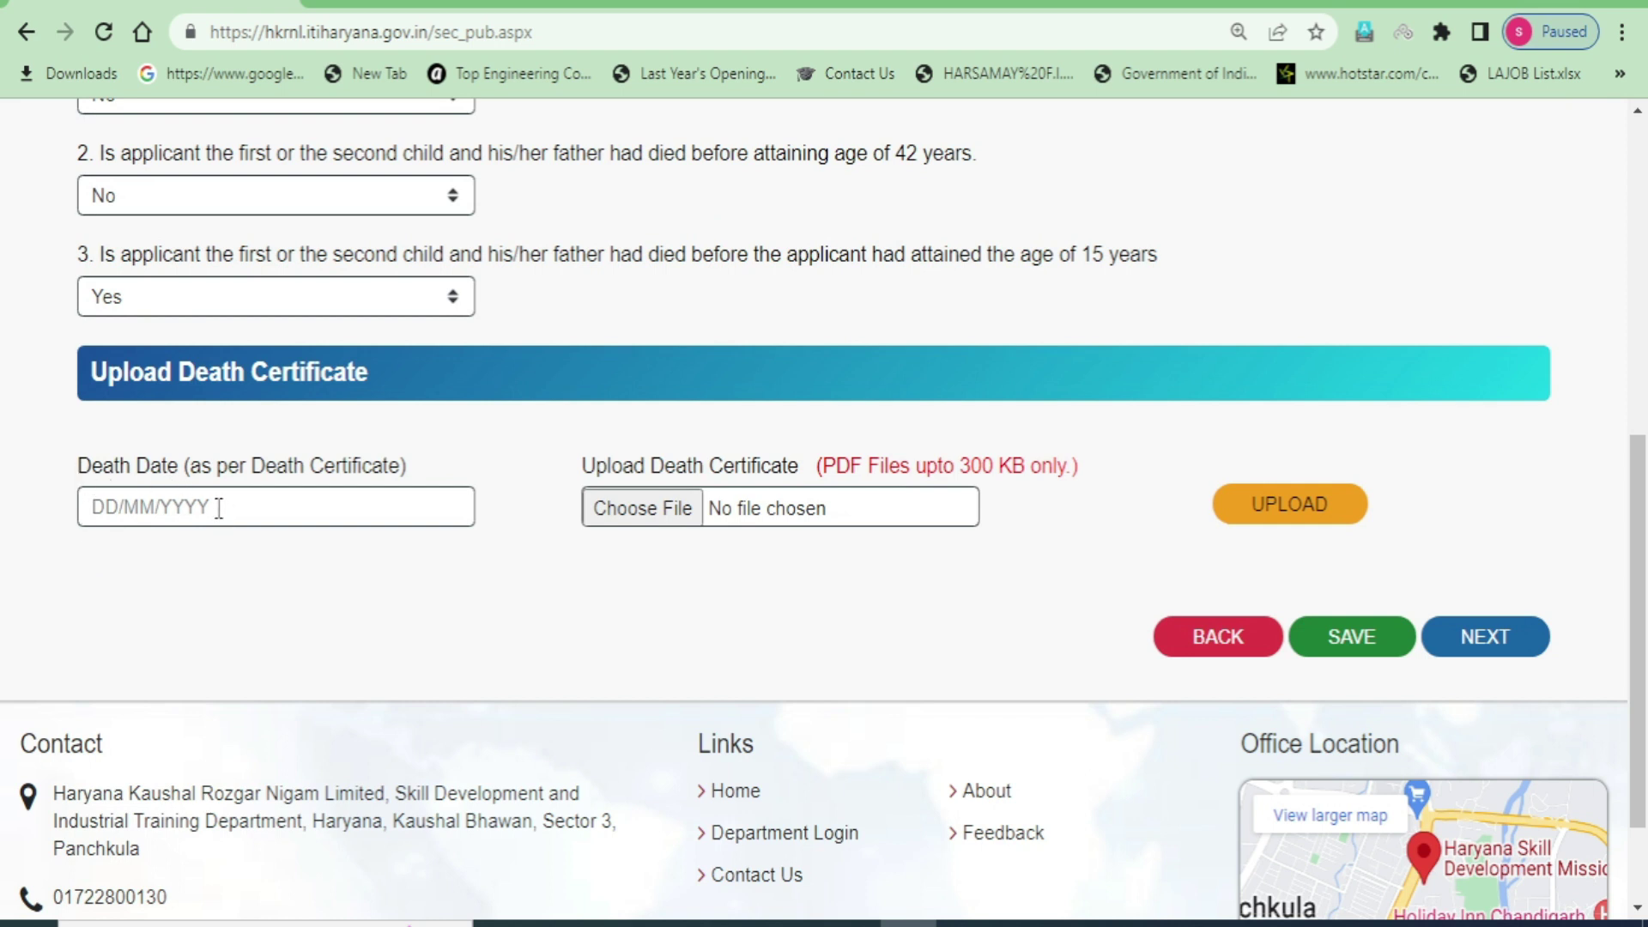
left_click_drag(584, 465, 788, 467)
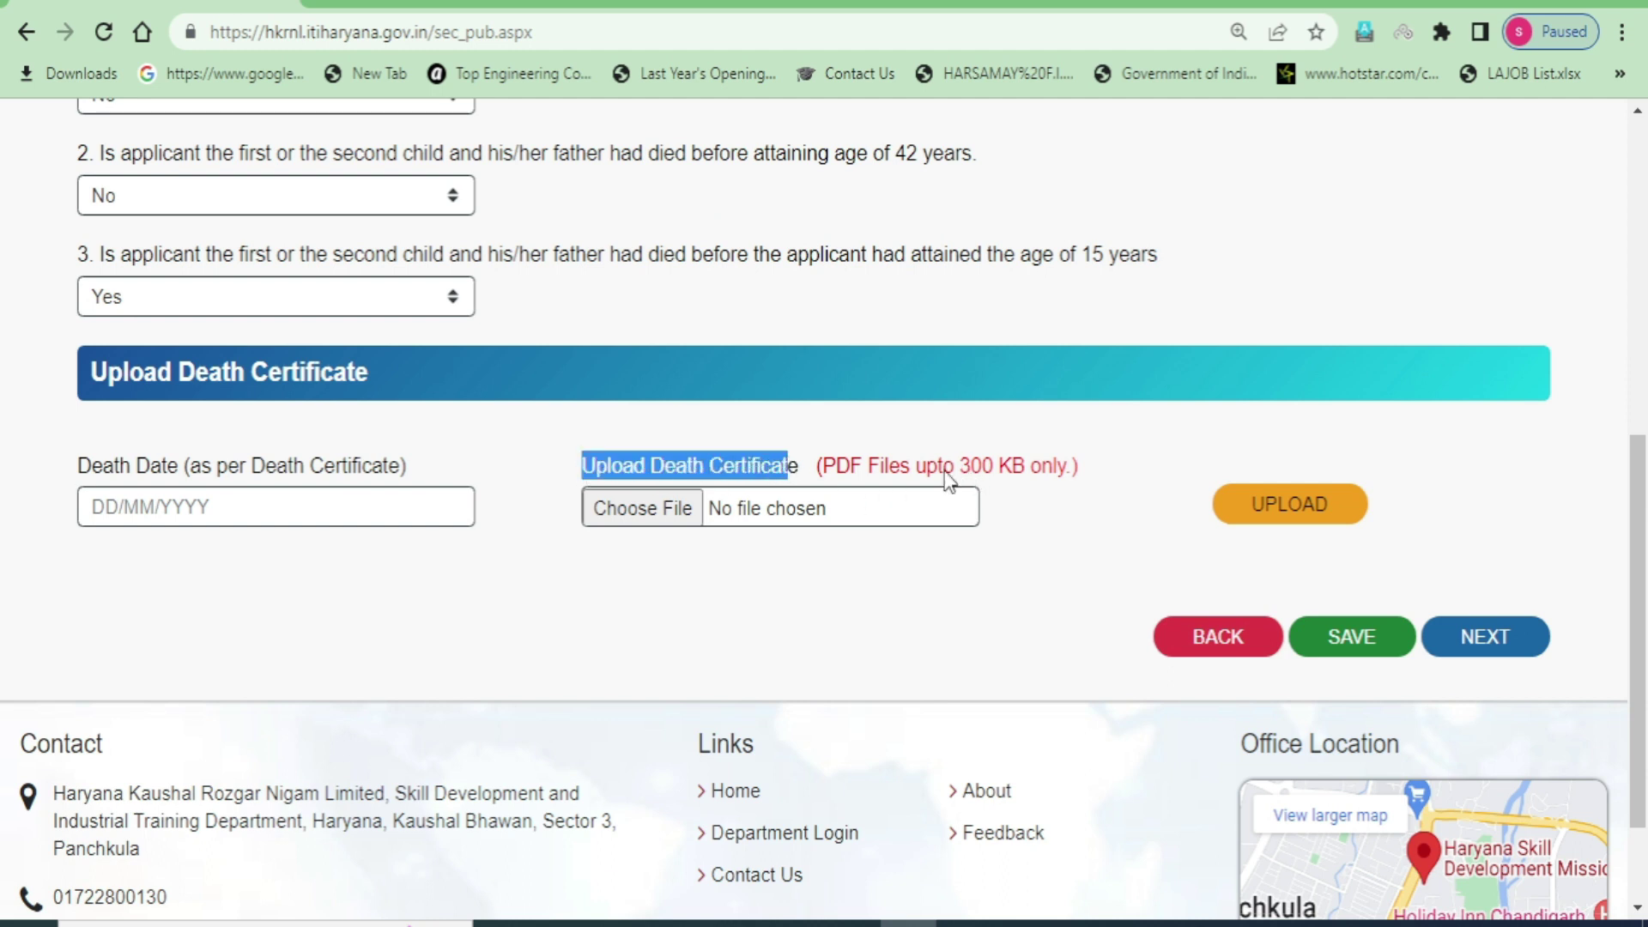
left_click(834, 474)
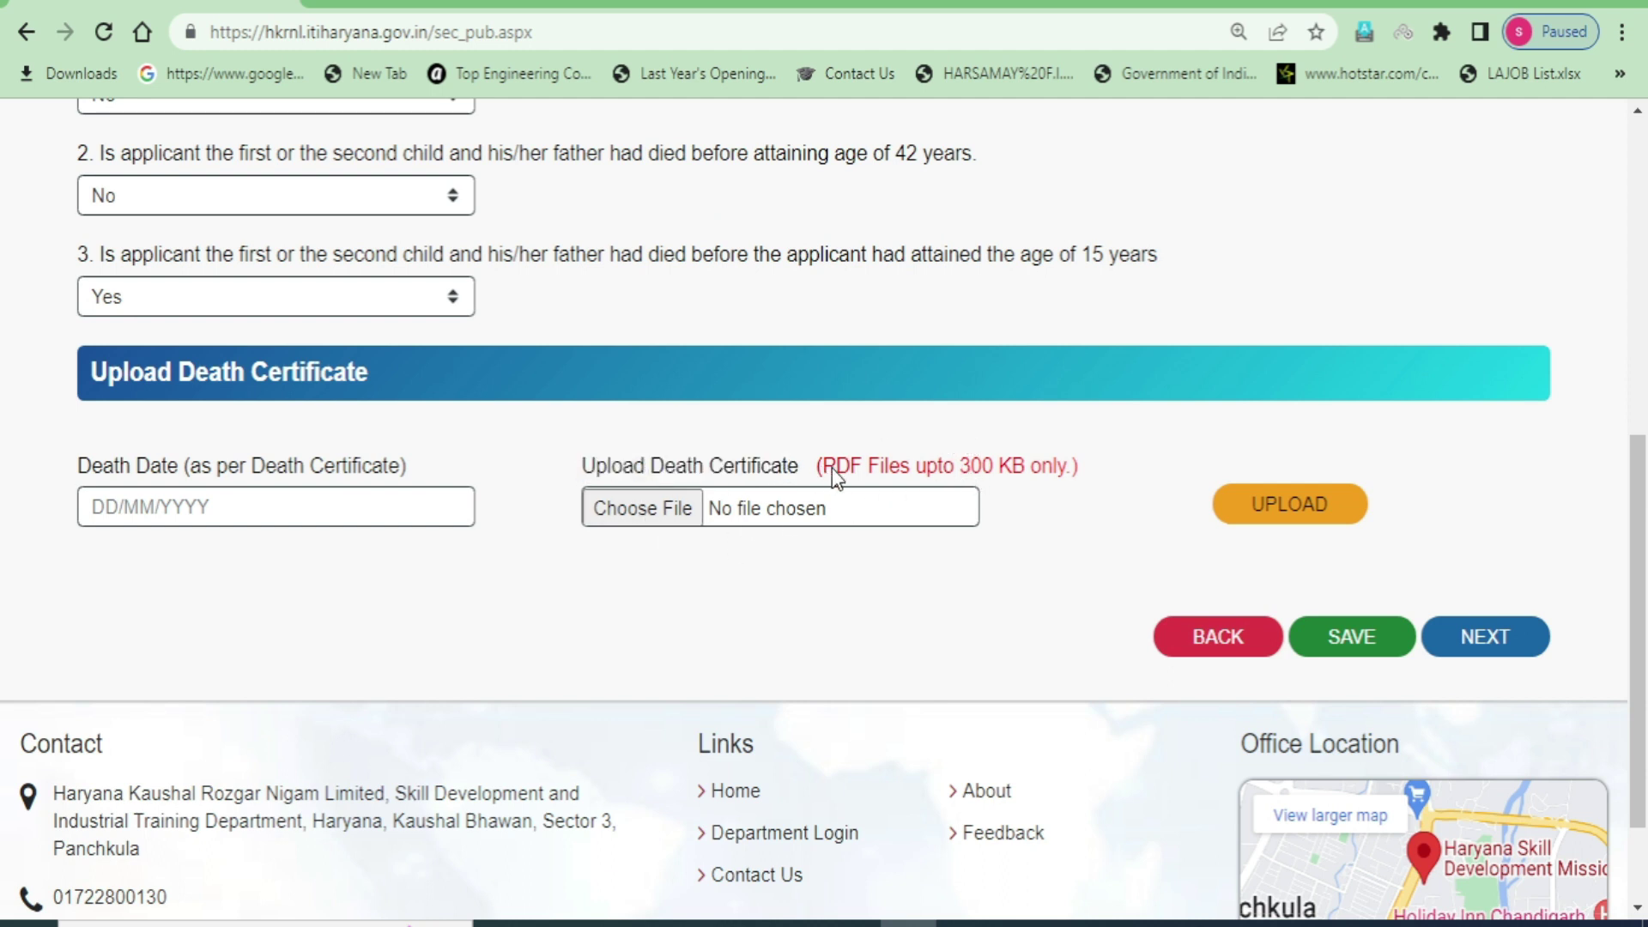
left_click_drag(975, 467, 1049, 451)
left_click(861, 629)
- Change question 3 to No, save the socio-economic answers and dismiss the Congratulation message
left_click(399, 302)
left_click(177, 378)
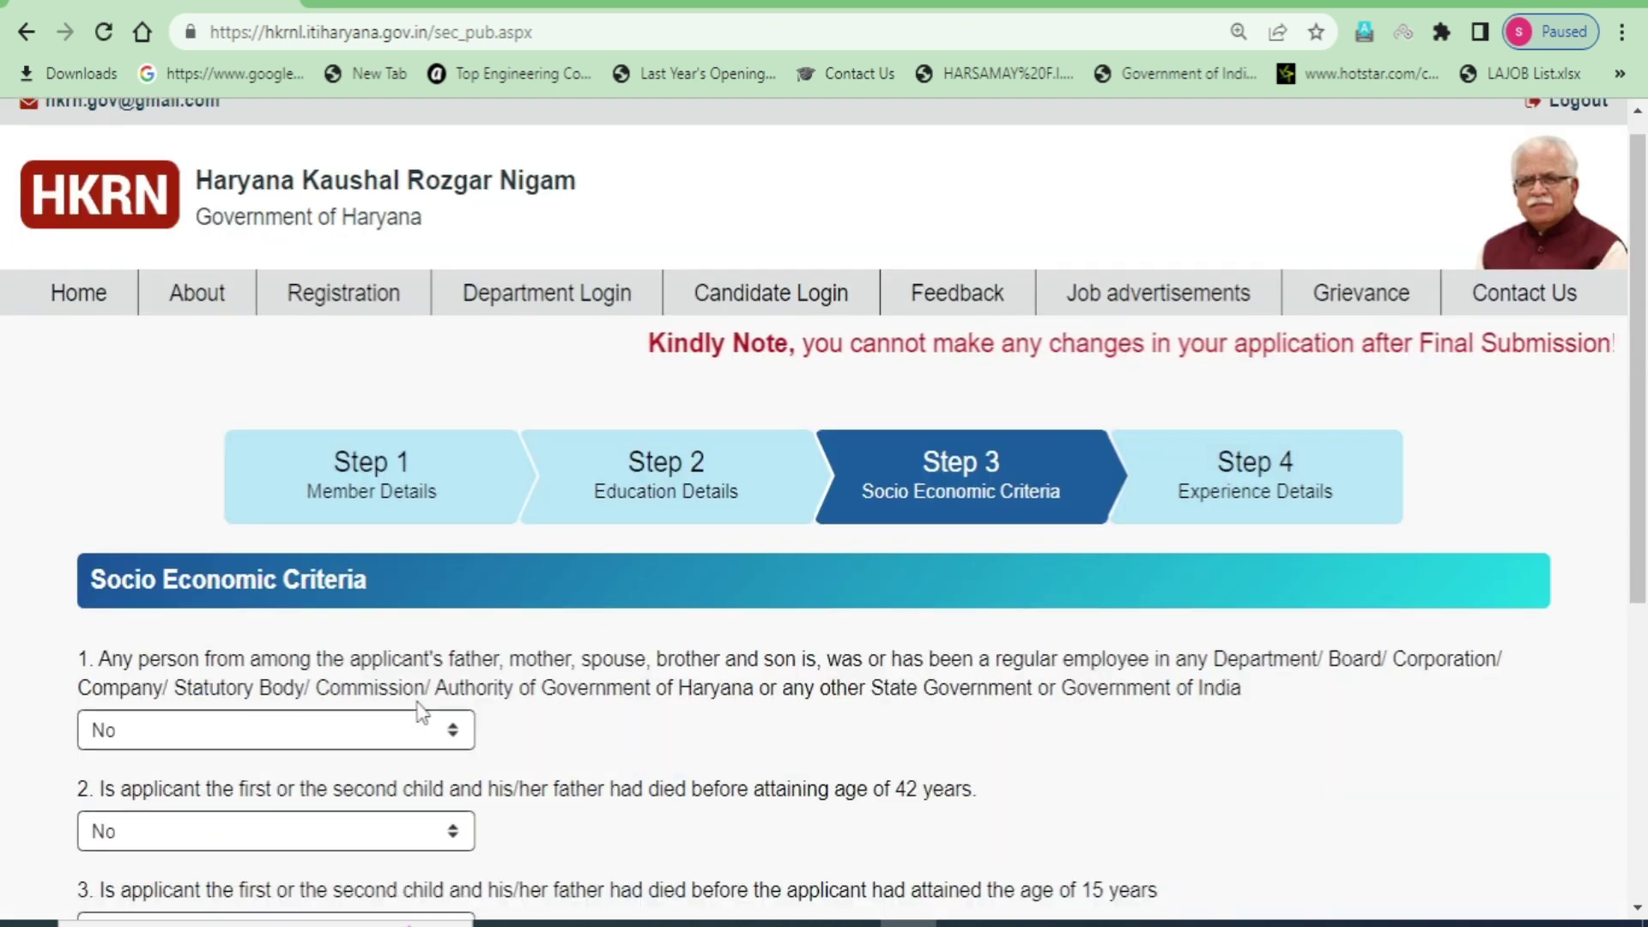
scroll(544, 486, "up", 2)
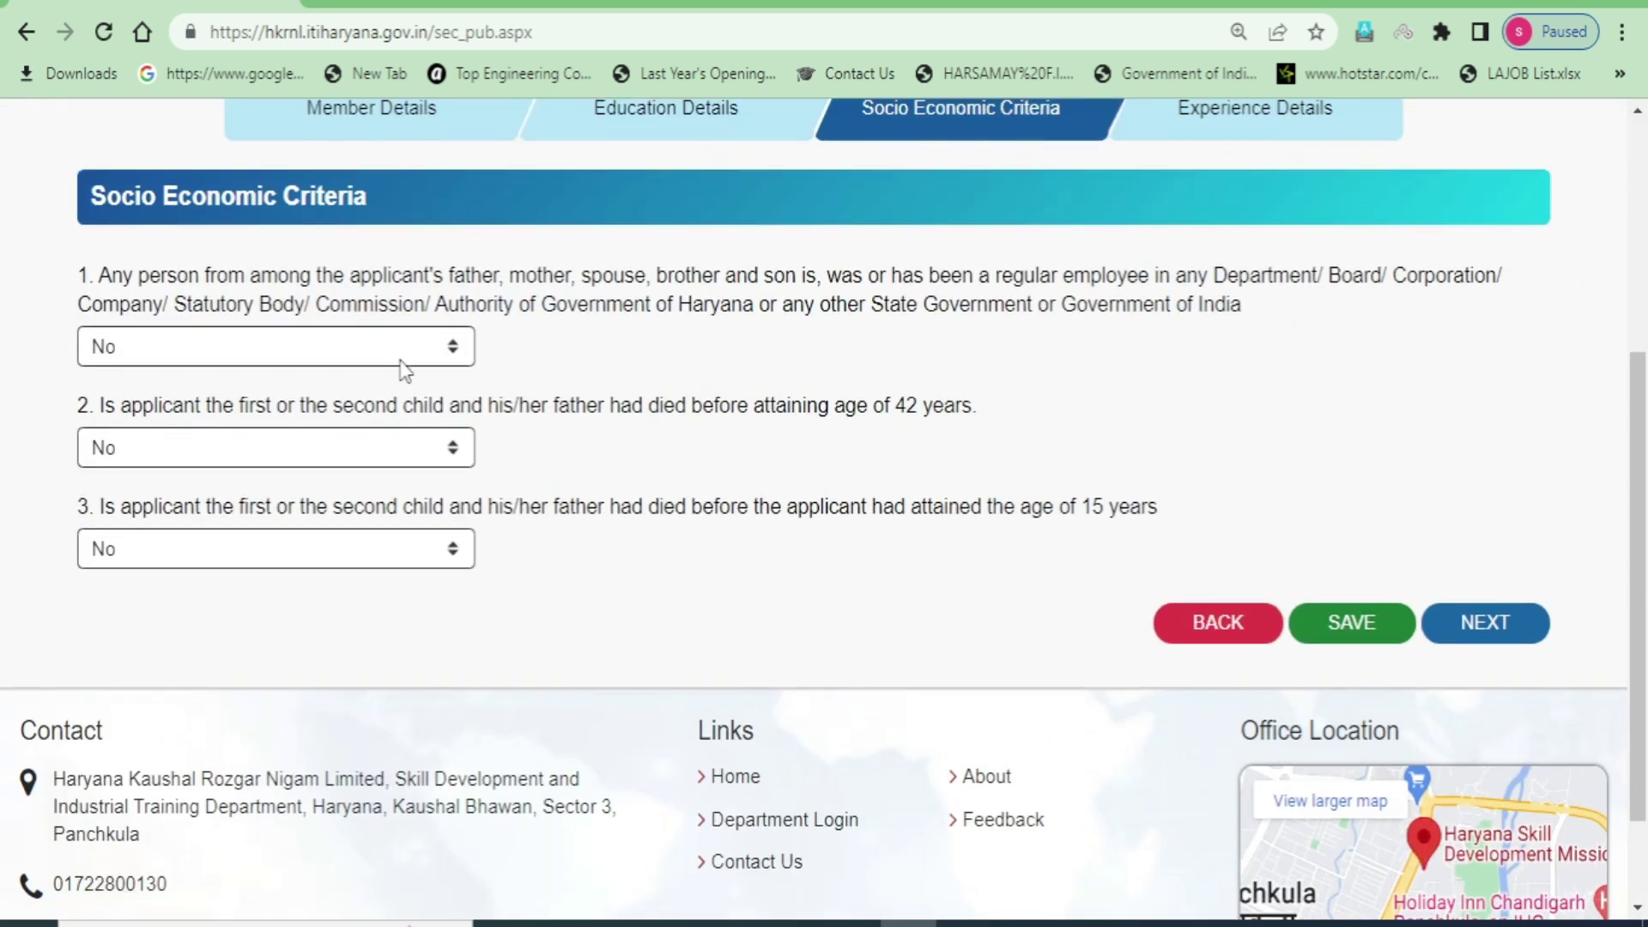
left_click(1365, 637)
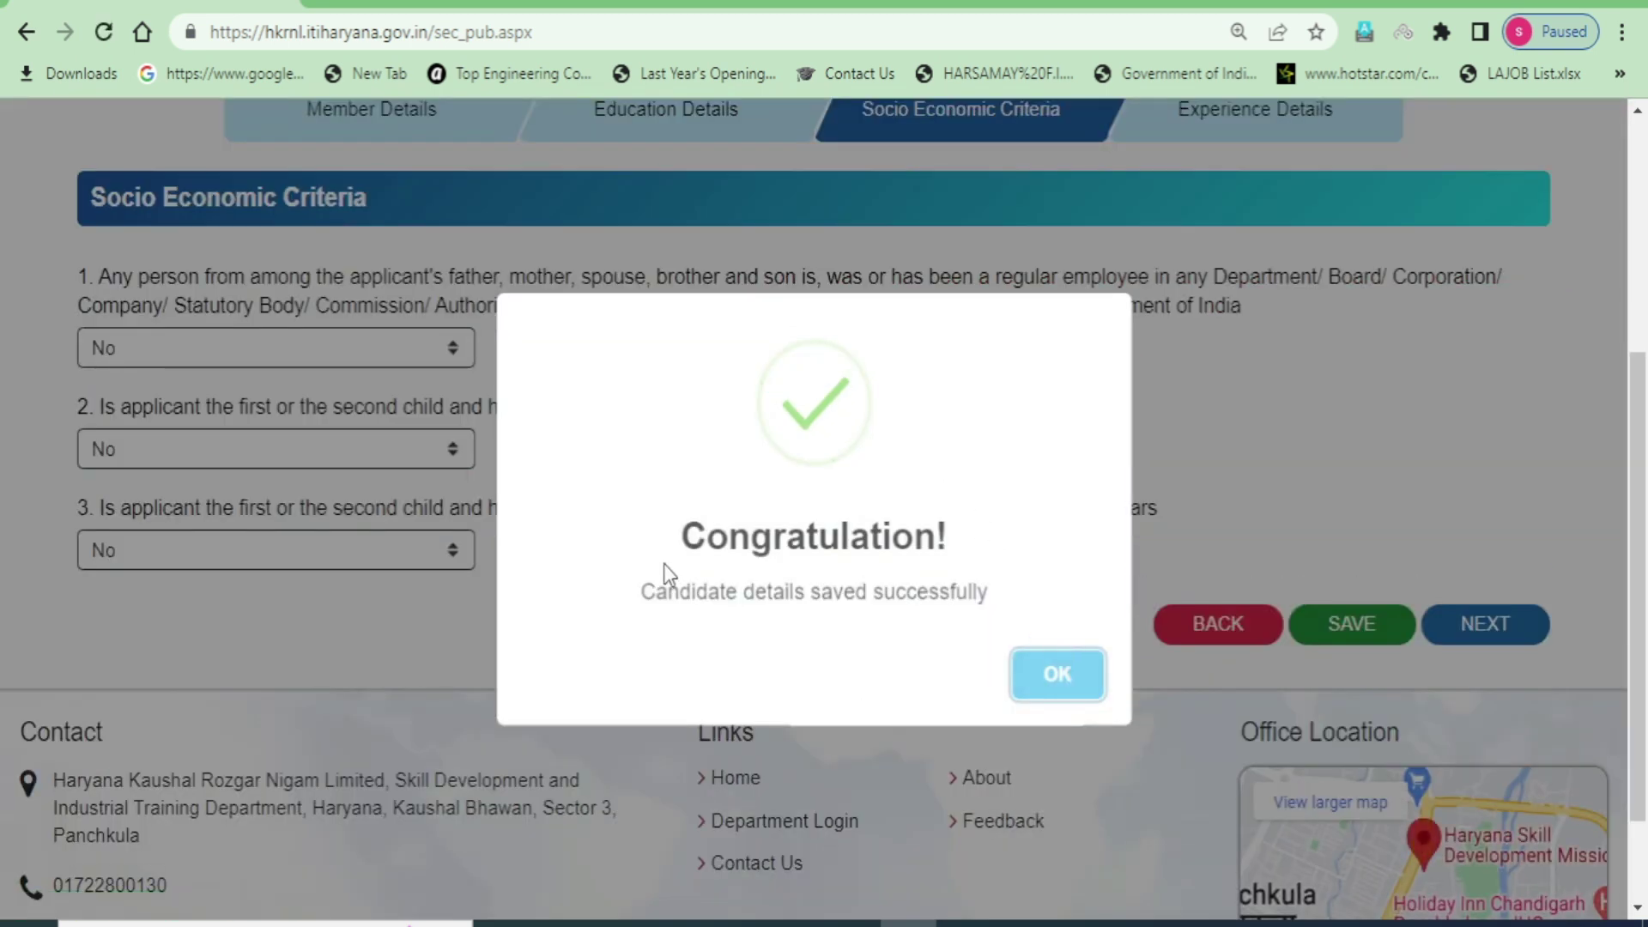
left_click_drag(675, 549, 968, 549)
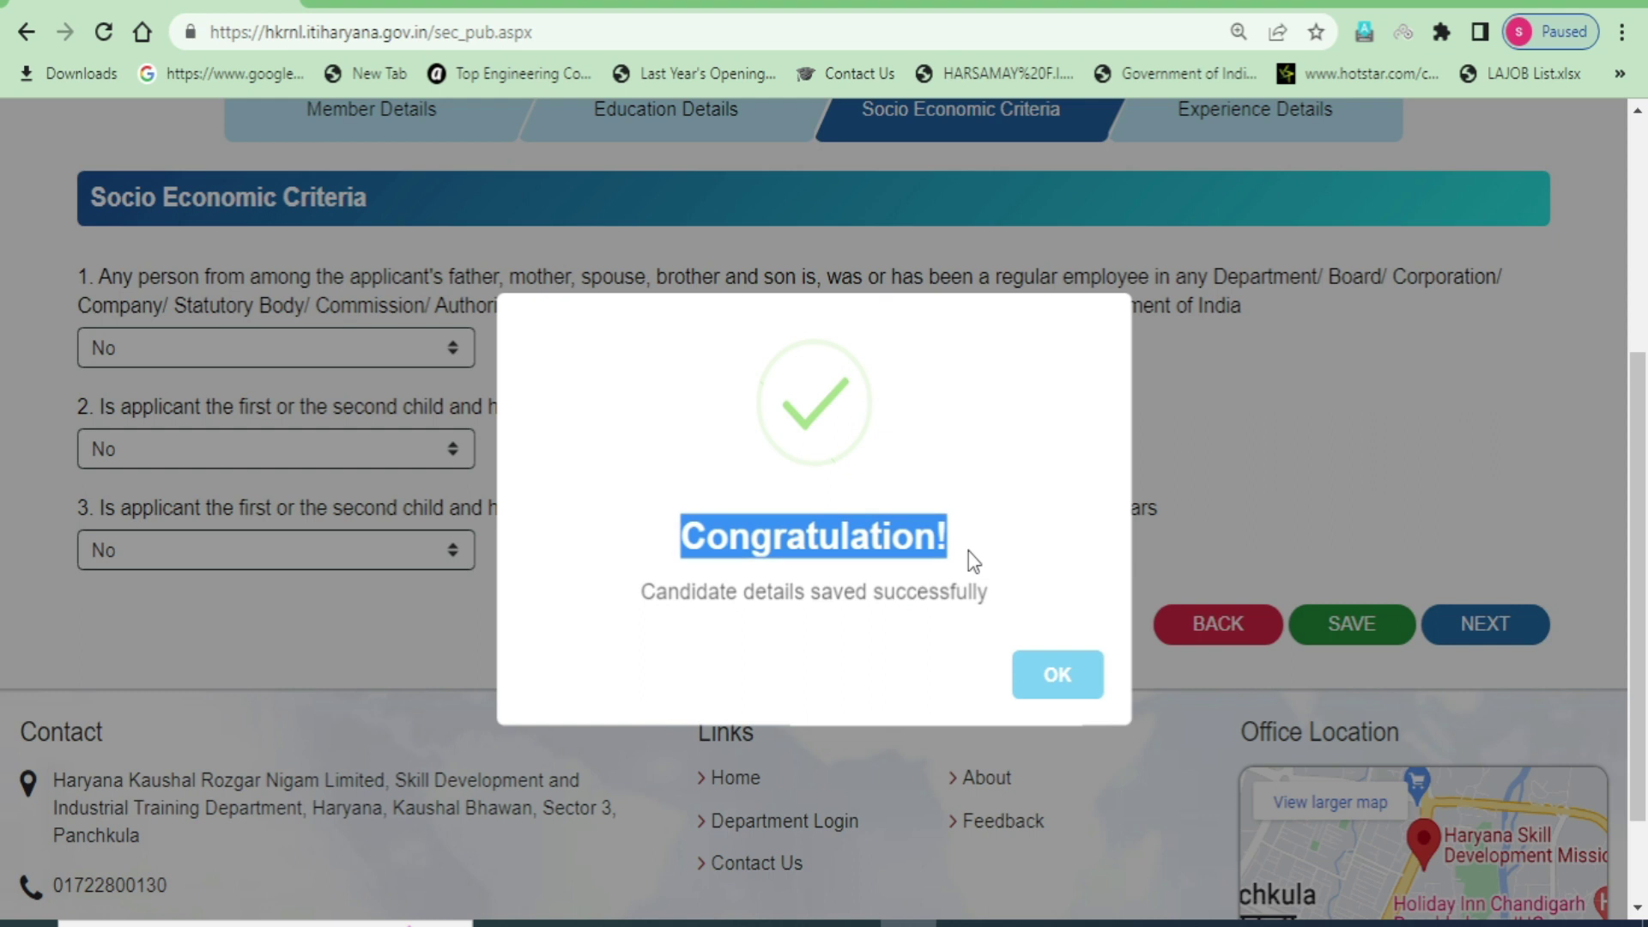
left_click(1048, 680)
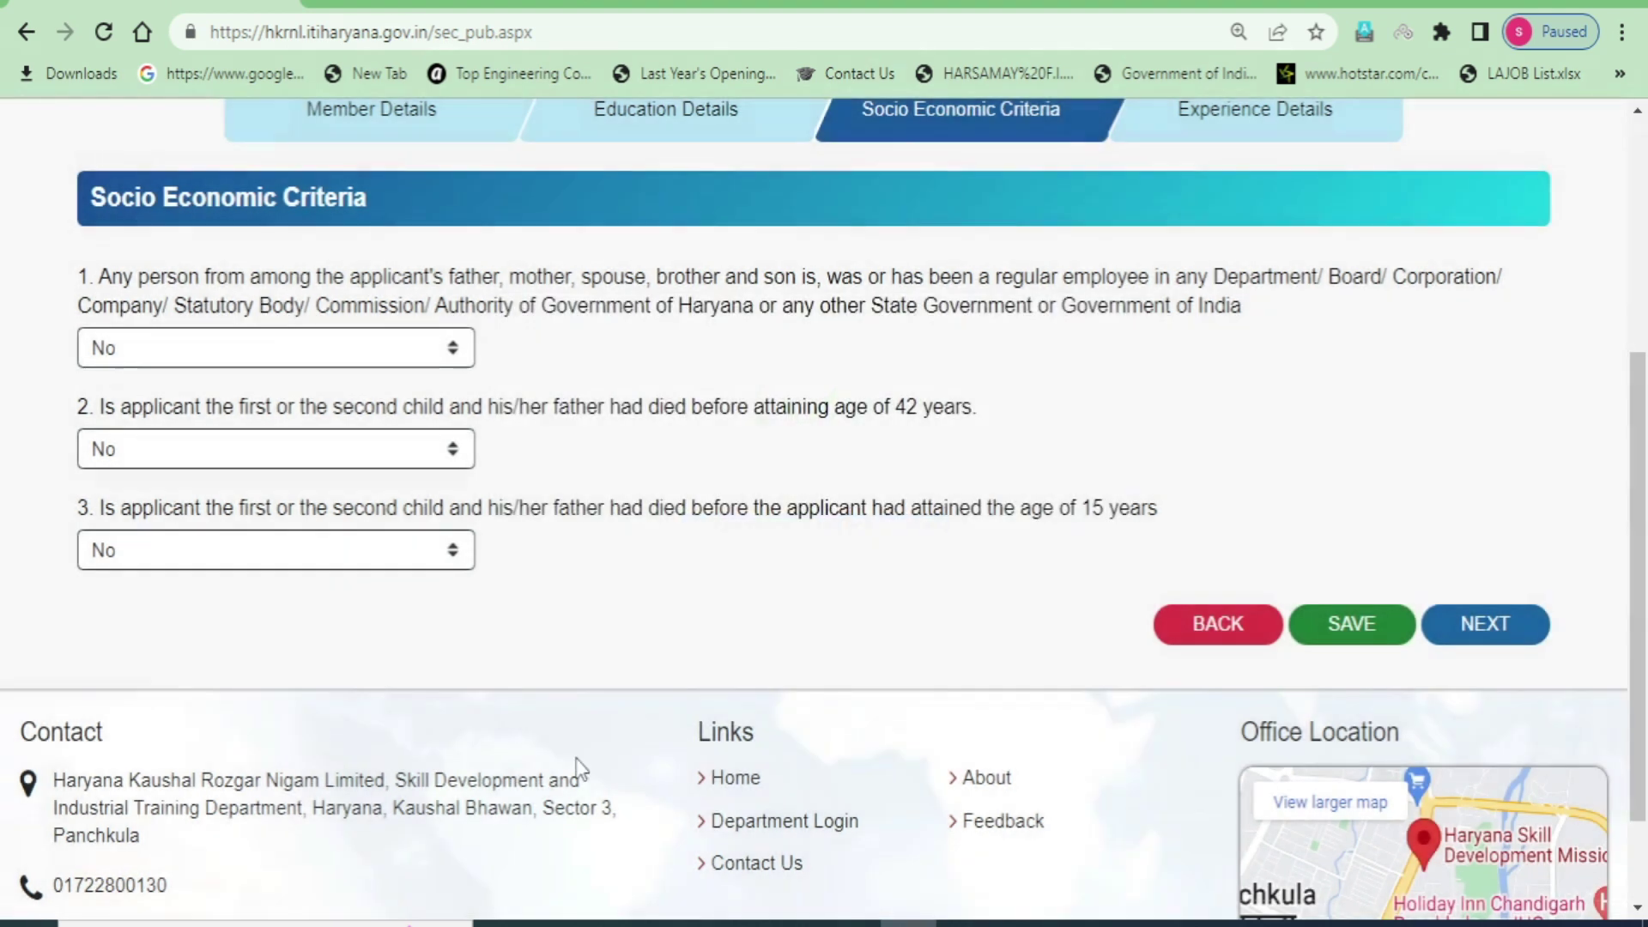
- Proceed to Step 4 Experience Details and find the Job Location Preference section
left_click(1500, 630)
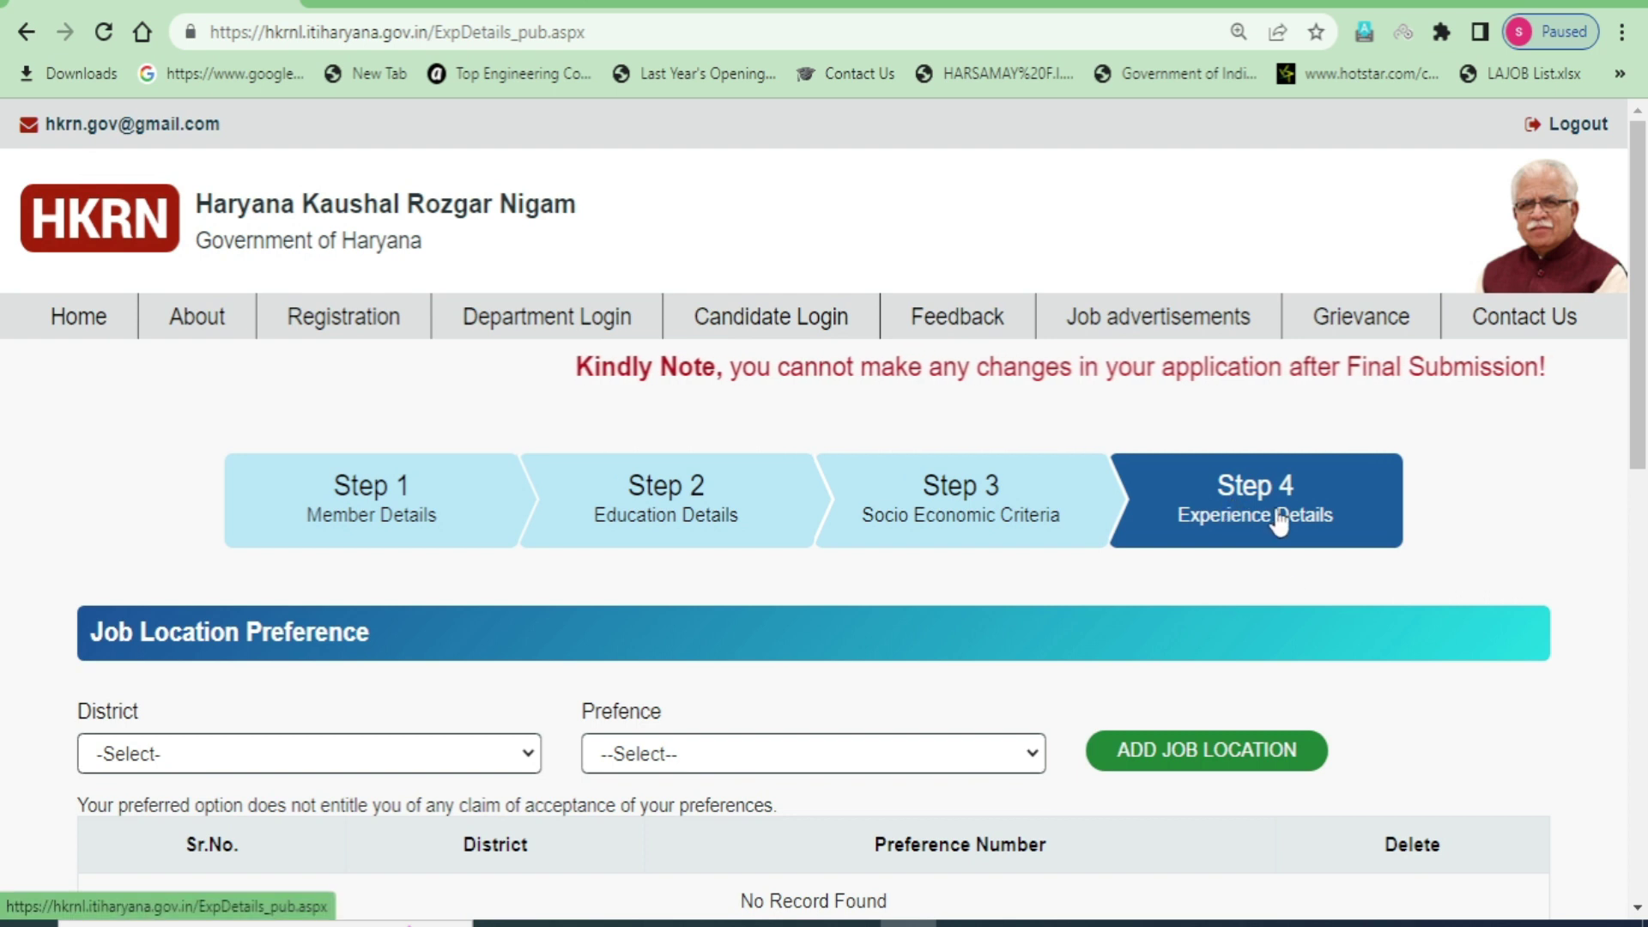
scroll(288, 627, "down", 2)
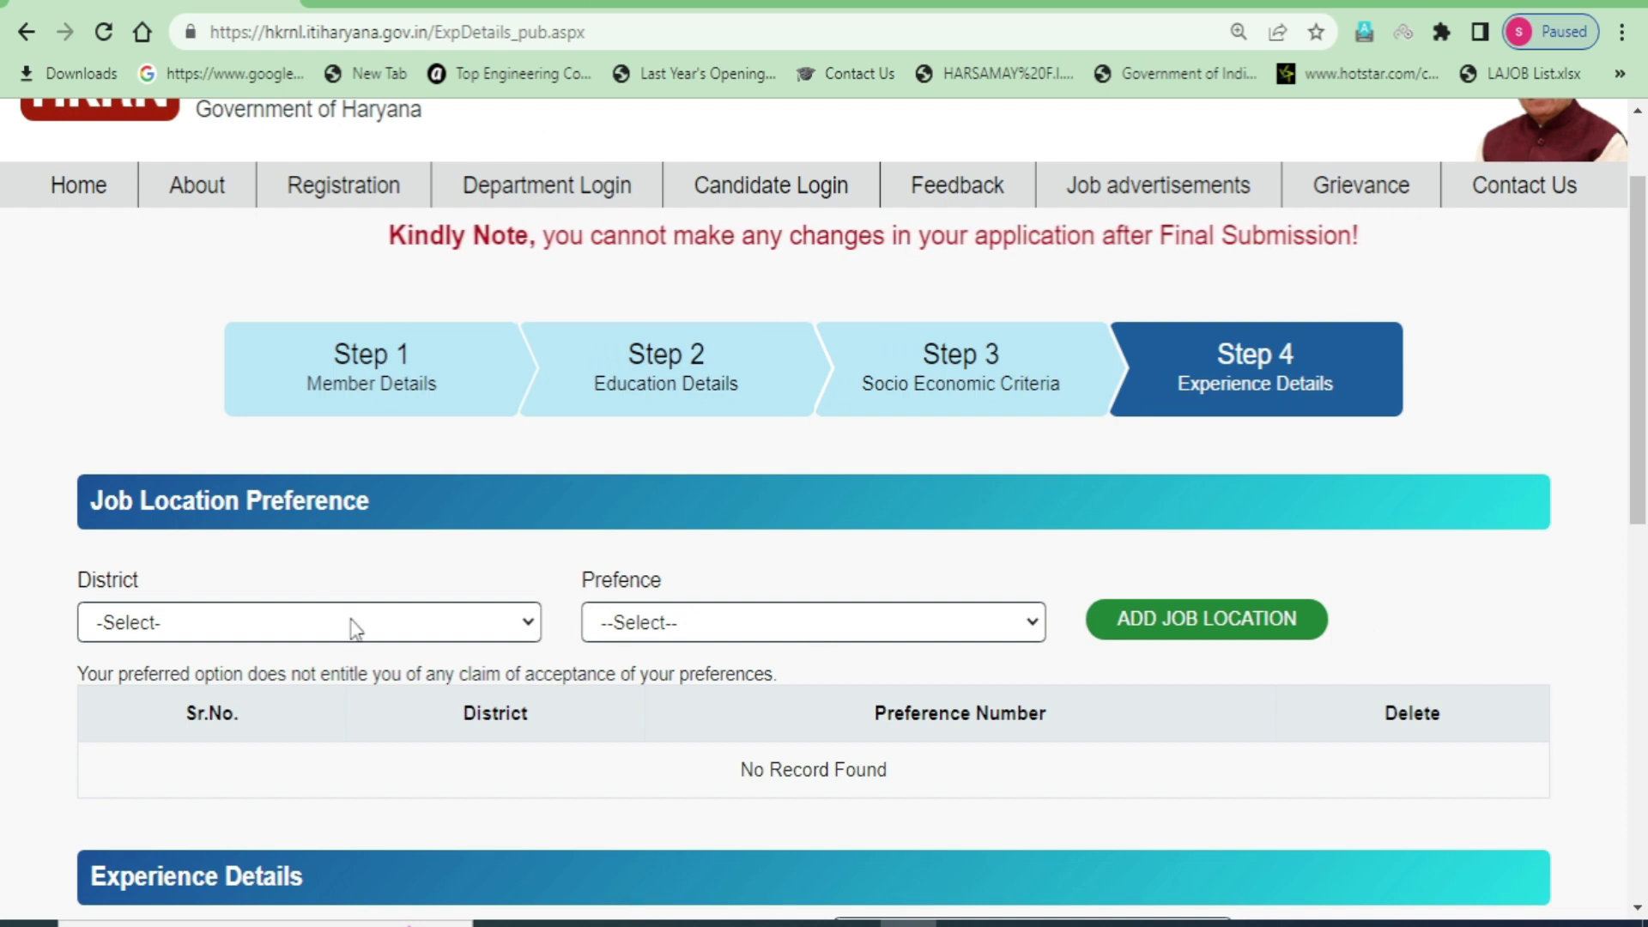
scroll(361, 618, "down", 2)
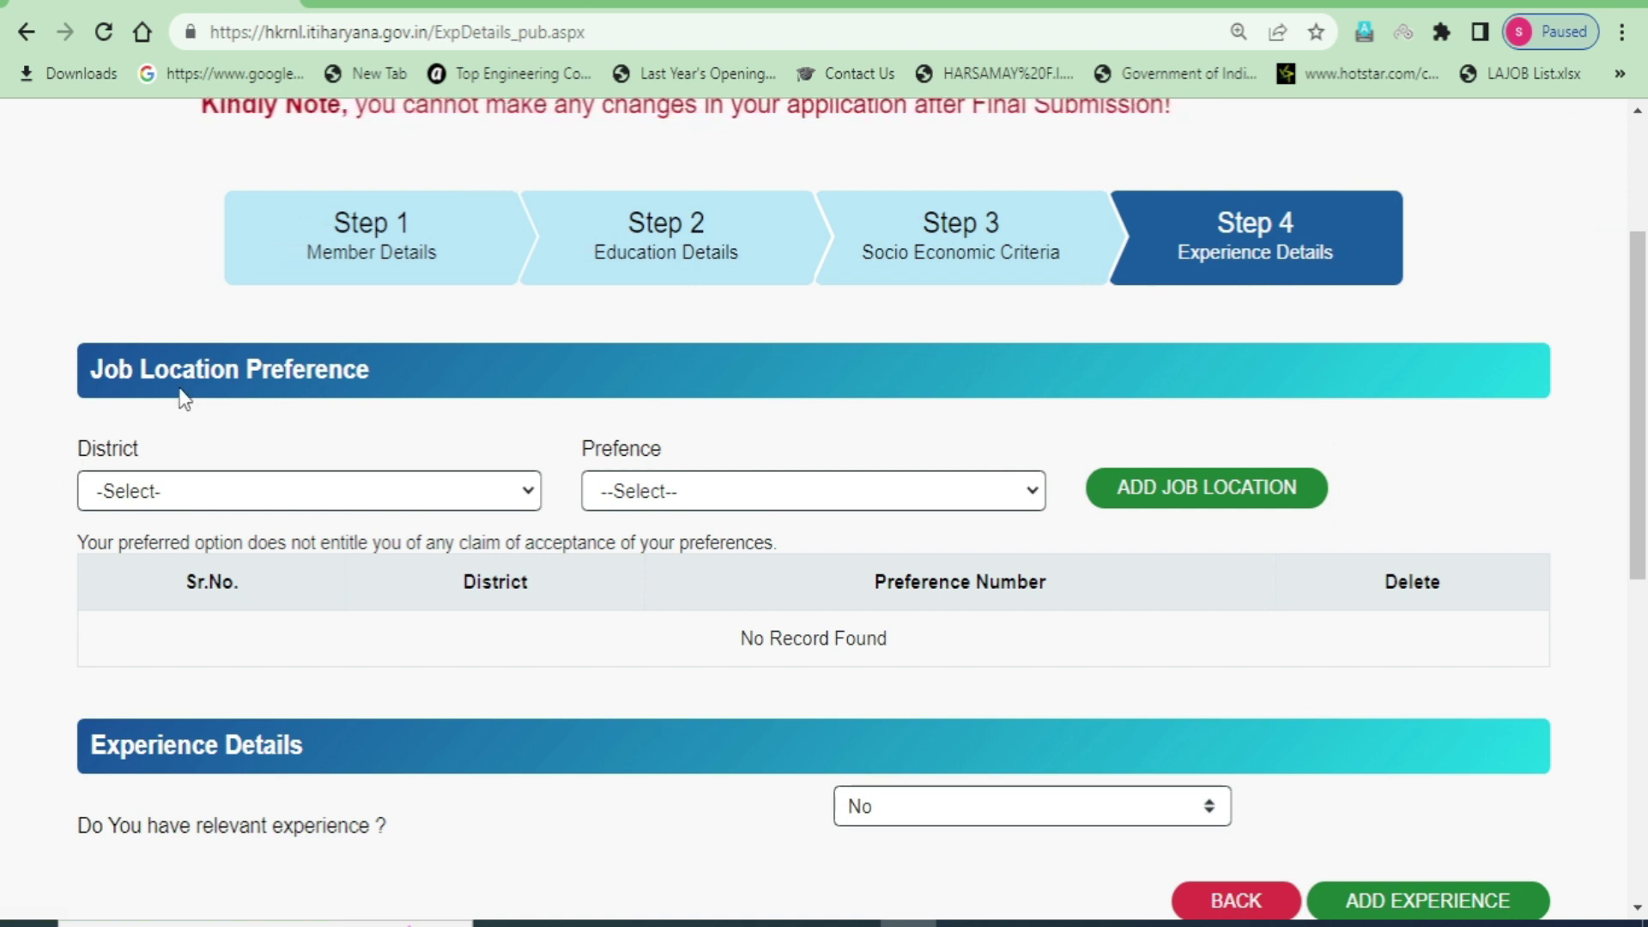
left_click_drag(137, 371, 374, 373)
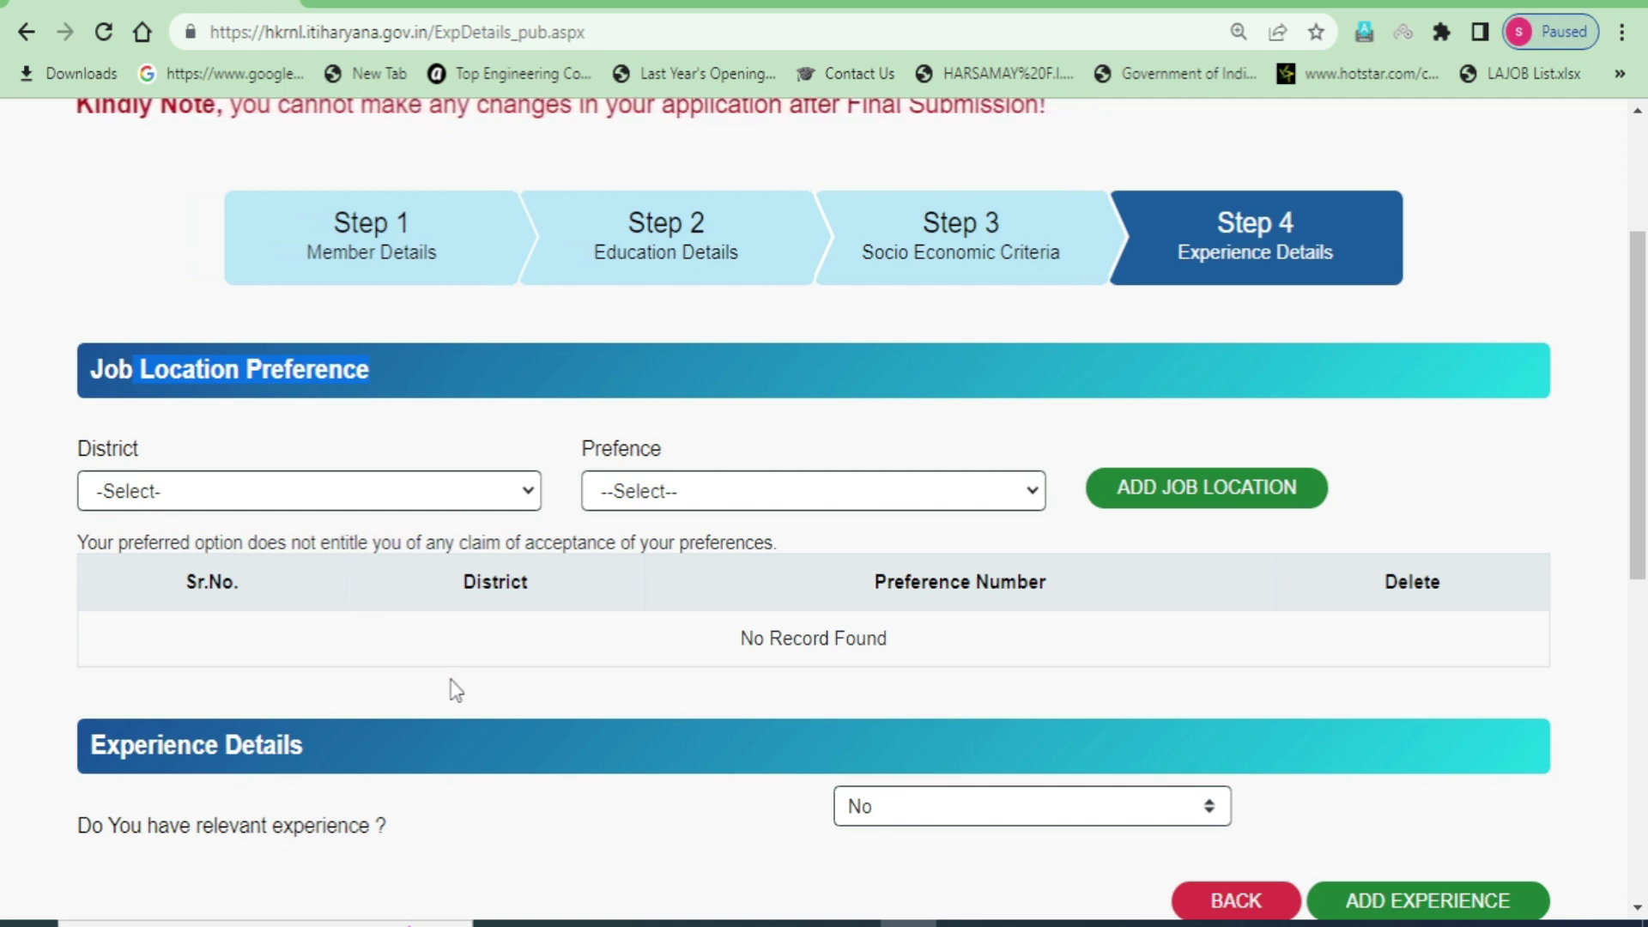
- Add District Sirsa as Preference 1 job location and acknowledge the success alert
left_click(408, 497)
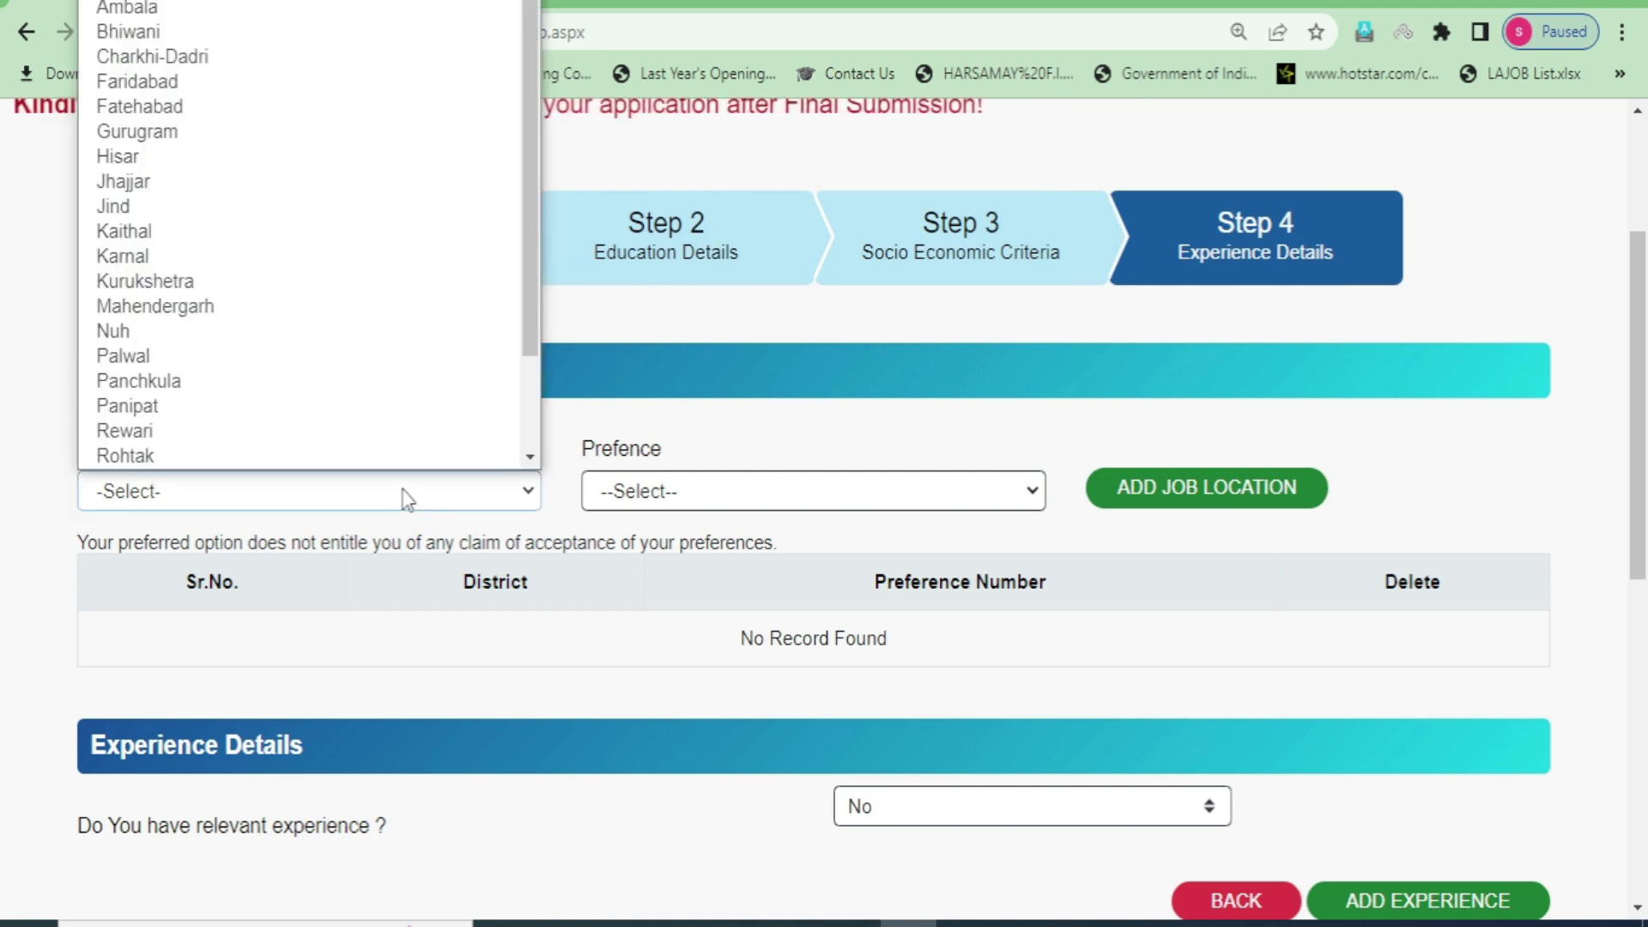
key("s")
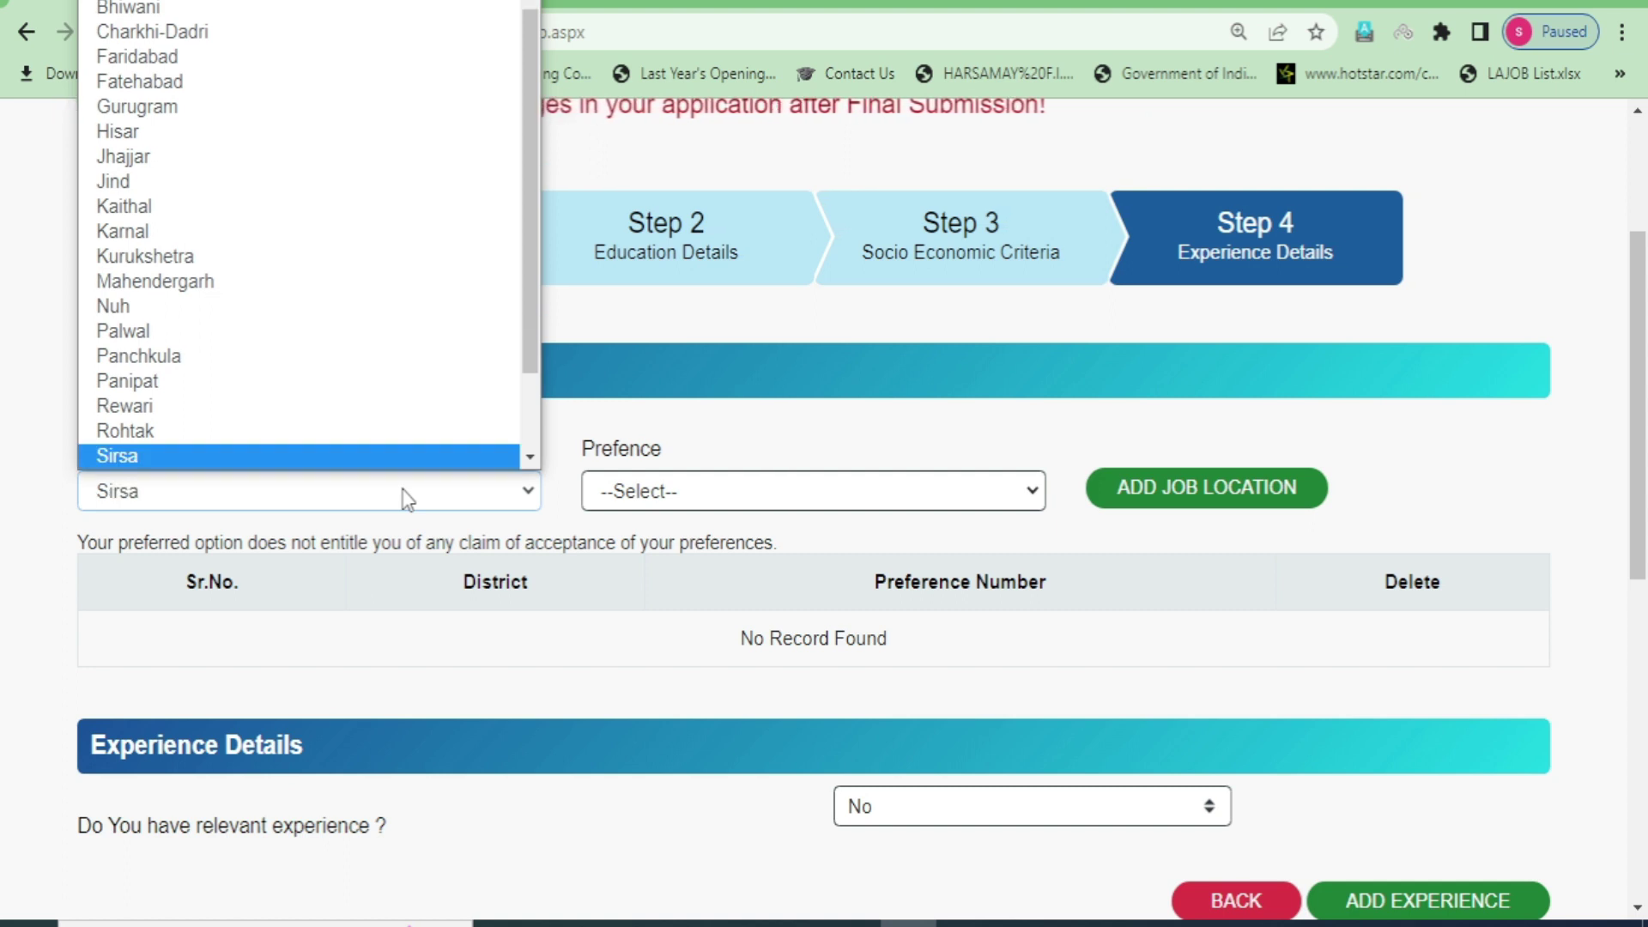
key("Return")
scroll(743, 709, "down", 4)
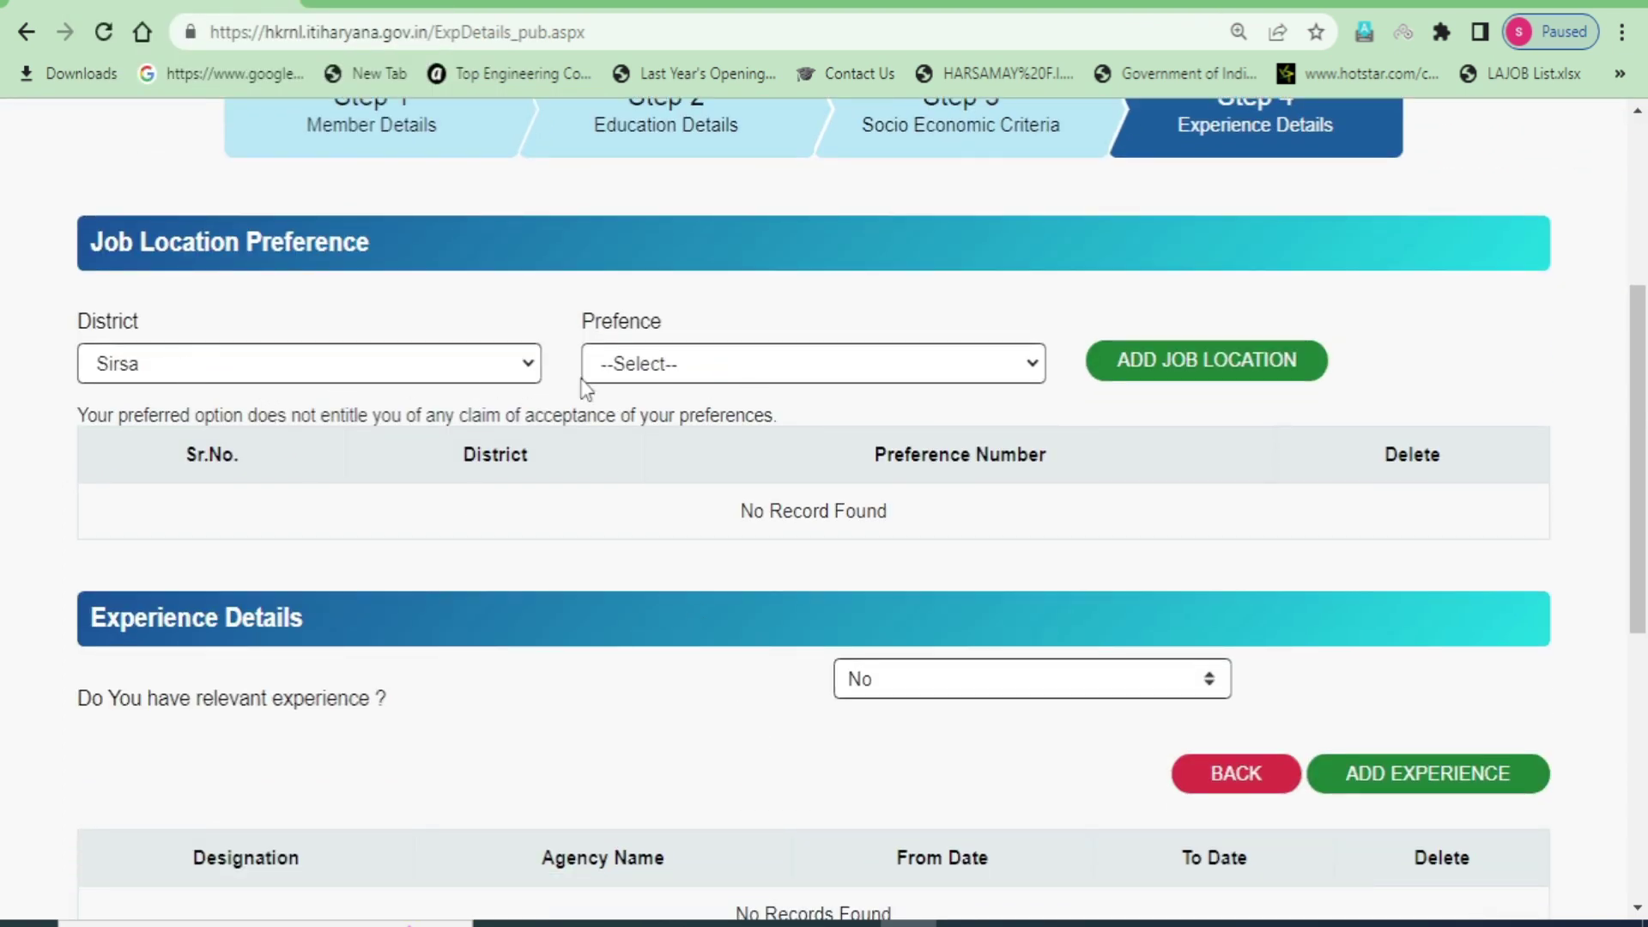
left_click(675, 362)
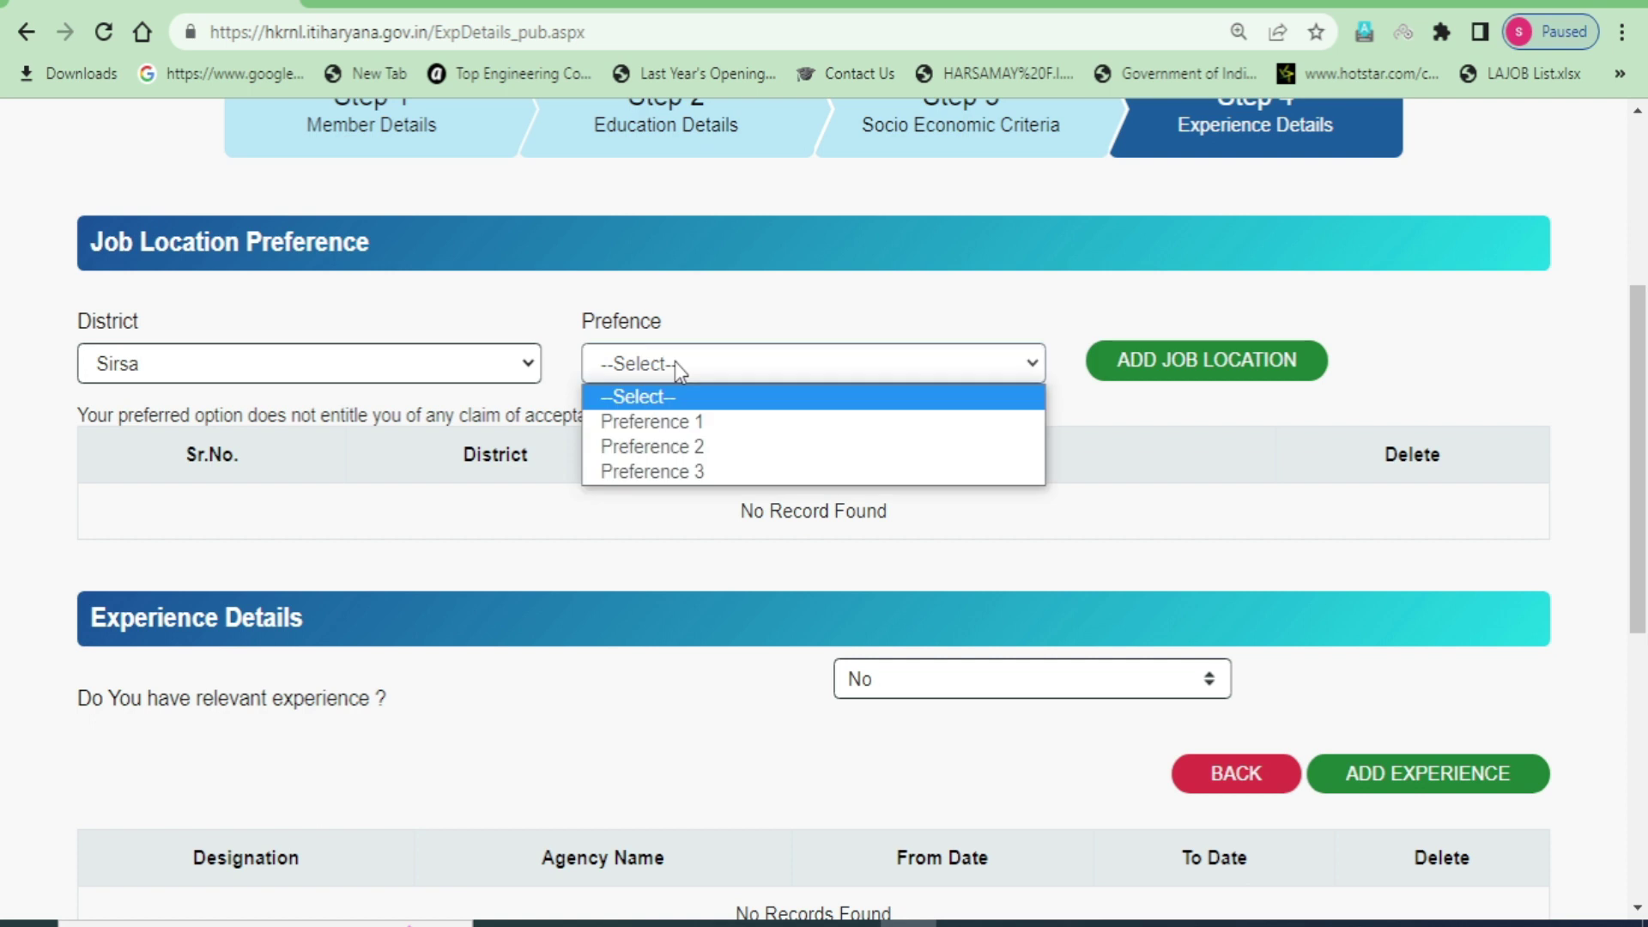
left_click(680, 422)
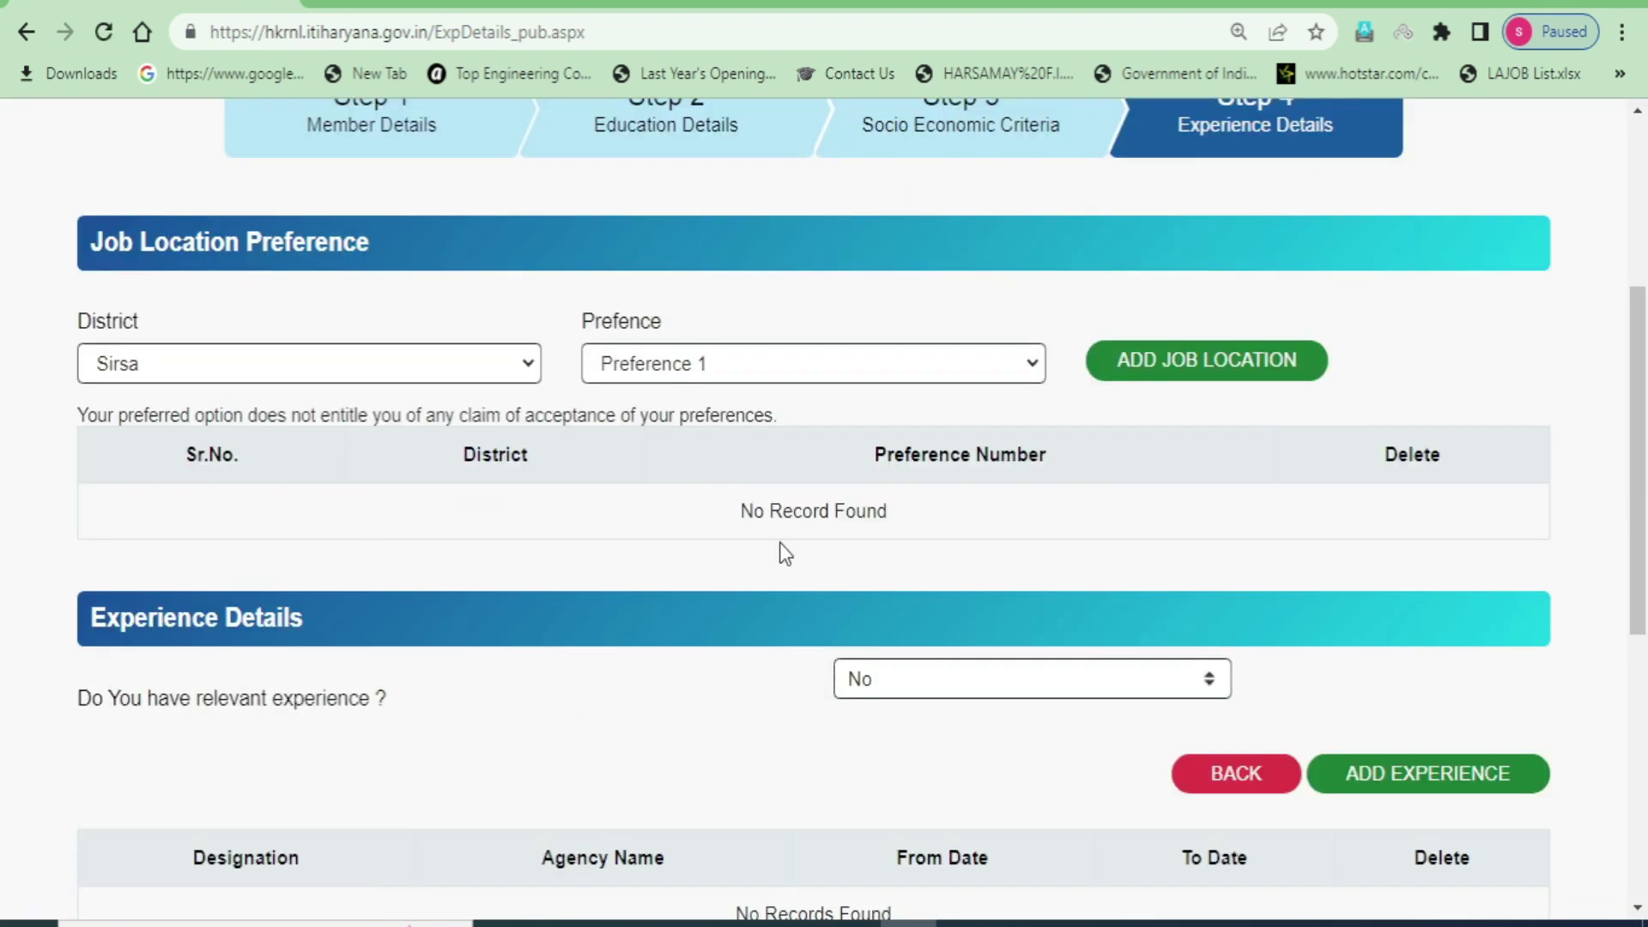
left_click(1204, 369)
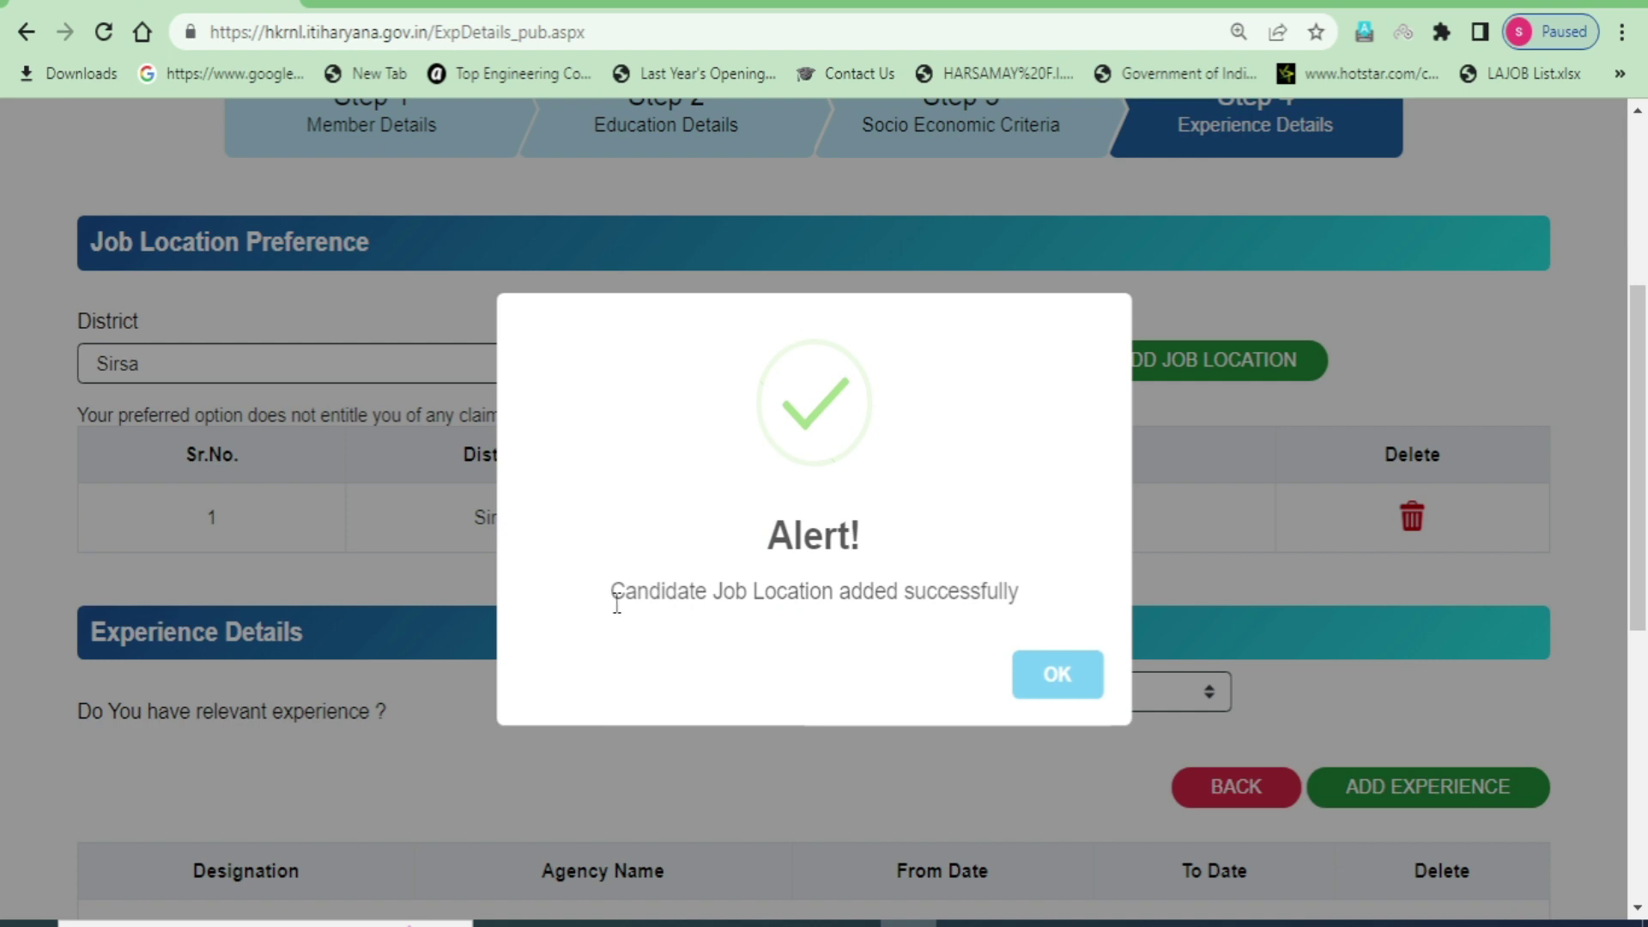
left_click(1057, 675)
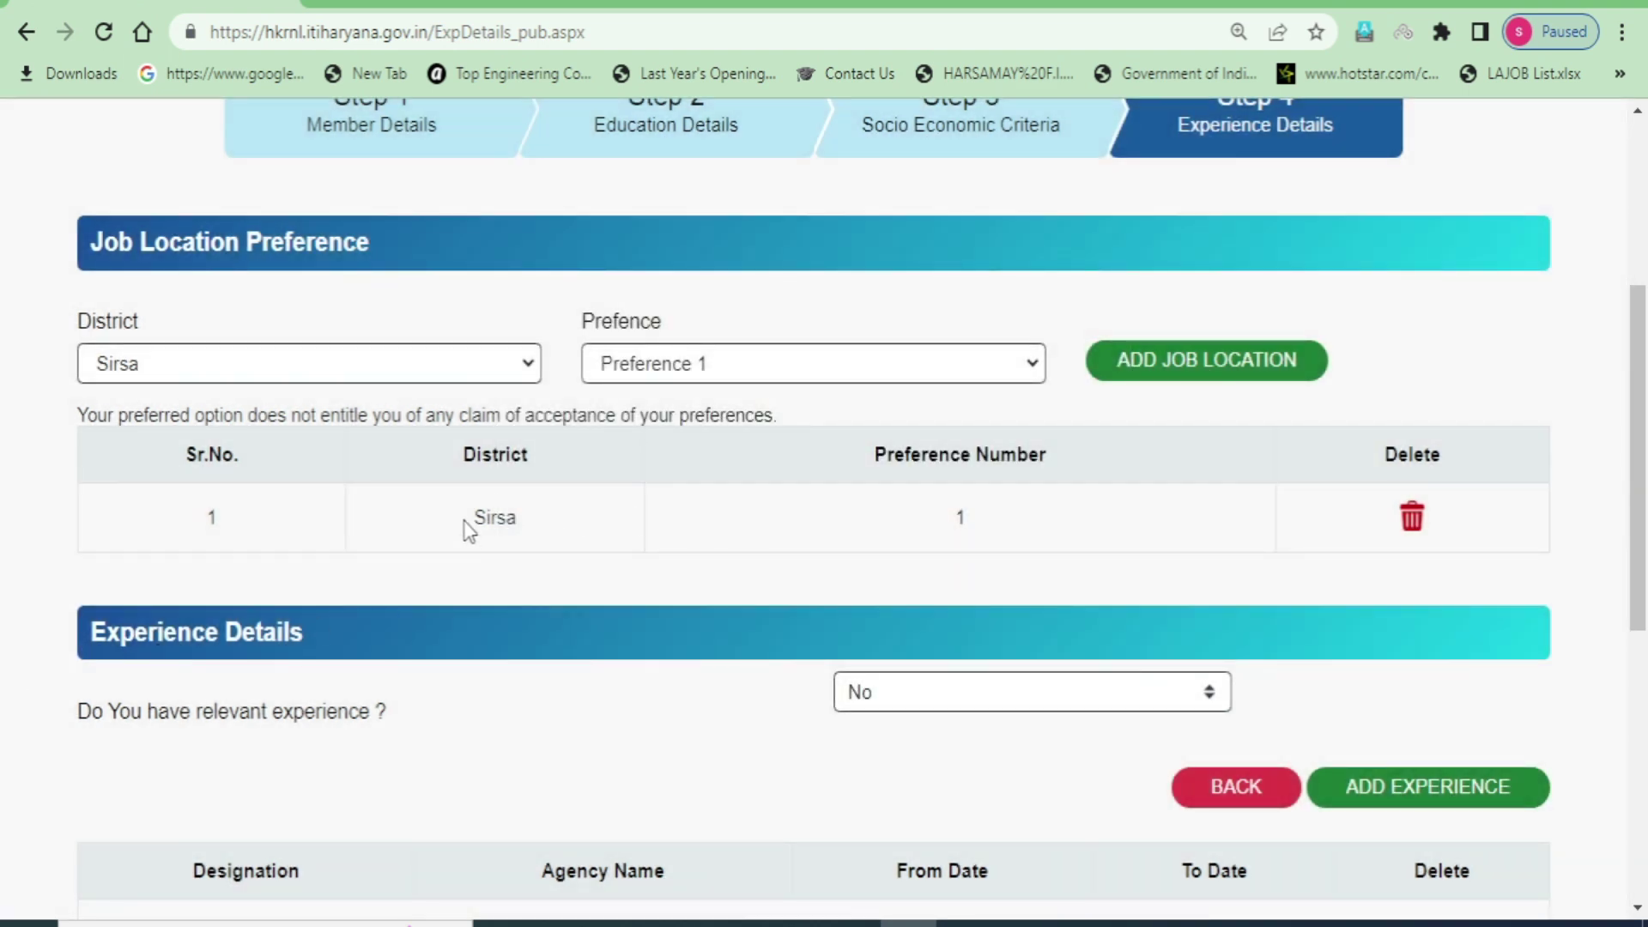
left_click_drag(469, 520, 486, 520)
left_click(534, 529)
left_click(939, 367)
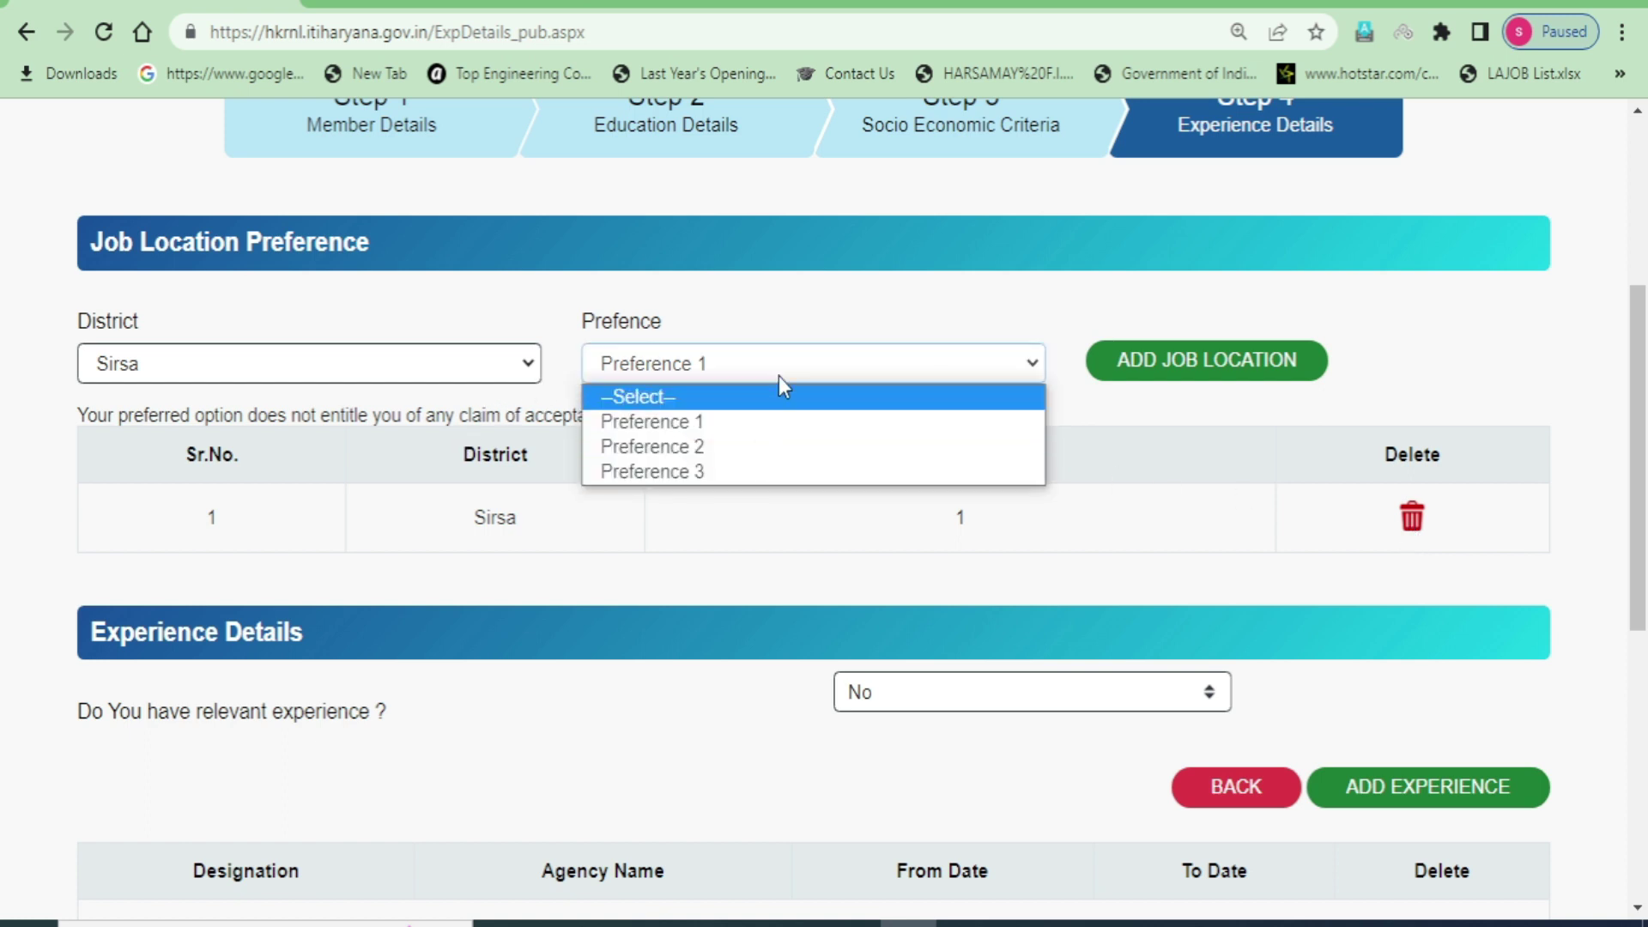
left_click(805, 290)
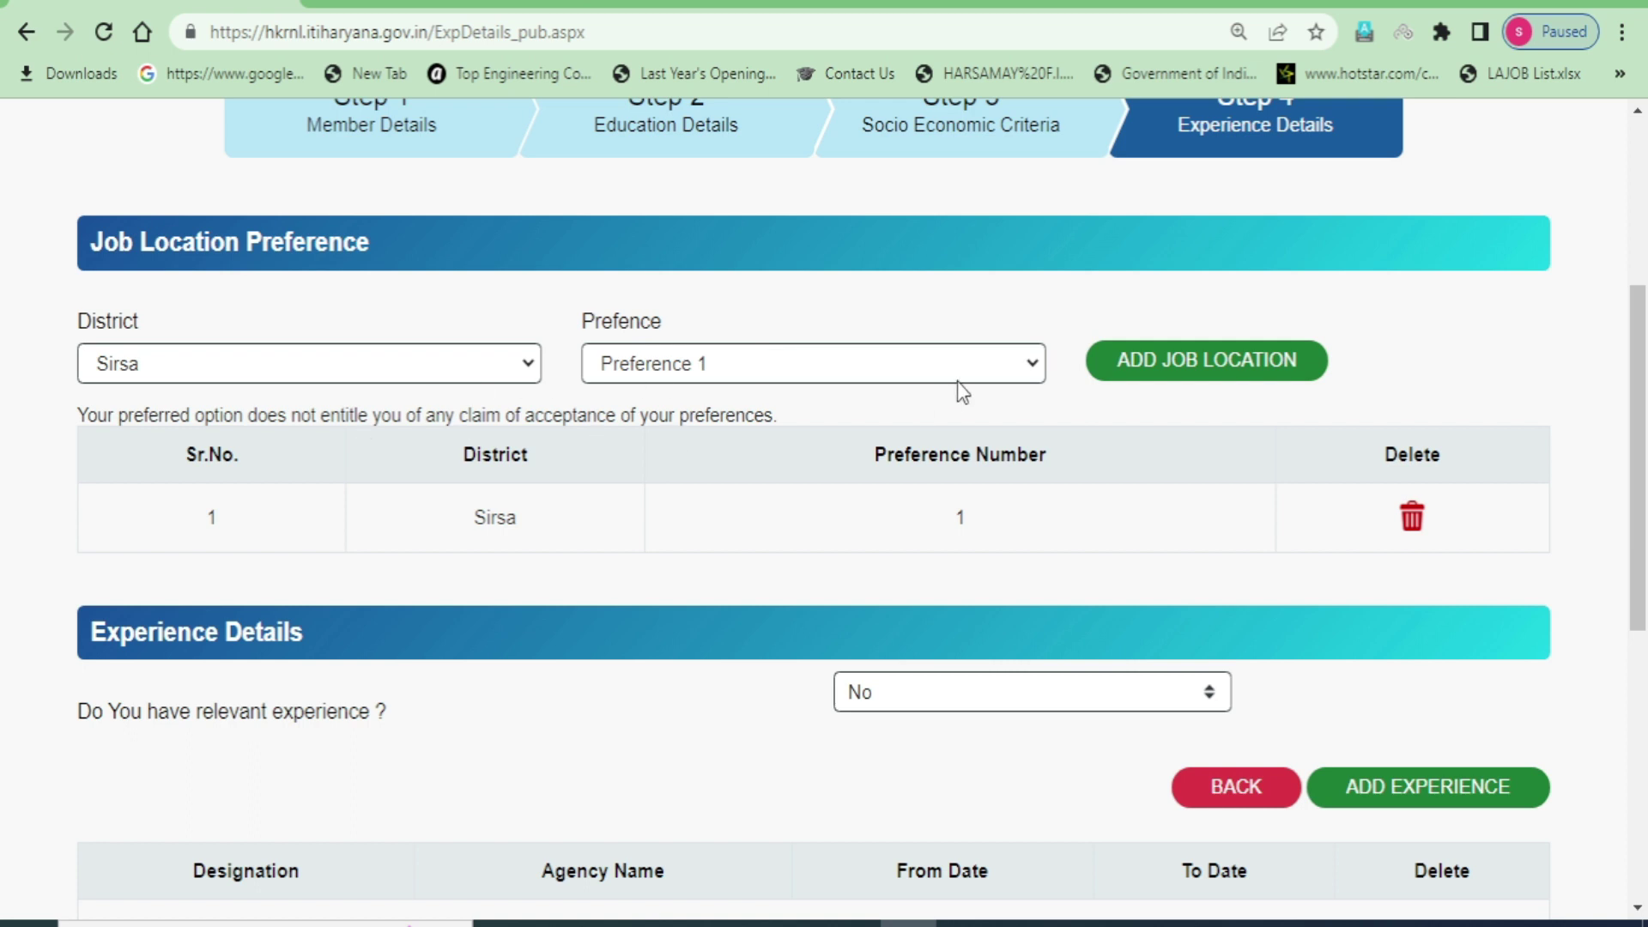
scroll(283, 720, "down", 2)
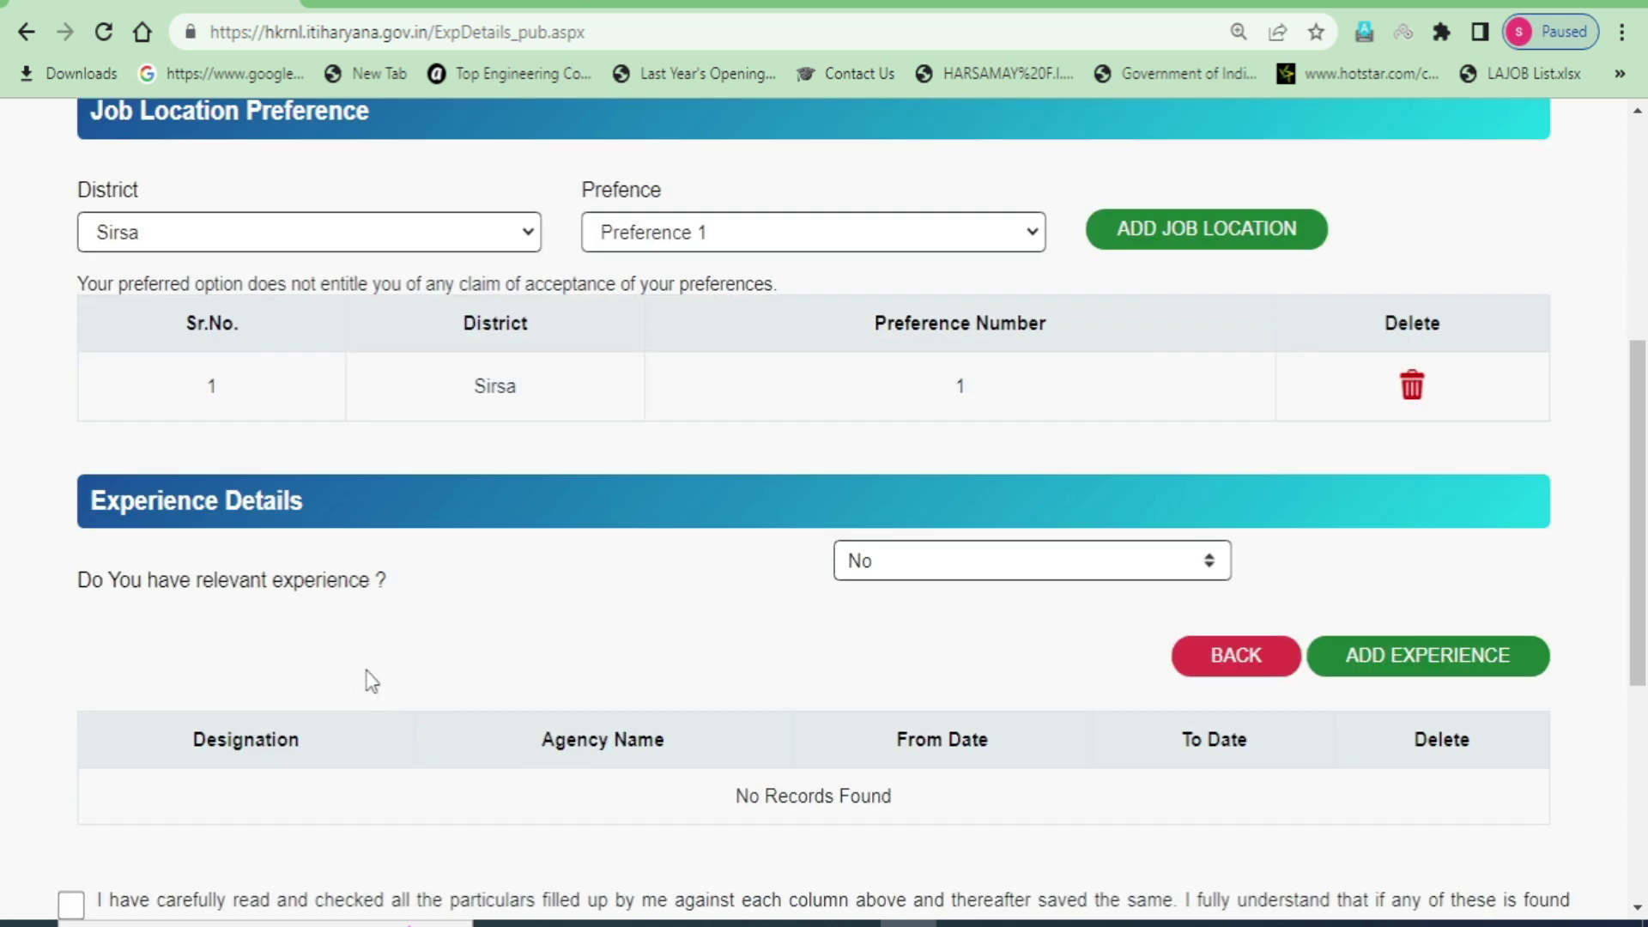
left_click_drag(74, 497, 306, 507)
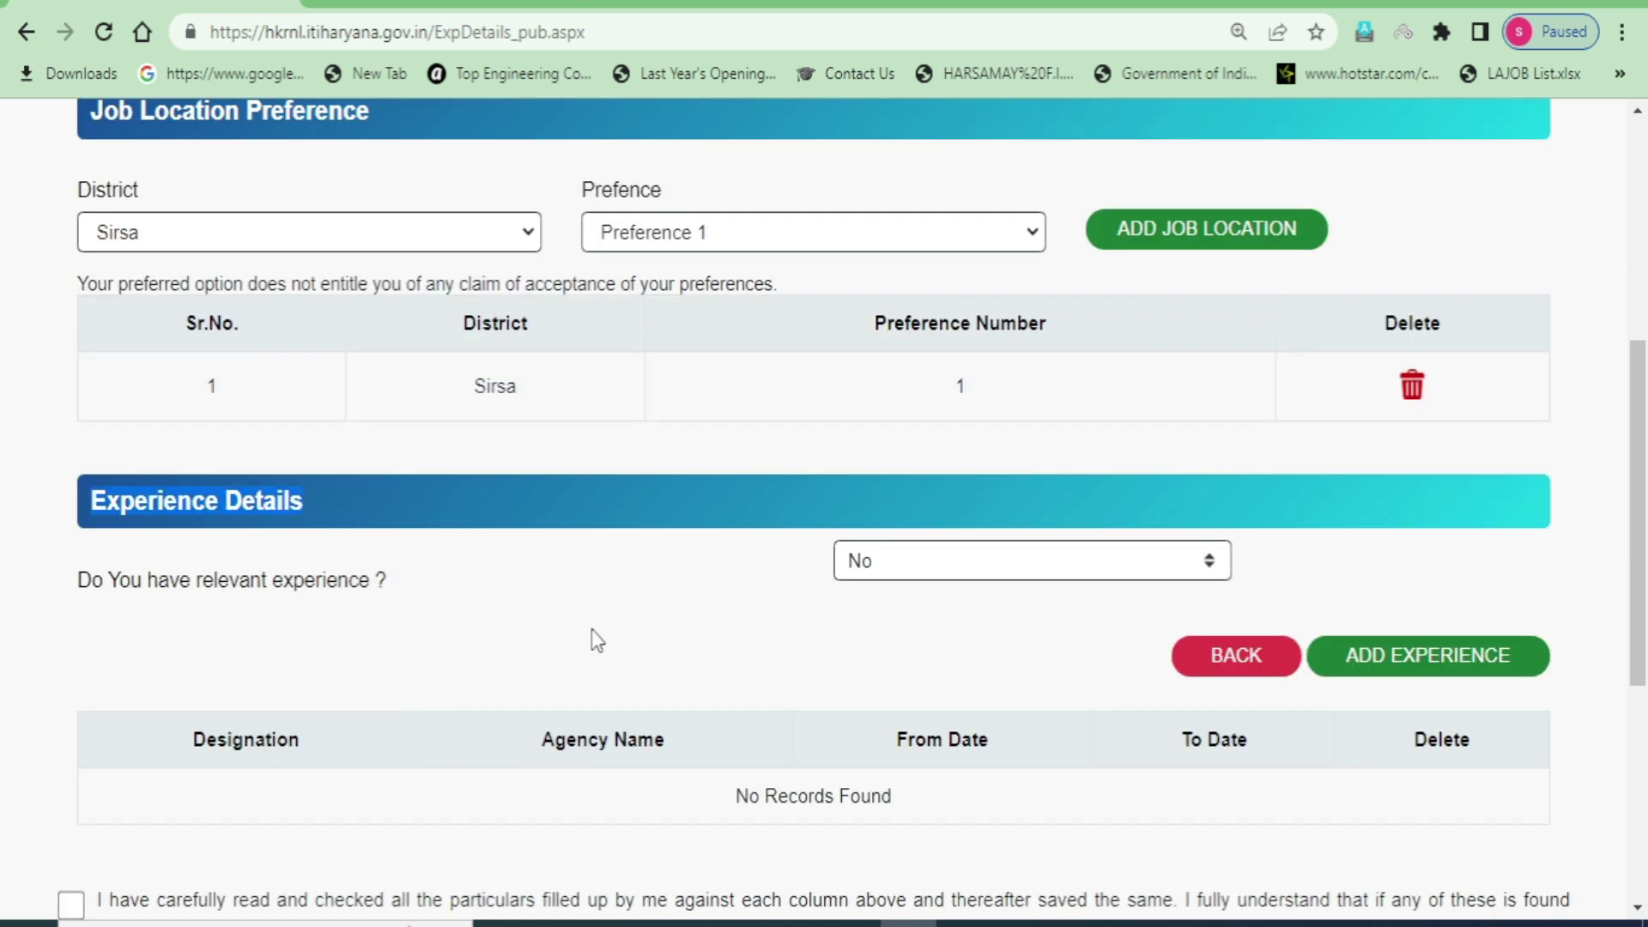
scroll(601, 626, "down", 1)
left_click(661, 510)
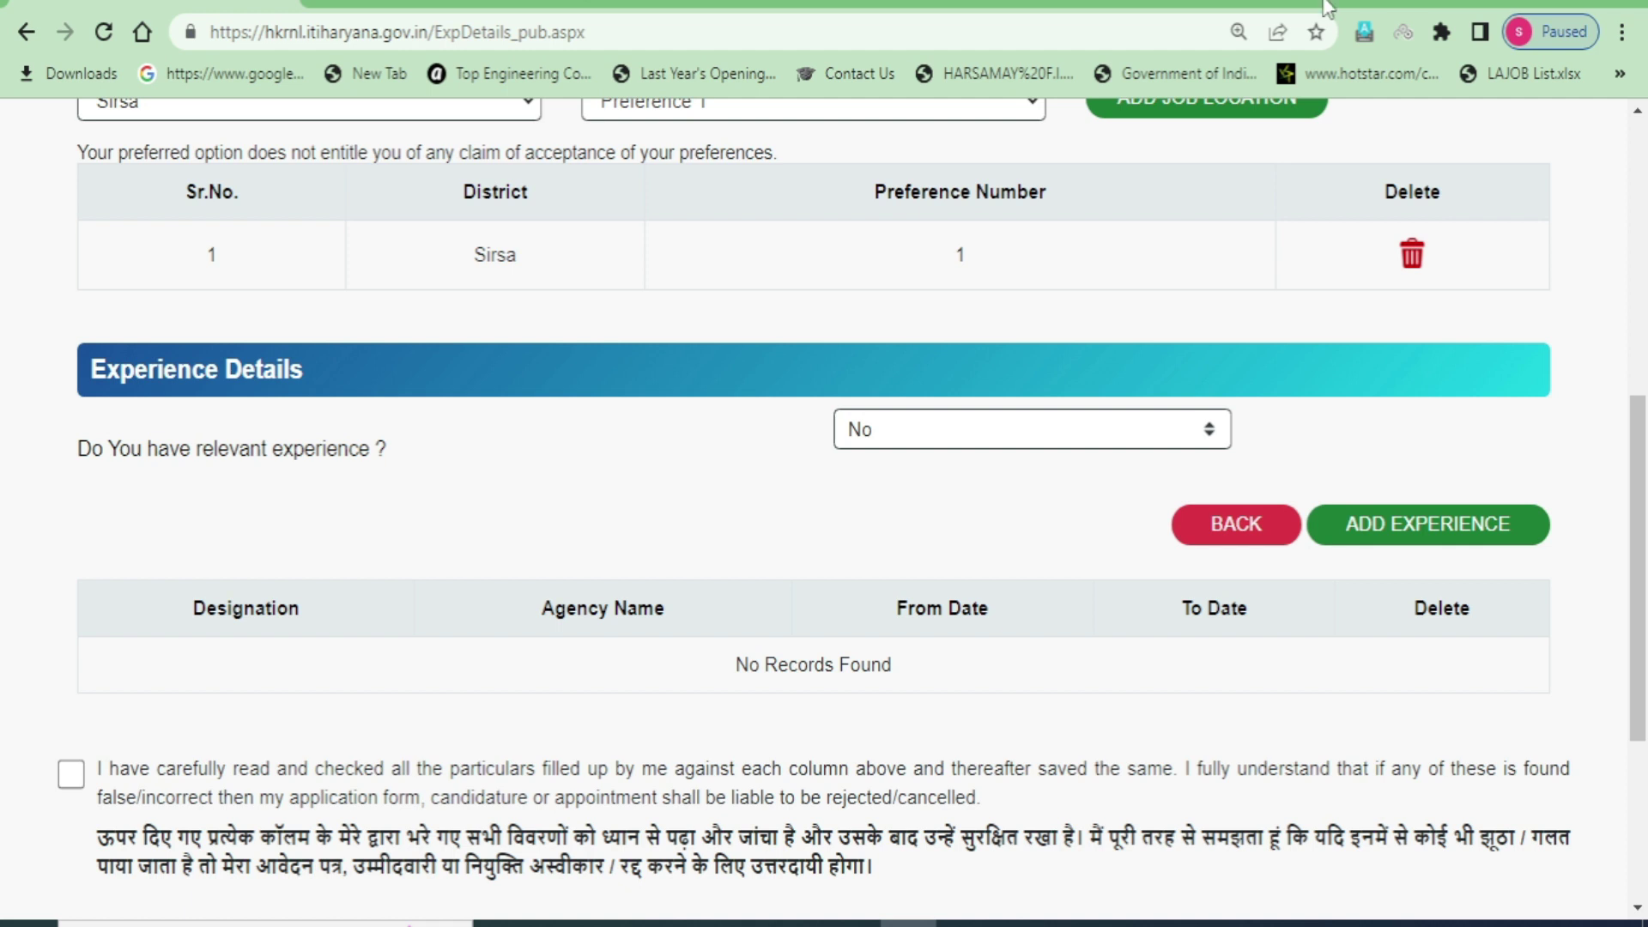
- Answer Yes to relevant experience to reveal Organisation, Designation, From Date and To Date fields
left_click(1202, 443)
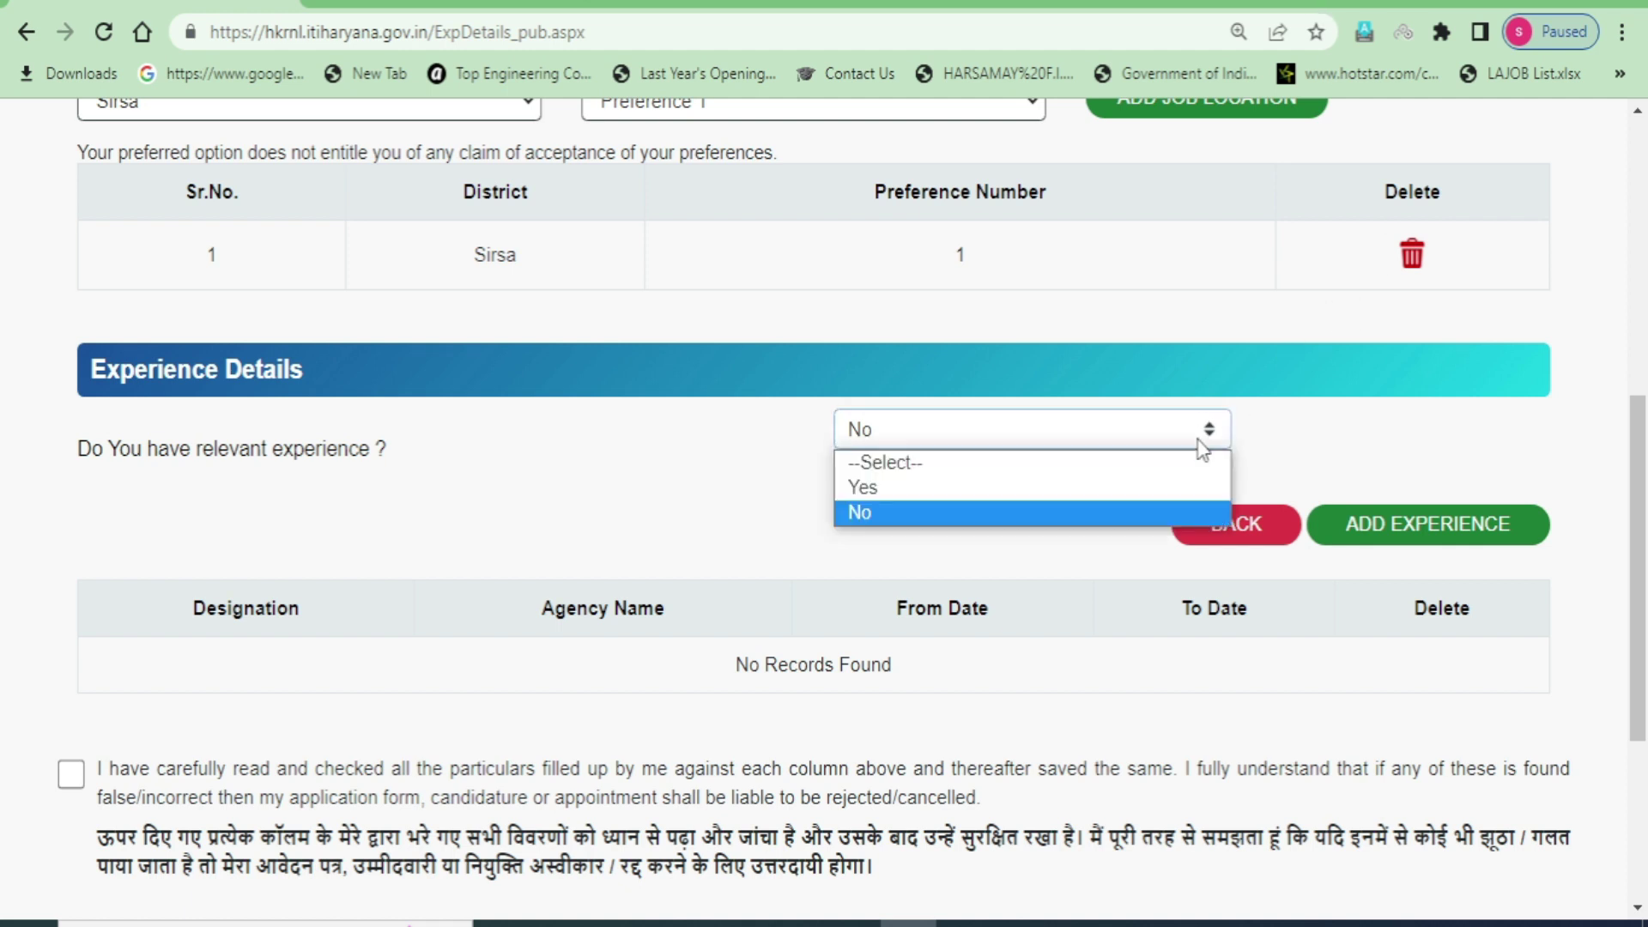
left_click(890, 502)
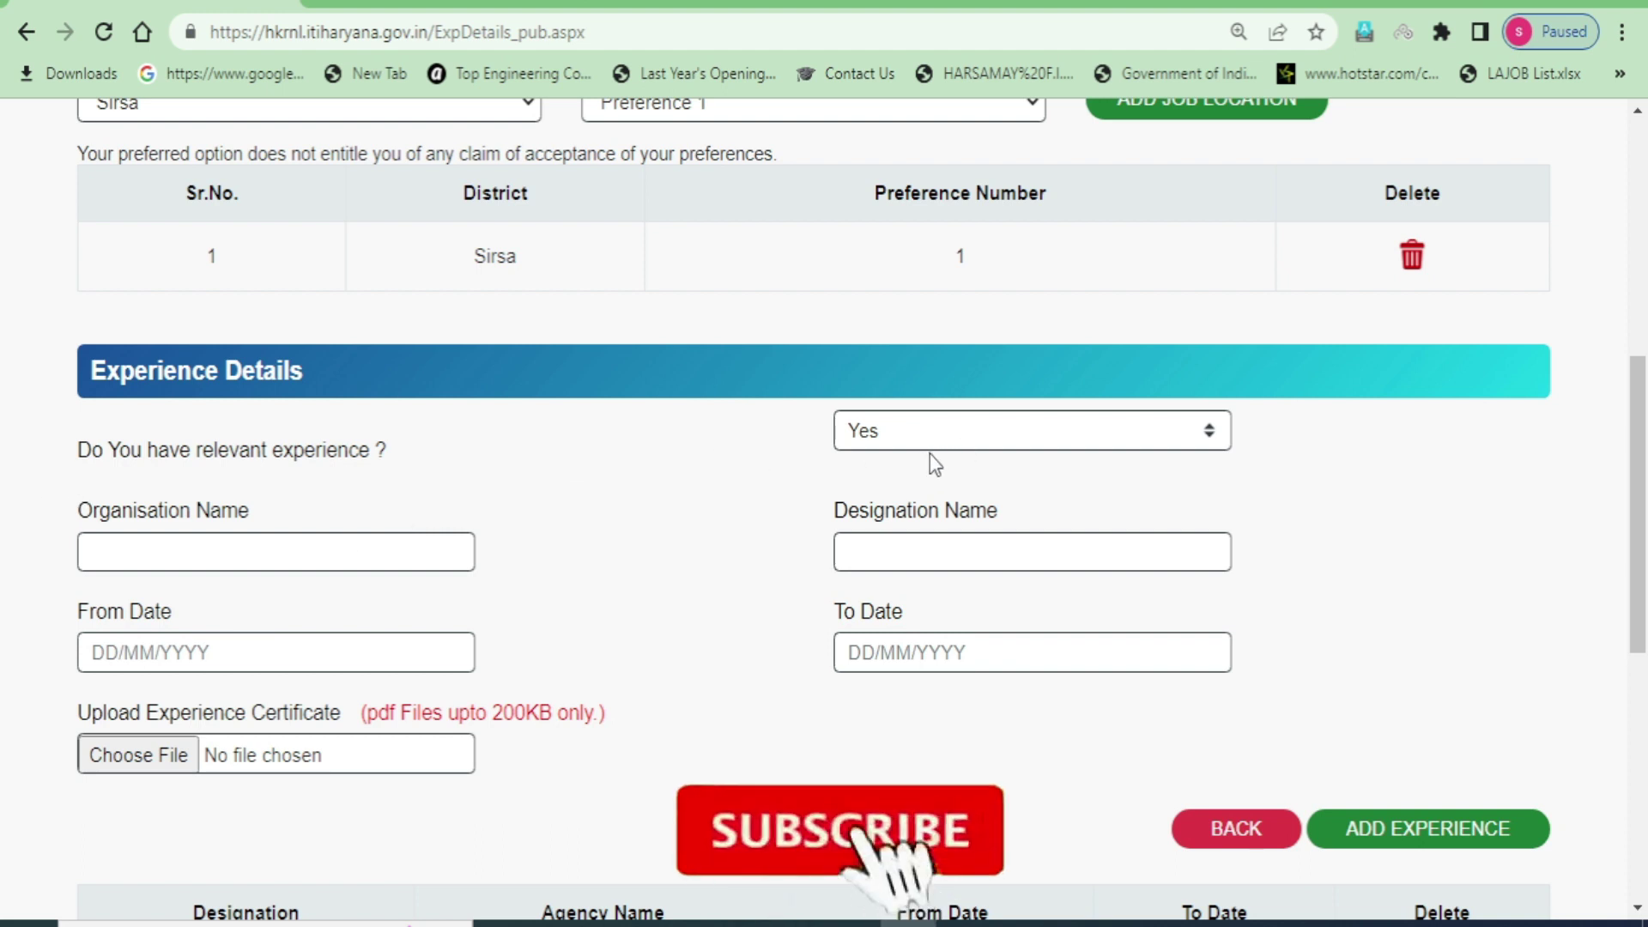
left_click_drag(74, 513, 250, 513)
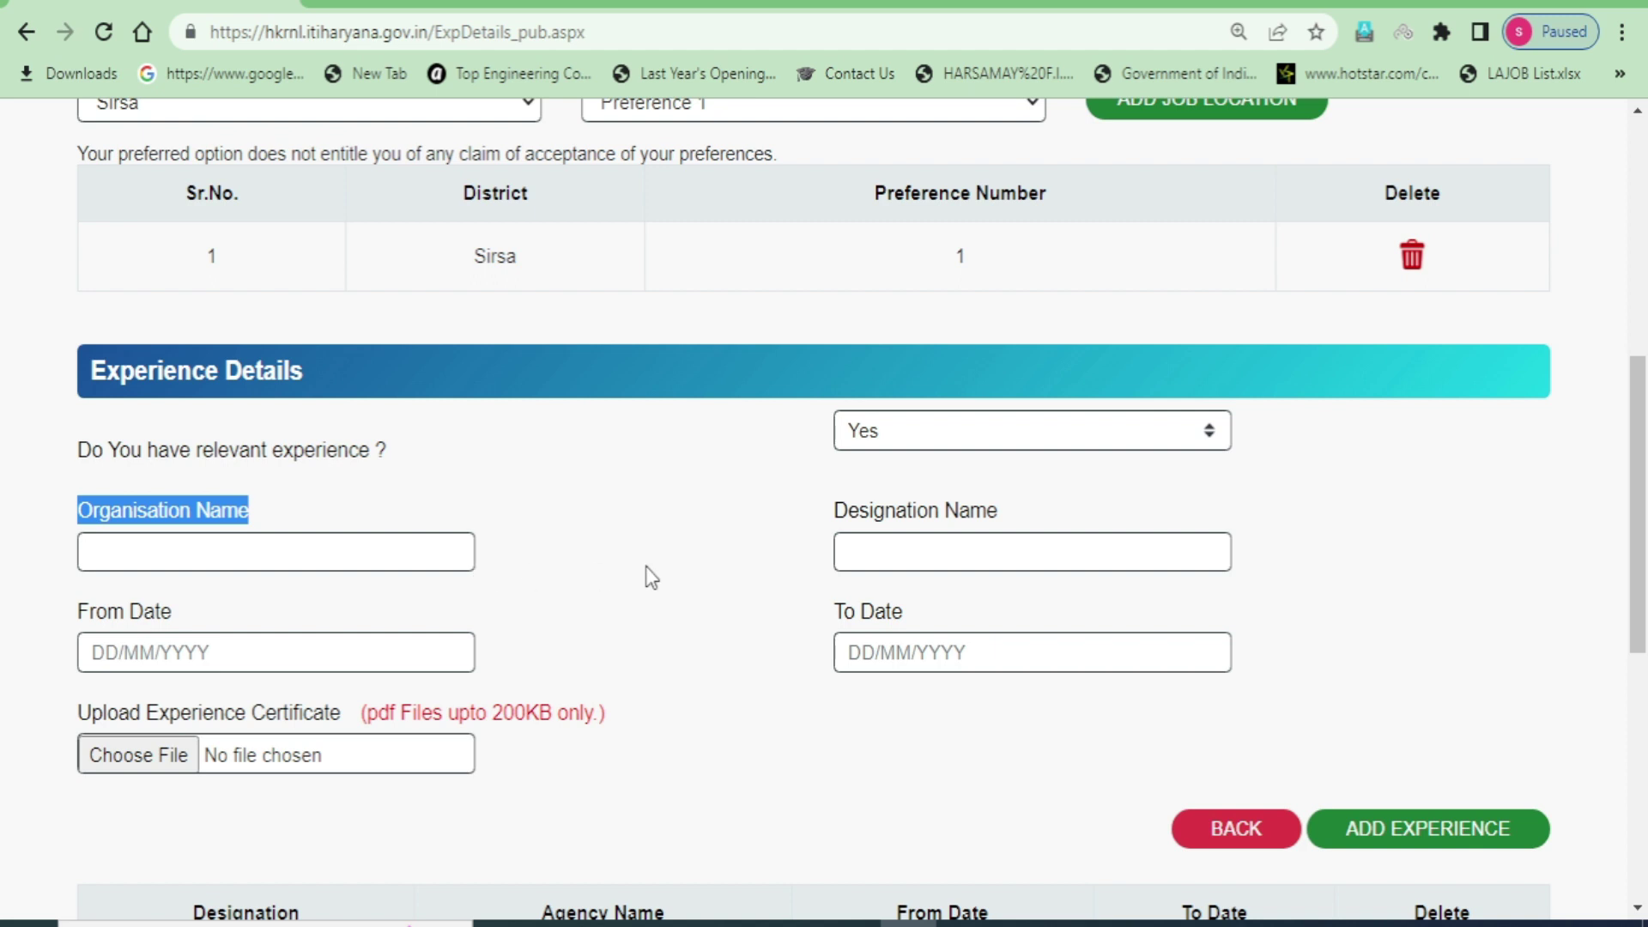
left_click_drag(830, 511, 1008, 509)
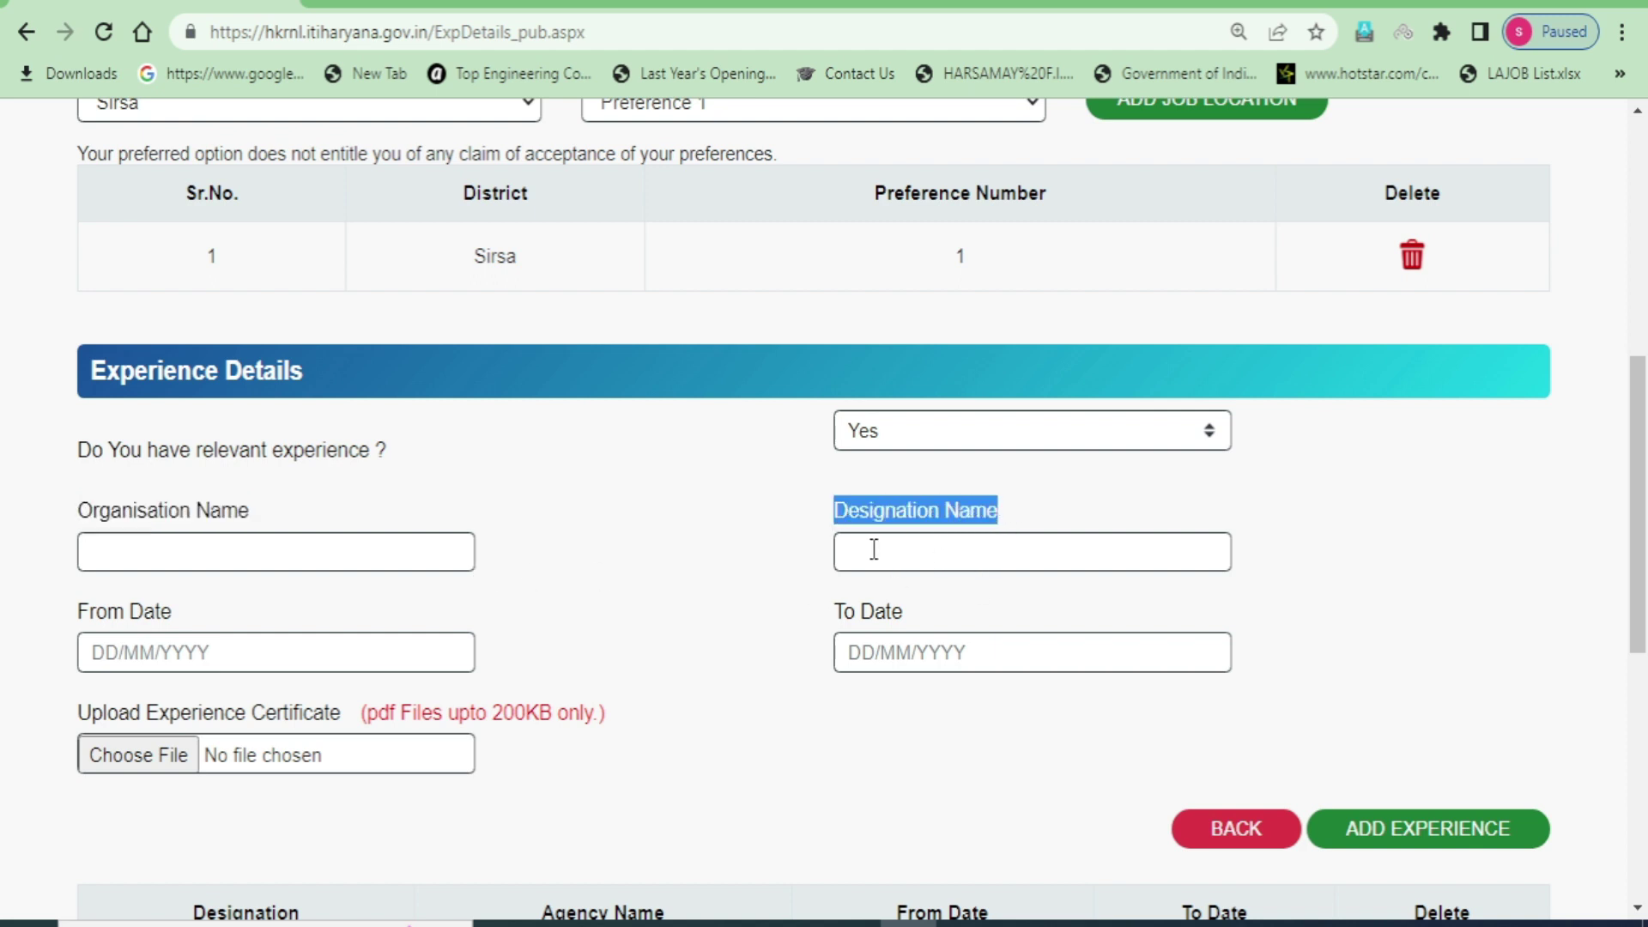
left_click_drag(78, 613, 160, 613)
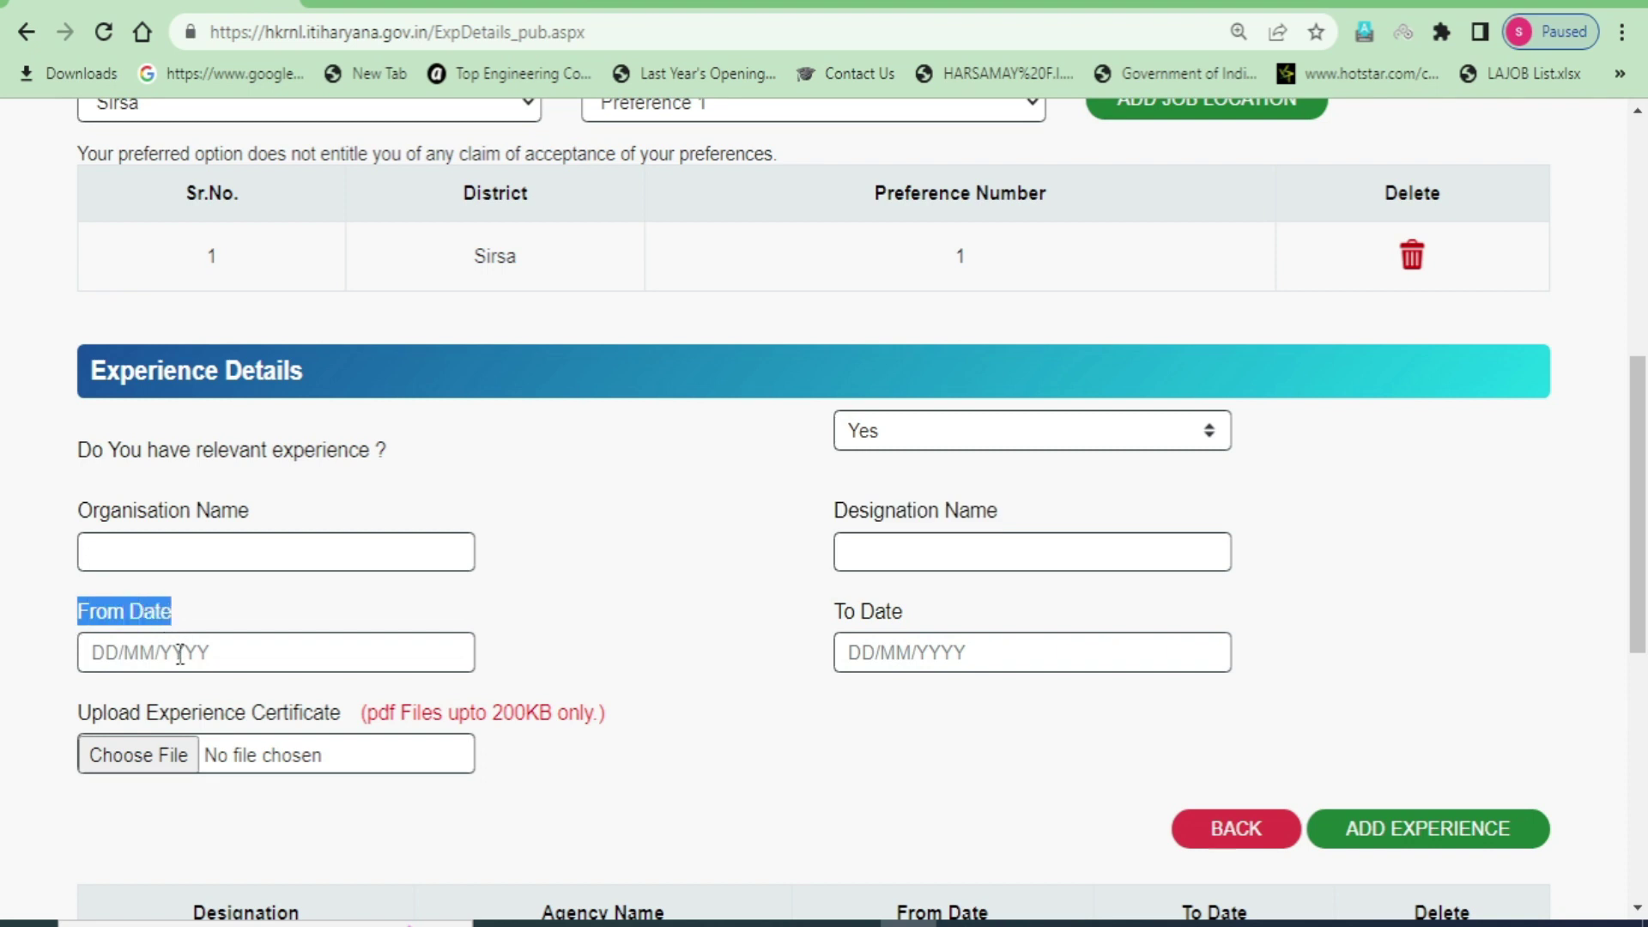
left_click(832, 616)
left_click_drag(832, 616, 923, 611)
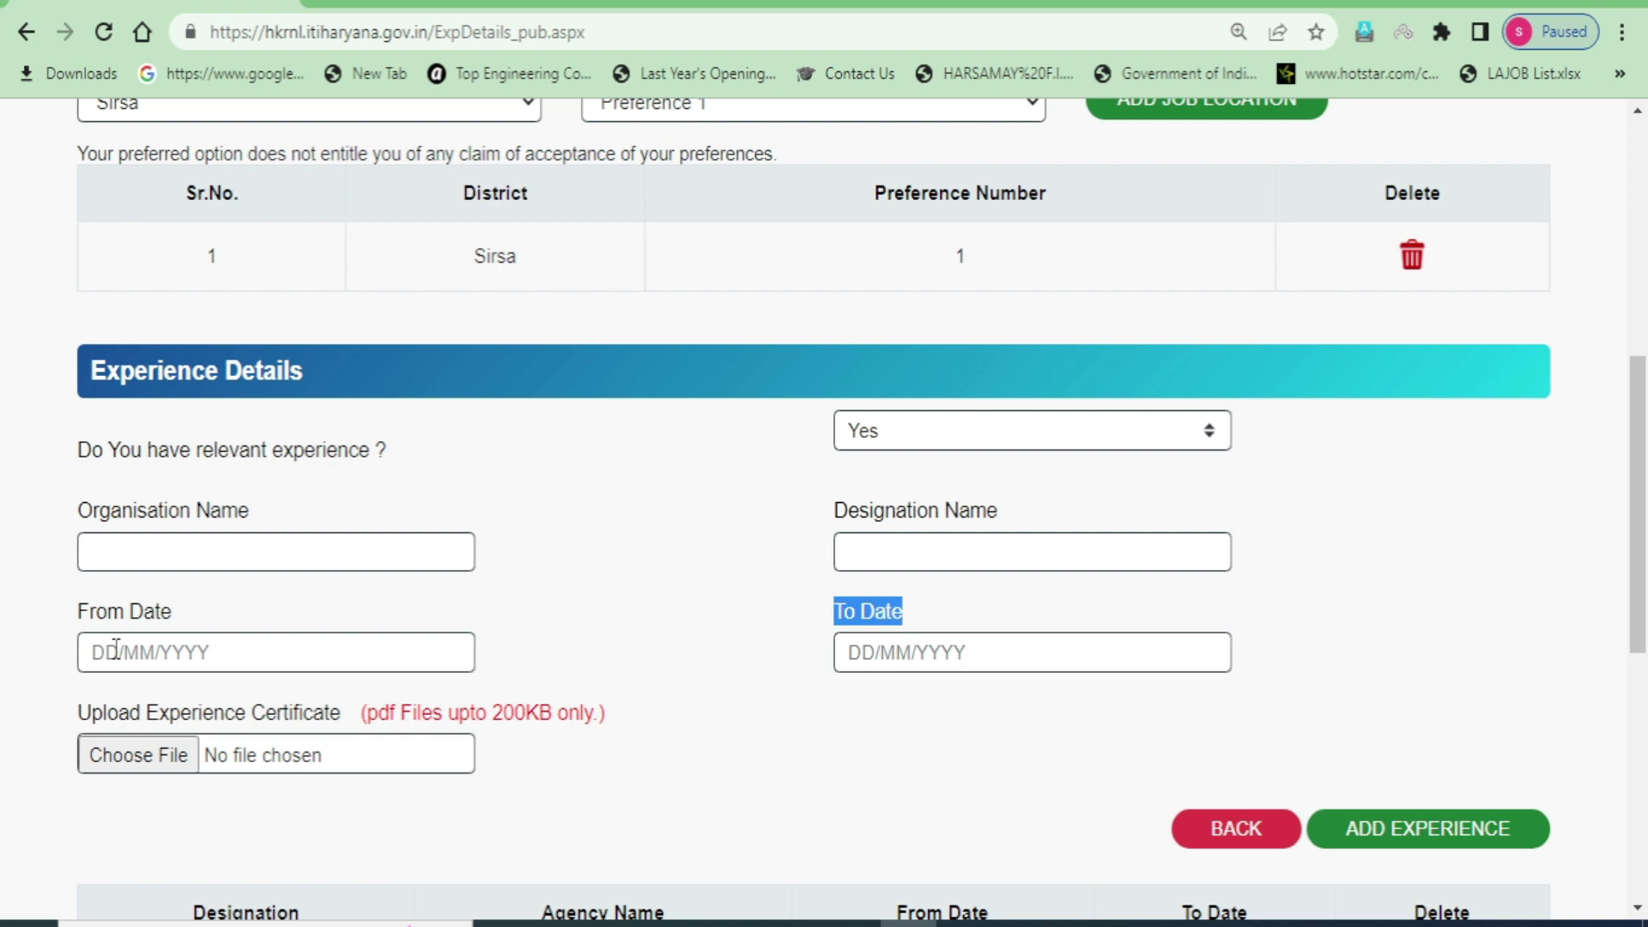
- Note the 200KB pdf-only certificate requirement, then set relevant experience back to No
left_click(116, 649)
left_click(574, 668)
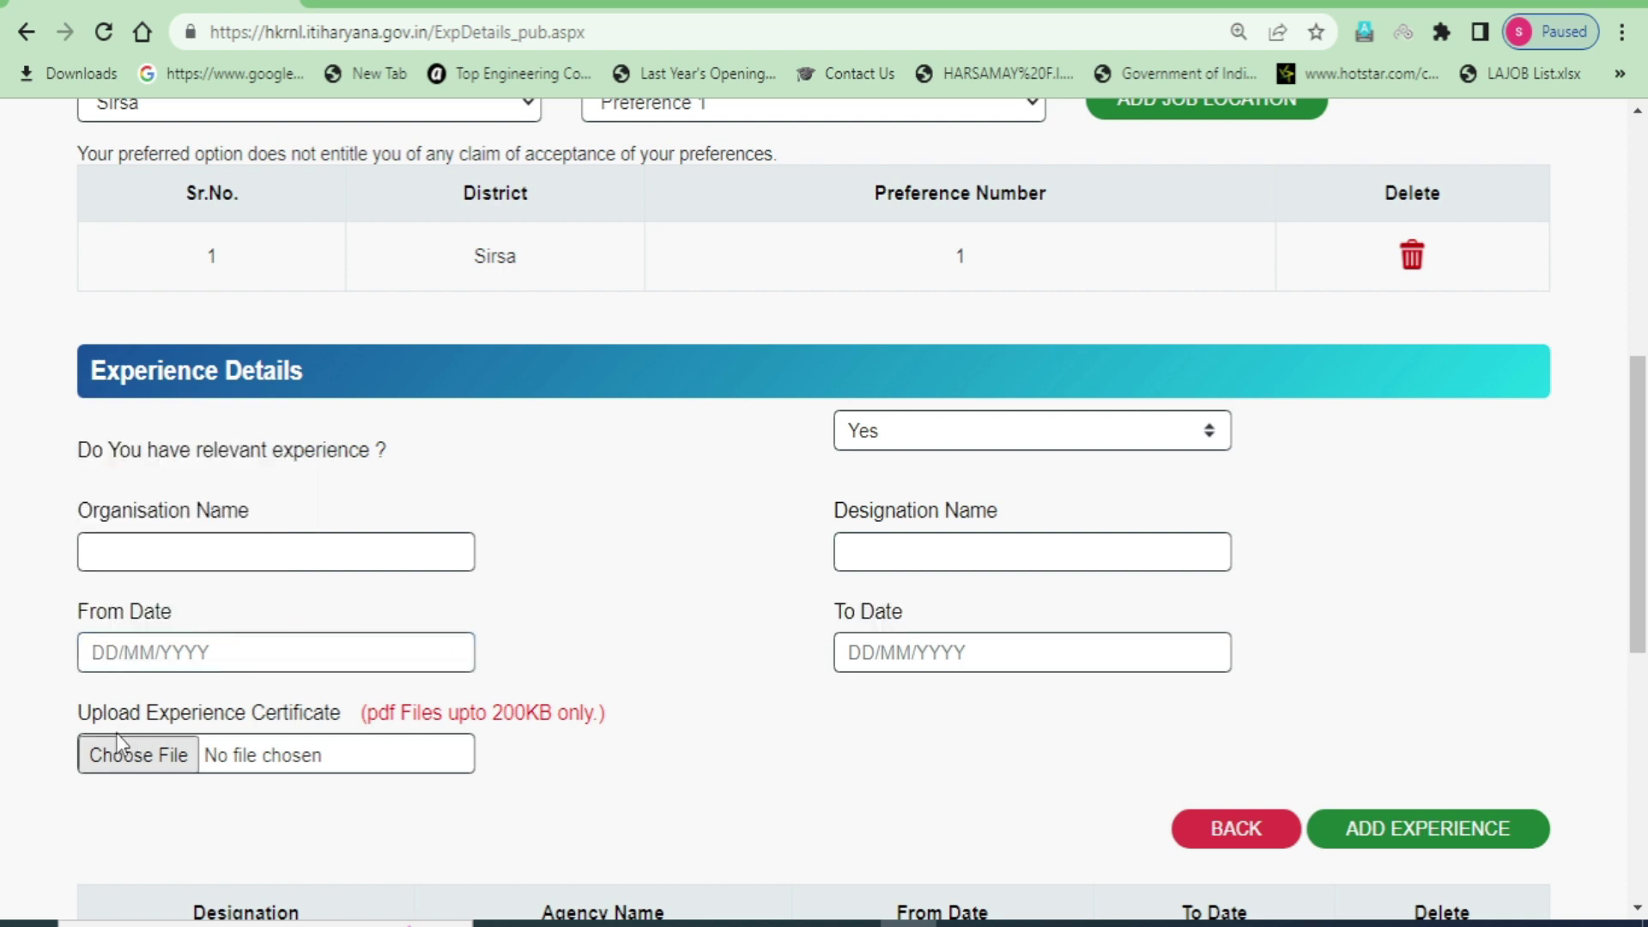
left_click_drag(486, 716, 592, 725)
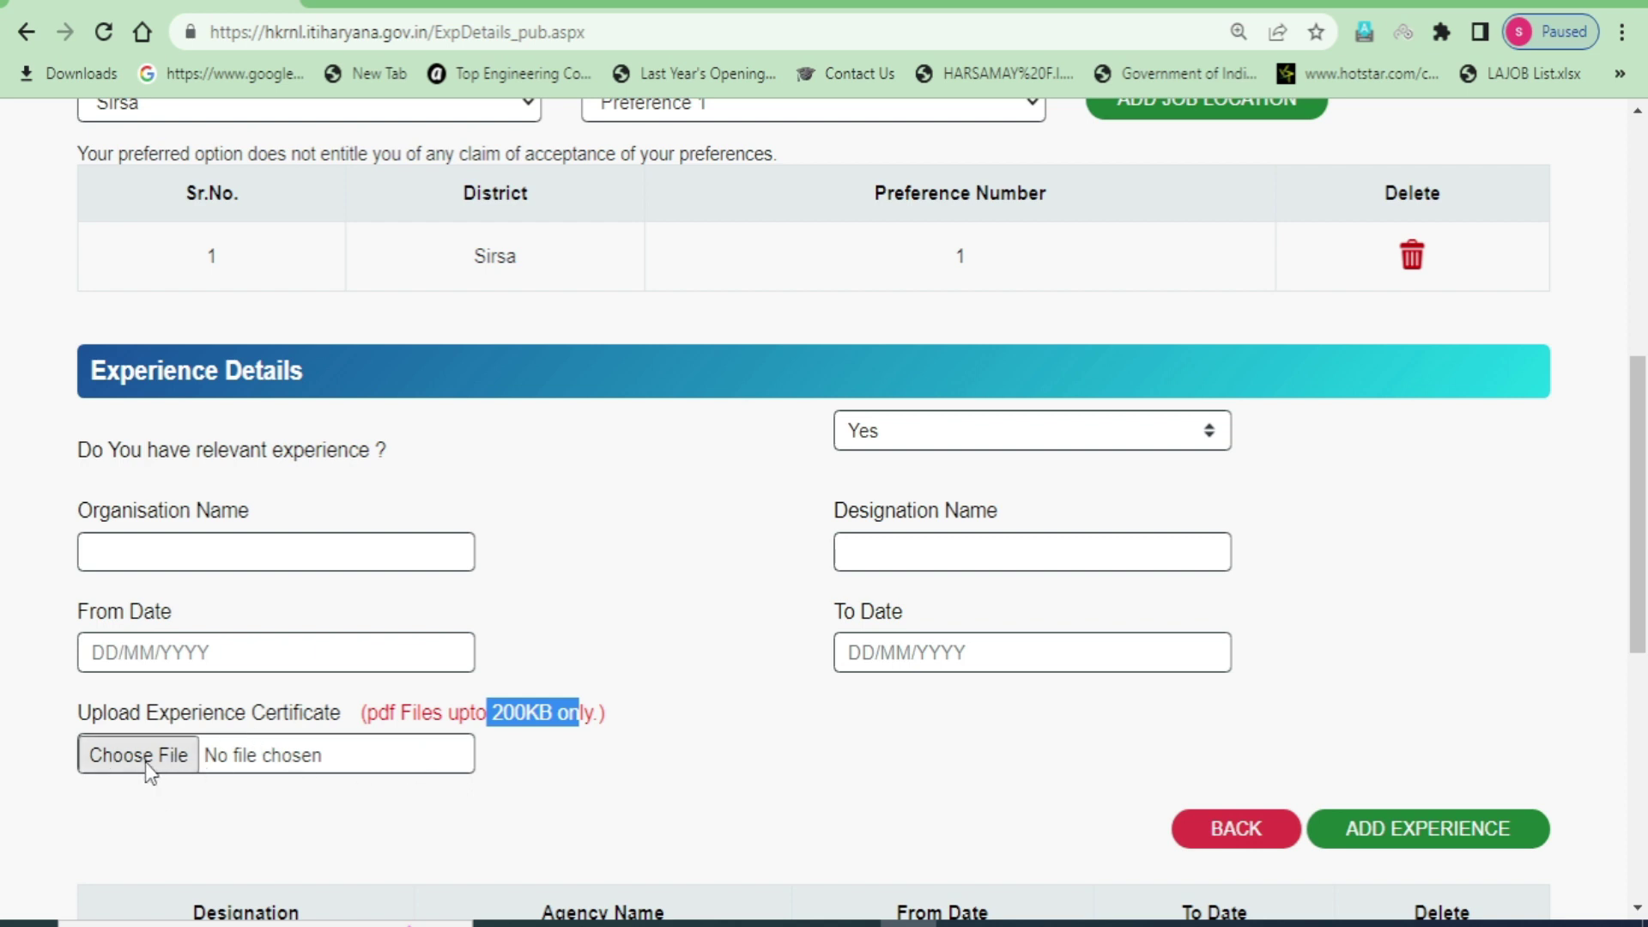
left_click_drag(362, 713, 412, 717)
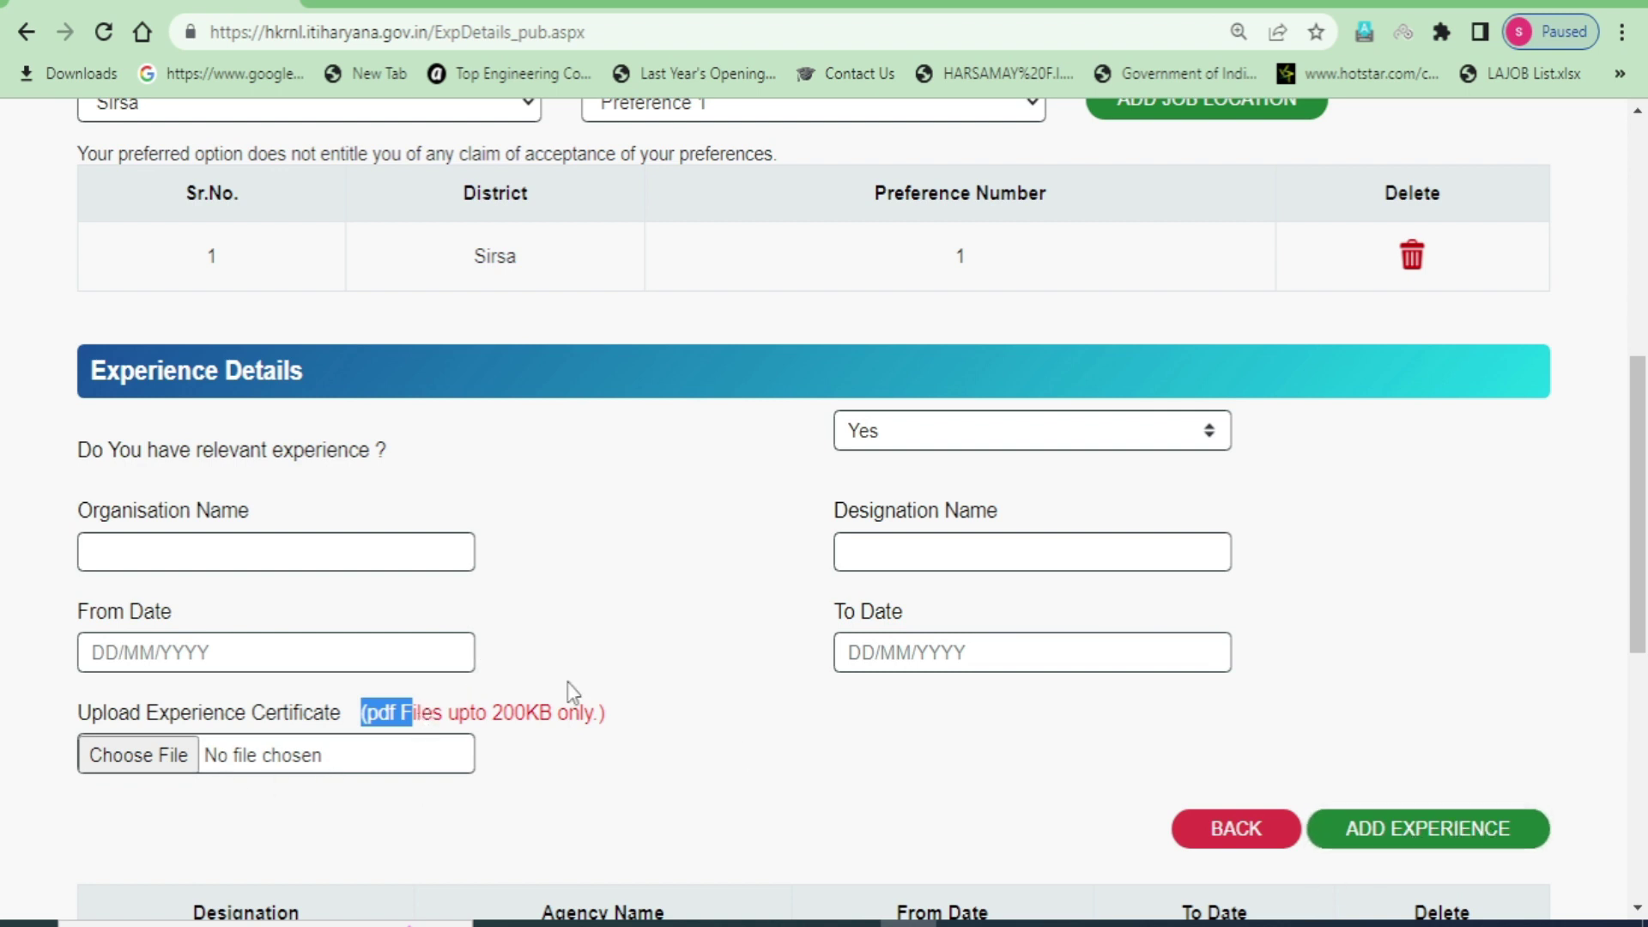
left_click(652, 790)
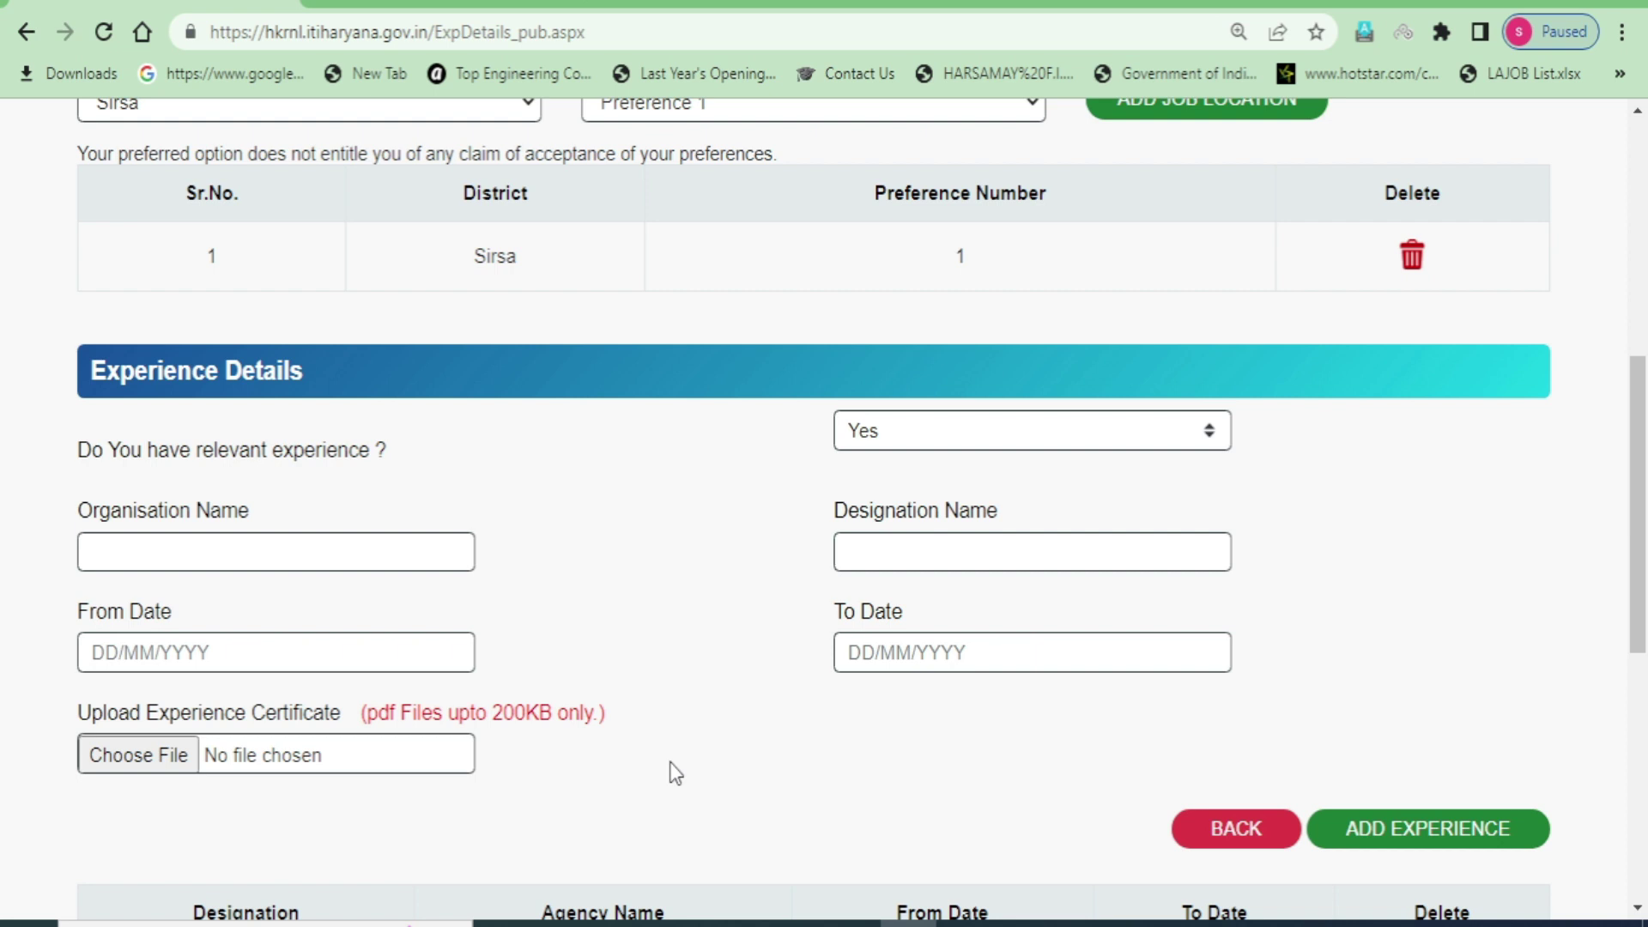
left_click(997, 434)
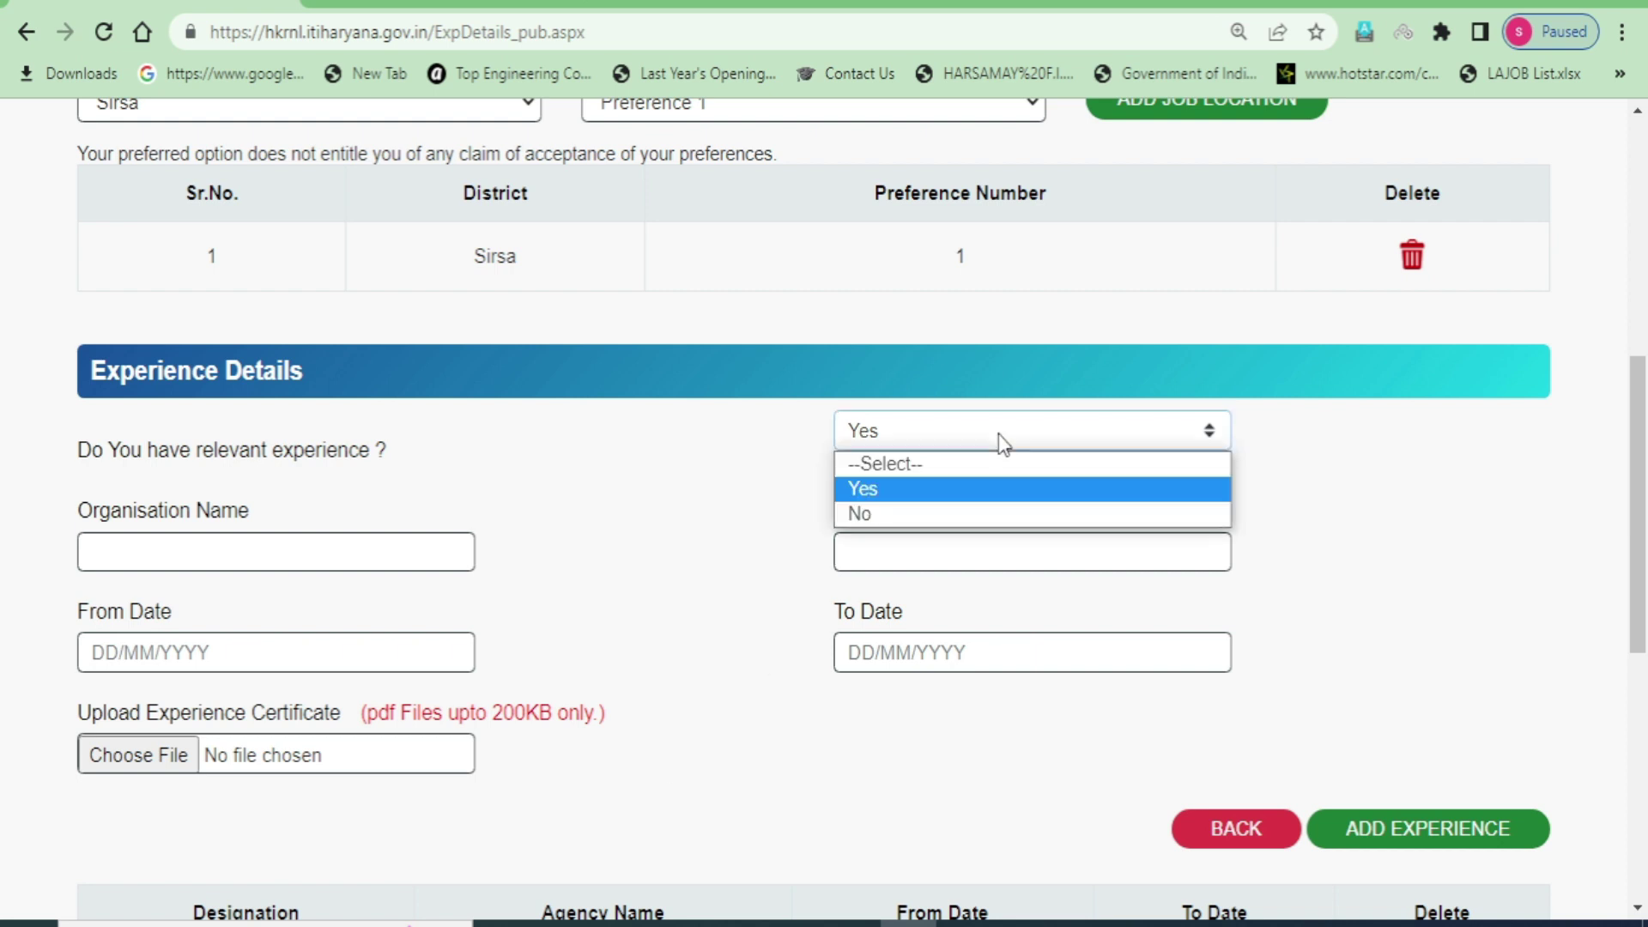
left_click(904, 518)
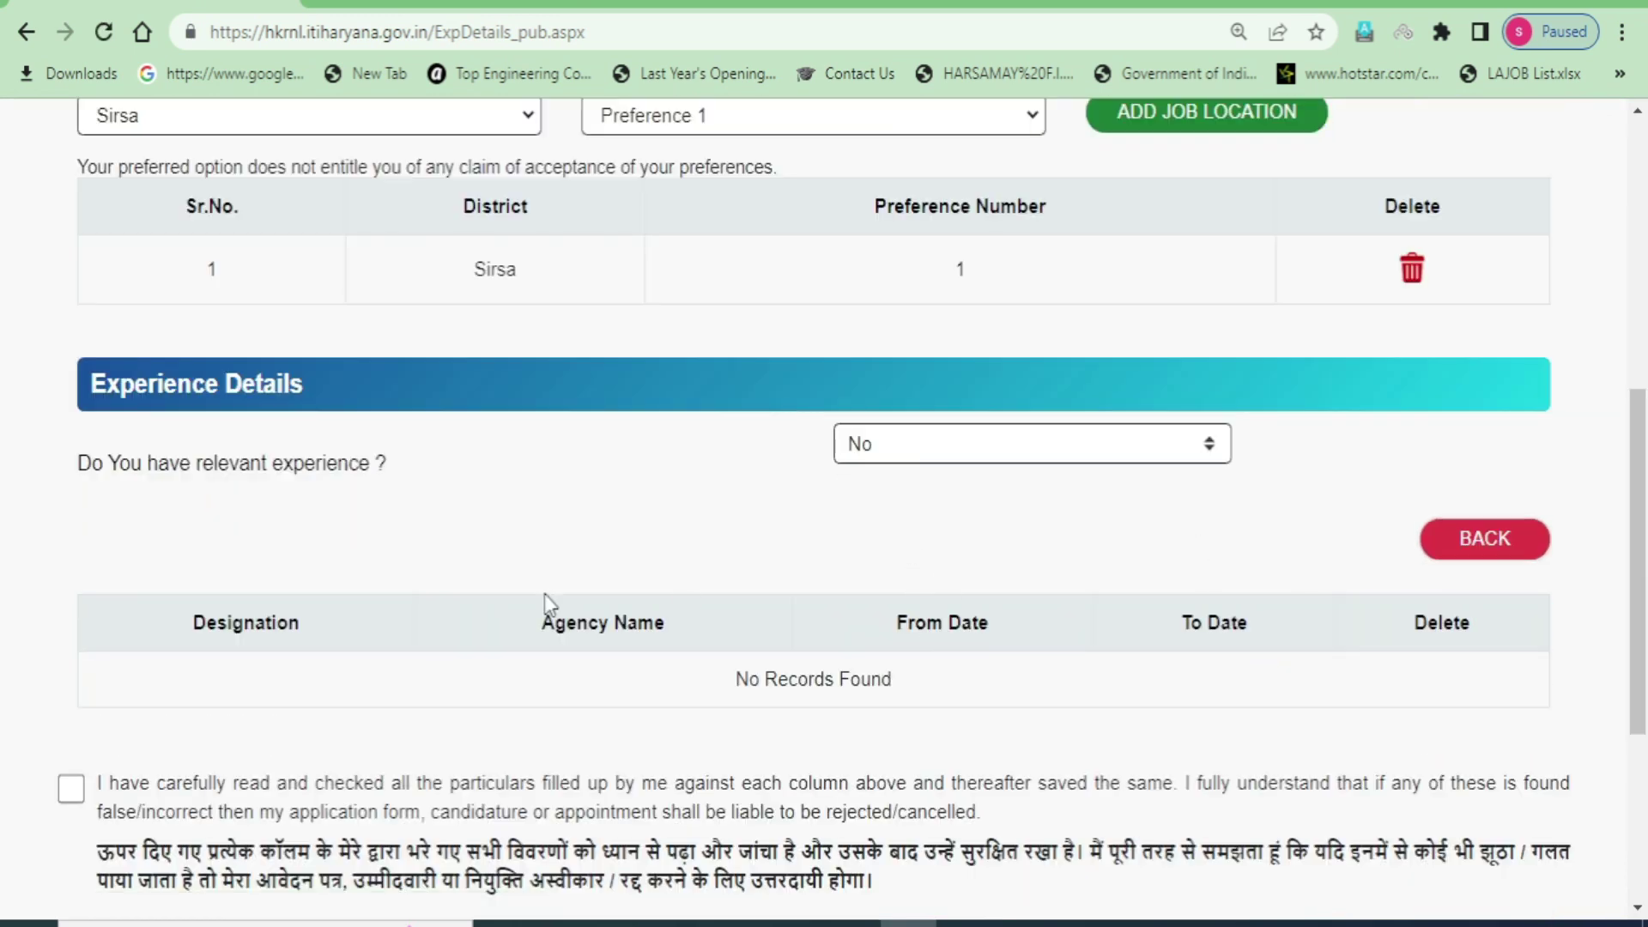
- Accept the declaration of entered particulars and final-submit Step 4, leading to Make Payment
scroll(198, 724, "down", 3)
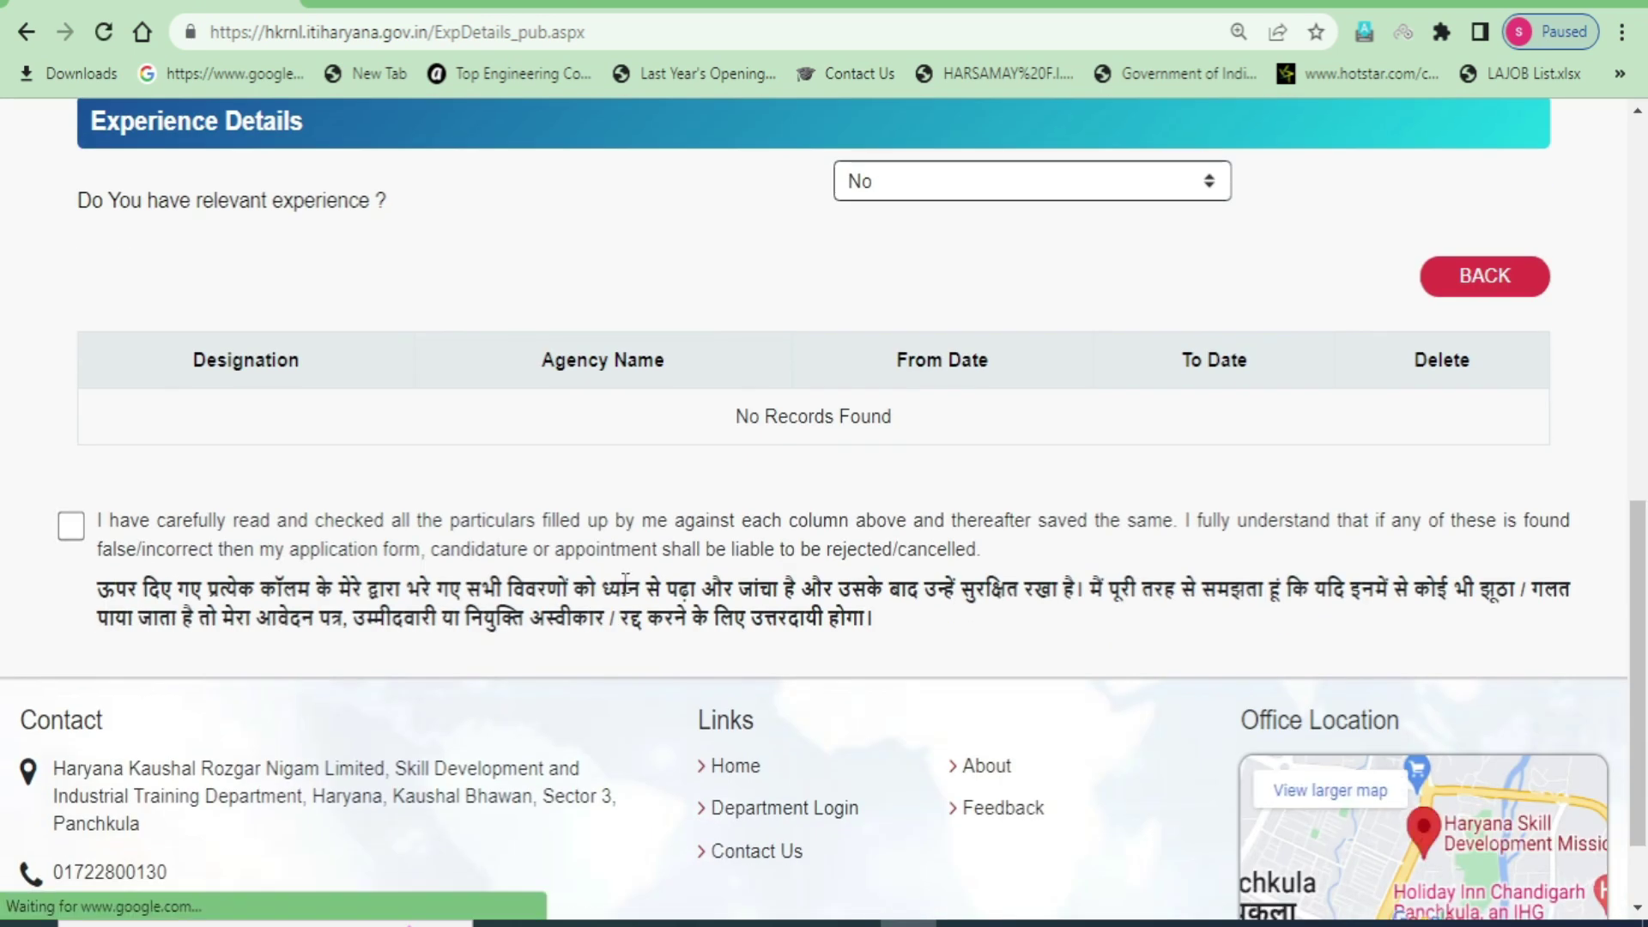
left_click_drag(94, 527, 938, 654)
left_click(938, 655)
left_click(67, 532)
left_click(1635, 656)
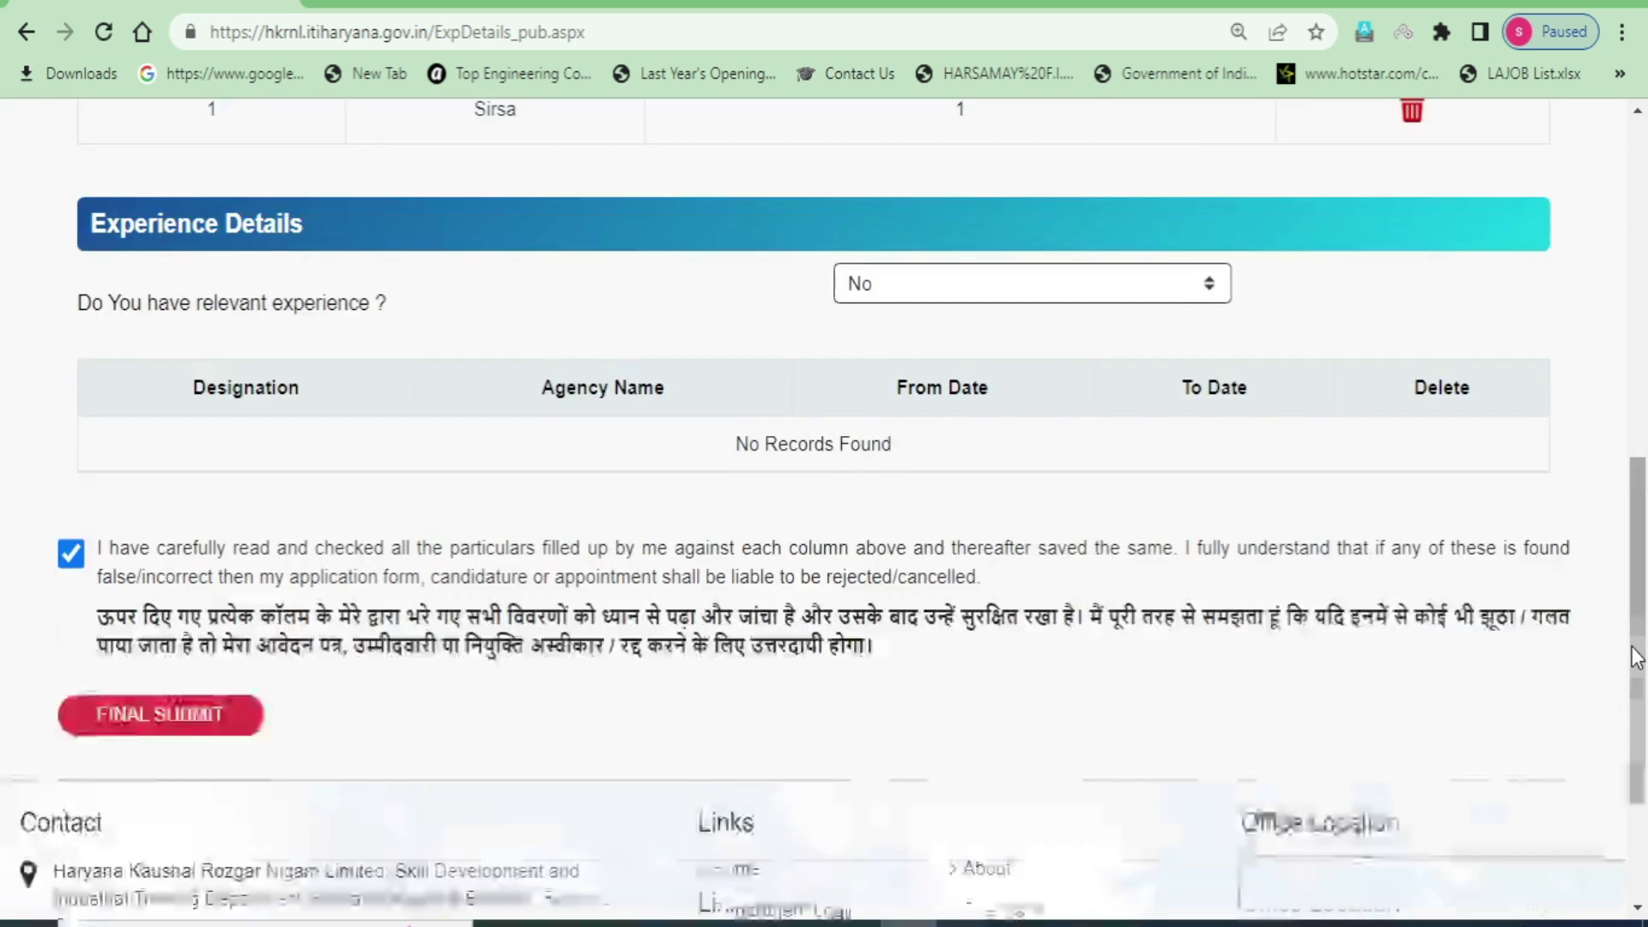
scroll(1634, 656, "down", 3)
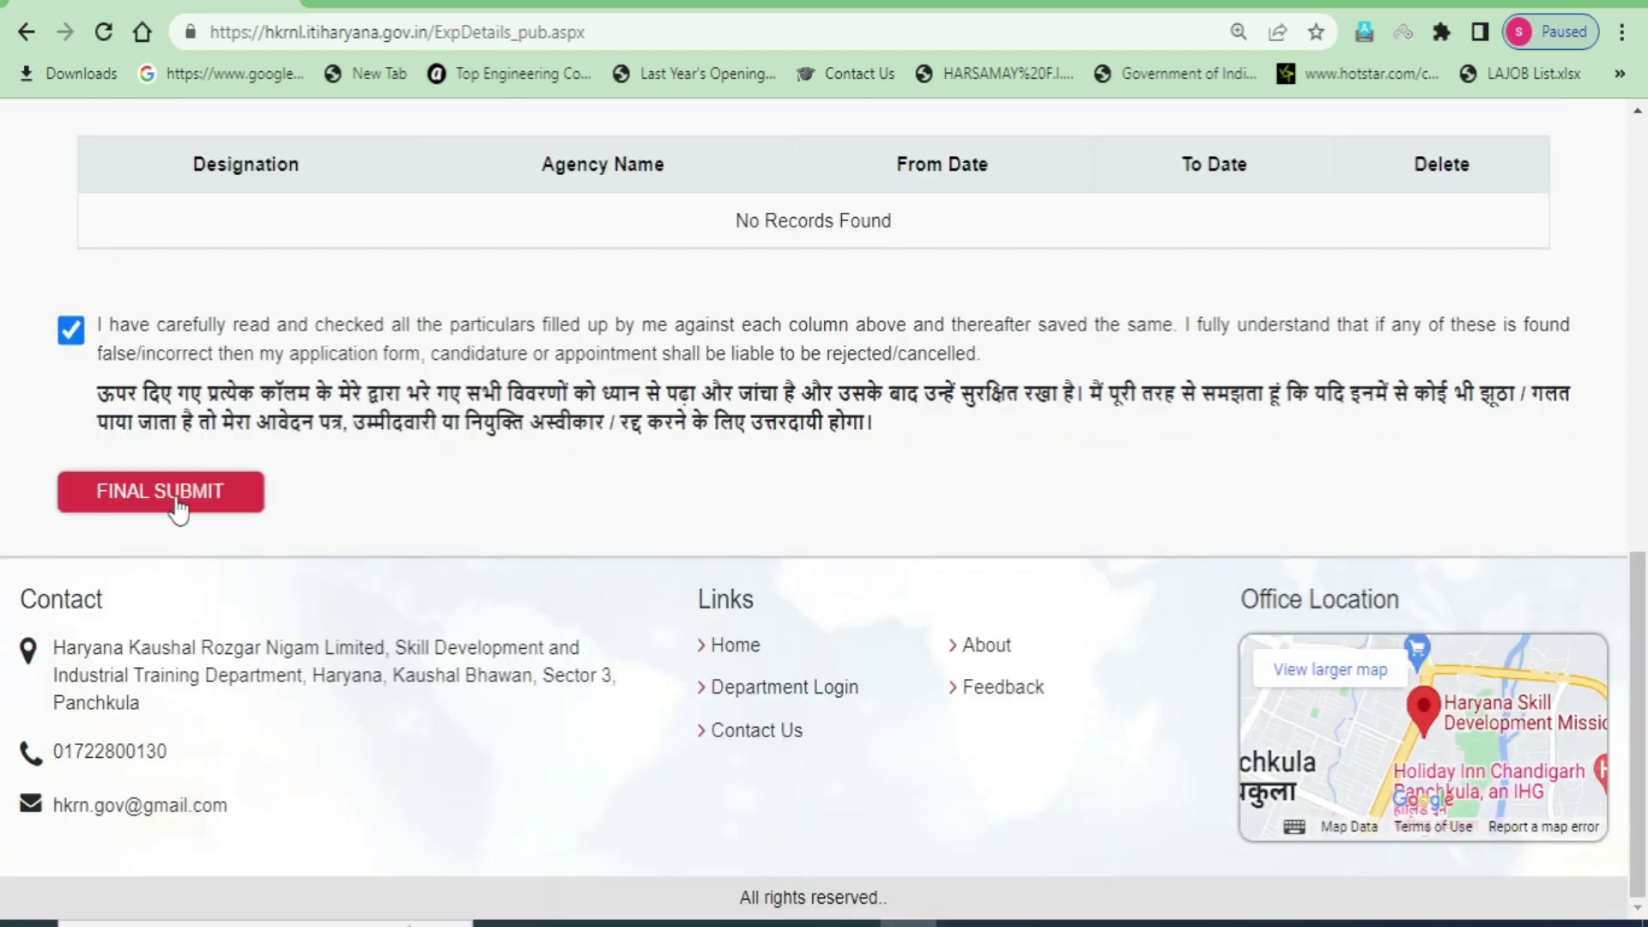
left_click(146, 496)
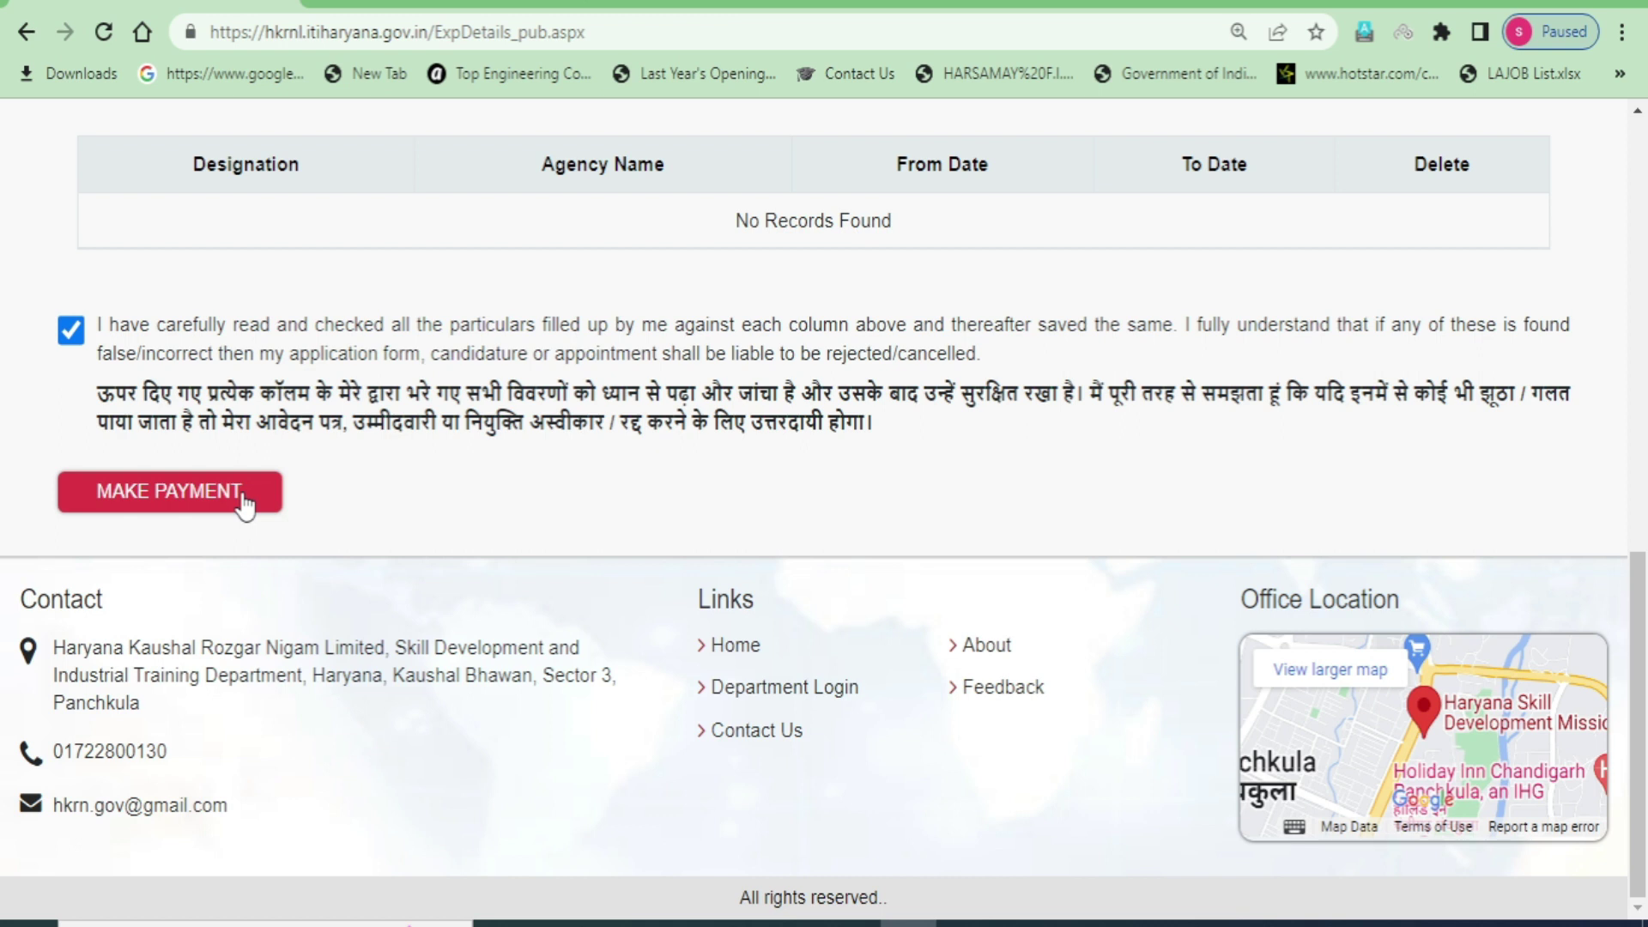
scroll(640, 636, "up", 5)
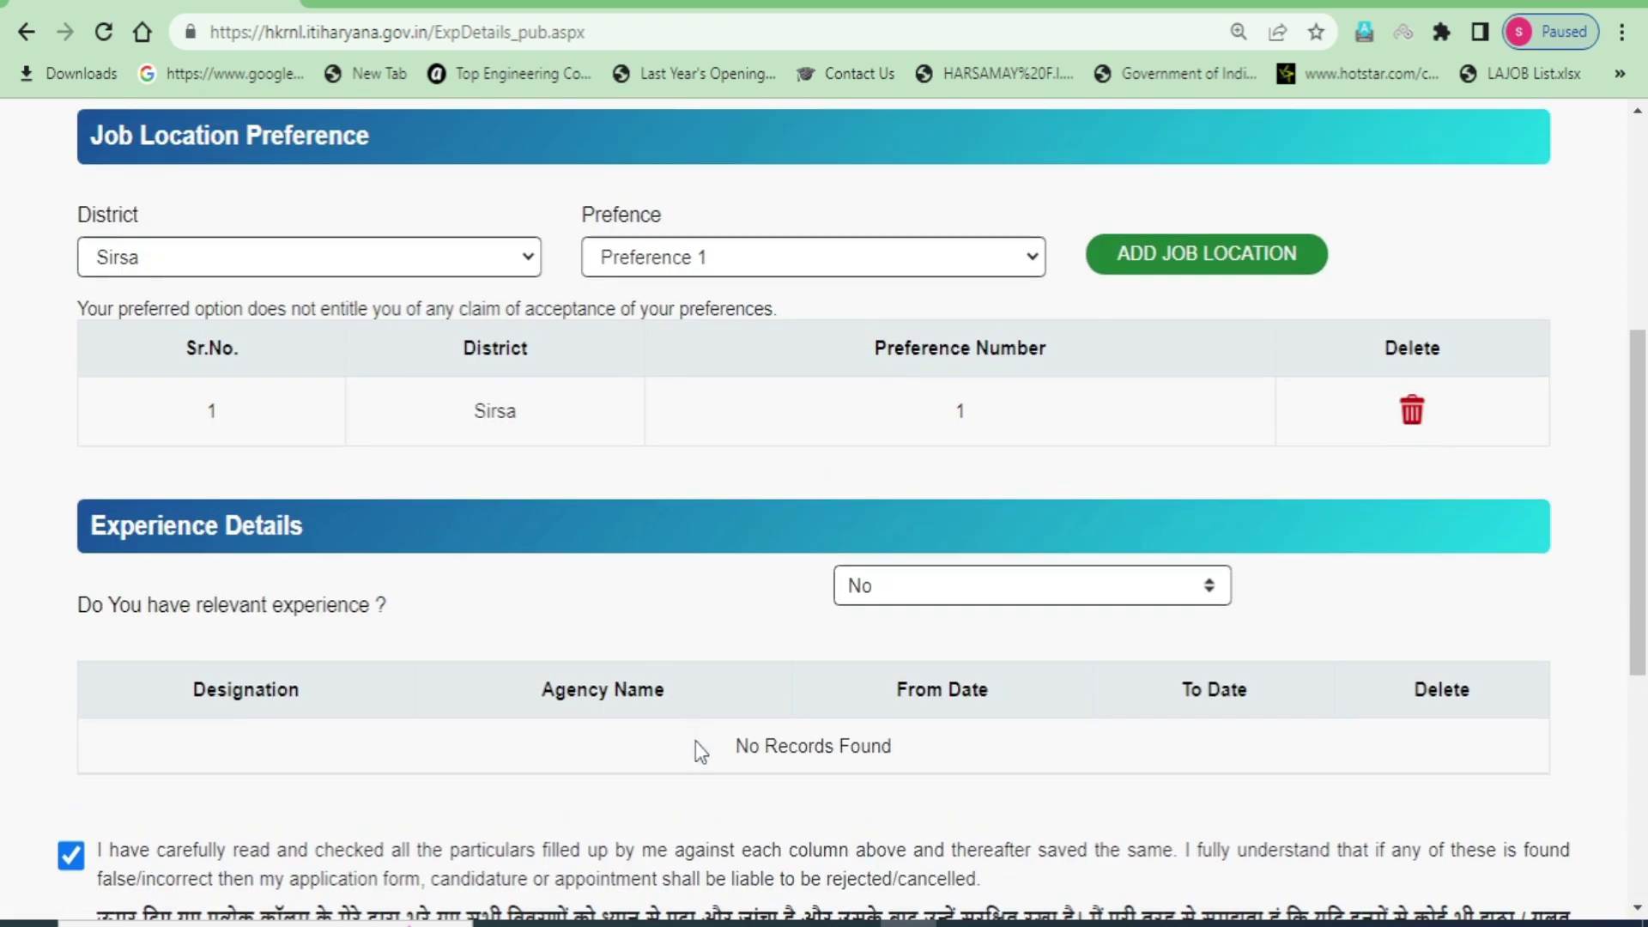
scroll(678, 745, "up", 4)
scroll(677, 744, "down", 5)
scroll(675, 748, "down", 2)
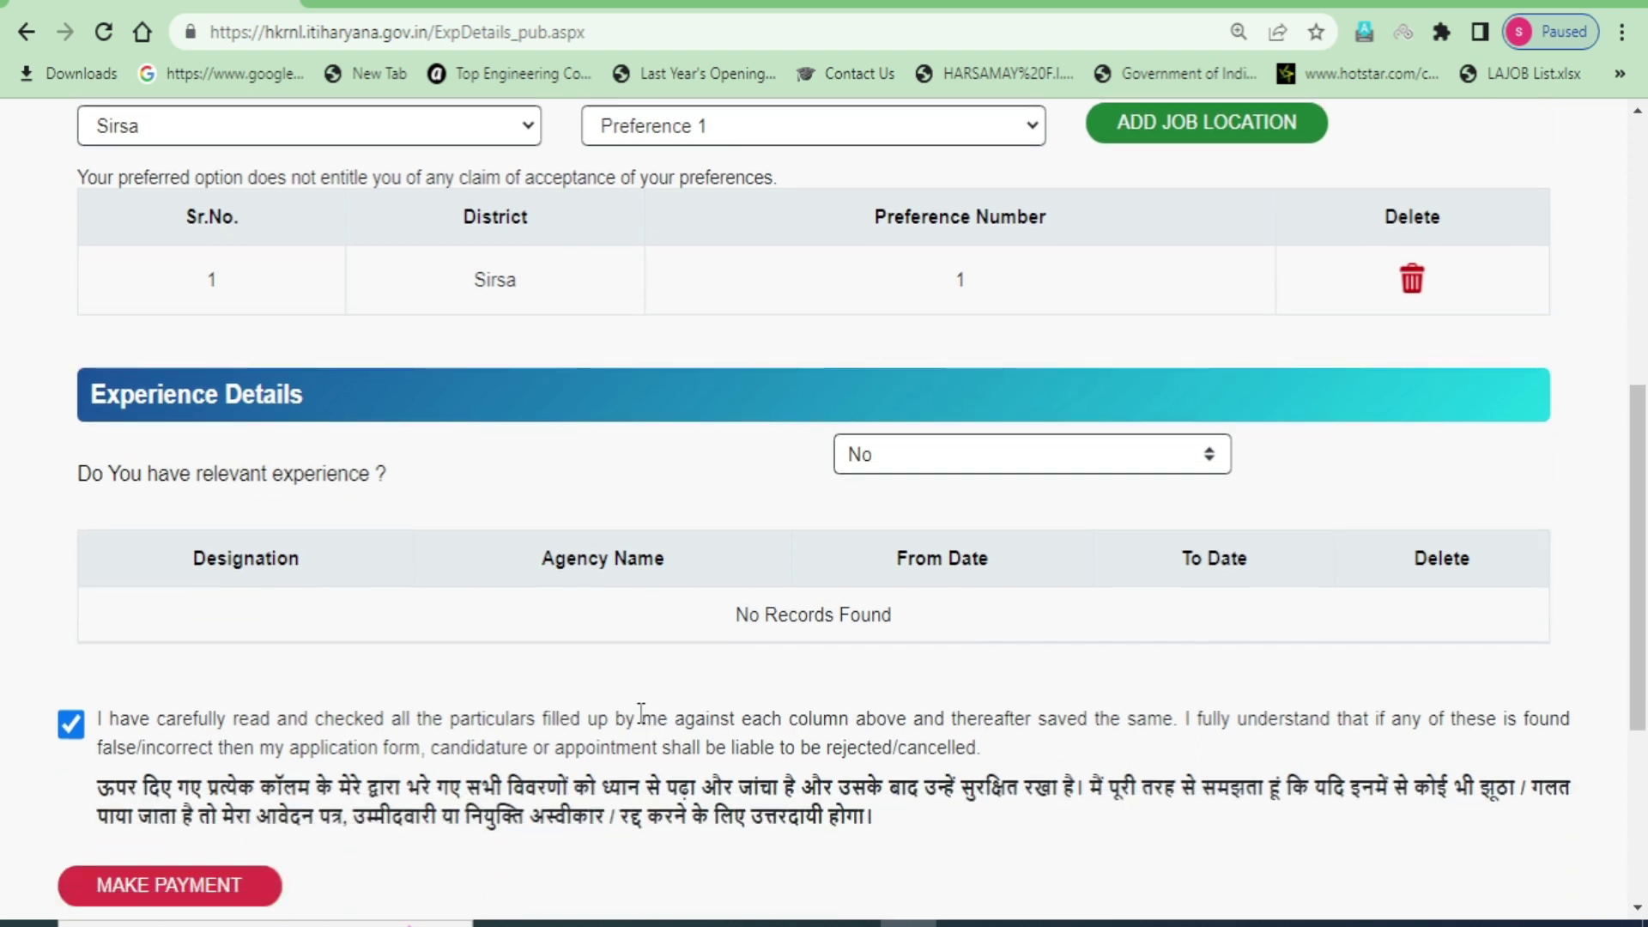
scroll(625, 711, "up", 2)
scroll(625, 711, "down", 2)
scroll(628, 712, "down", 2)
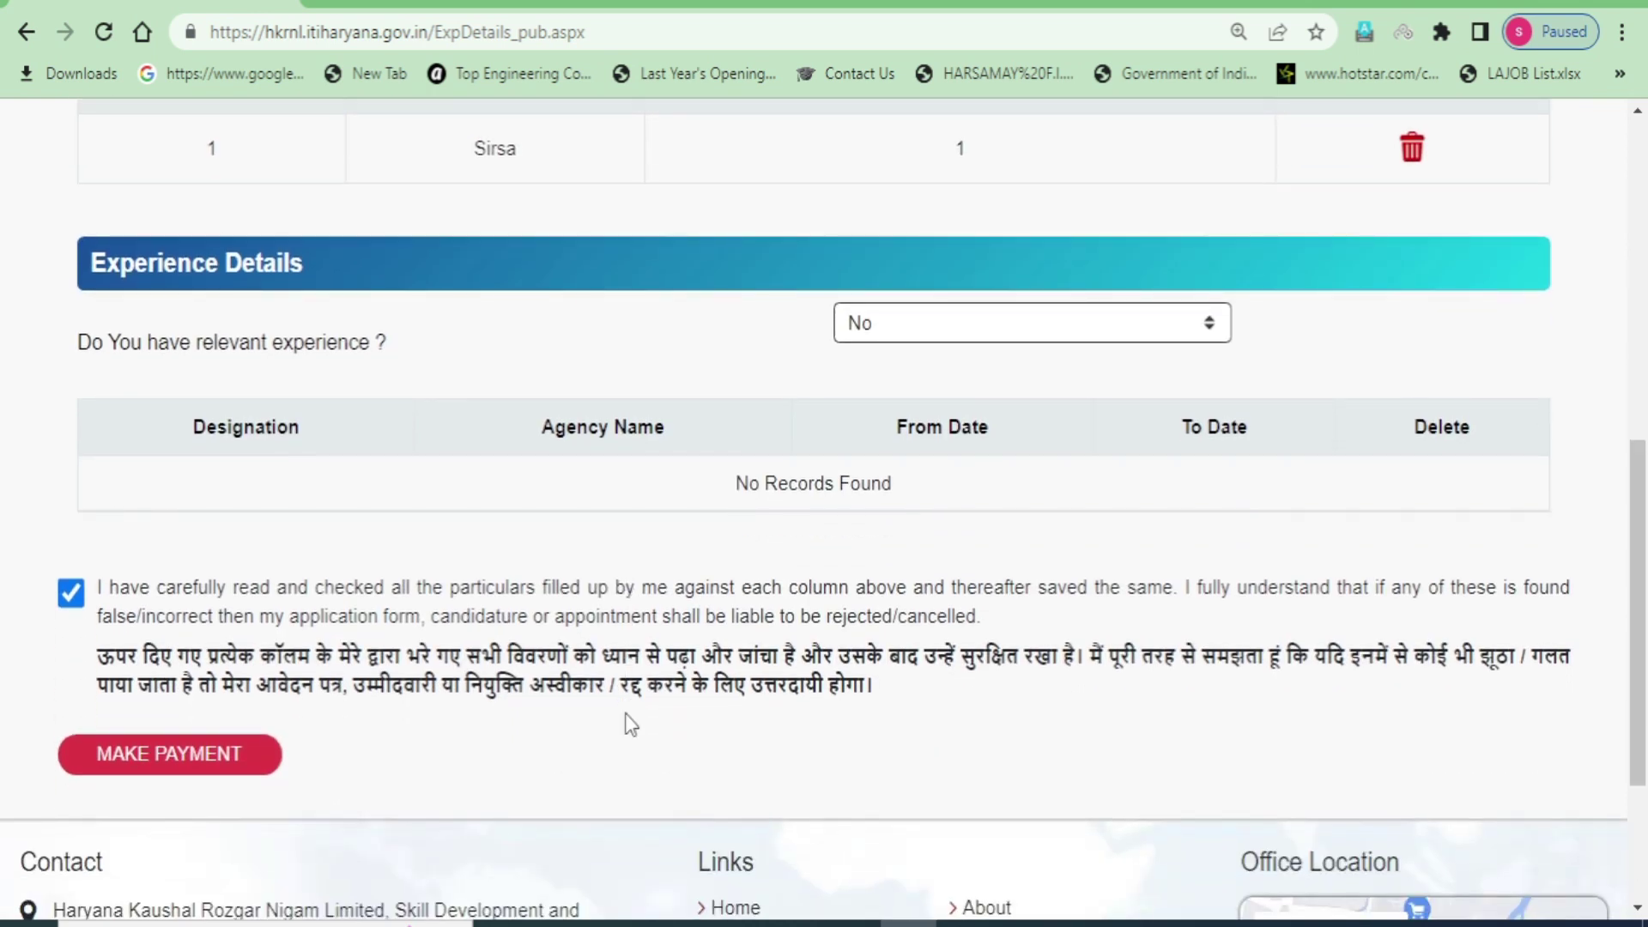